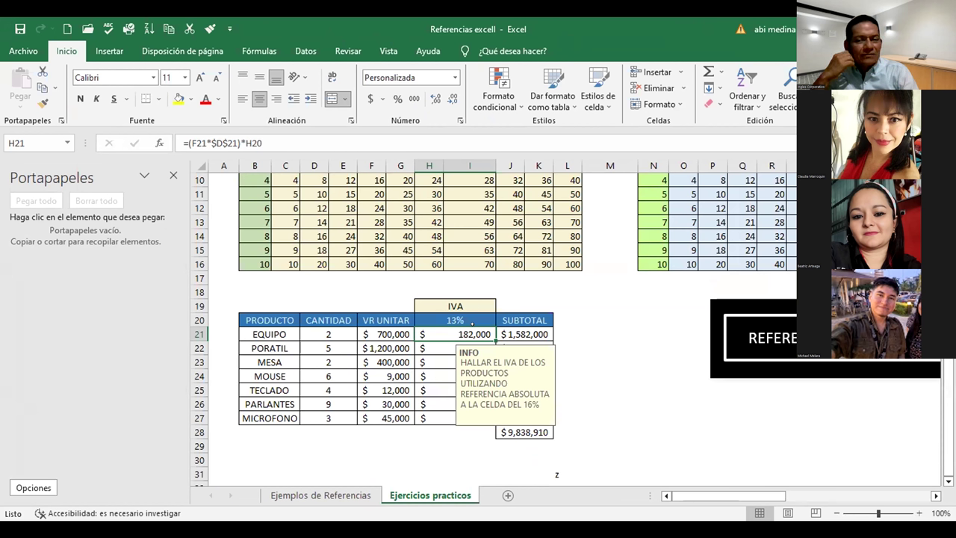
- Inspect the H21 IVA formula, then open and confirm the EQUIPO subtotal formula in J21
key("F2")
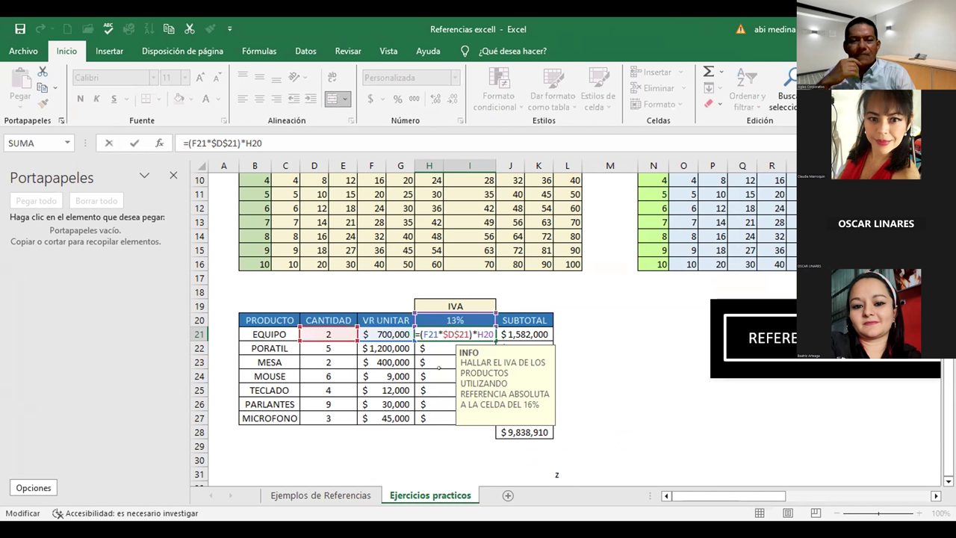
left_click(525, 334)
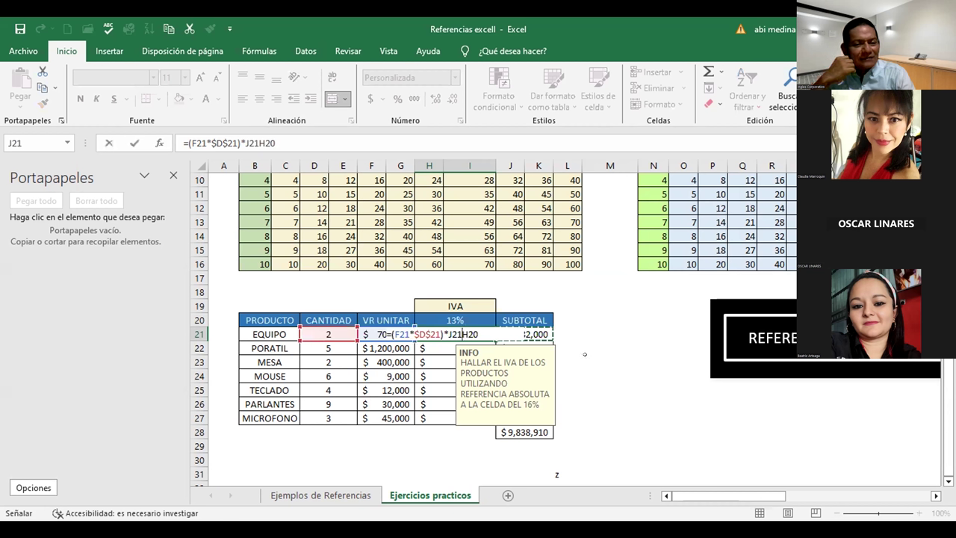
left_click(649, 388)
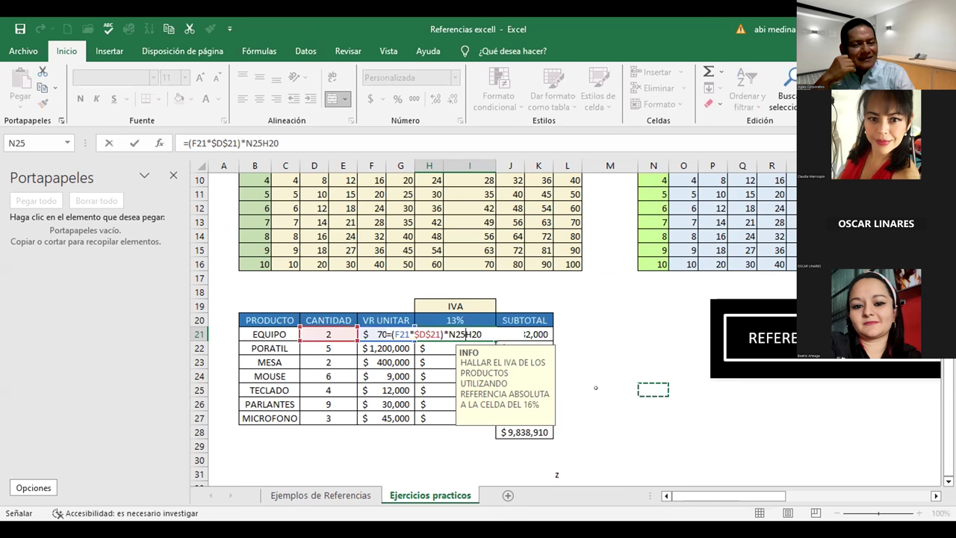
key("Return")
left_click(609, 320)
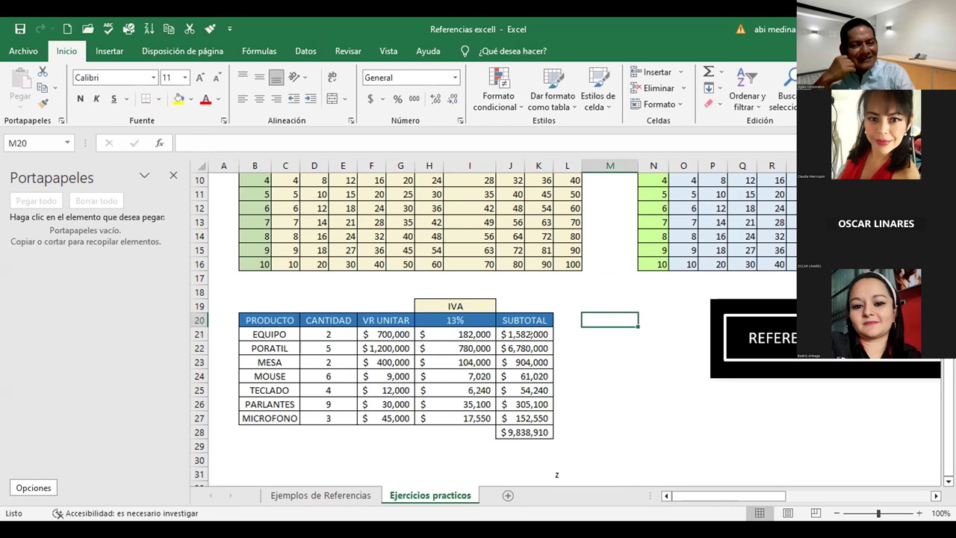
left_click(532, 334)
key("F2")
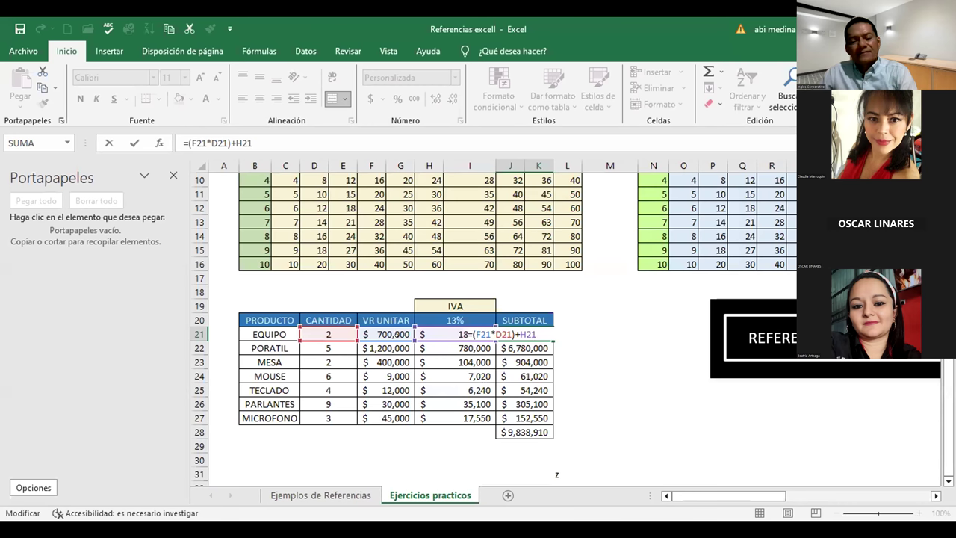
left_click(610, 376)
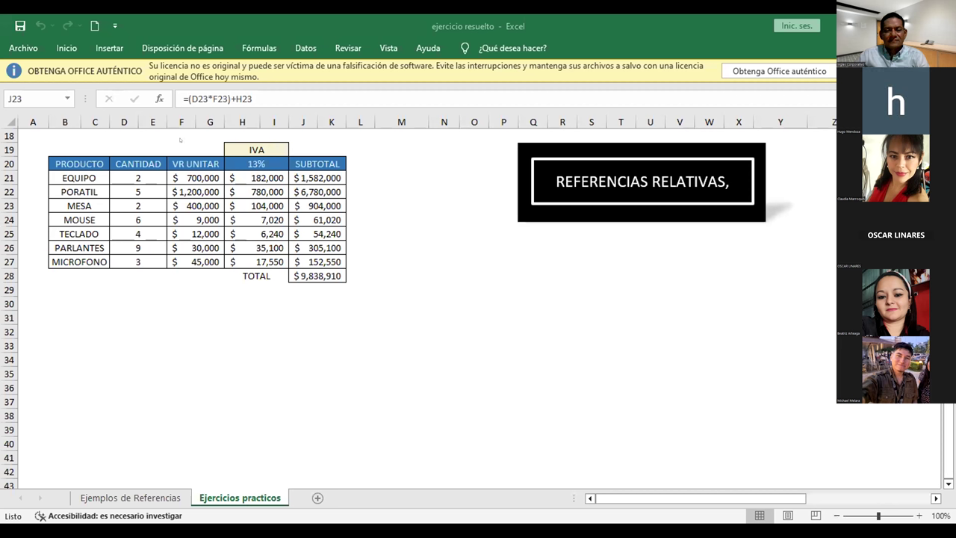
- Recheck the J23 MESA subtotal, H21 IVA and J21 subtotal formulas, confirming J21
key("F2")
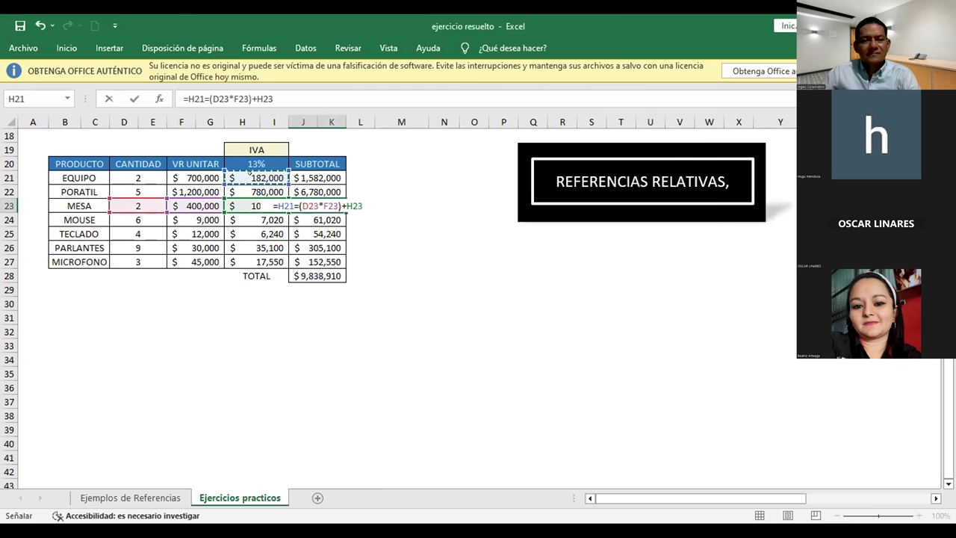
key("Escape")
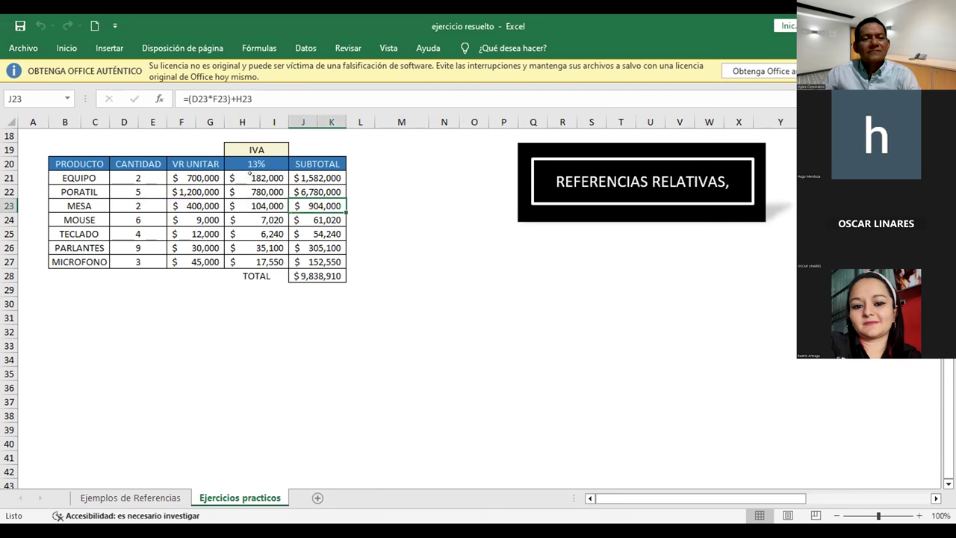
double_click(250, 175)
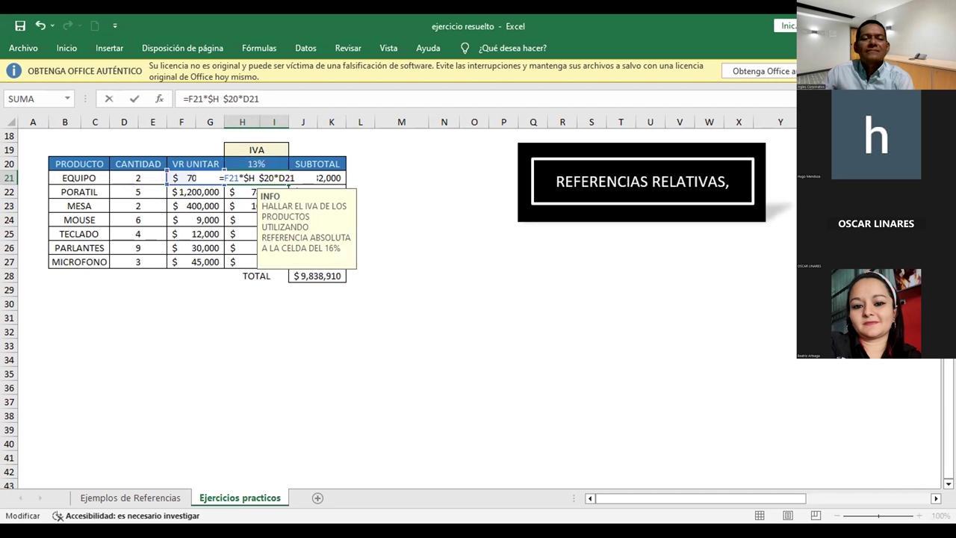
key("Escape")
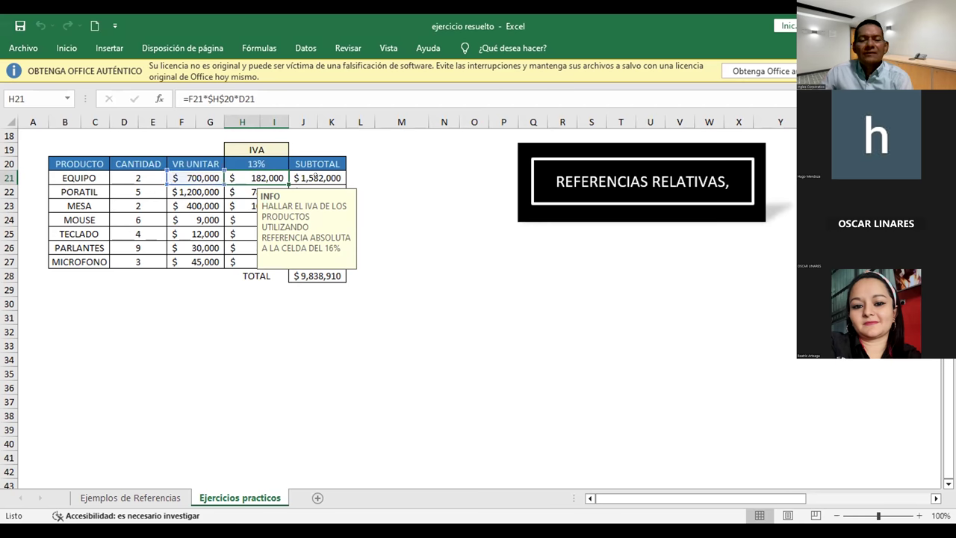
left_click(316, 177)
double_click(320, 178)
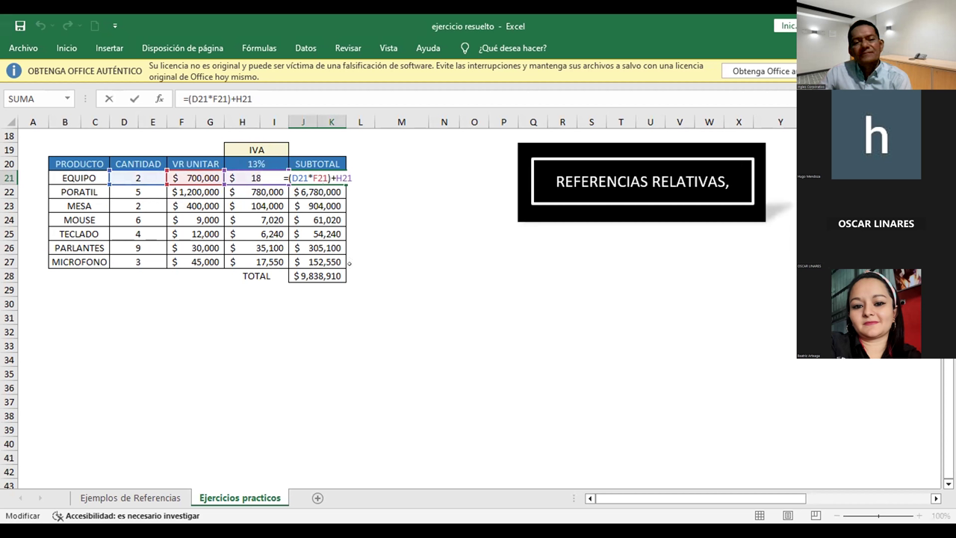
key("Return")
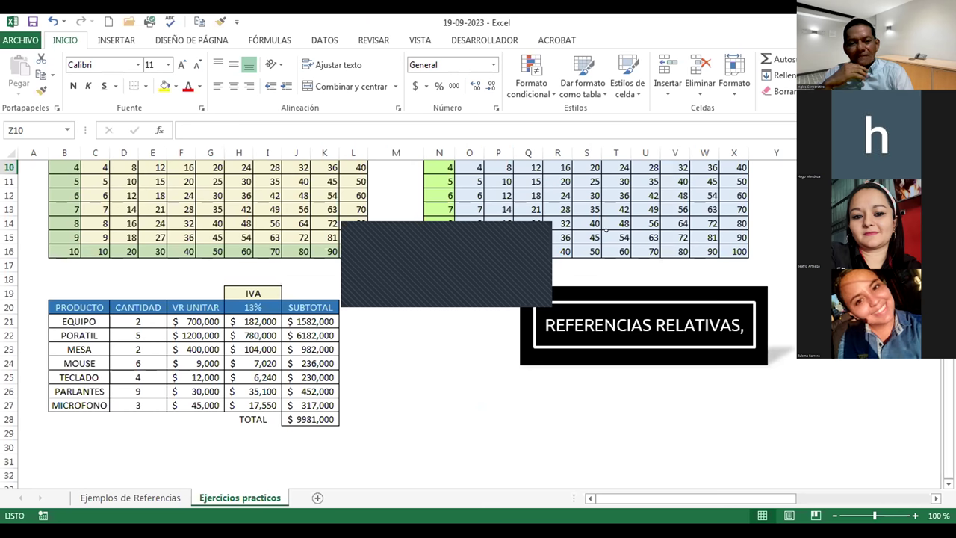
left_click(469, 320)
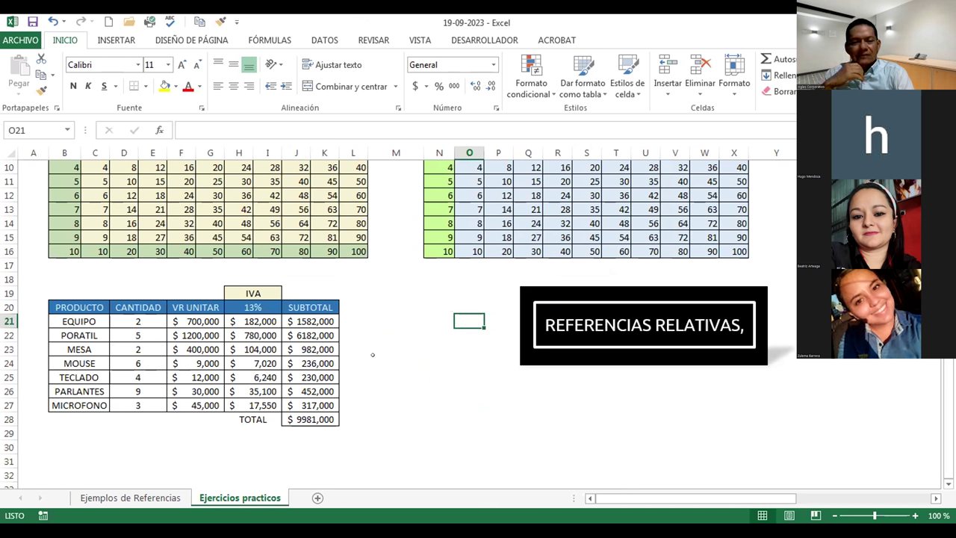
left_click(310, 321)
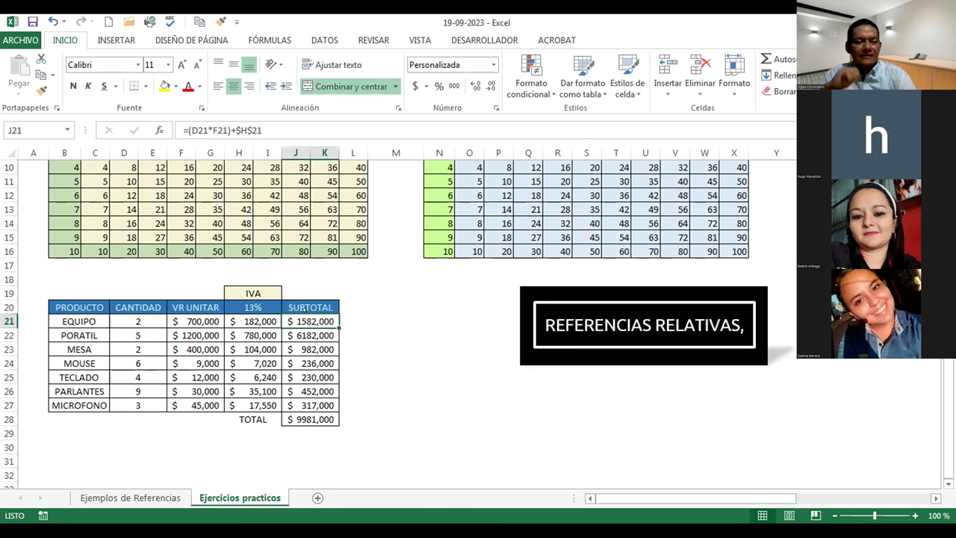
double_click(310, 322)
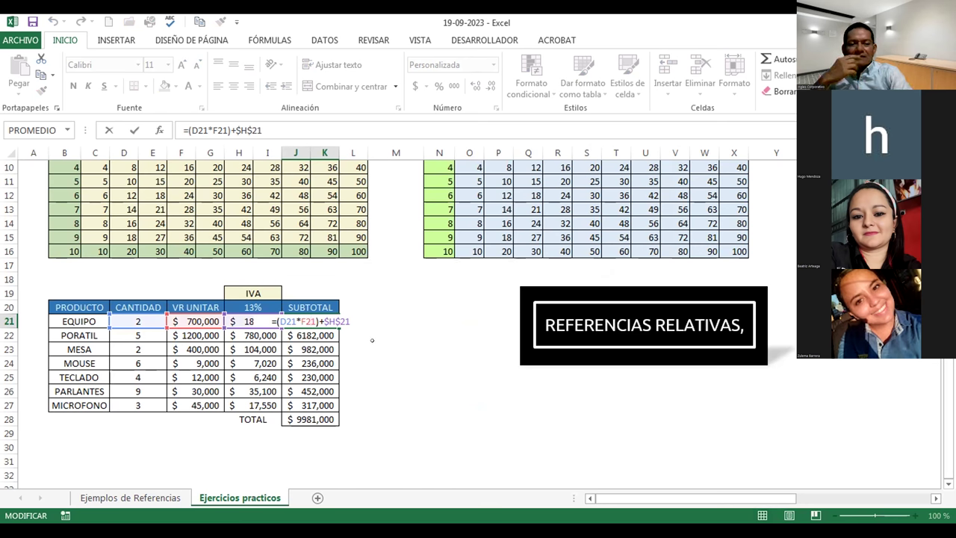
key("ctrl+Return")
- Insert an opening parenthesis after the equals sign in H21's formula, so it begins =(D21*F21
left_click(271, 322)
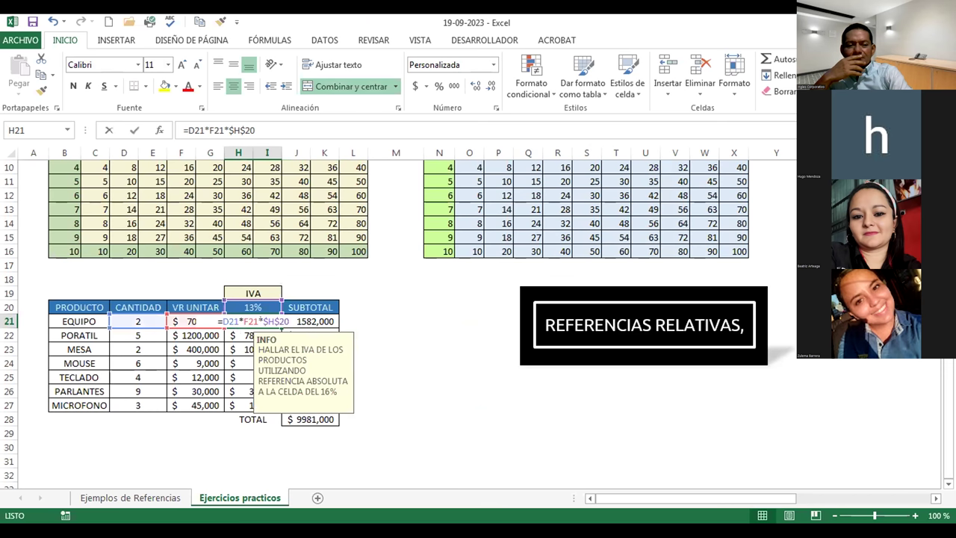
double_click(271, 321)
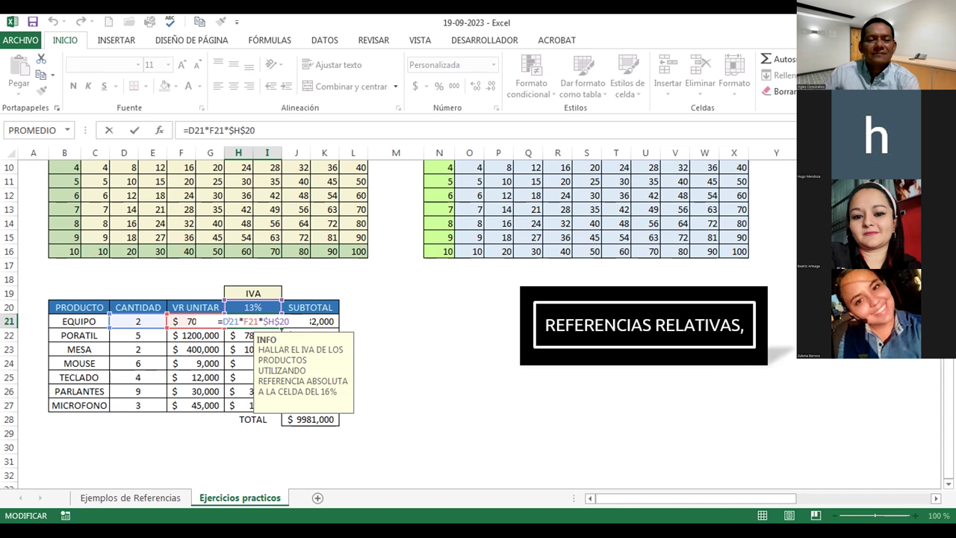
type("(")
key("BackSpace")
type("(")
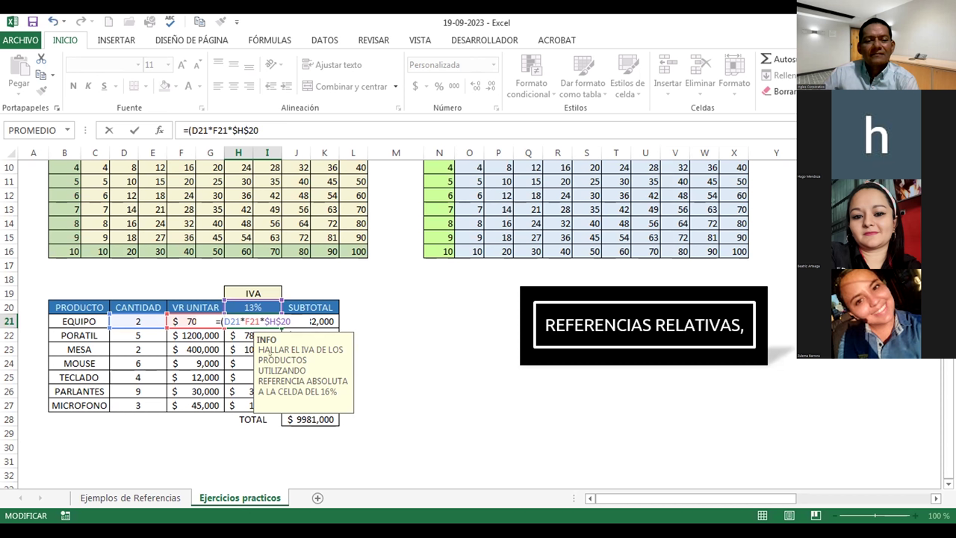
key("Right")
key("Right")
key("Right")
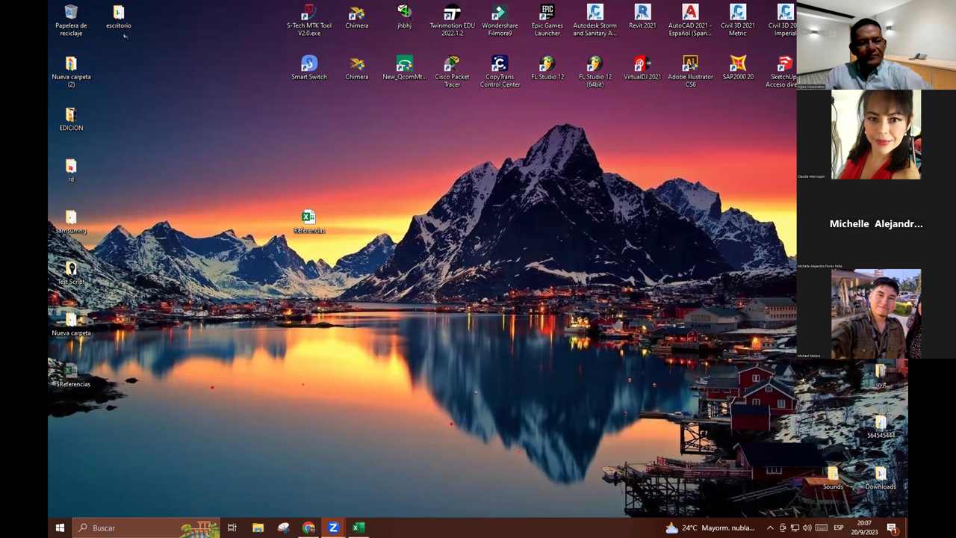
- Restore the Referencias workbook window from the taskbar
left_click(358, 527)
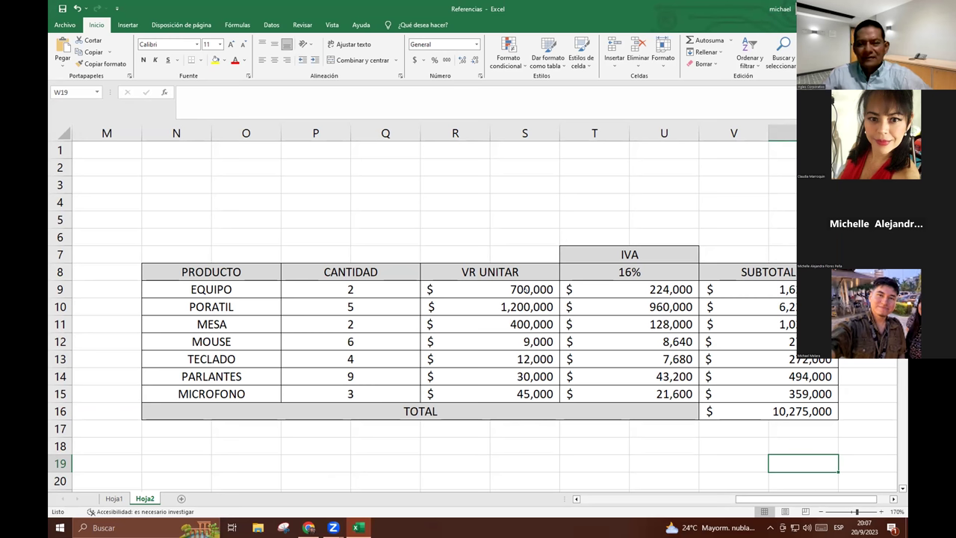
left_click(490, 289)
left_click(633, 288)
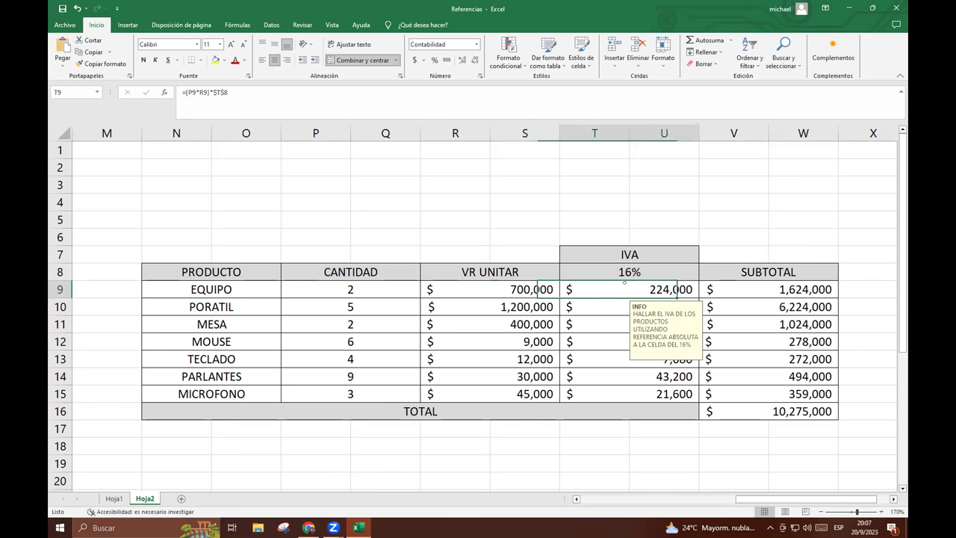
double_click(633, 284)
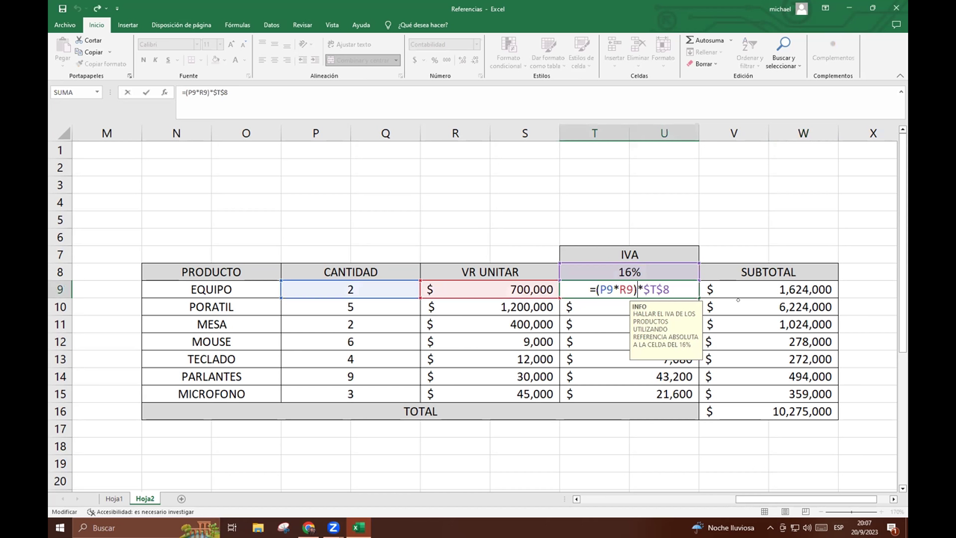
key("Return")
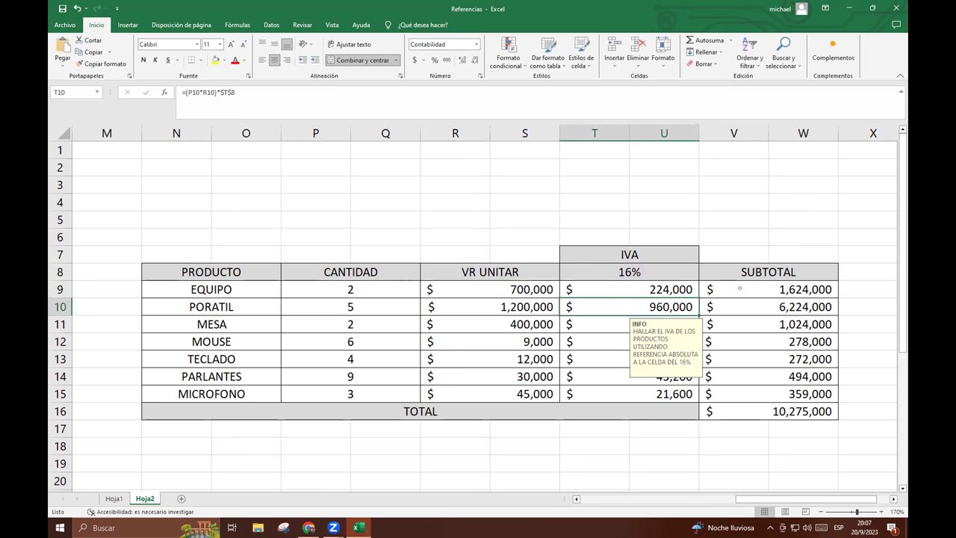
left_click(739, 288)
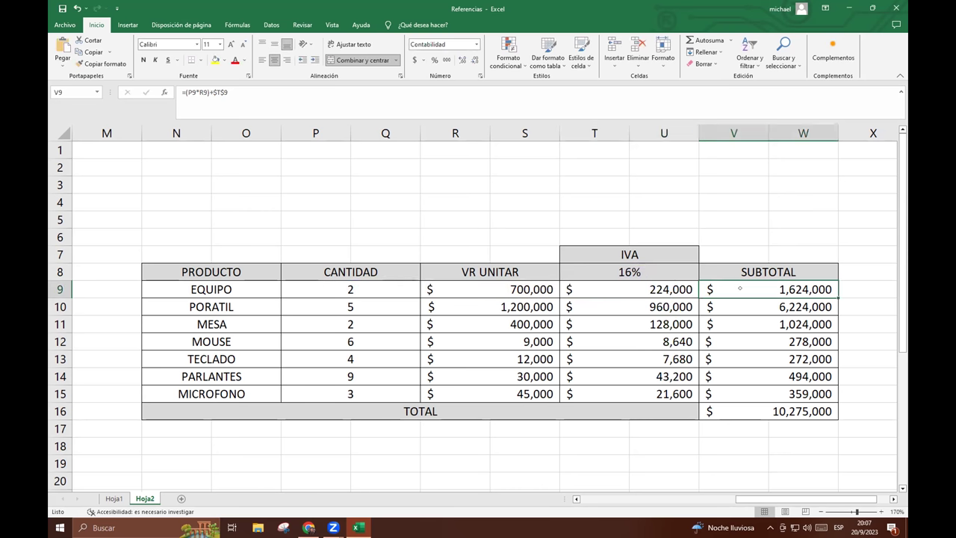
- Cancel the accidental edit in V9 so EQUIPO's subtotal stays =(P9*R9)+$T$9, showing $1,624,000
double_click(741, 287)
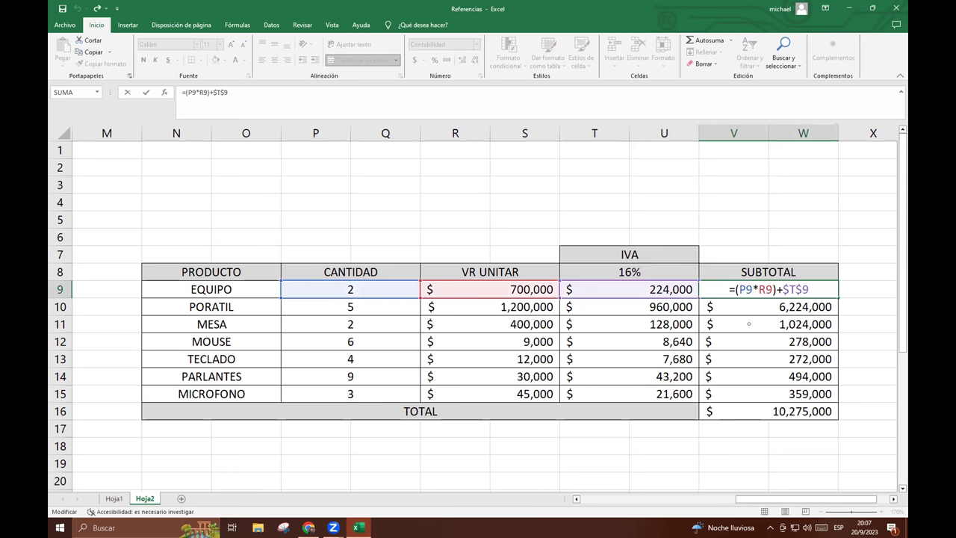
key("Left")
key("Left")
key("Left")
type("=")
left_click(780, 248)
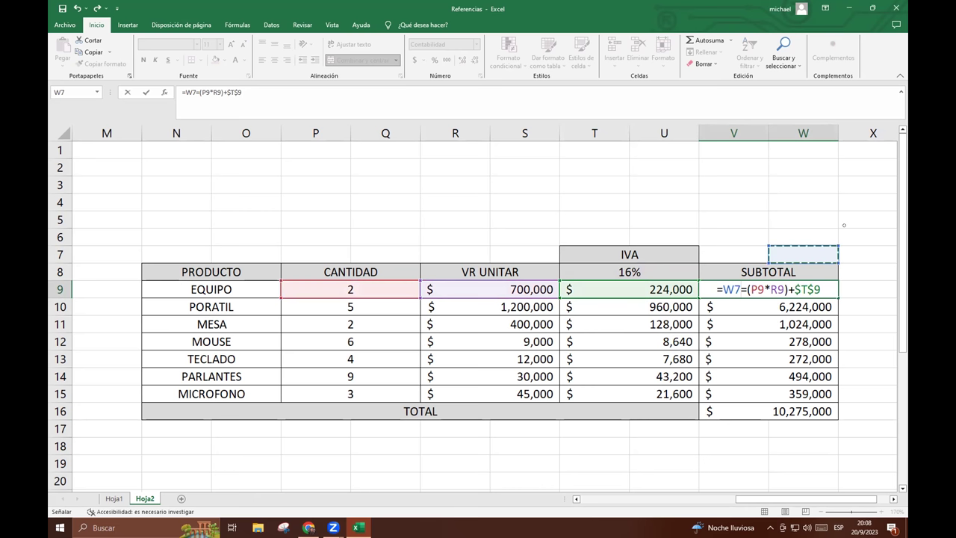
key("Escape")
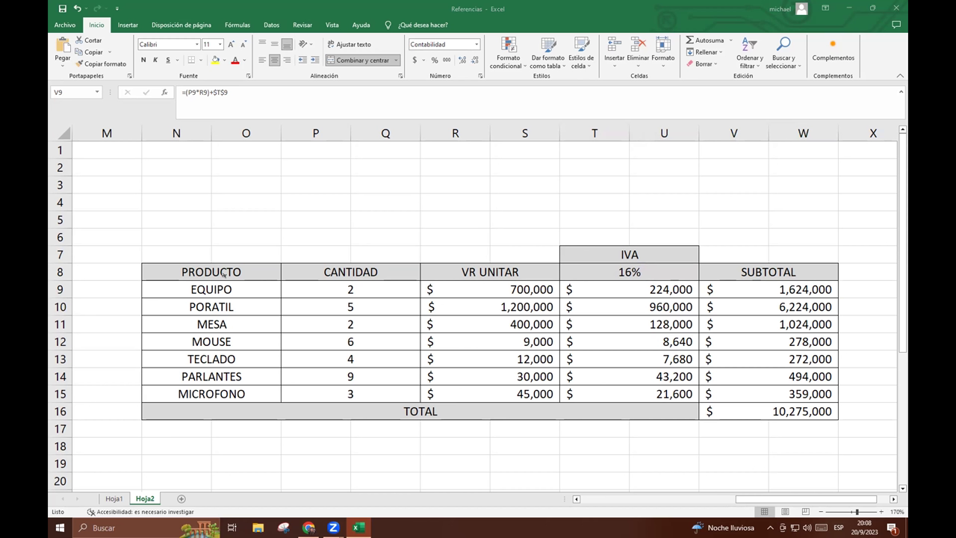
left_click(845, 6)
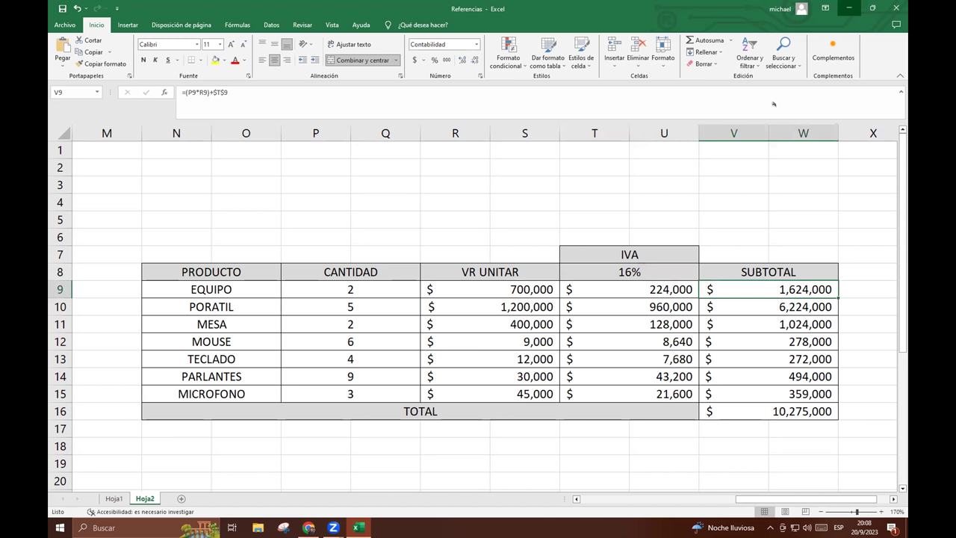
- In Referencias 2, view the EQUIPO IVA formula in H21 and subtotal formula in I21
key("super+d")
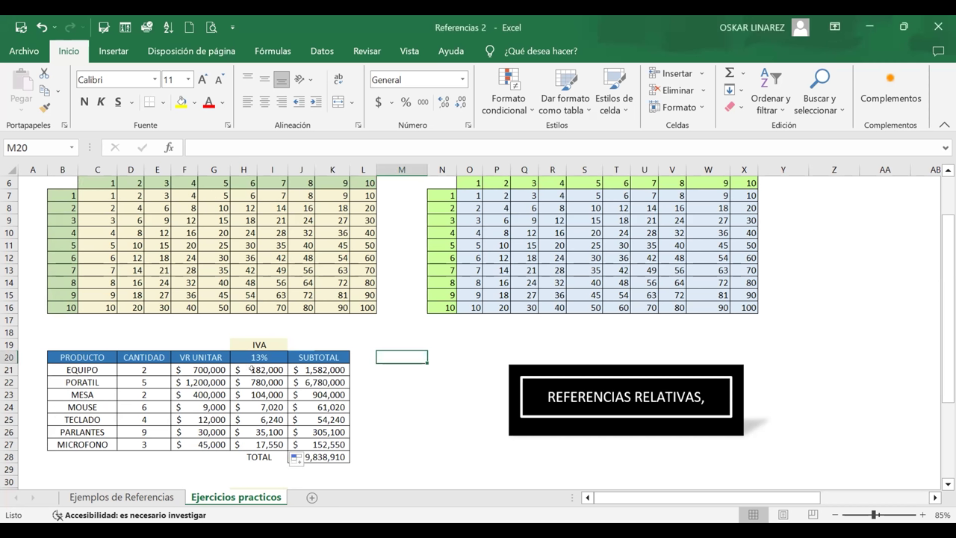
left_click(251, 365)
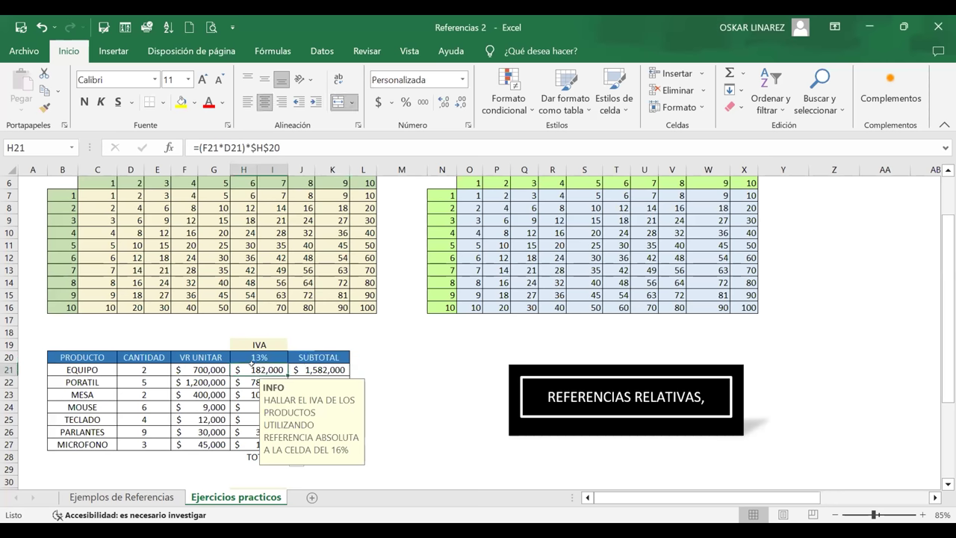
double_click(253, 366)
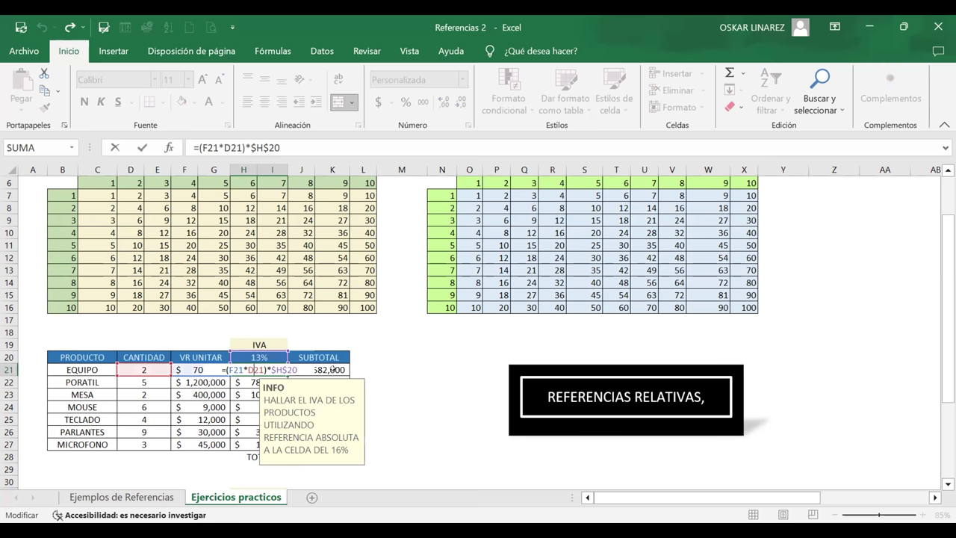
left_click(332, 369)
double_click(332, 369)
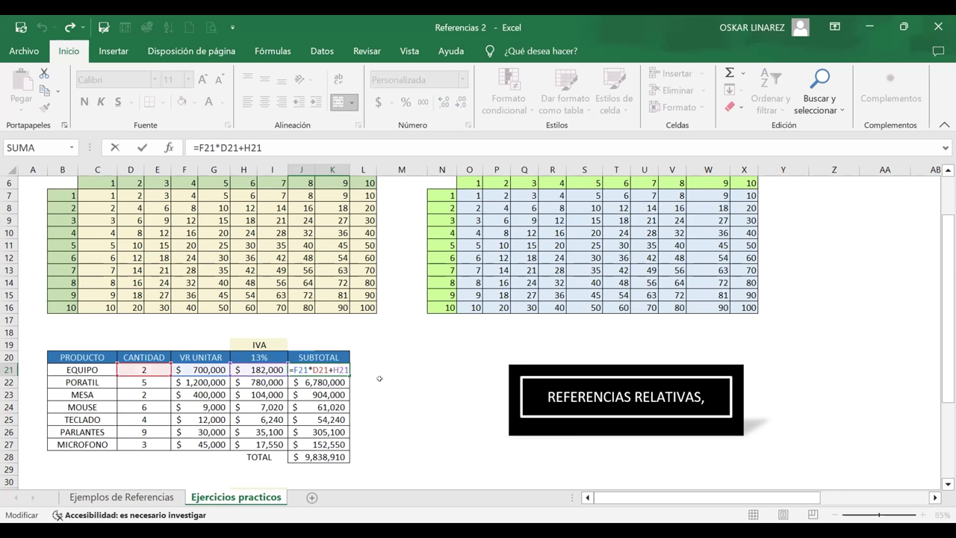
key("Return")
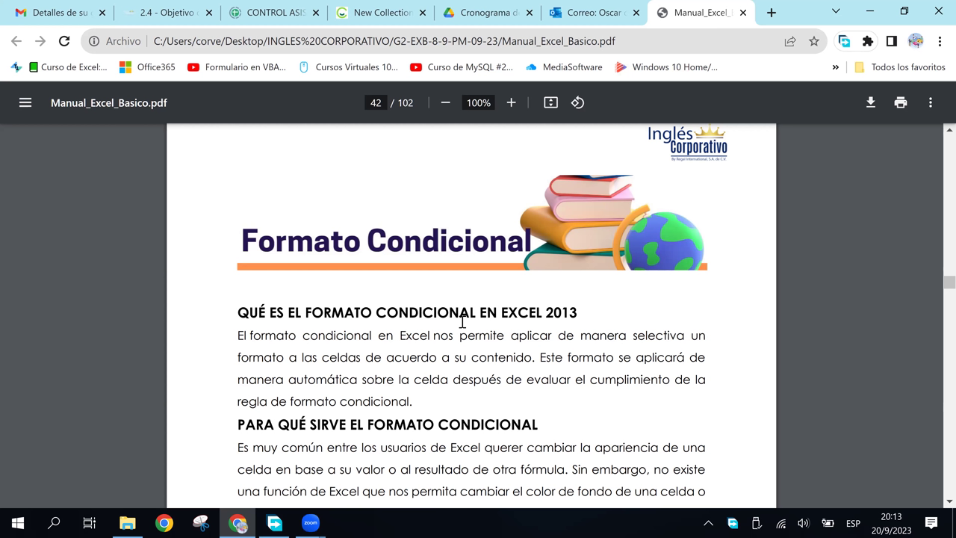
left_click_drag(381, 319, 404, 319)
left_click(412, 313)
scroll(795, 421, "up", 1)
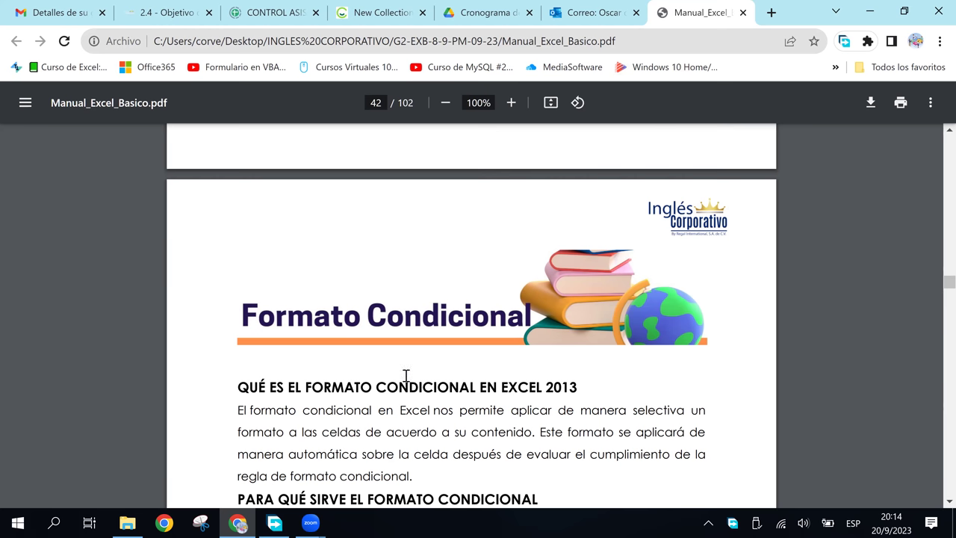
scroll(393, 394, "down", 1)
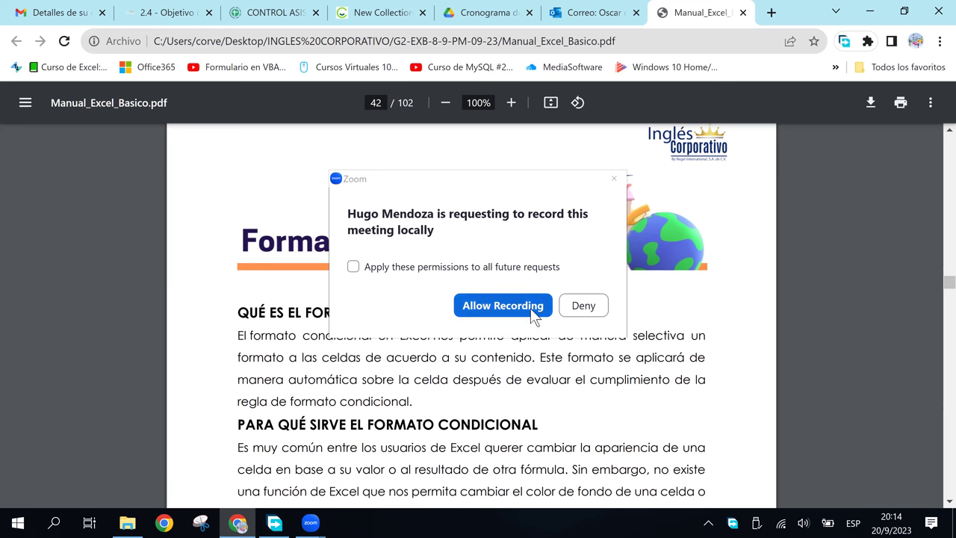
- Allow the Zoom recording and highlight 'evaluar el cumplimiento' and 'regla de formato condicional' in the manual
left_click(502, 306)
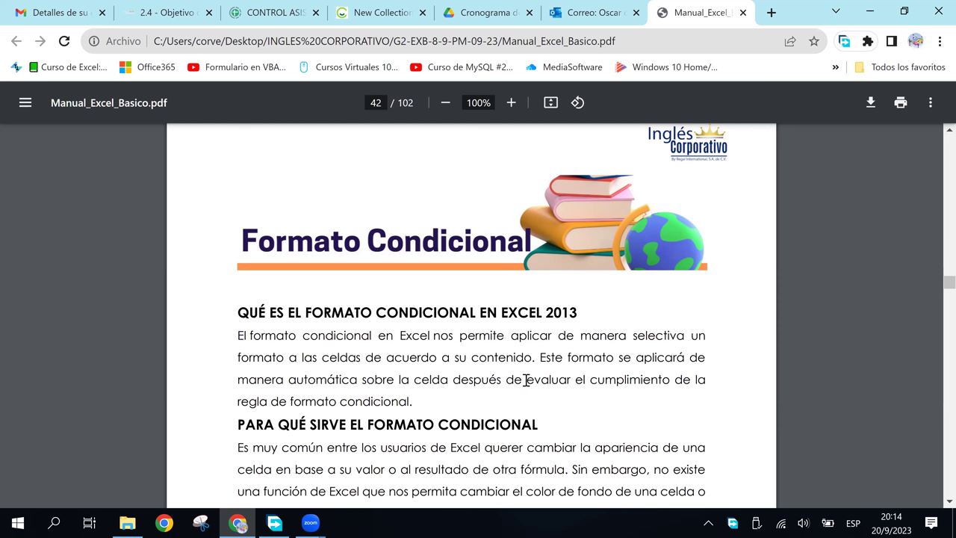
left_click_drag(527, 380, 663, 381)
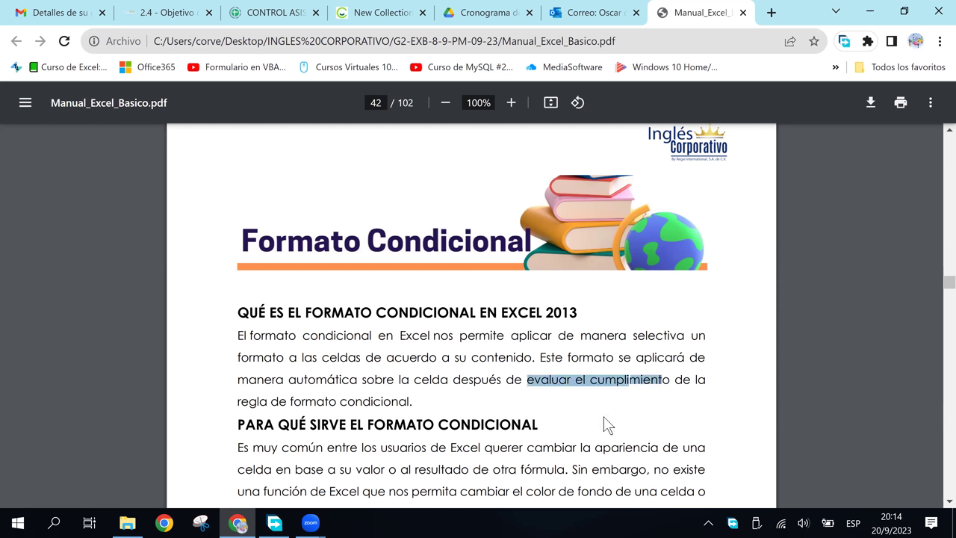
left_click_drag(239, 402, 416, 399)
left_click(470, 397)
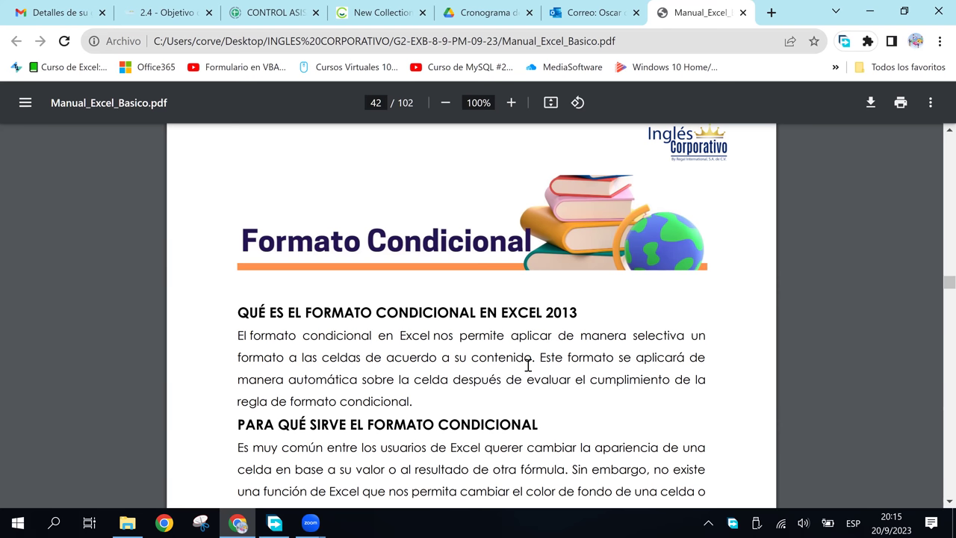
- Scroll the manual down to the Figura 19 'Mayor que 60' example table
scroll(528, 364, "down", 1)
scroll(529, 364, "down", 1)
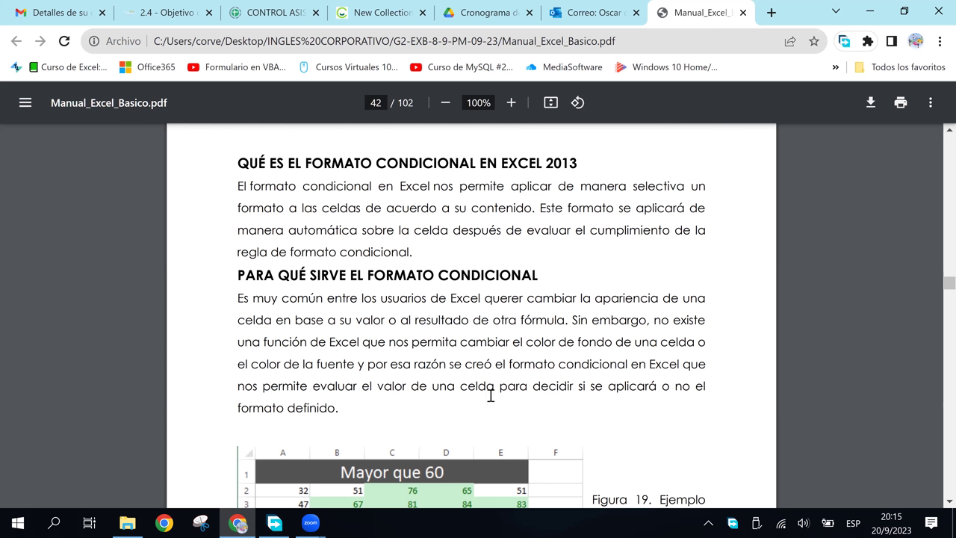
scroll(491, 396, "down", 2)
scroll(491, 395, "down", 1)
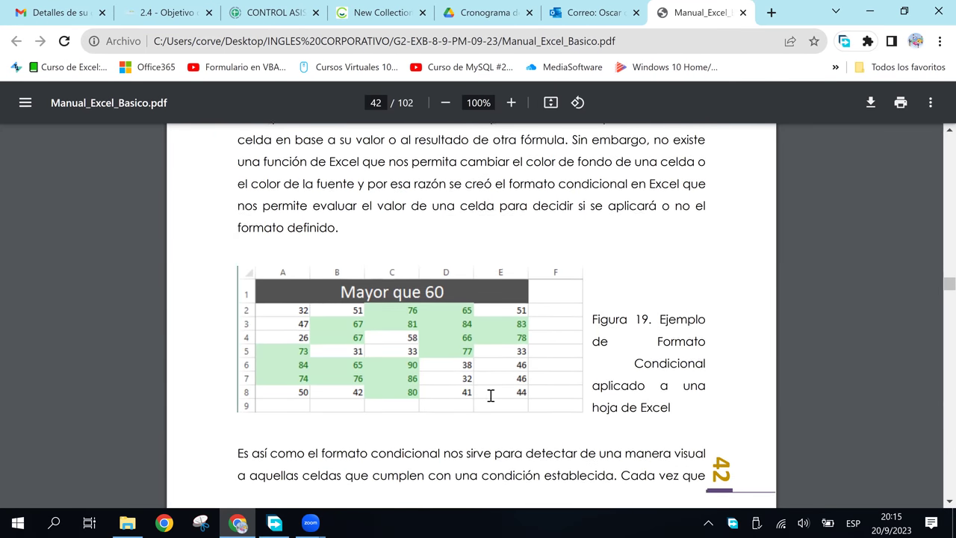
scroll(491, 395, "down", 1)
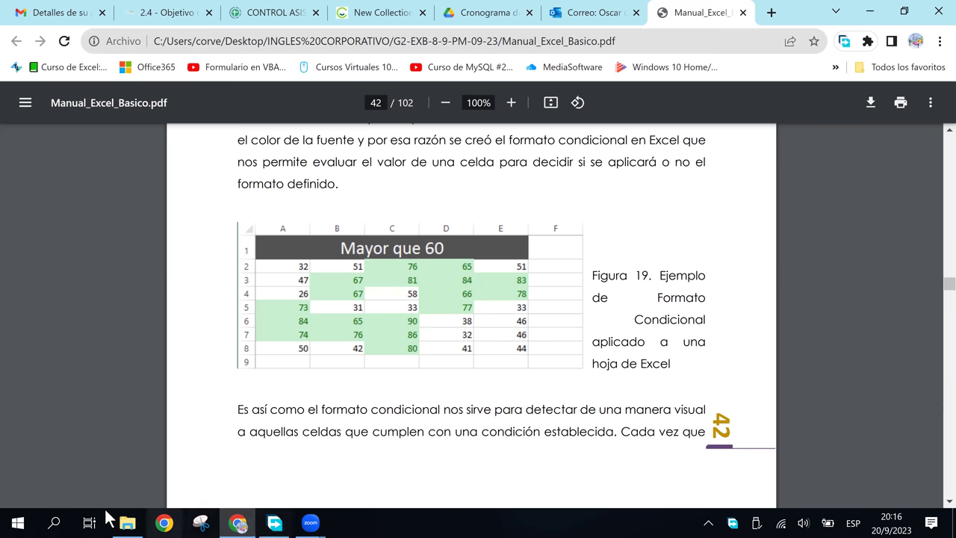
- Launch Excel from Start search into a blank workbook, select A1, and return to the Chrome manual
left_click(64, 524)
type("e")
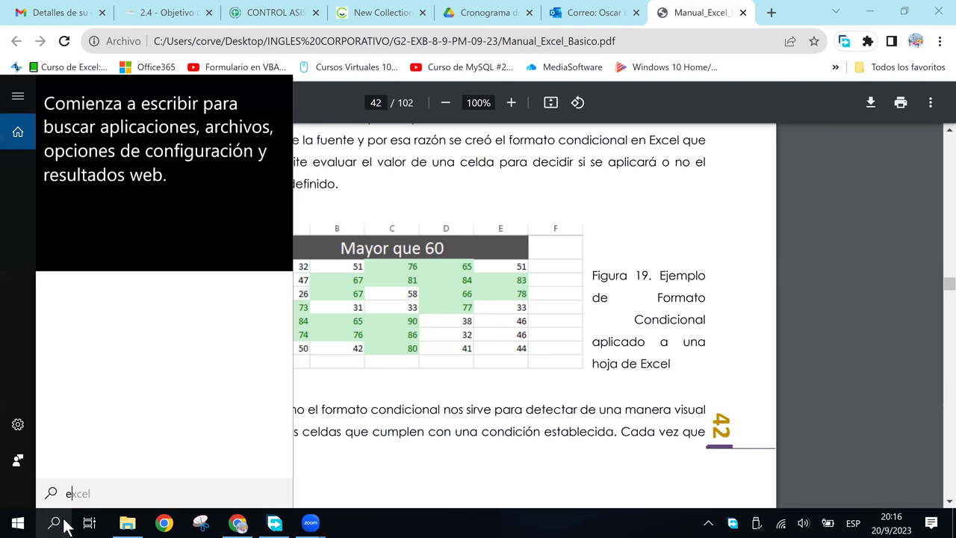
type("xcel")
key("Return")
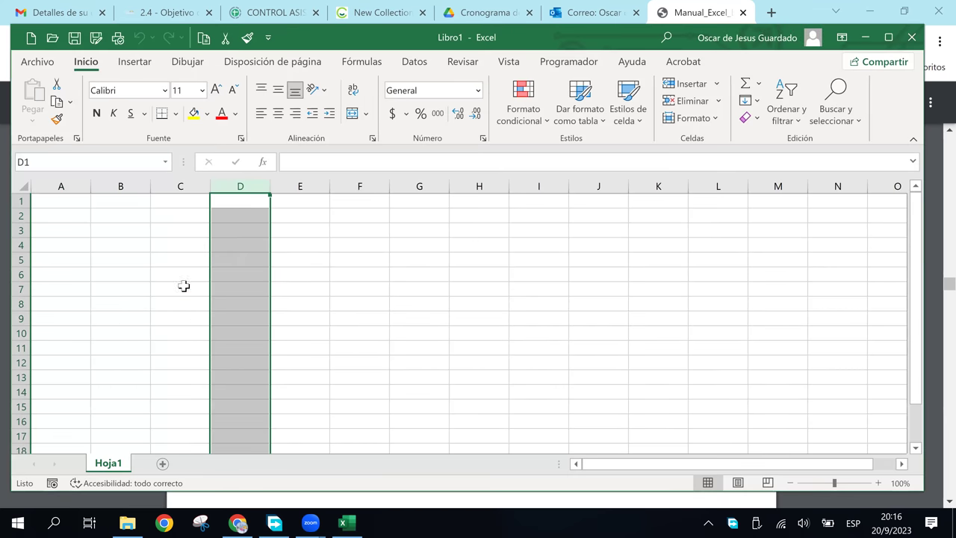
left_click(184, 286)
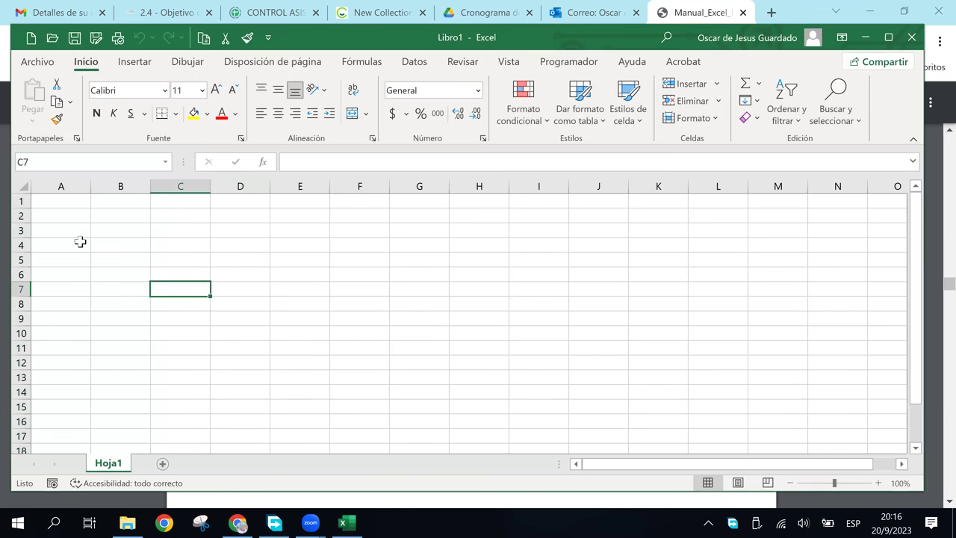
left_click(78, 242)
left_click(47, 215)
left_click(58, 205)
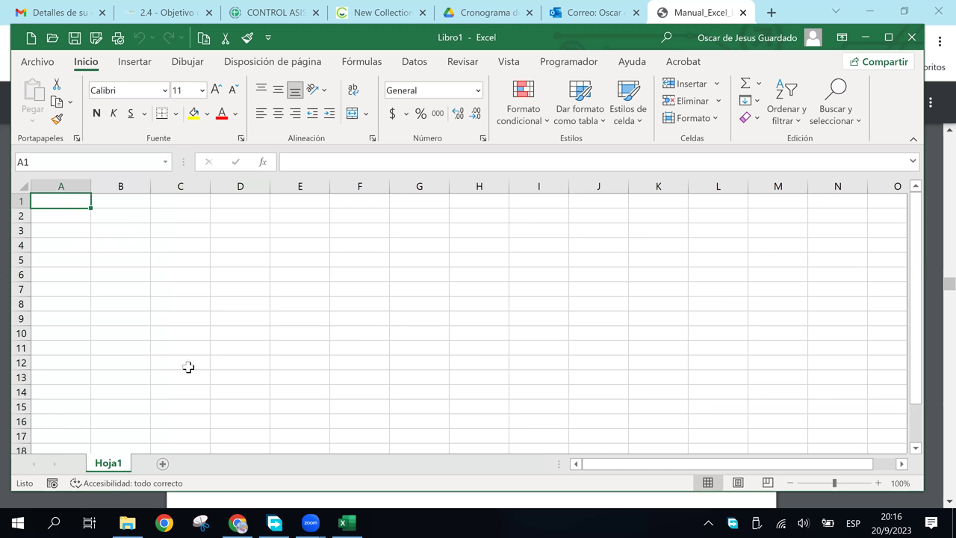
left_click(239, 523)
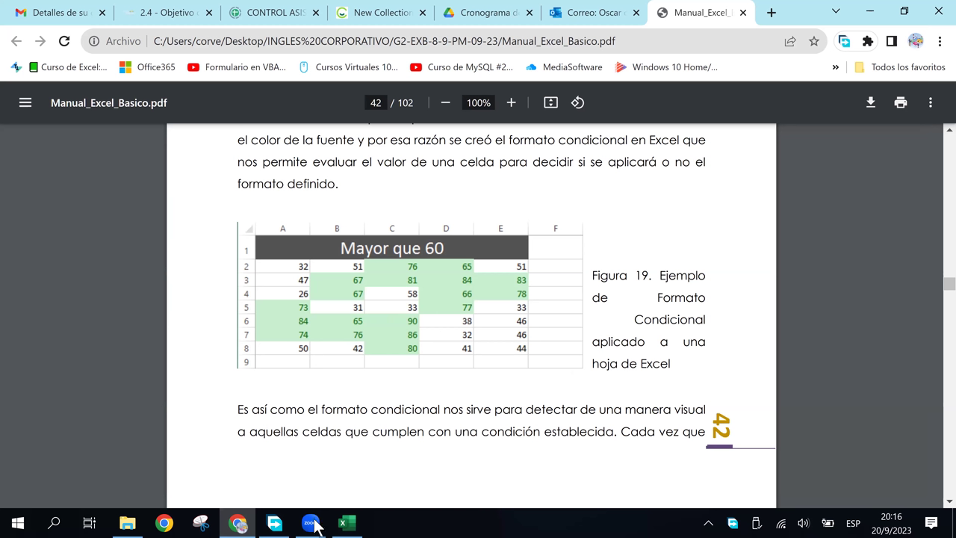
- Enter 32, 47 and 26 into cells A1:A3
left_click(348, 525)
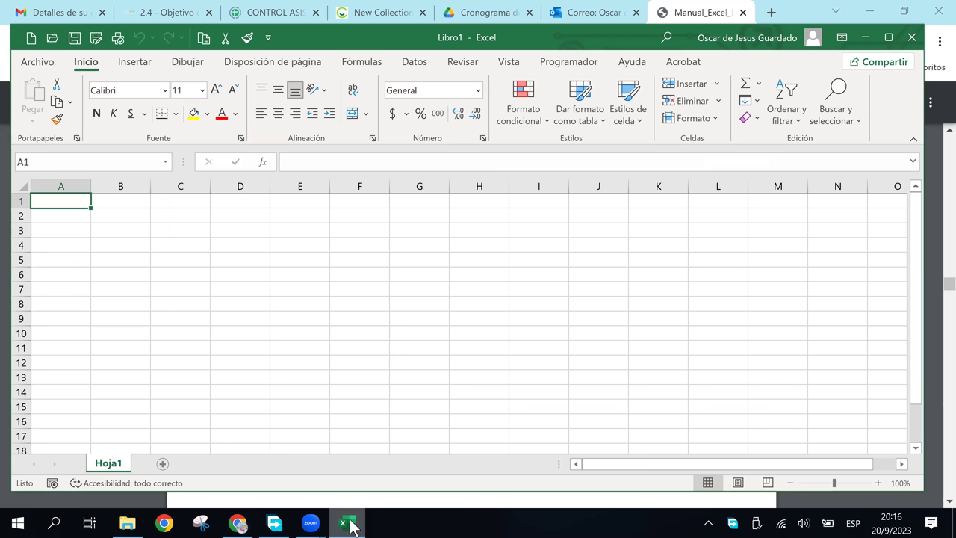
type("32")
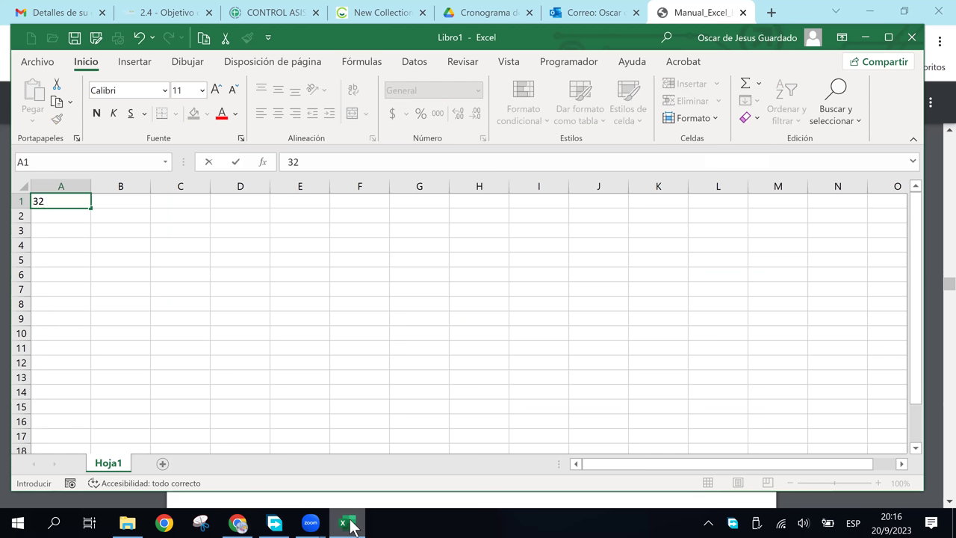
key("Return")
type("47")
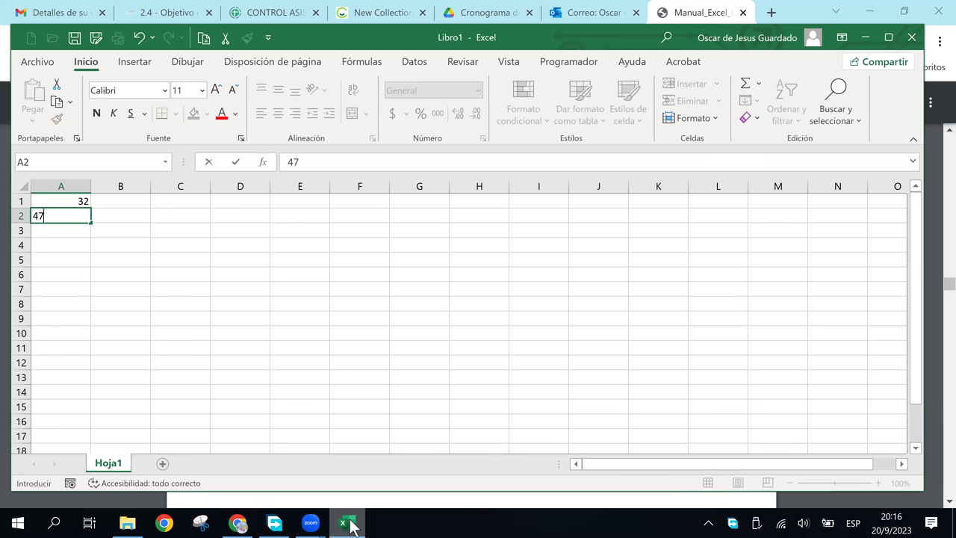
key("Return")
type("26")
key("Return")
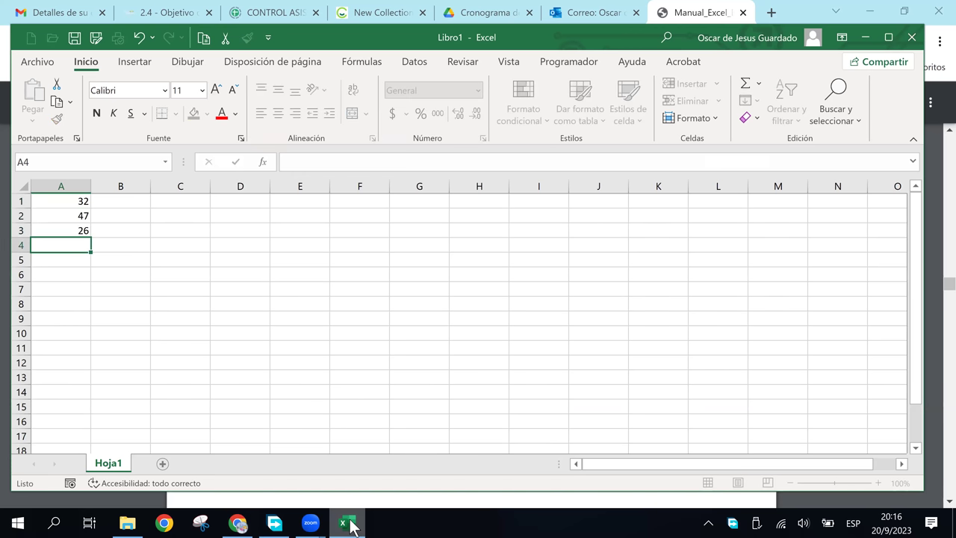
- Enter 73, 84, 74 and 50 into A4:A7, reading values from the PDF table
left_click(237, 522)
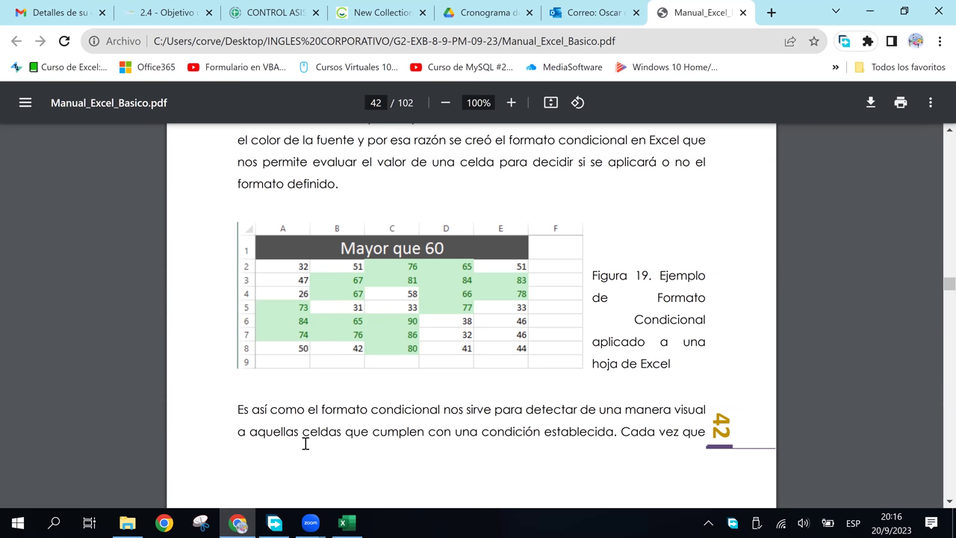
left_click(247, 526)
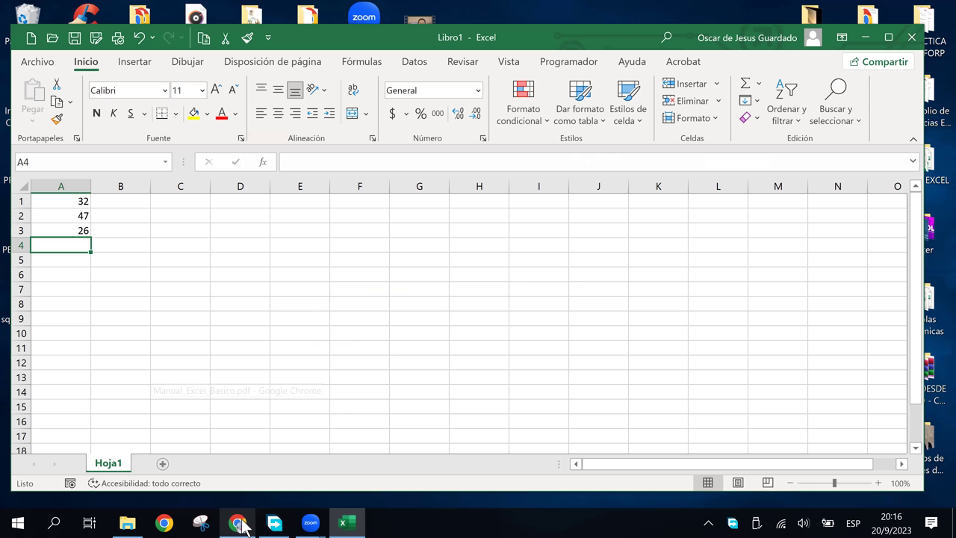
type("7384")
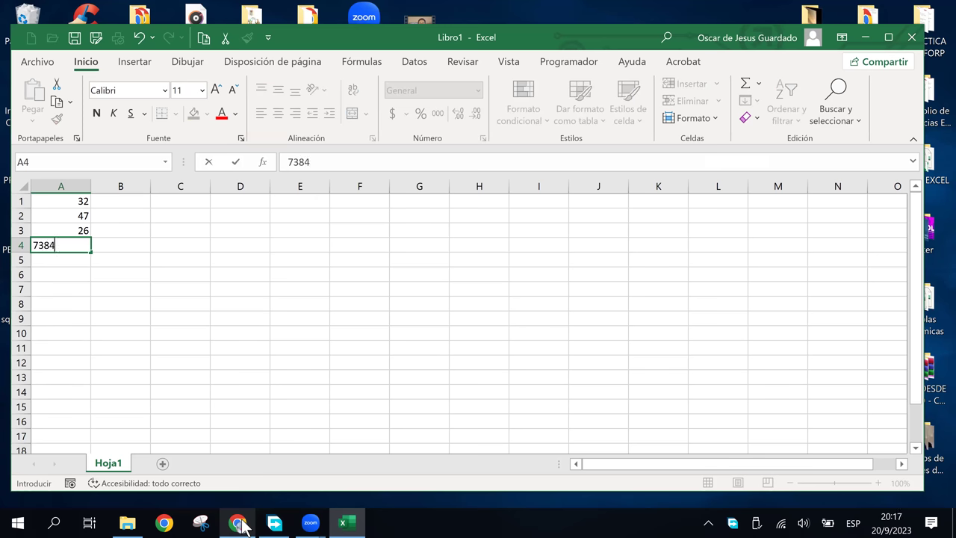
key("BackSpace")
key("BackSpace")
key("Return")
type("84")
key("Return")
type("74")
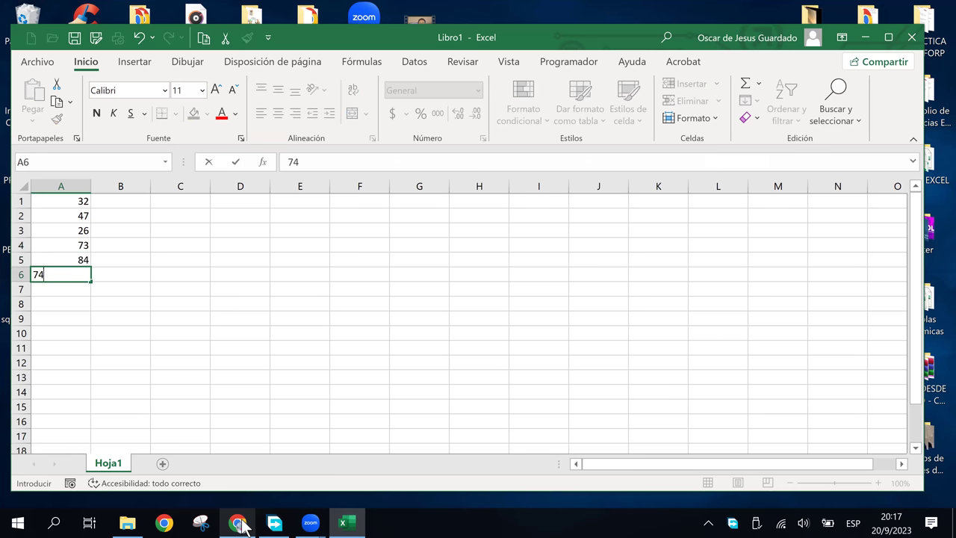
key("Return")
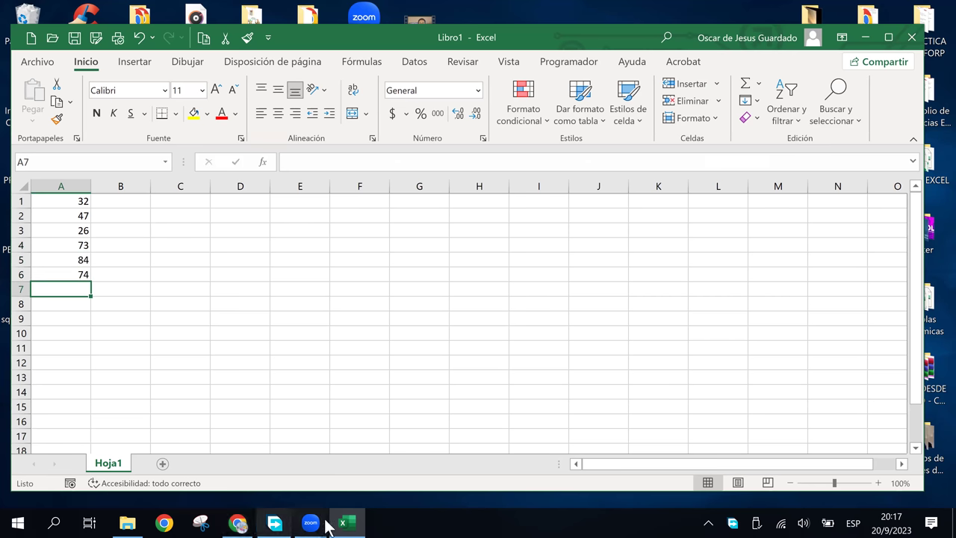
left_click(344, 524)
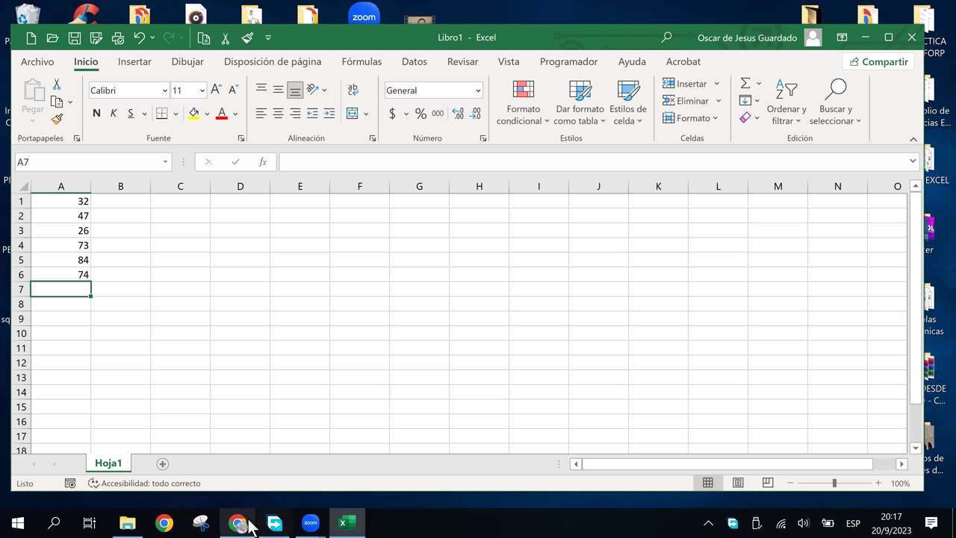
left_click(243, 524)
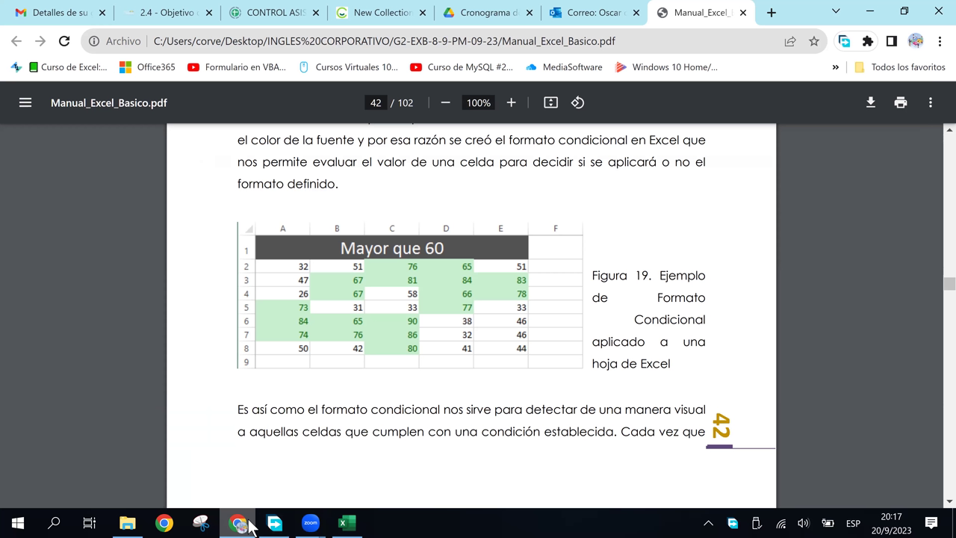
key("alt+Tab")
type("50")
key("Tab")
key("Up")
key("Up")
key("Up")
key("Up")
key("Up")
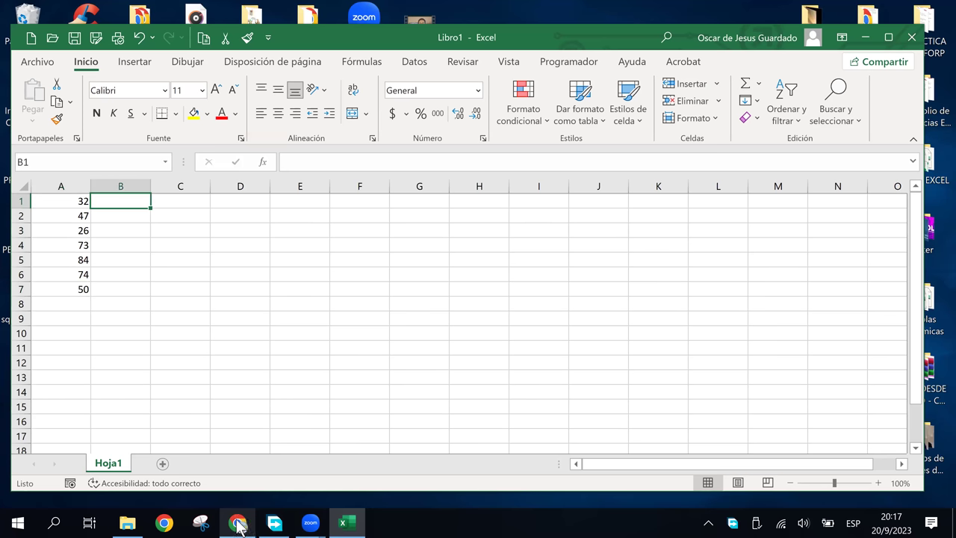
- Enter 51, 67 and 67 into cells B1:B3
left_click(239, 523)
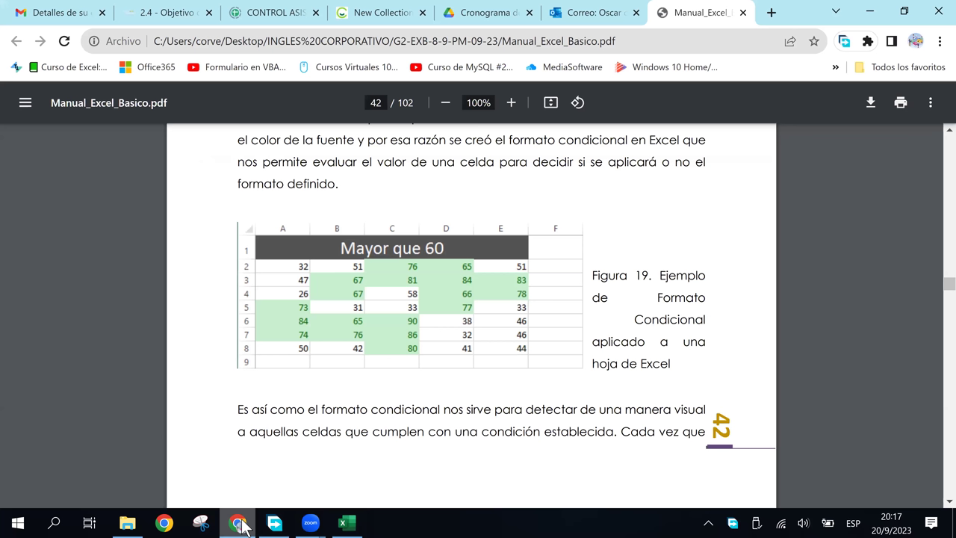
left_click(239, 523)
type("51")
key("Return")
type("67")
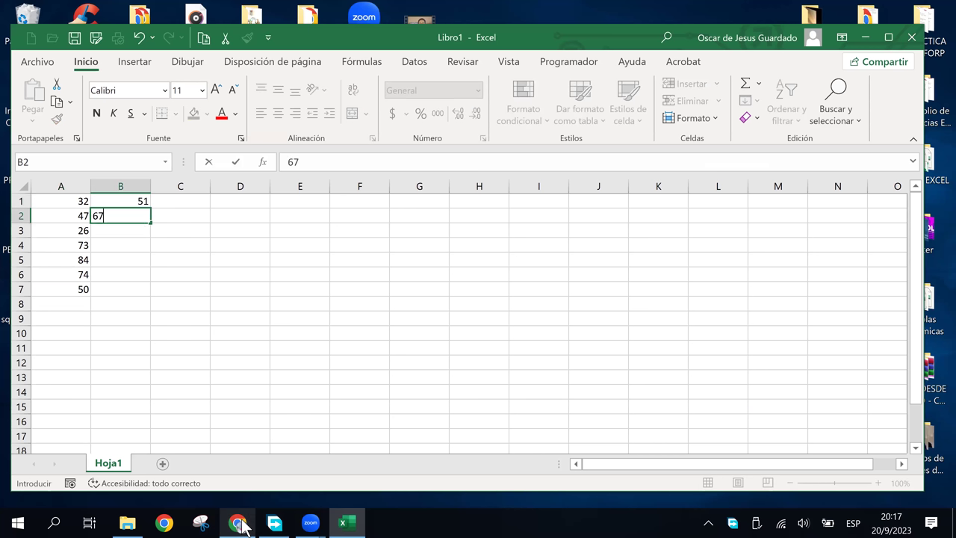
key("Return")
type("67")
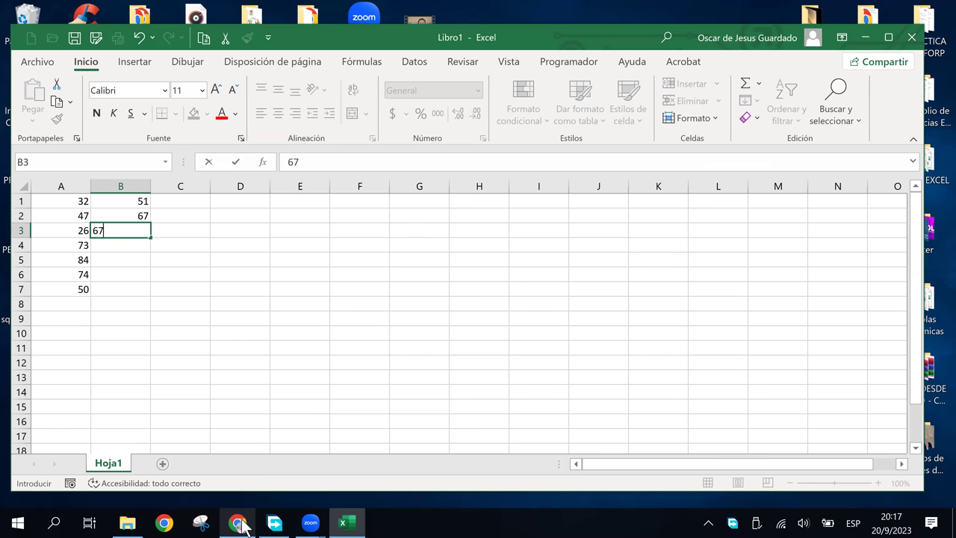
key("Return")
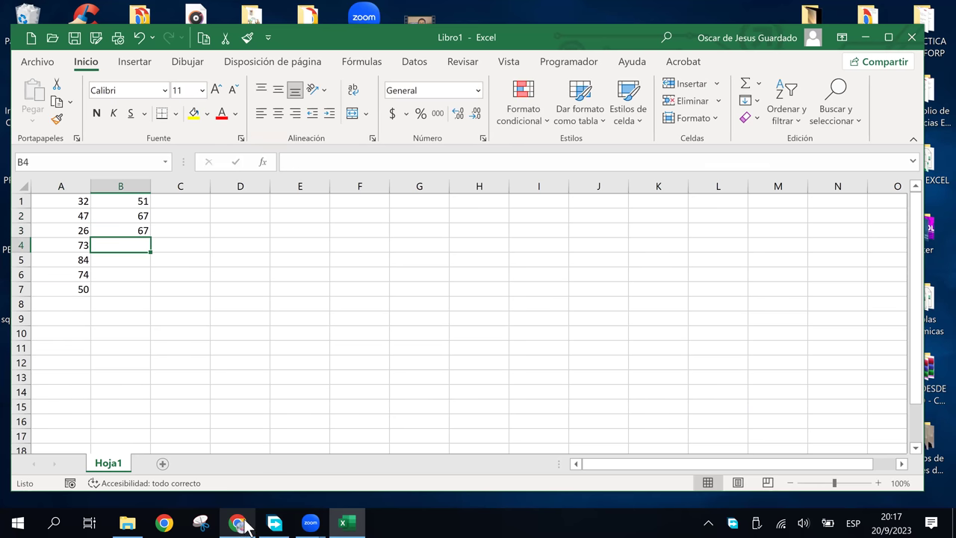
- Enter 31, 65, 76 and 42 into cells B4:B7
left_click(237, 523)
left_click(238, 523)
type("31")
key("Return")
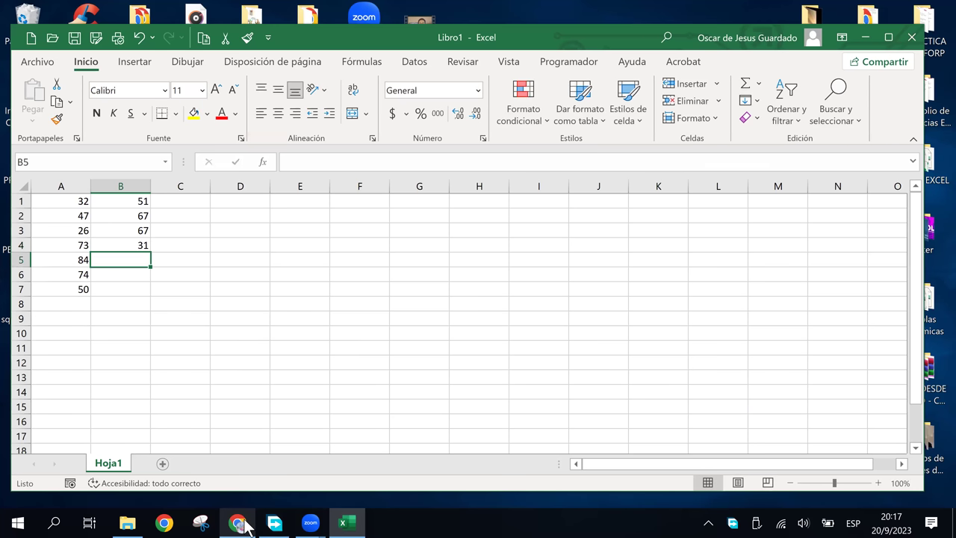
type("65")
key("Return")
type("76")
key("Return")
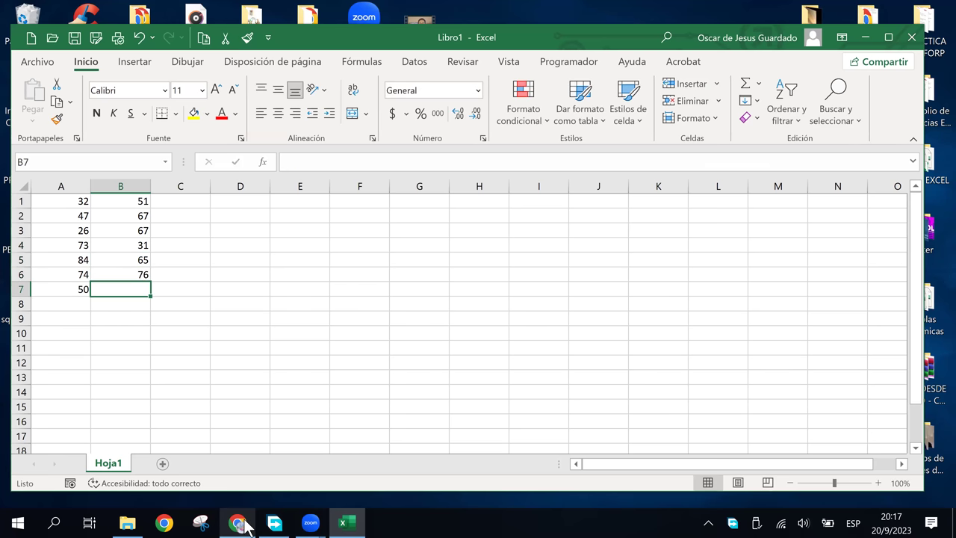
left_click(245, 526)
left_click(245, 526)
type("42")
key("Tab")
key("Up")
key("Up")
key("Up")
key("Up")
key("Up")
key("Up")
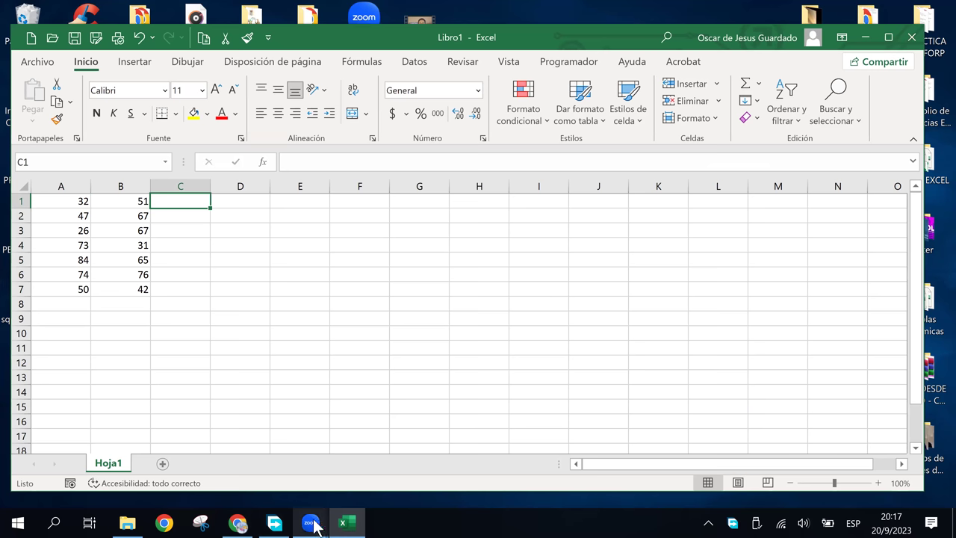
- Enter 76, 81 and 58 into C1:C3, correcting the mistyped 51 and 68
left_click(239, 523)
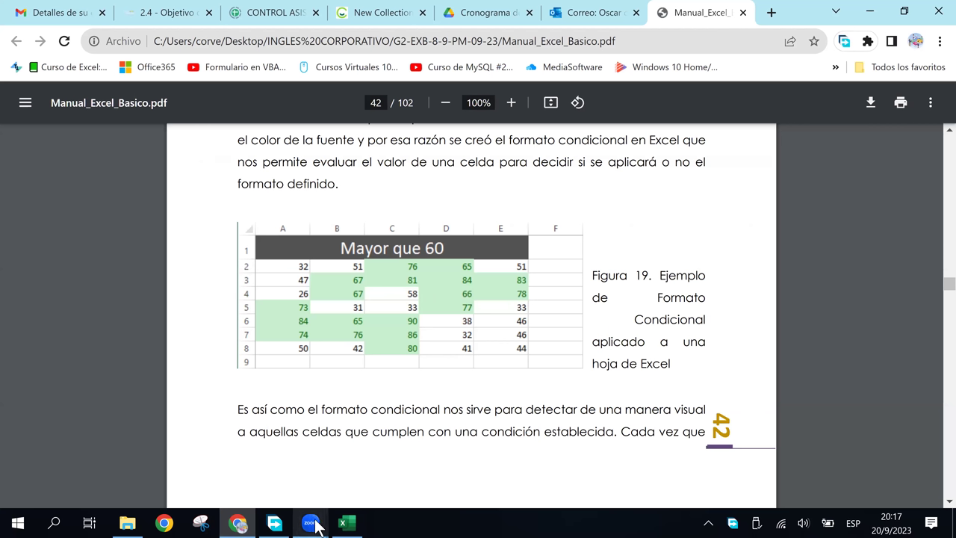
left_click(248, 525)
type("76")
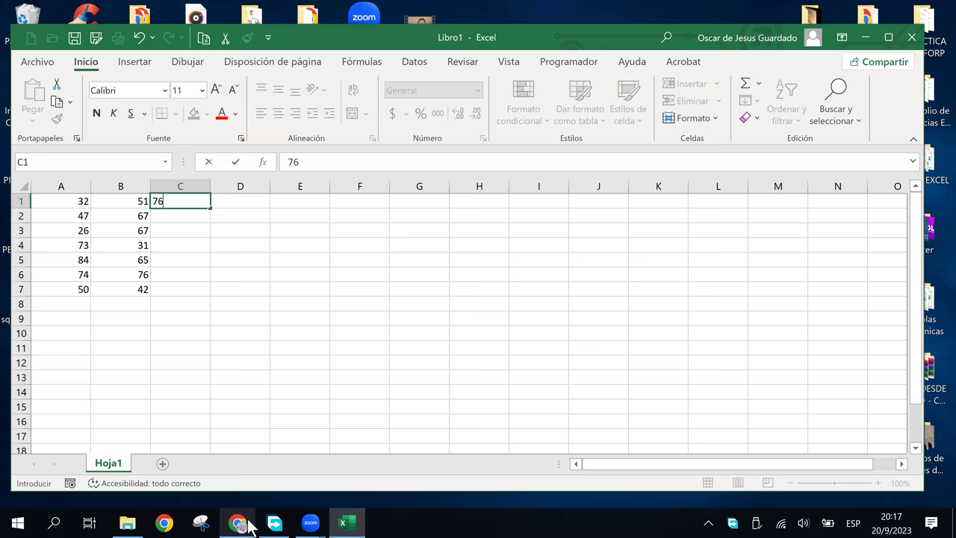
key("Return")
type("51")
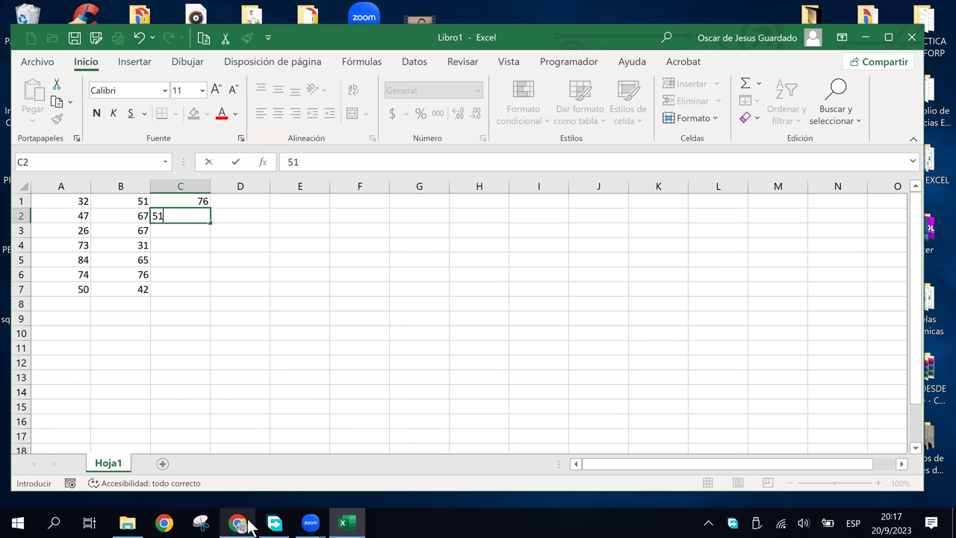
key("Return")
type("68")
key("Return")
left_click(249, 525)
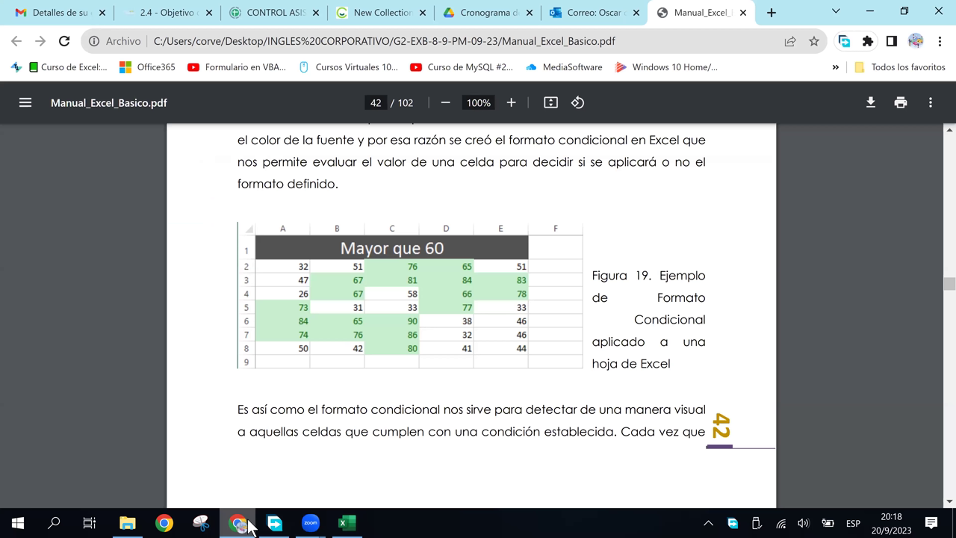
left_click(249, 525)
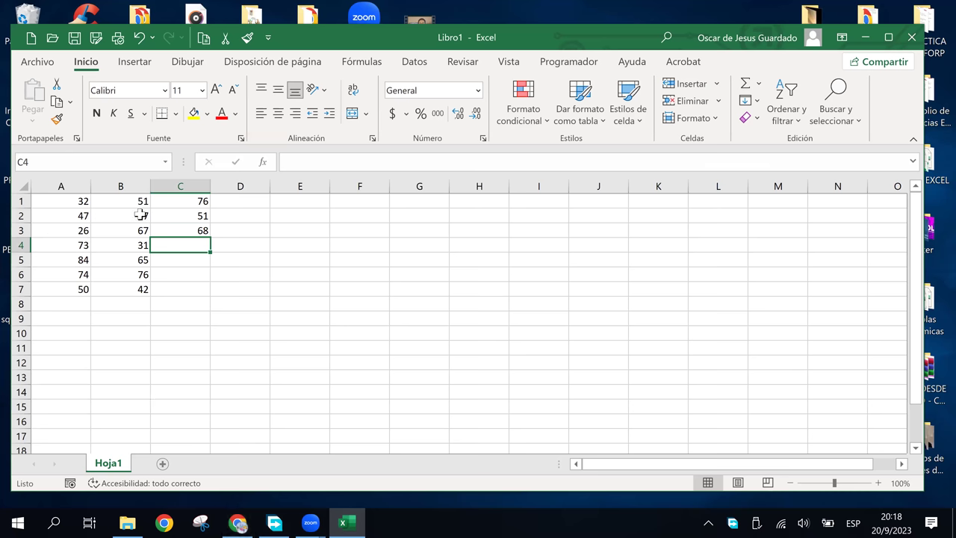
left_click(183, 219)
type("81")
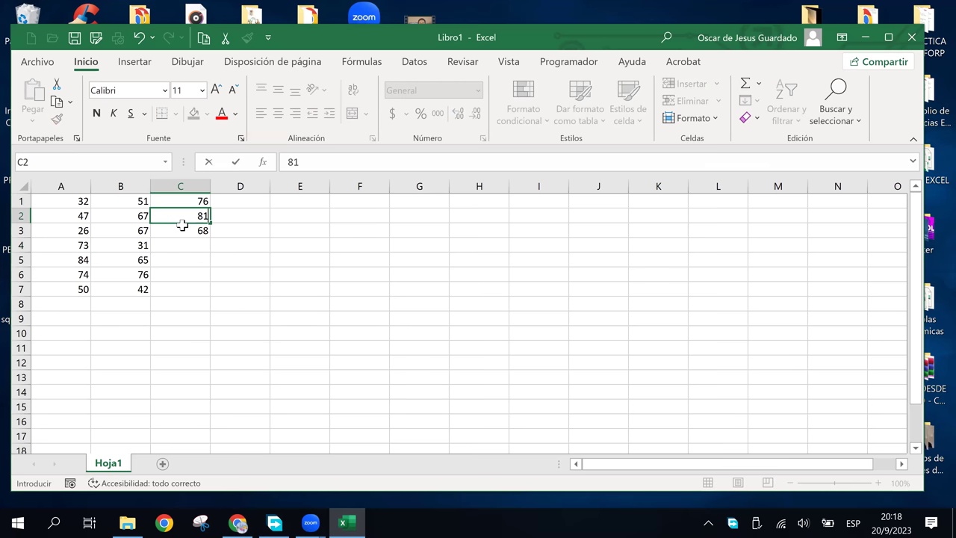
key("Return")
type("58")
key("Return")
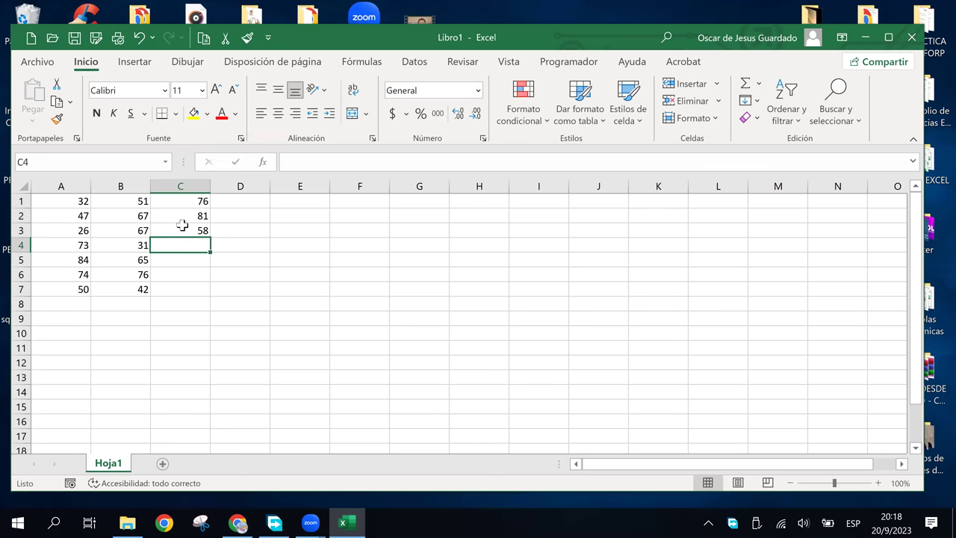
- Enter 33, 90, 86 and 80 into cells C4:C7
left_click(238, 523)
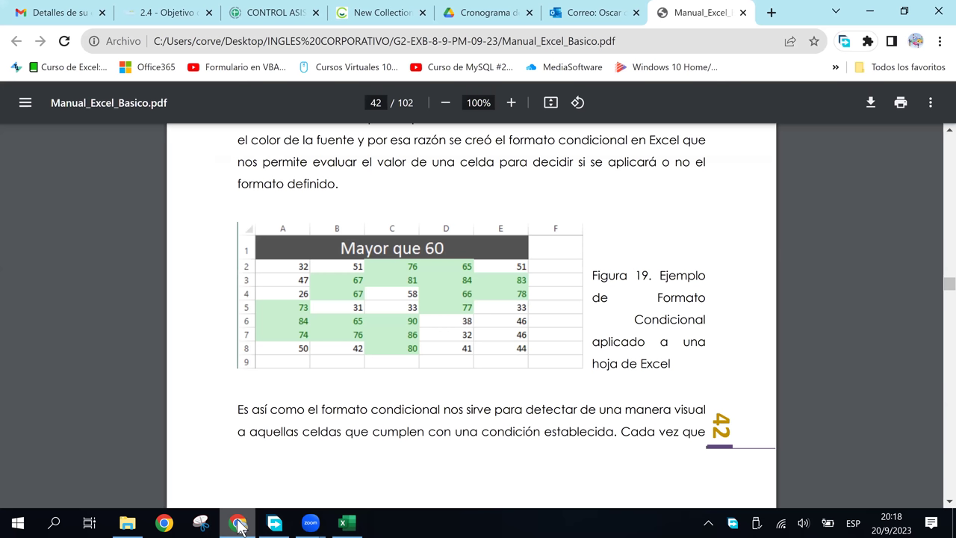
left_click(237, 523)
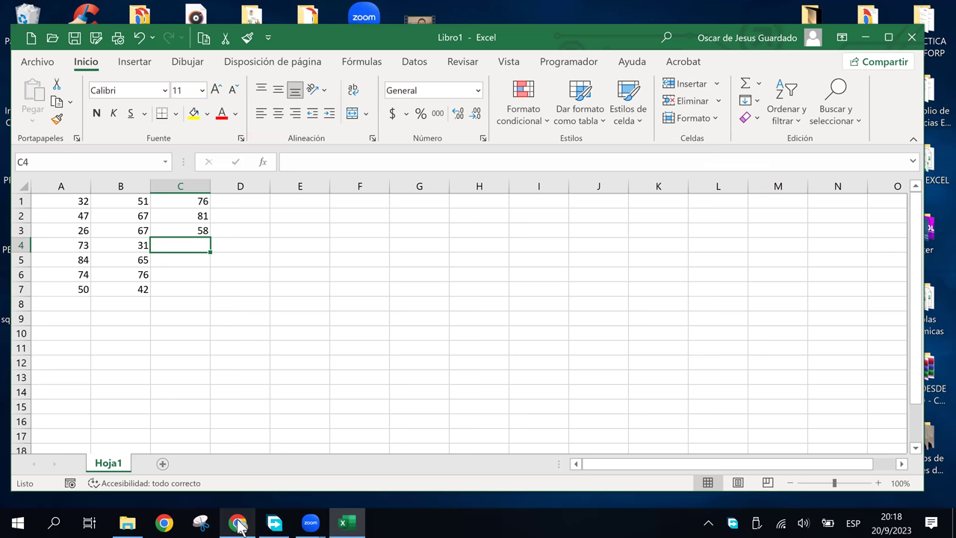
type("33")
key("Return")
type("90")
key("Return")
type("86")
key("Return")
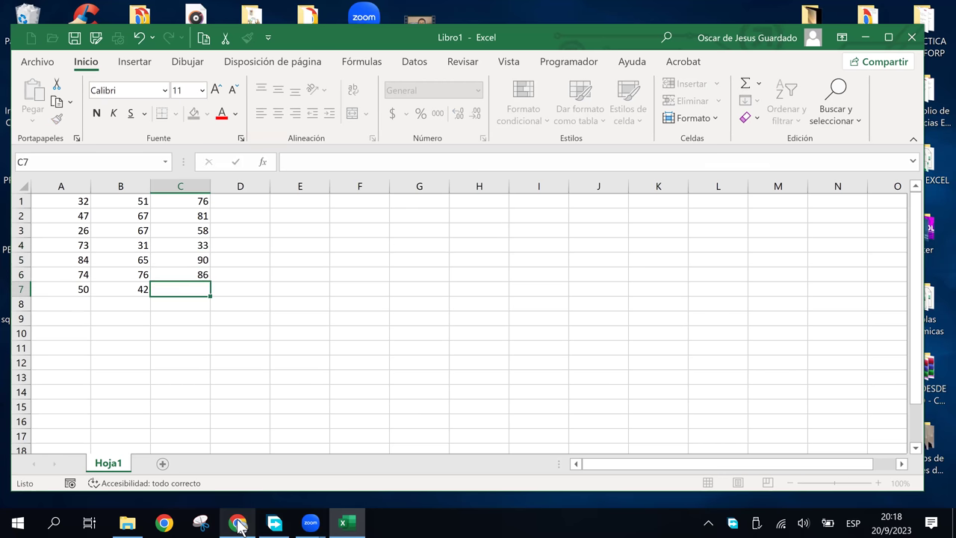
left_click(237, 523)
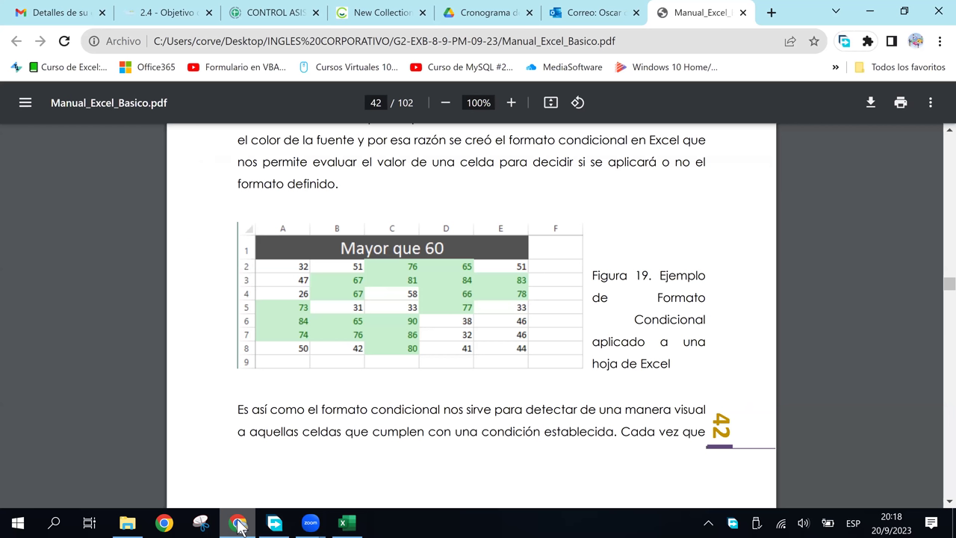
left_click(238, 523)
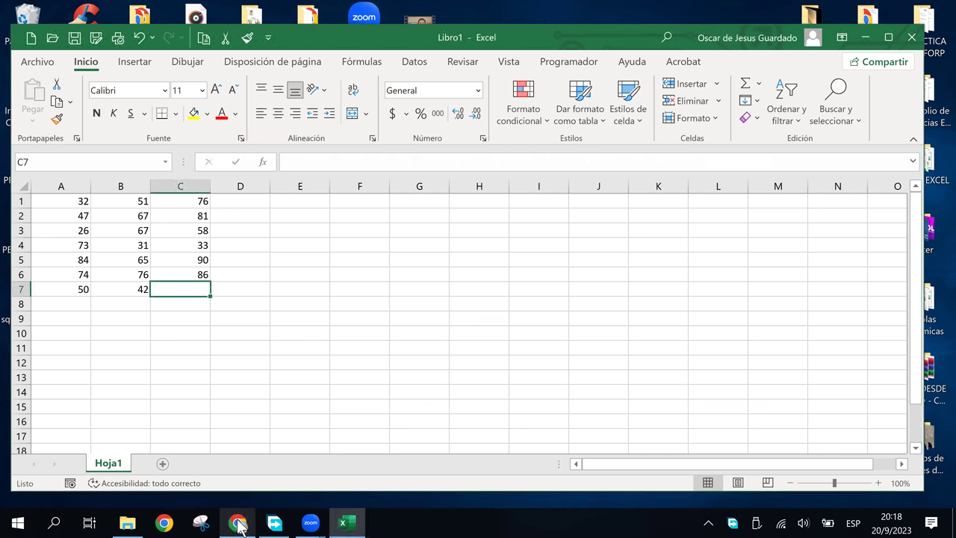
type("80")
key("Tab")
key("Up")
key("Up")
key("Up")
key("Up")
key("Up")
key("Up")
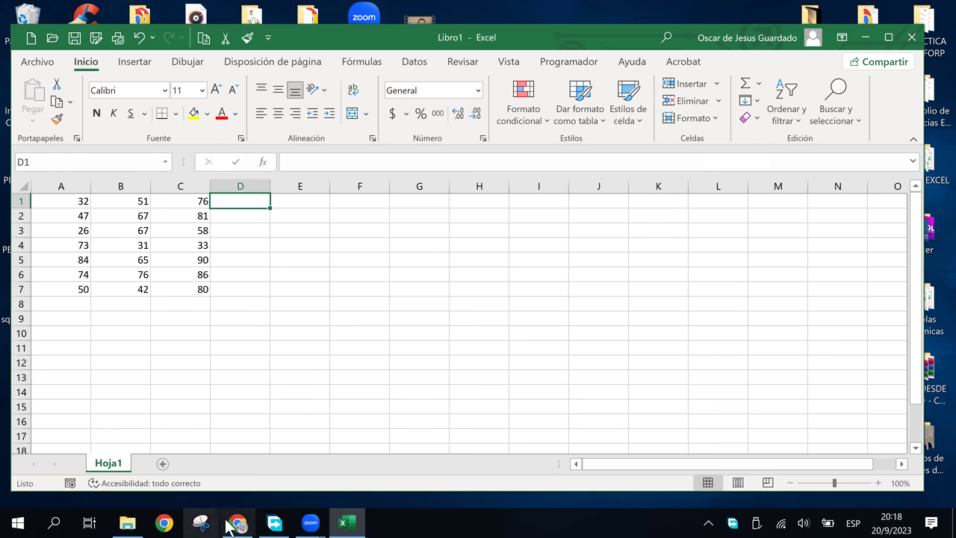
- Enter column D from the PDF example: 65, 84, 66, 77, 38, 32, 41 in D1:D7
left_click(239, 525)
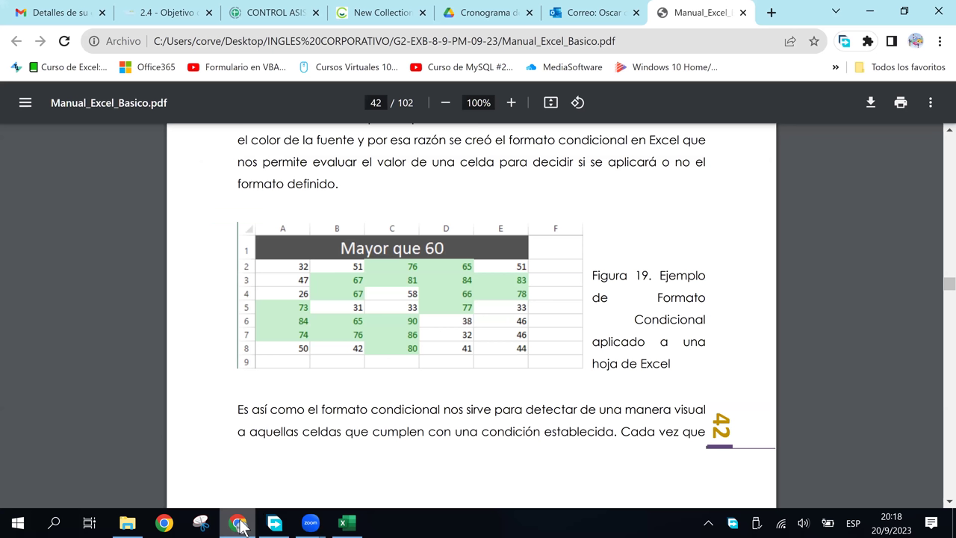
left_click(239, 524)
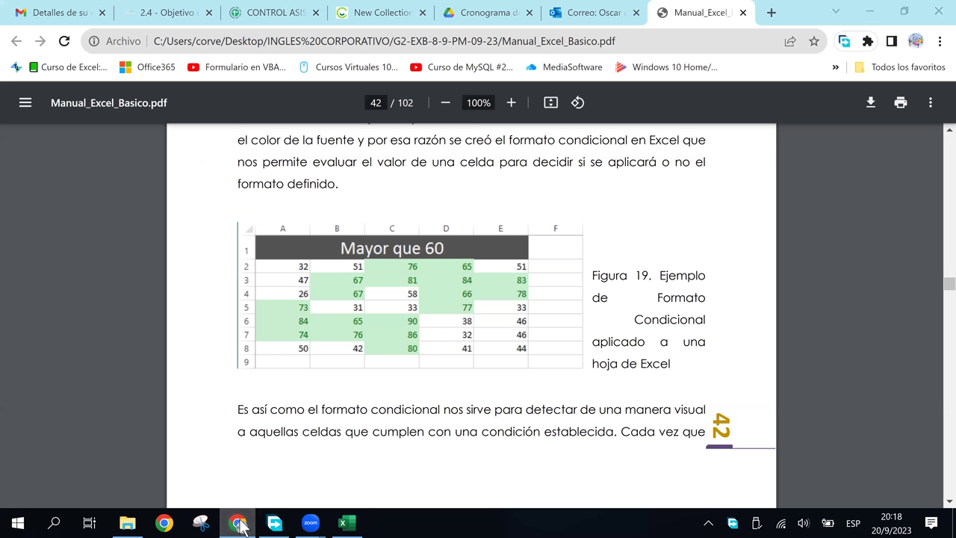
left_click(239, 525)
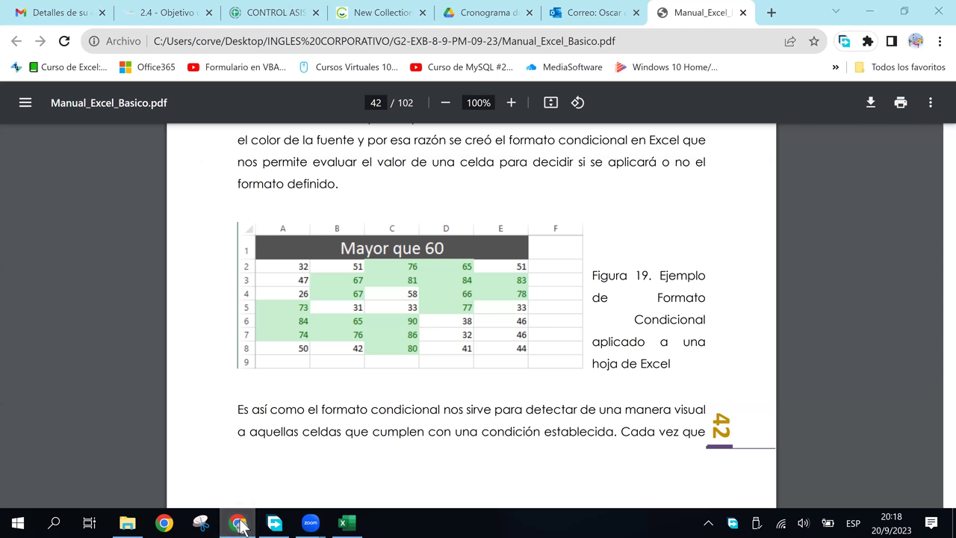
left_click(239, 525)
type("65")
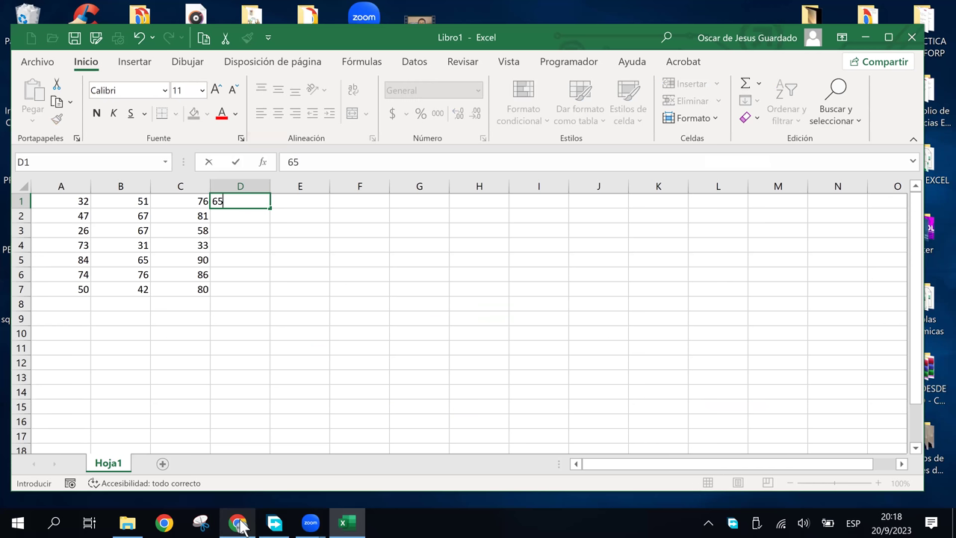
key("Return")
type("84")
key("Return")
type("66")
key("Return")
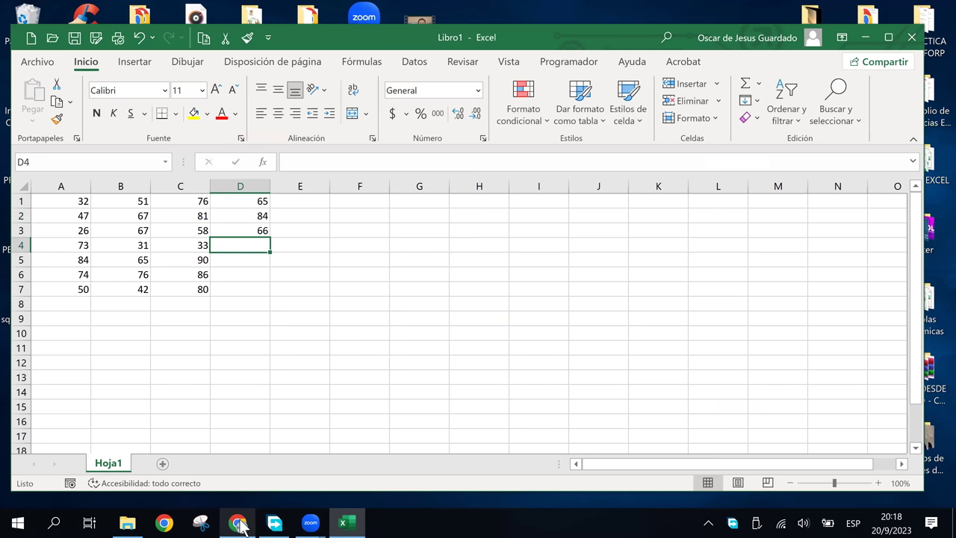
left_click(238, 525)
left_click(238, 524)
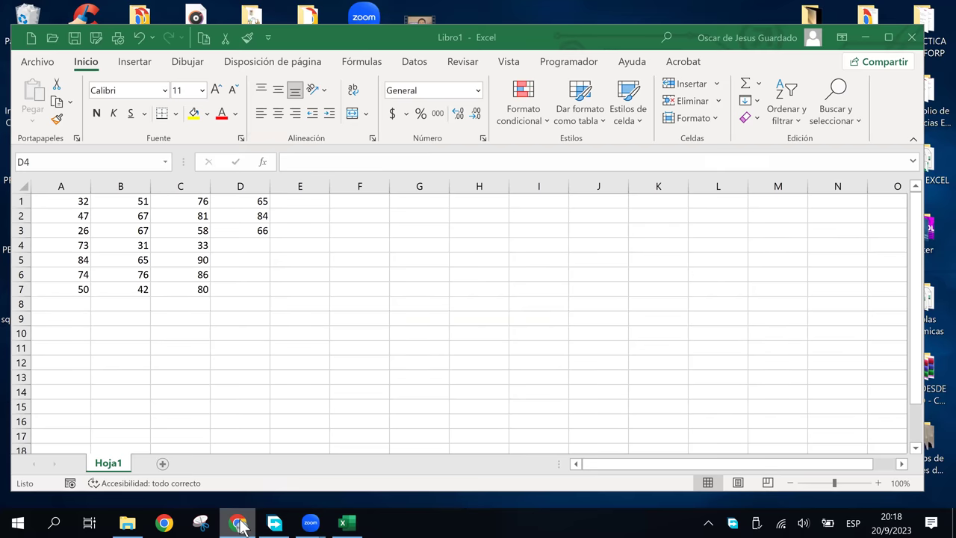
type("77")
key("Return")
type("38")
key("Return")
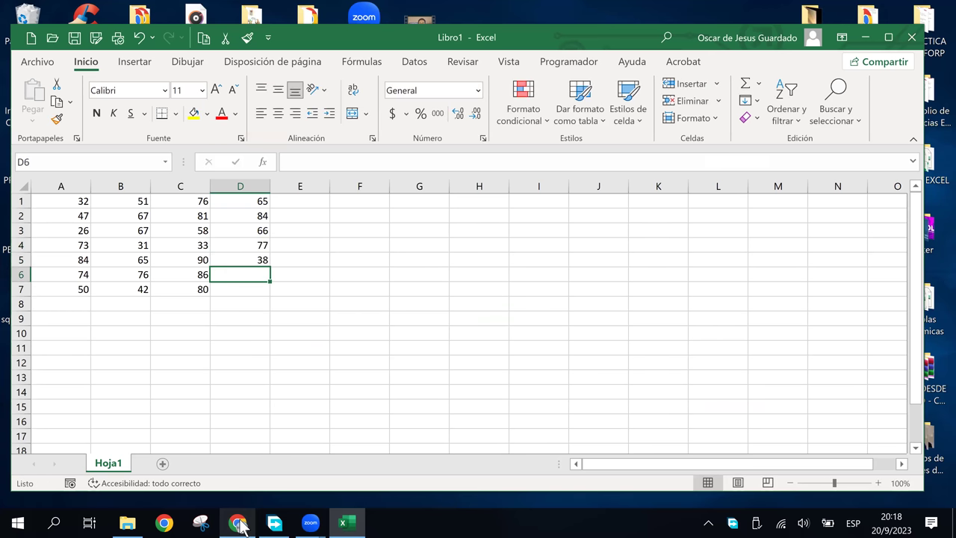
left_click(239, 524)
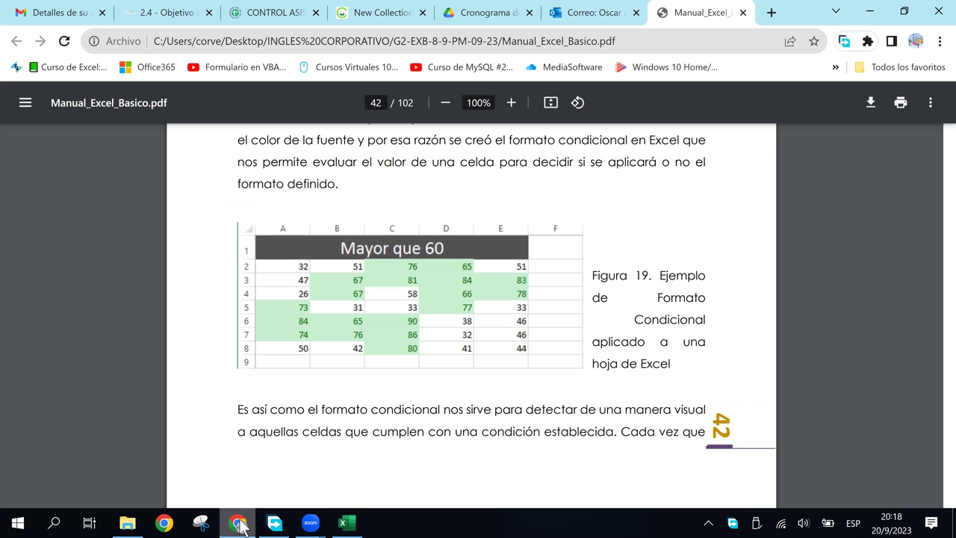
left_click(239, 525)
type("32")
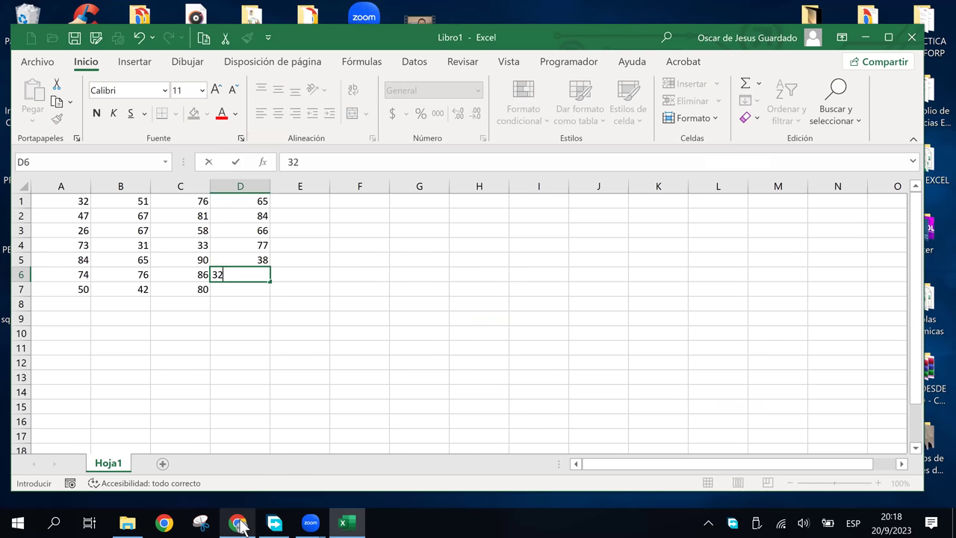
key("Return")
type("41")
key("Tab")
- Enter column E from the PDF example: 51, 83, 78, 33, 46, 46, 44 in E1:E7
key("Up")
key("Up")
key("Up")
key("Up")
key("Up")
key("Up")
left_click(239, 524)
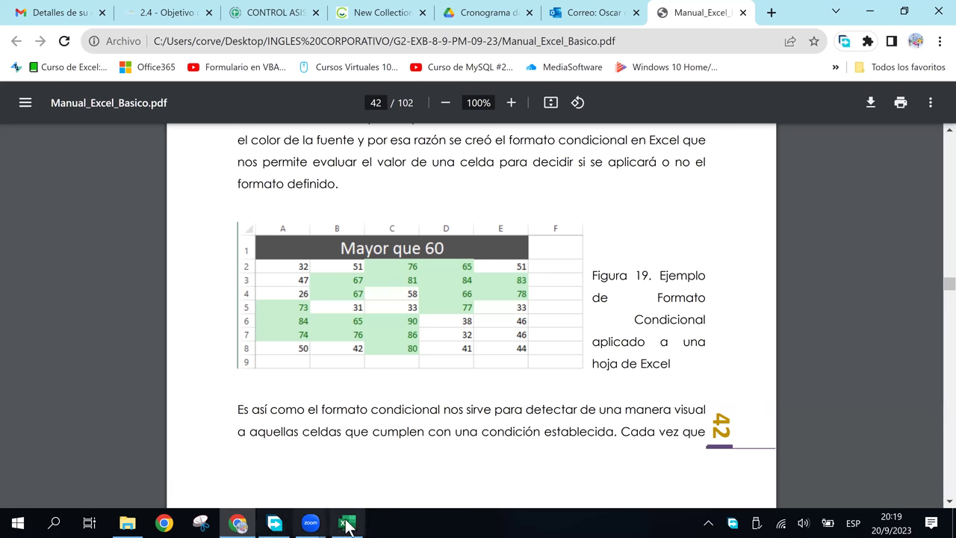
mouse_move(344, 523)
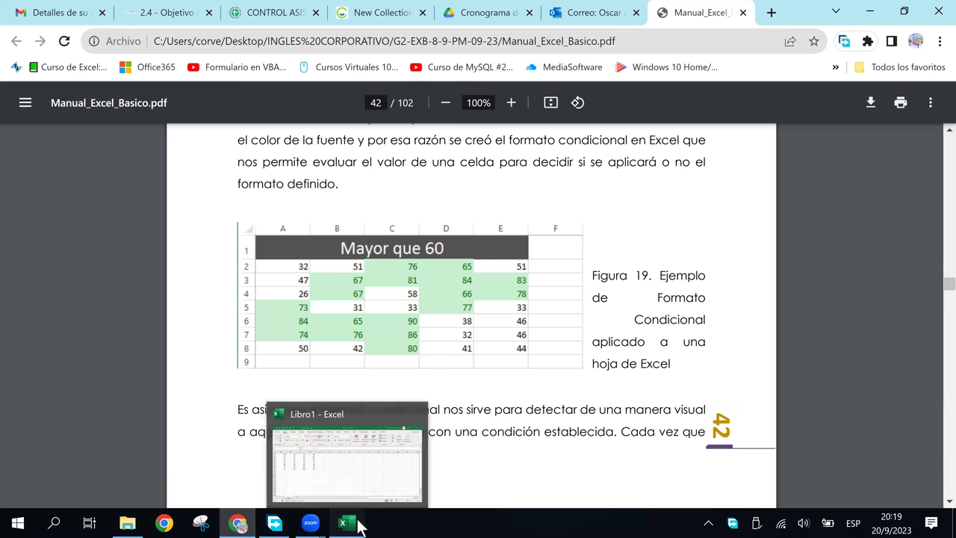
left_click(358, 525)
type("51")
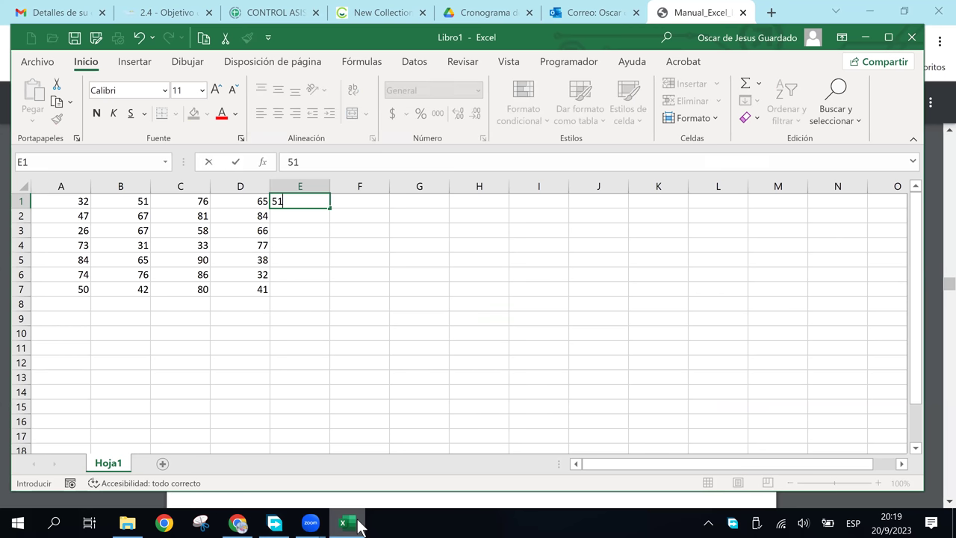
key("Return")
type("83")
key("Return")
type("78")
key("Return")
left_click(359, 525)
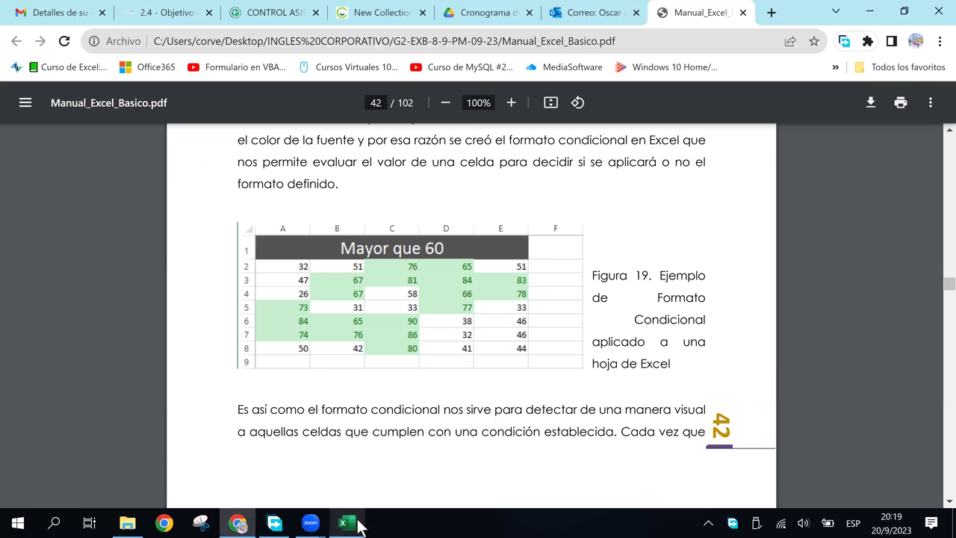
left_click(359, 525)
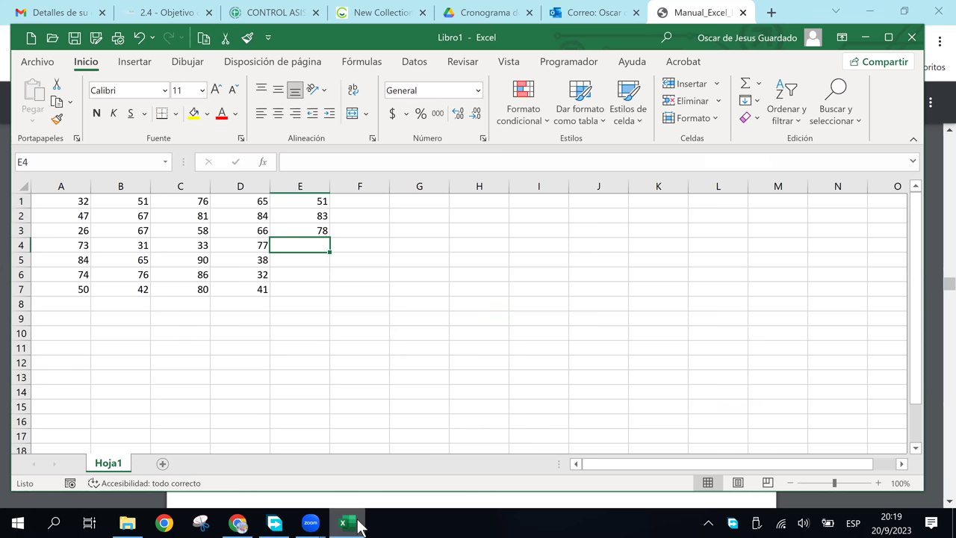
type("33")
key("Return")
type("46")
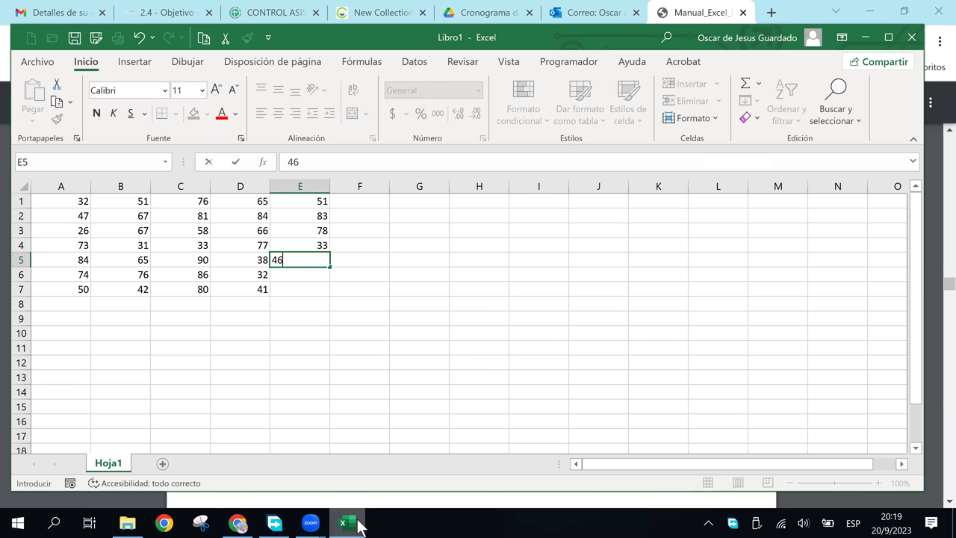
key("Return")
left_click(359, 525)
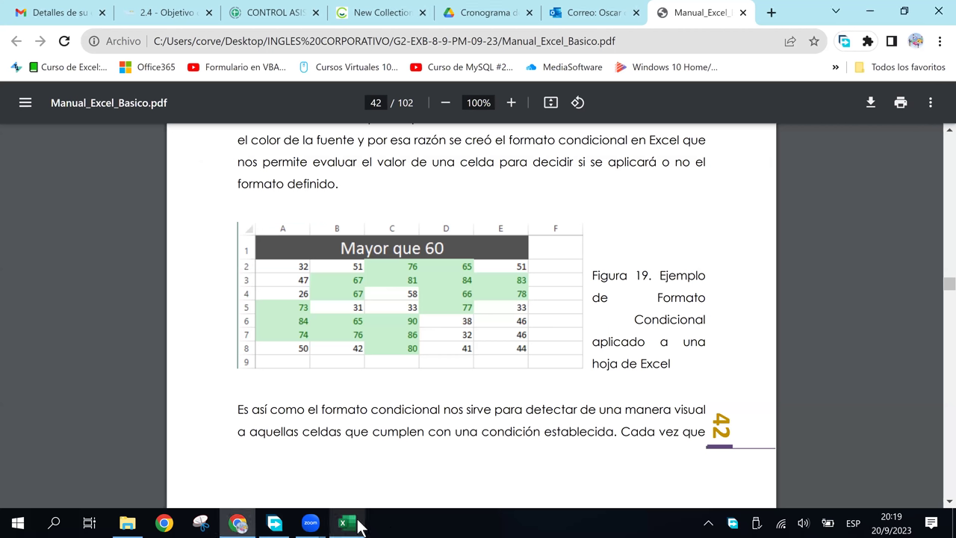
left_click(358, 525)
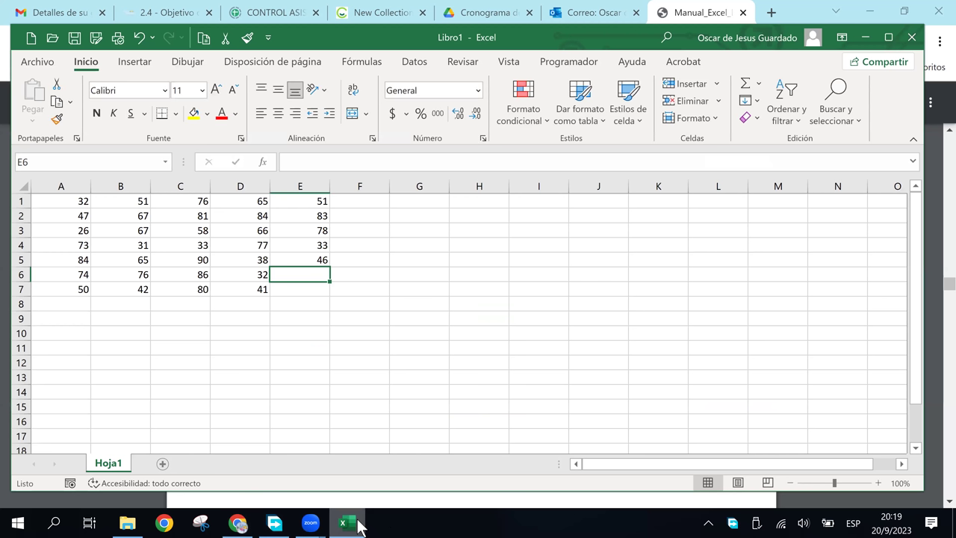
type("46")
key("Return")
type("44")
key("ctrl+Return")
- Select A1:E7 with Ctrl+Shift+arrows, compare it with the PDF, then deselect
key("Up")
key("Up")
key("Up")
key("Up")
key("Up")
key("Up")
key("Left")
key("Left")
key("Left")
key("Left")
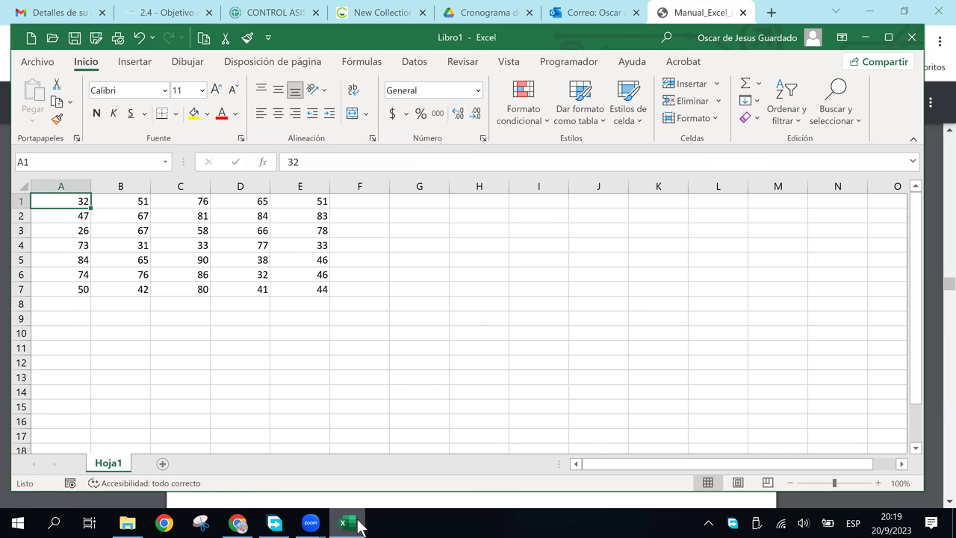
key("ctrl+shift+Right")
key("ctrl+shift+Down")
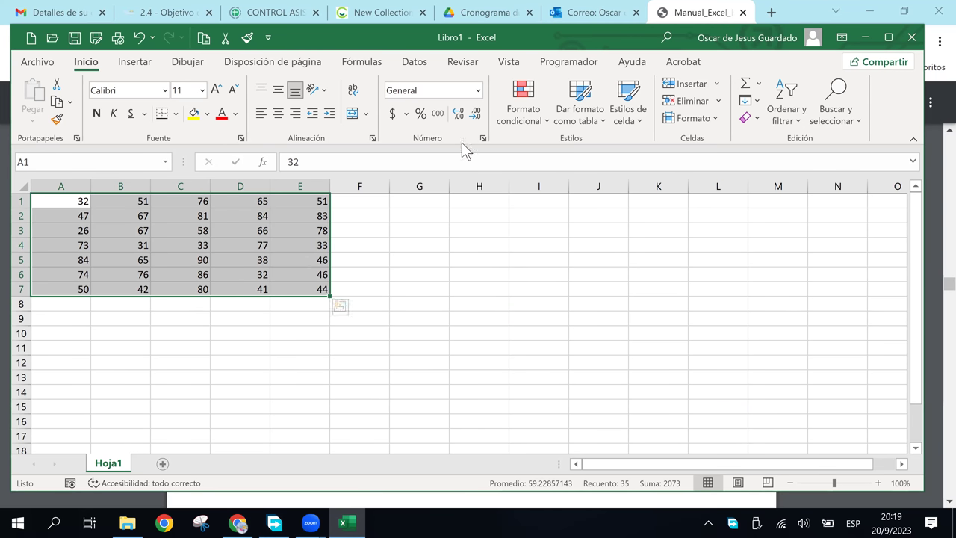
left_click(237, 523)
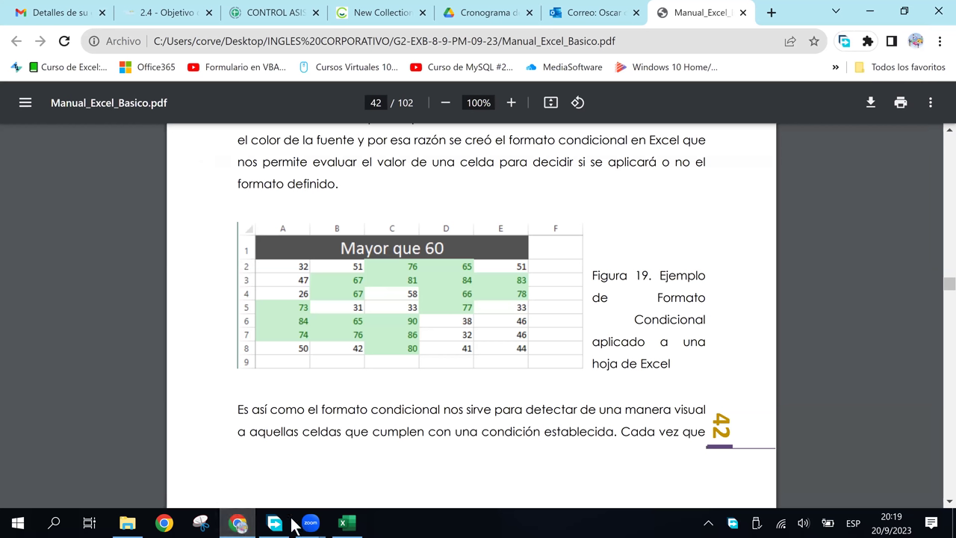
left_click(343, 523)
left_click(339, 261)
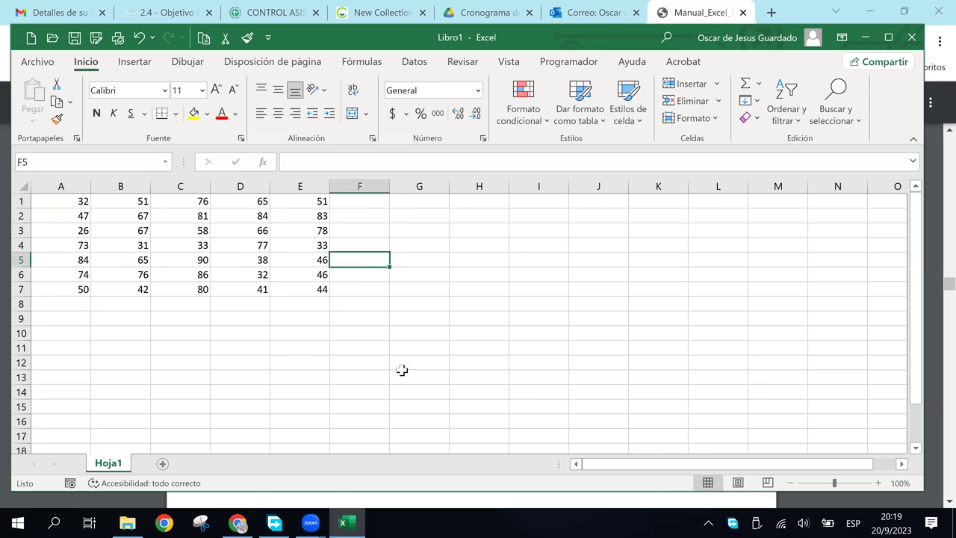
left_click(402, 374)
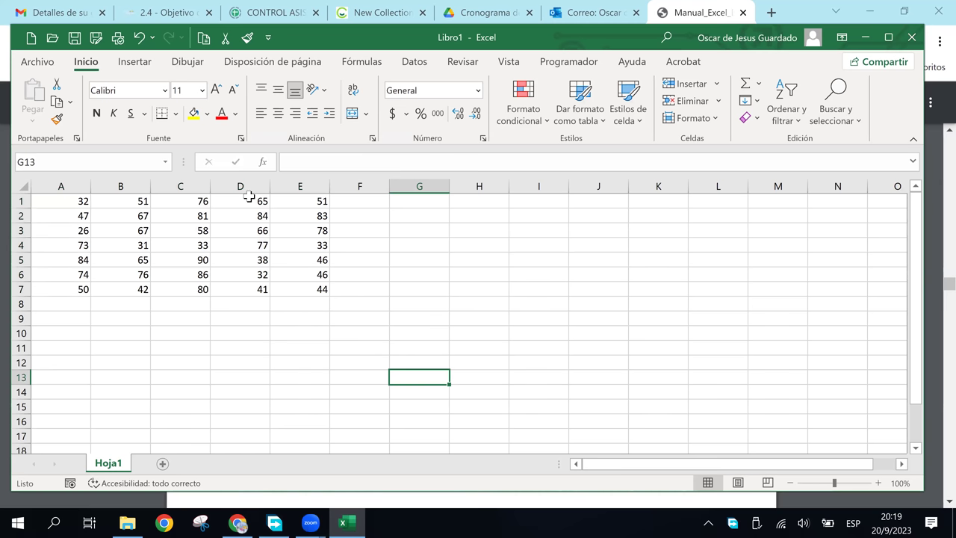
- Zoom the worksheet to 145% so the numbers in A1:E7 read larger
scroll(308, 252, "up", 1, "ctrl")
scroll(309, 253, "up", 1, "ctrl")
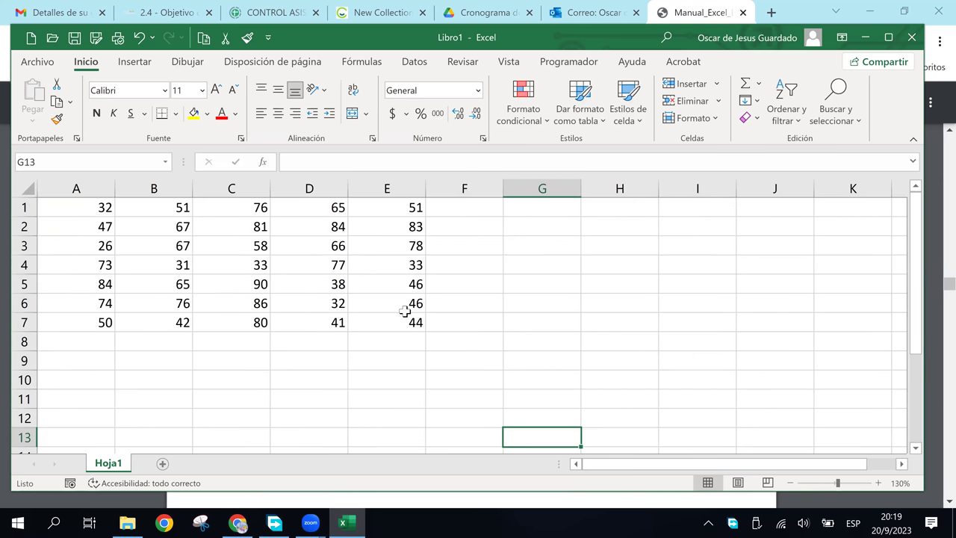
scroll(425, 288, "up", 1, "ctrl")
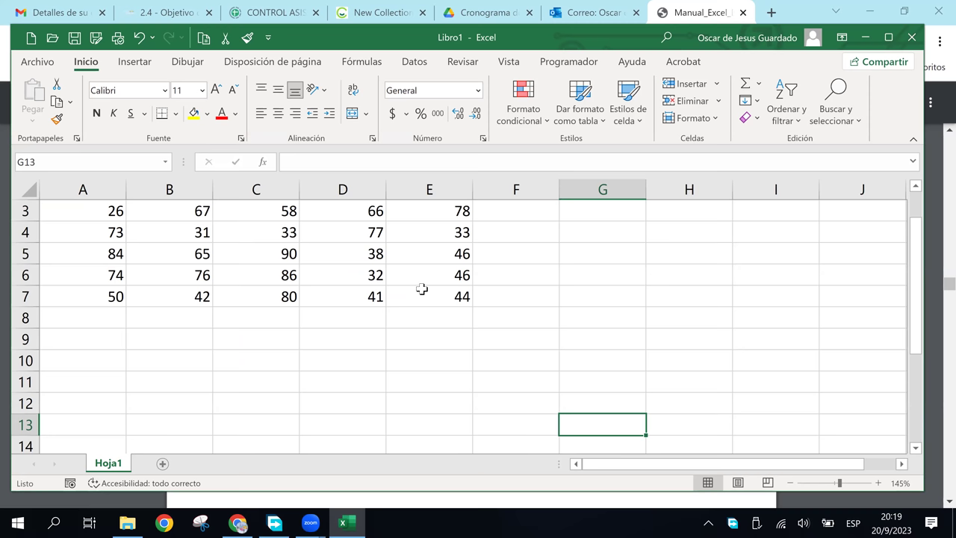
scroll(422, 289, "up", 1)
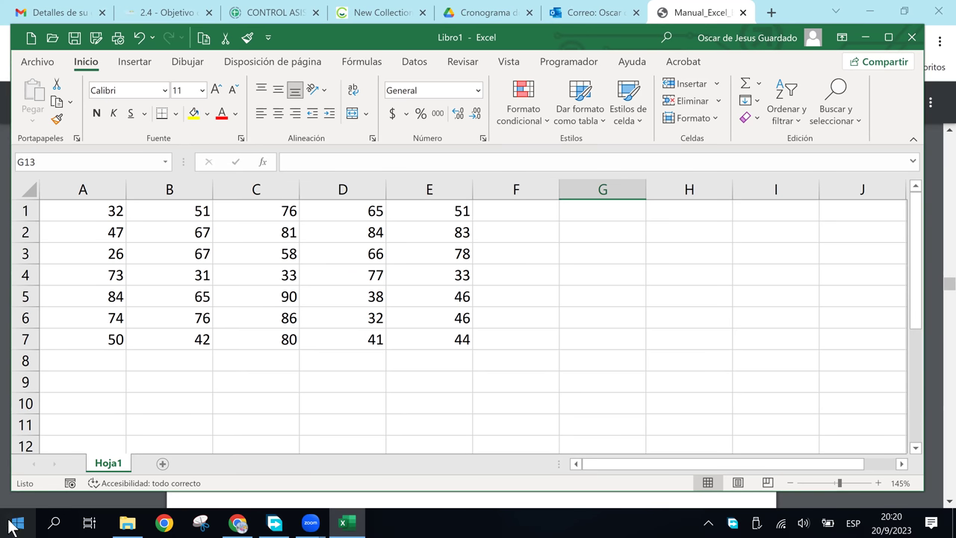
left_click(238, 524)
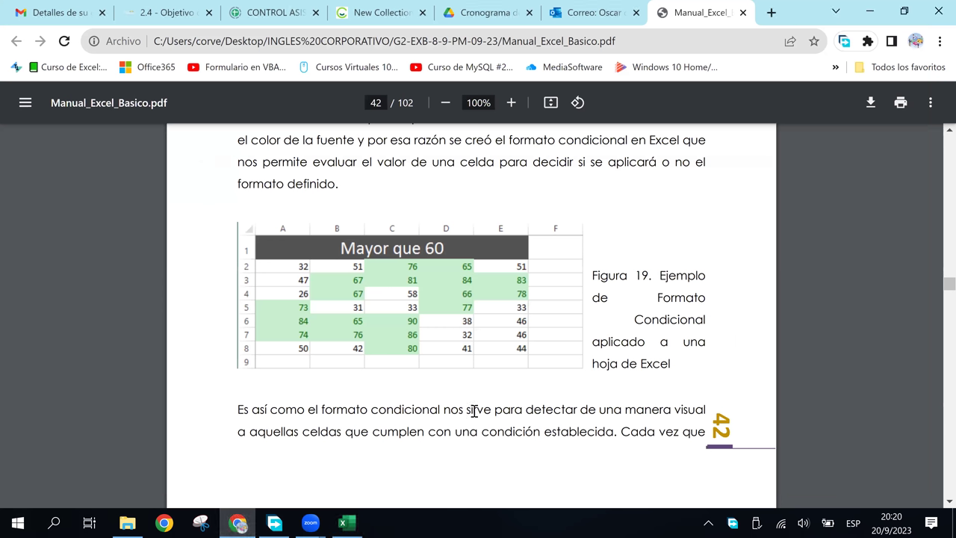
left_click(344, 526)
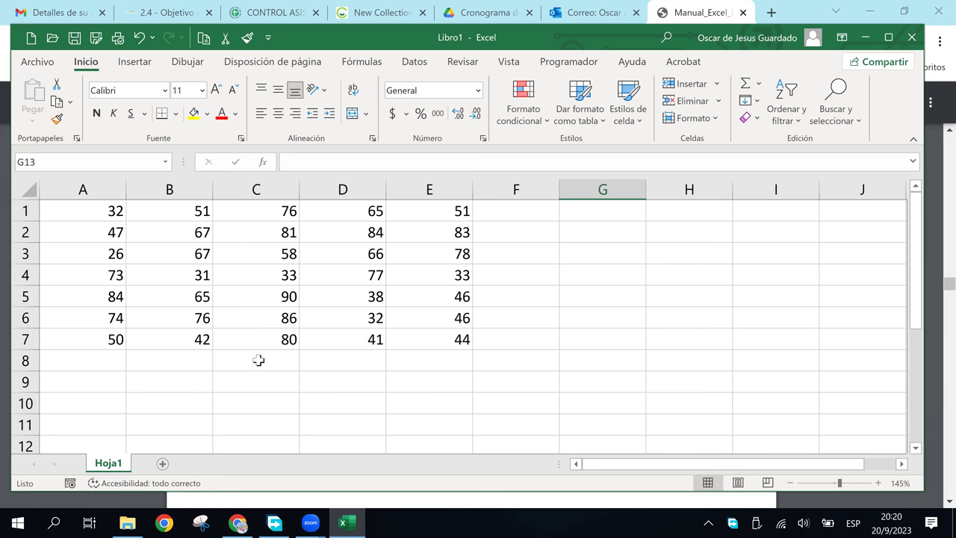
left_click(357, 251)
left_click(370, 275)
left_click(374, 317)
left_click(367, 302)
left_click(371, 319)
left_click(367, 337)
left_click(363, 312)
left_click(362, 297)
left_click(358, 281)
left_click(501, 377)
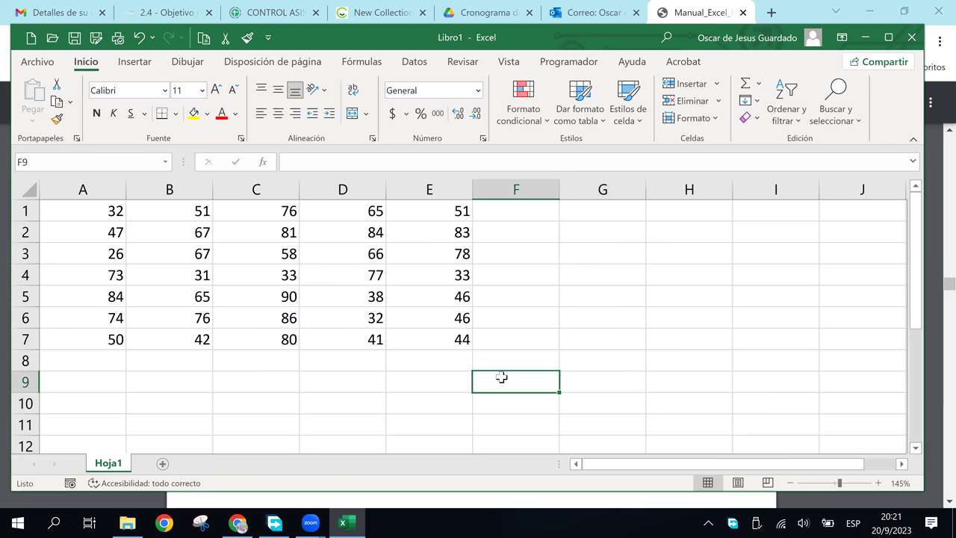
left_click(431, 364)
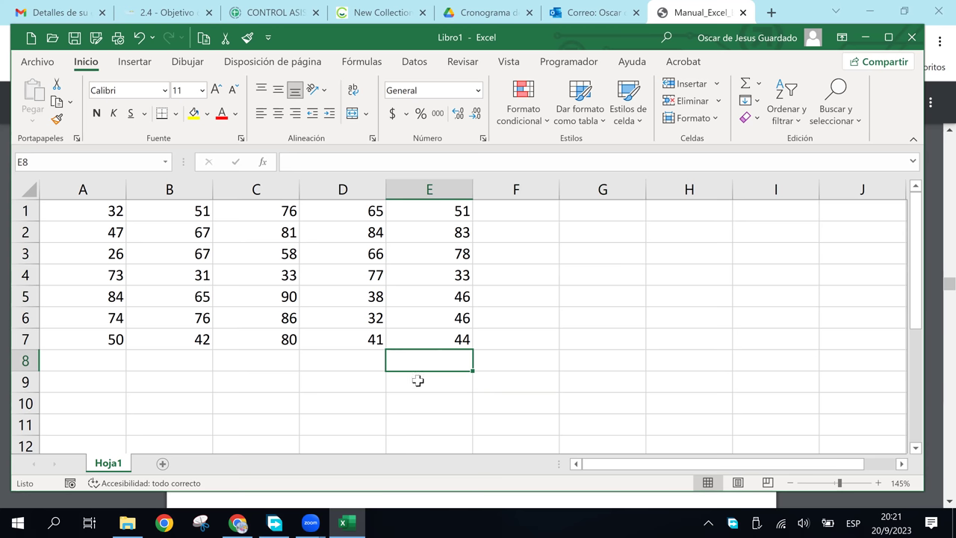
left_click_drag(81, 208, 407, 342)
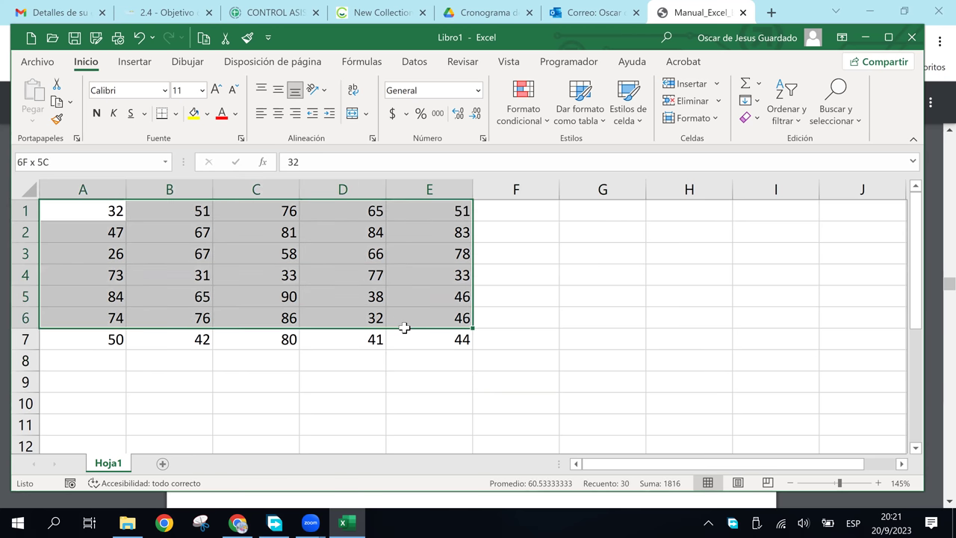
- Switch to the manual in Chrome and scroll to Figura 19's 'Mayor que 60' table on page 42
left_click(243, 525)
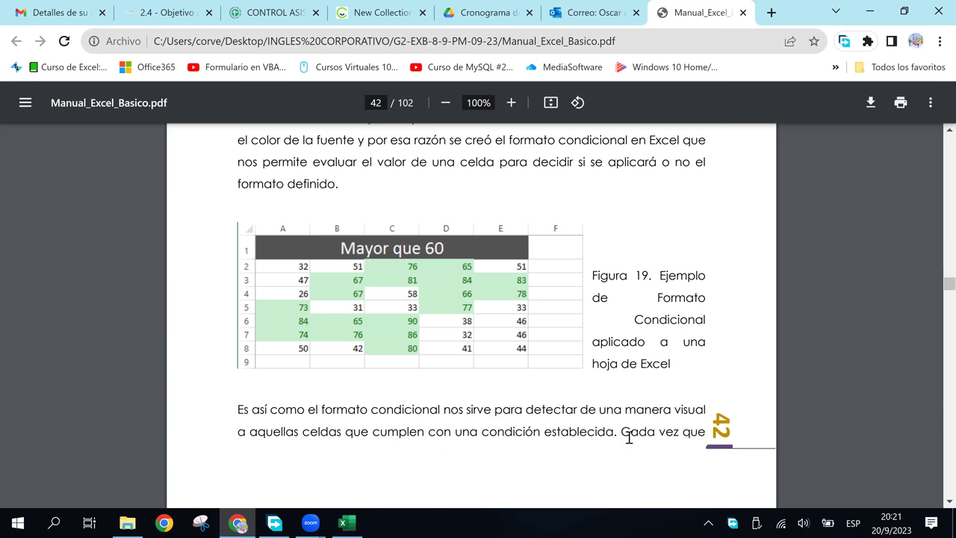
scroll(643, 424, "down", 2)
scroll(641, 422, "down", 2)
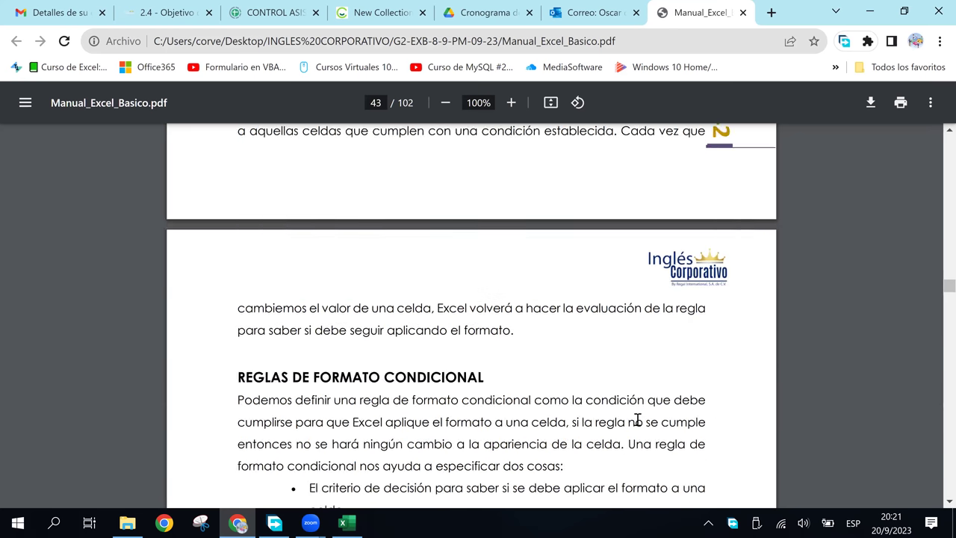
scroll(639, 421, "down", 2)
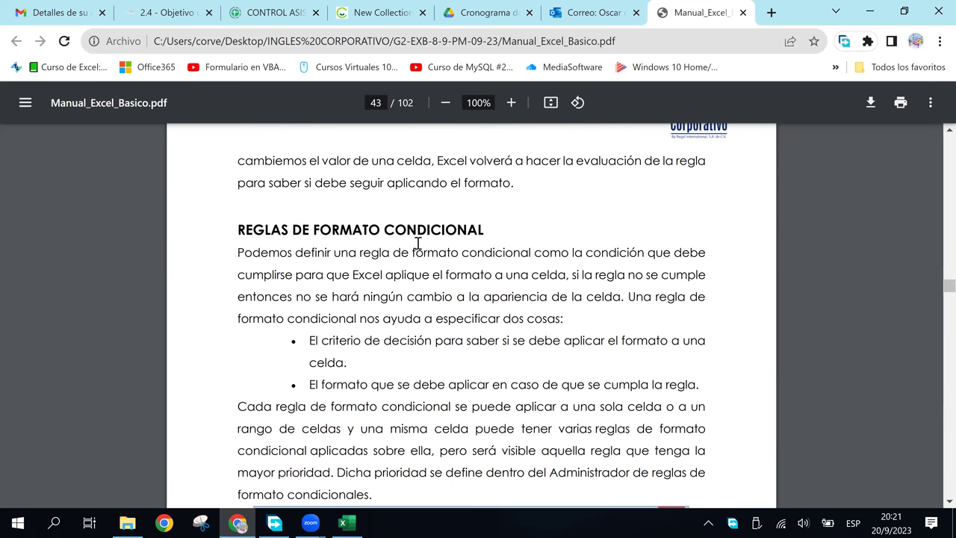
scroll(419, 243, "down", 1)
scroll(419, 243, "up", 4)
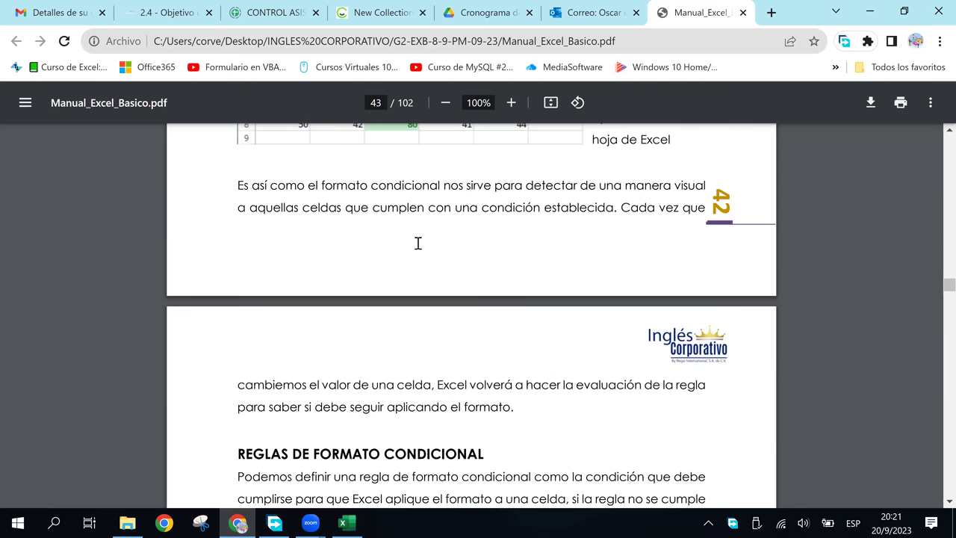
scroll(419, 243, "up", 5)
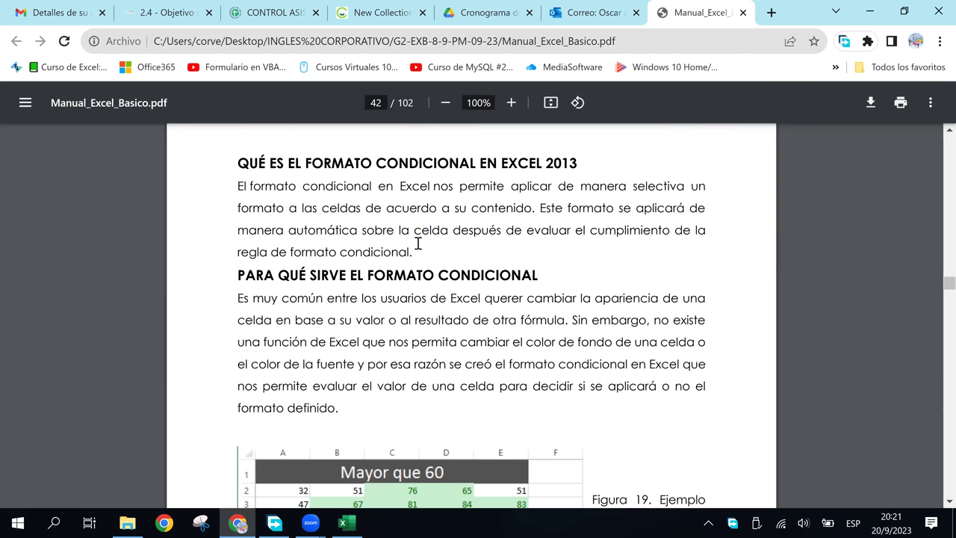
scroll(419, 243, "down", 1)
scroll(418, 243, "down", 3)
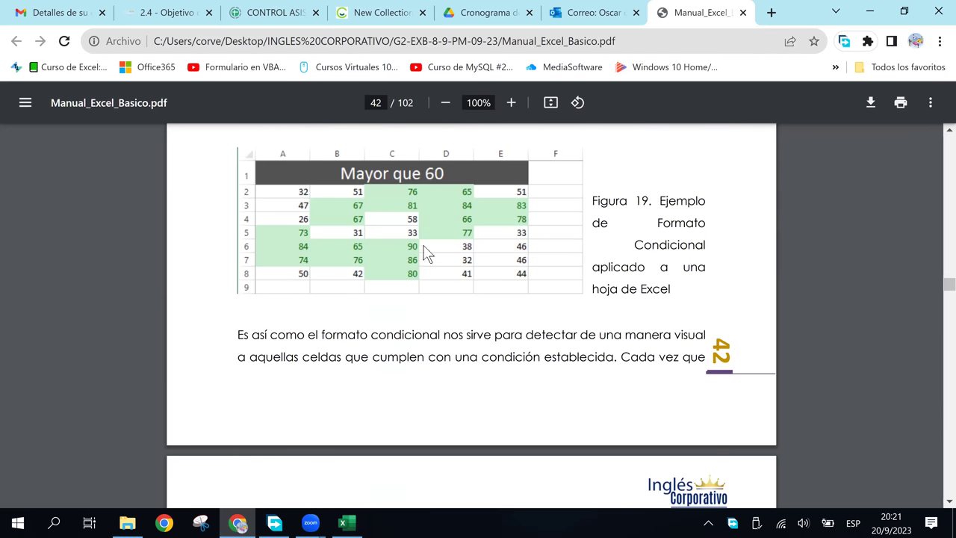
- Insert a blank row above the numbers in Excel
left_click(346, 523)
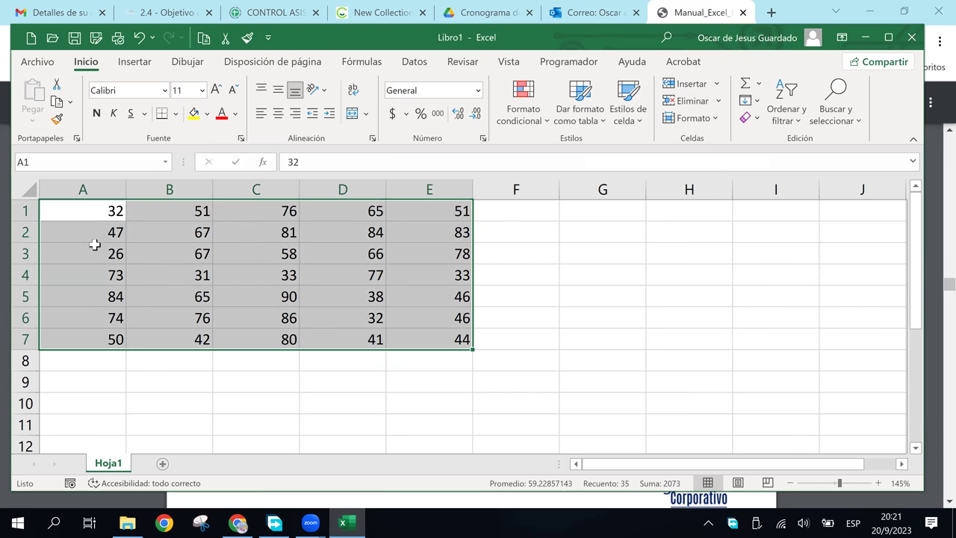
left_click(96, 226)
left_click(24, 211)
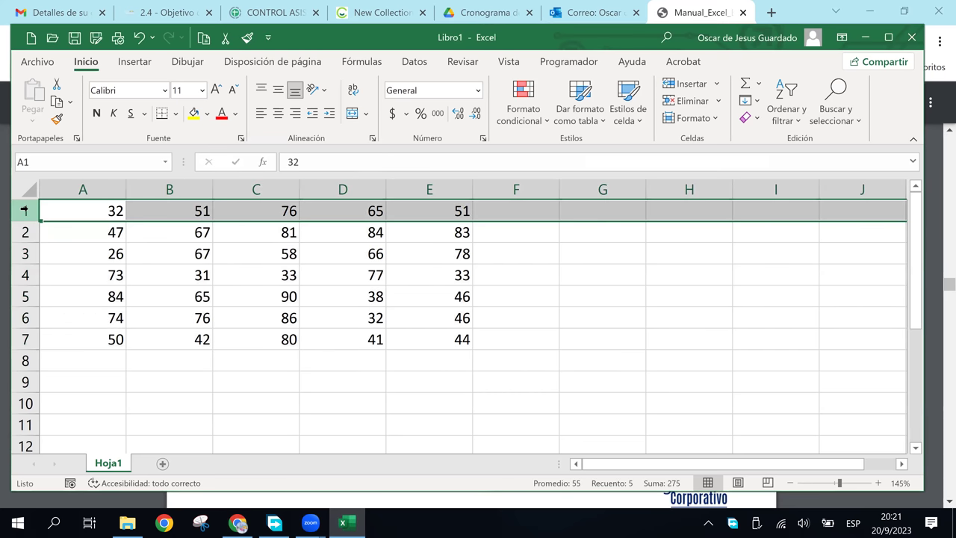
right_click(27, 210)
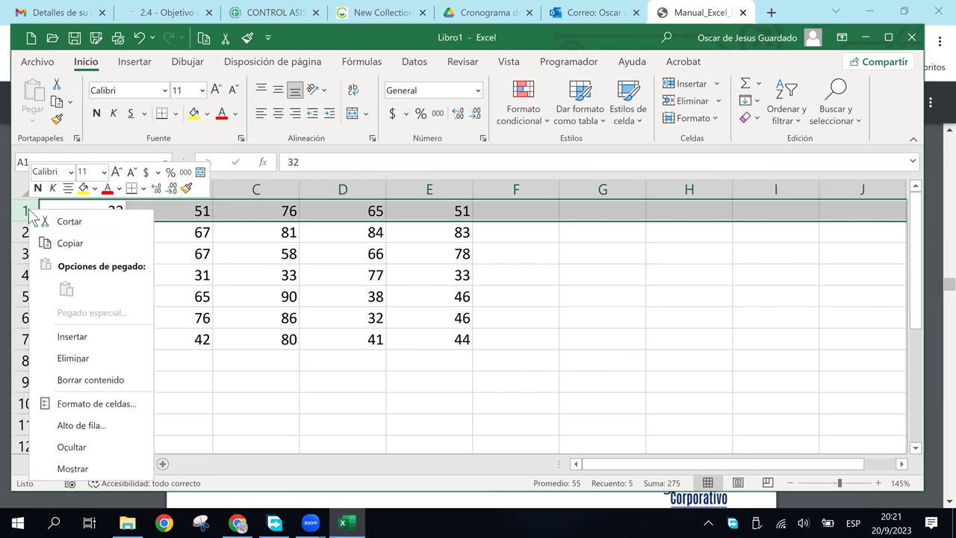
left_click(86, 330)
- Merge and centre A1:E1 in the new row, then return to the manual
left_click(87, 215)
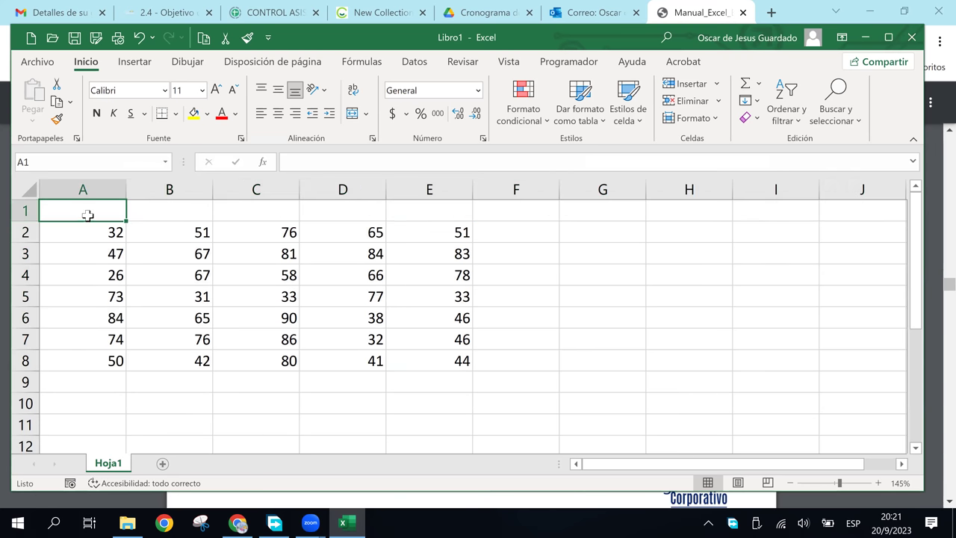
left_click_drag(87, 215, 426, 217)
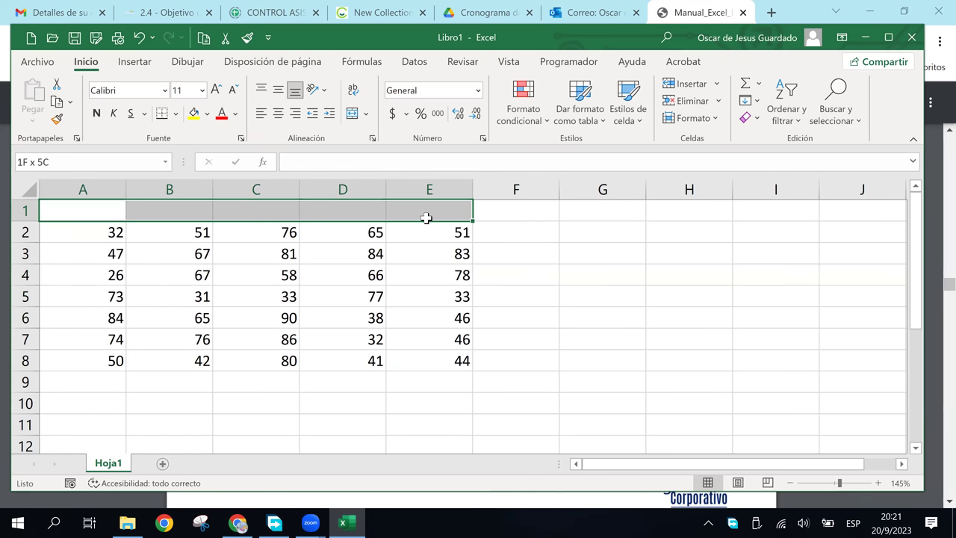
left_click(350, 113)
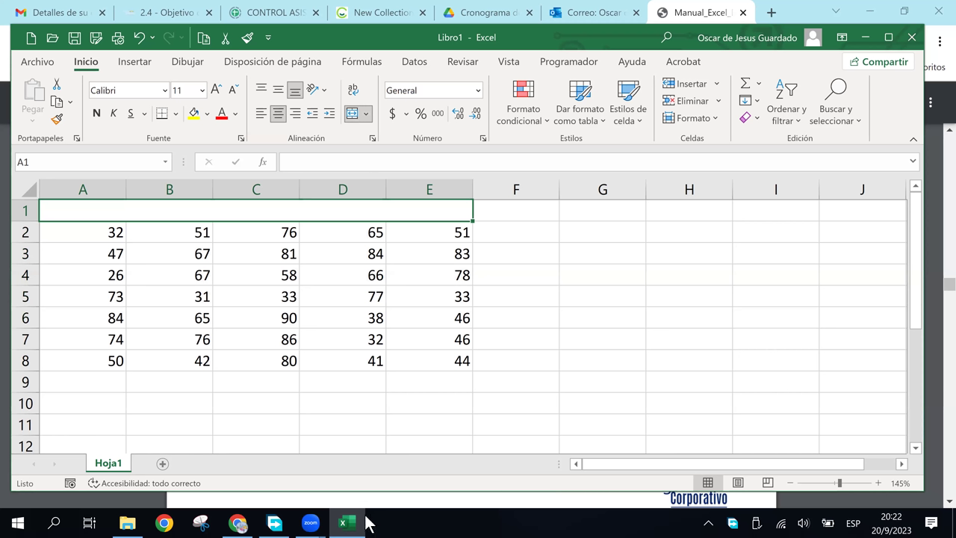
left_click(237, 523)
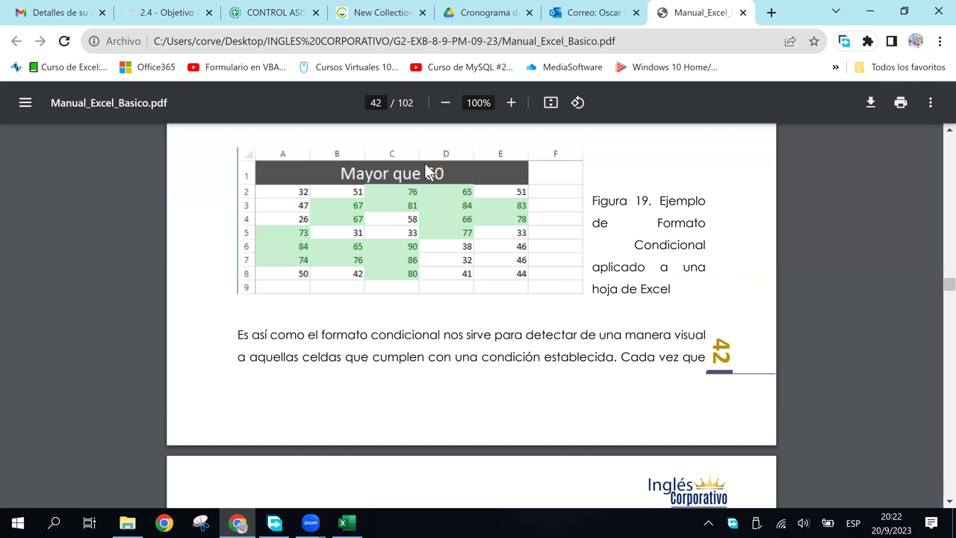
- Type 'MAYOR QUE 60' into the merged A1:E1 title cell
left_click(361, 526)
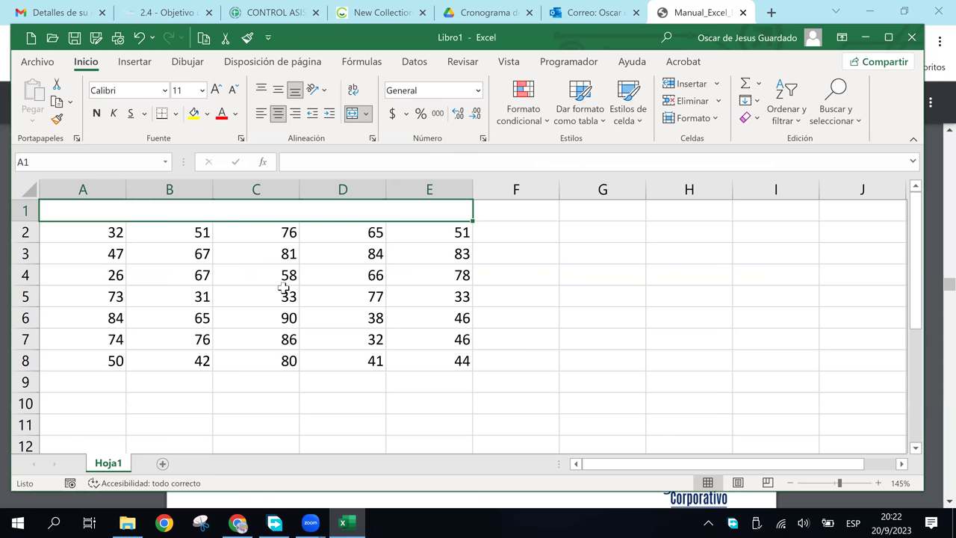
type("MAYOR ")
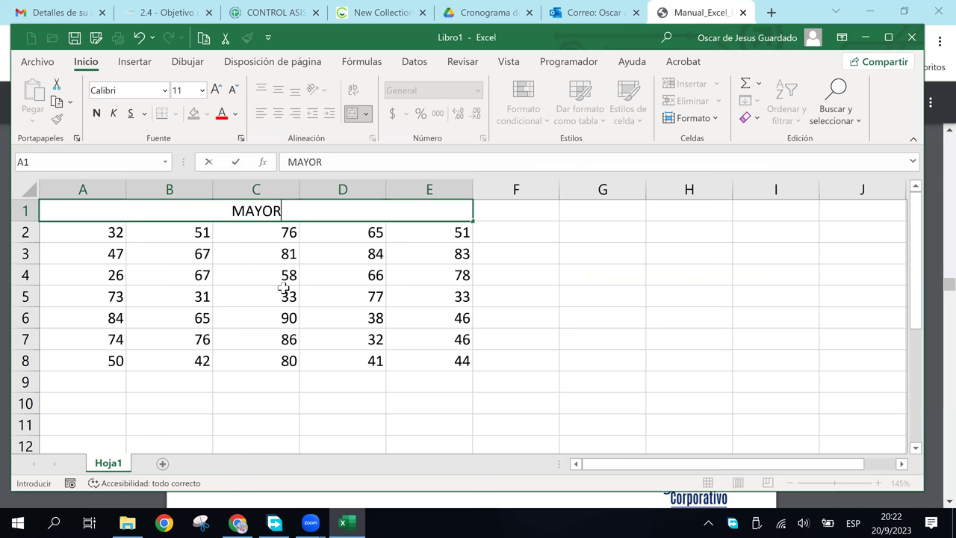
type("QUE 60")
key("Return")
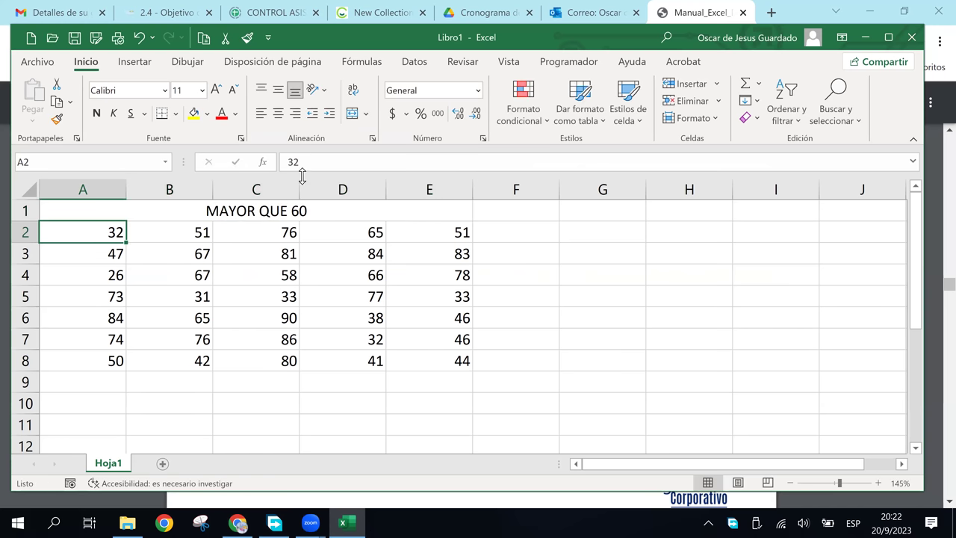
left_click(297, 208)
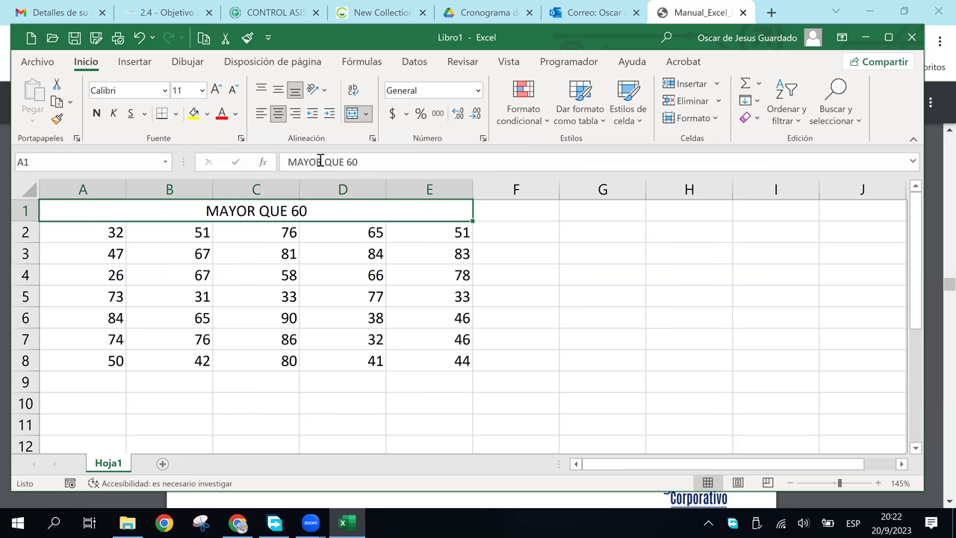
- Style the title cell with white font, a light blue fill and bold text
left_click(194, 113)
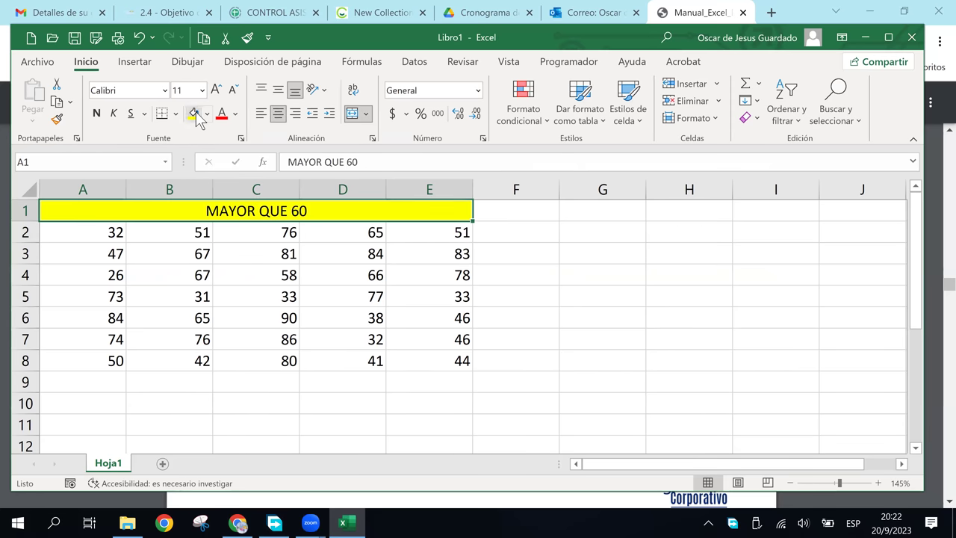
left_click(236, 113)
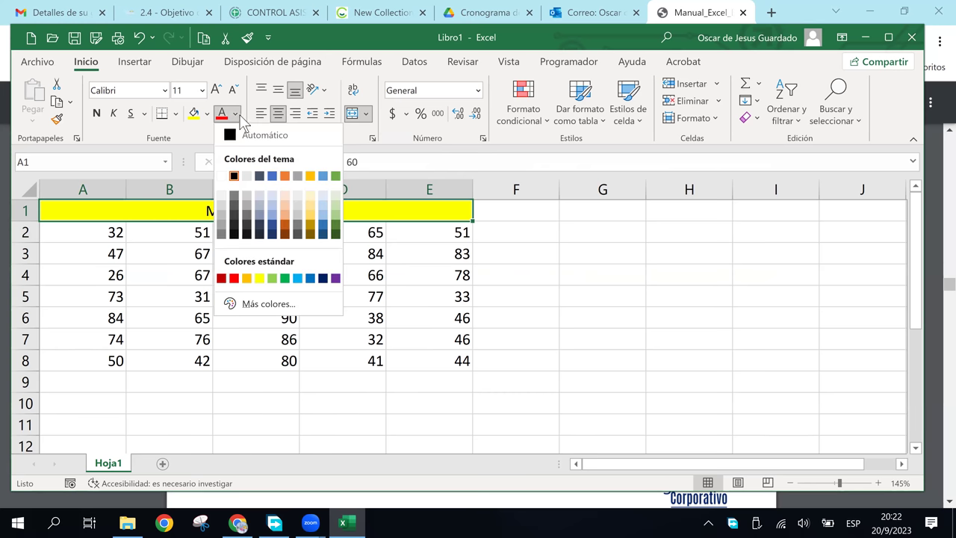
left_click(248, 177)
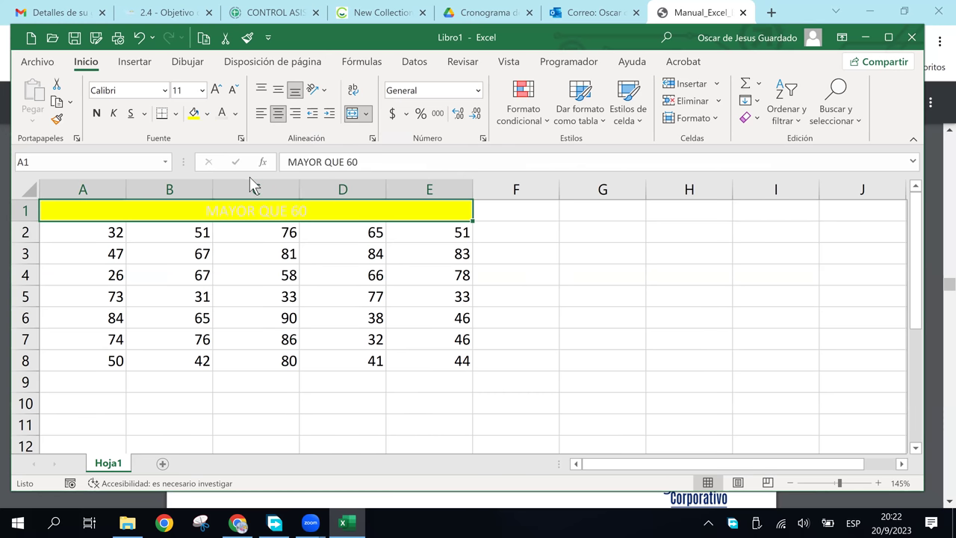
left_click(207, 114)
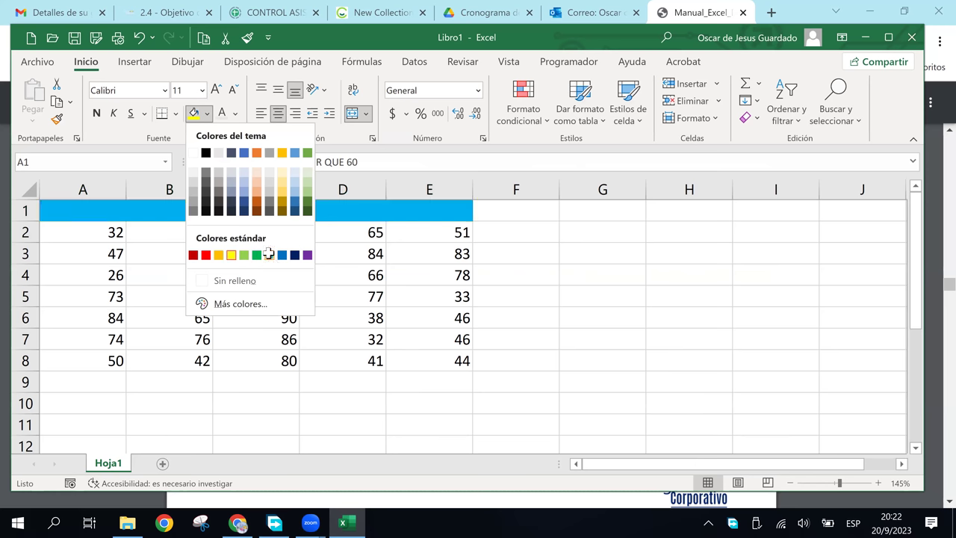
left_click(268, 254)
left_click(98, 113)
left_click(251, 276)
left_click(390, 340)
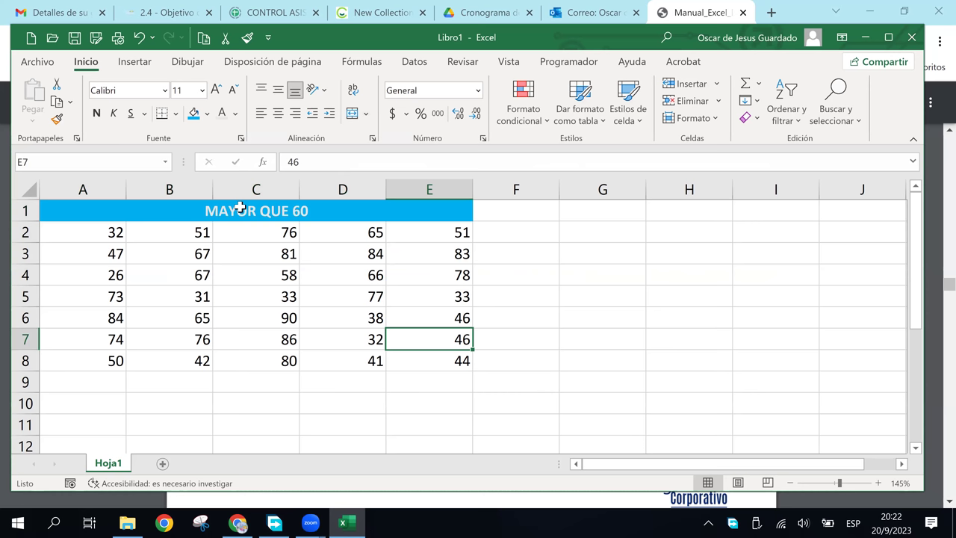
- Reapply the white font colour to the MAYOR QUE 60 title and check the result
left_click(239, 209)
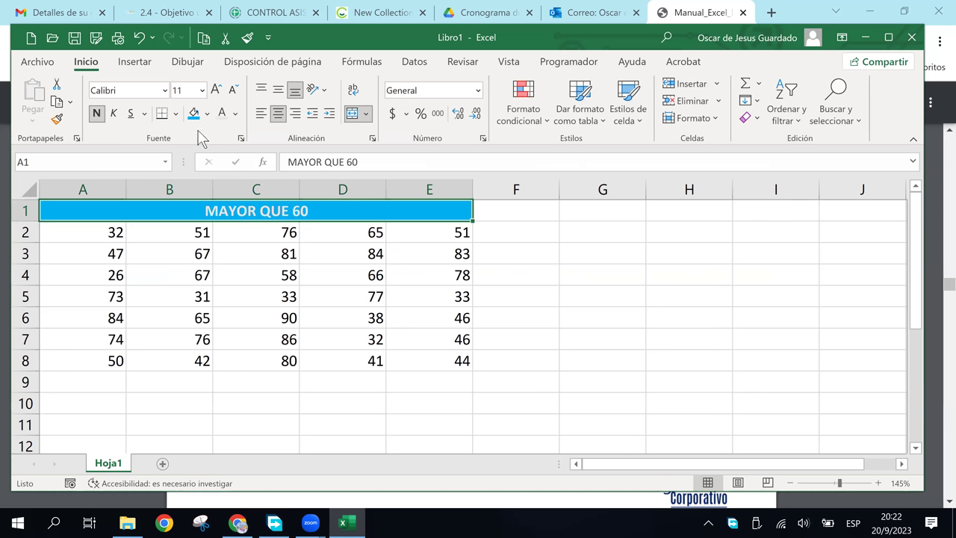
left_click(237, 114)
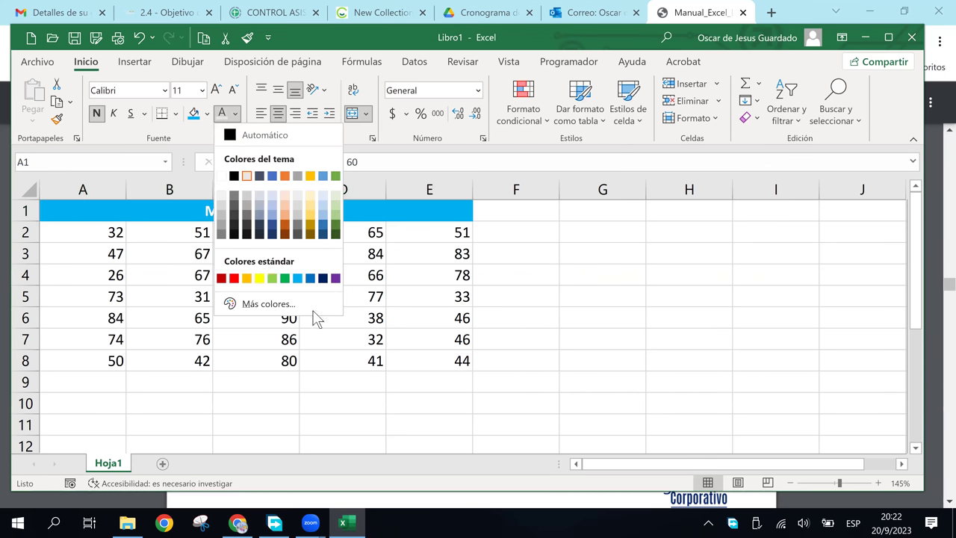
left_click(331, 331)
left_click(313, 271)
left_click(250, 212)
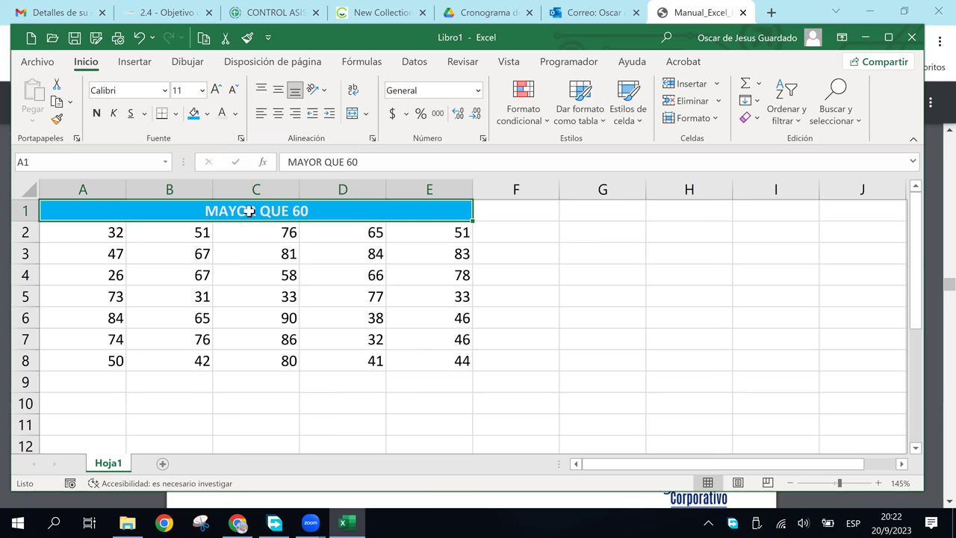
left_click(237, 113)
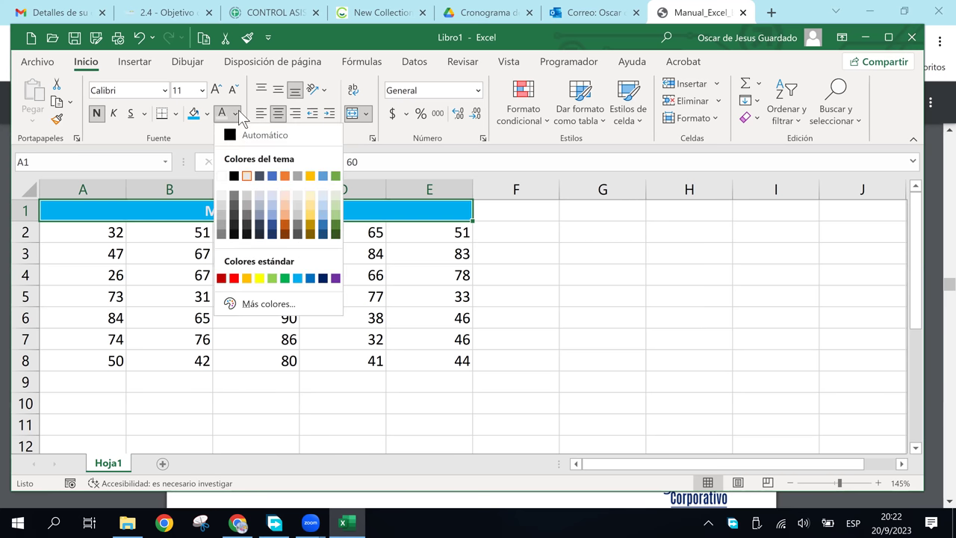
left_click(221, 176)
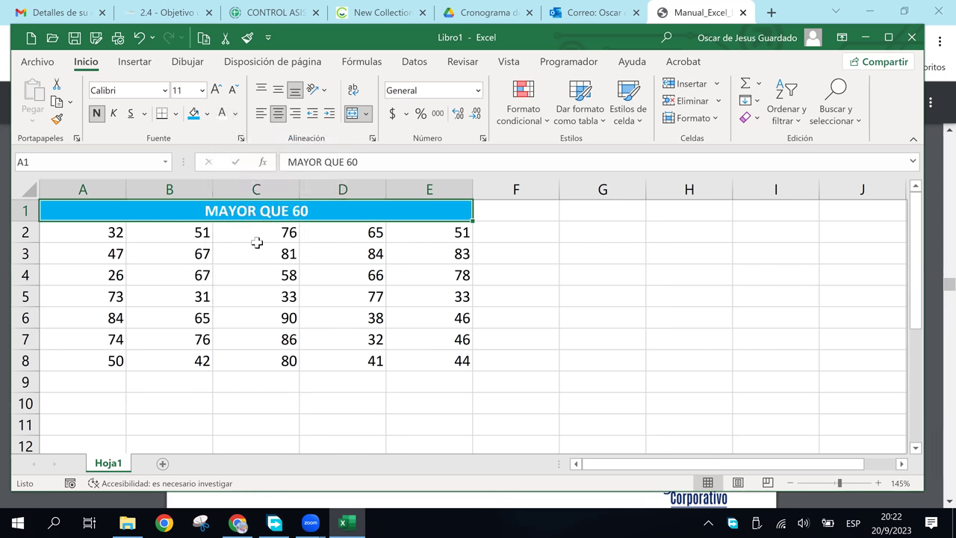
left_click(303, 317)
left_click(442, 359)
left_click(482, 291)
- Select the number block A2:E8 below the title
left_click(590, 319)
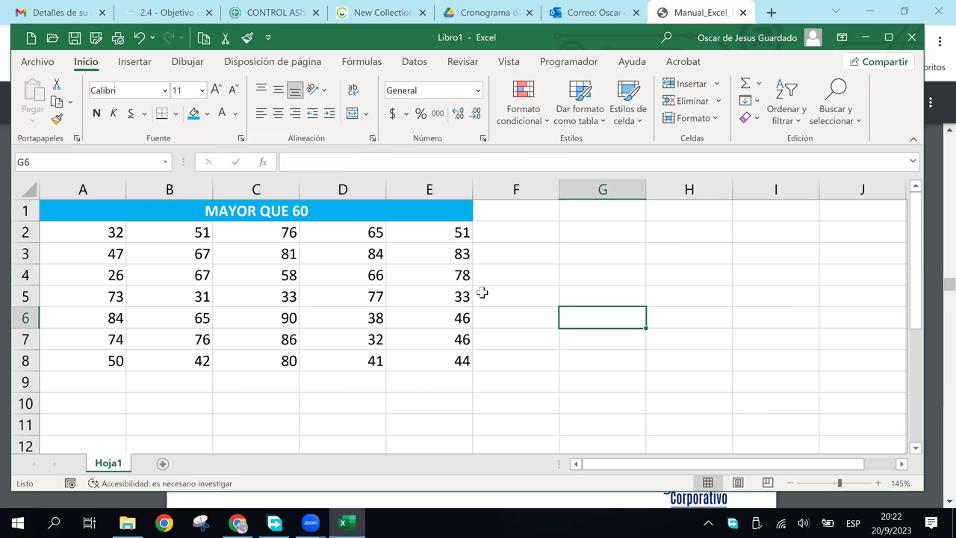
left_click(423, 283)
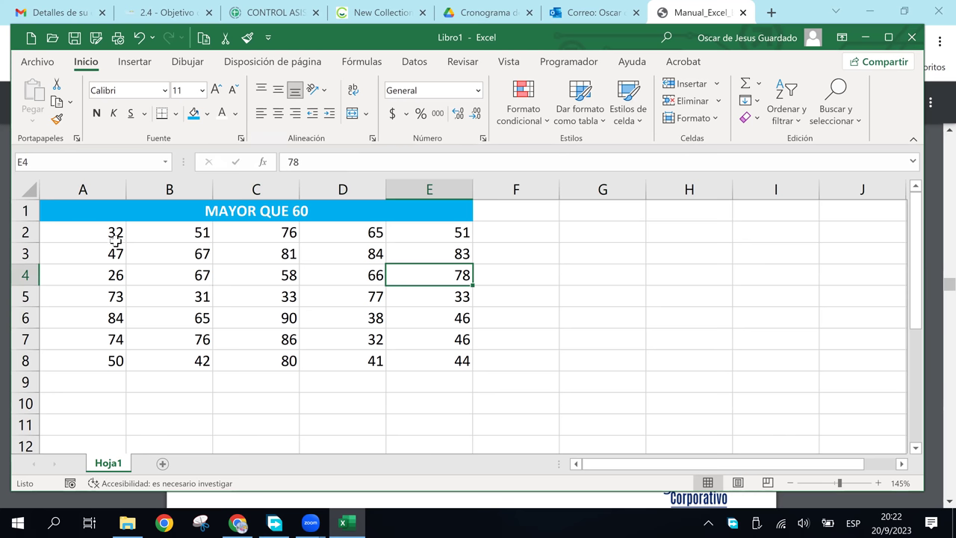
mouse_move(116, 238)
left_mouse_down()
mouse_move(347, 312)
mouse_move(425, 363)
left_mouse_up()
left_click(745, 335)
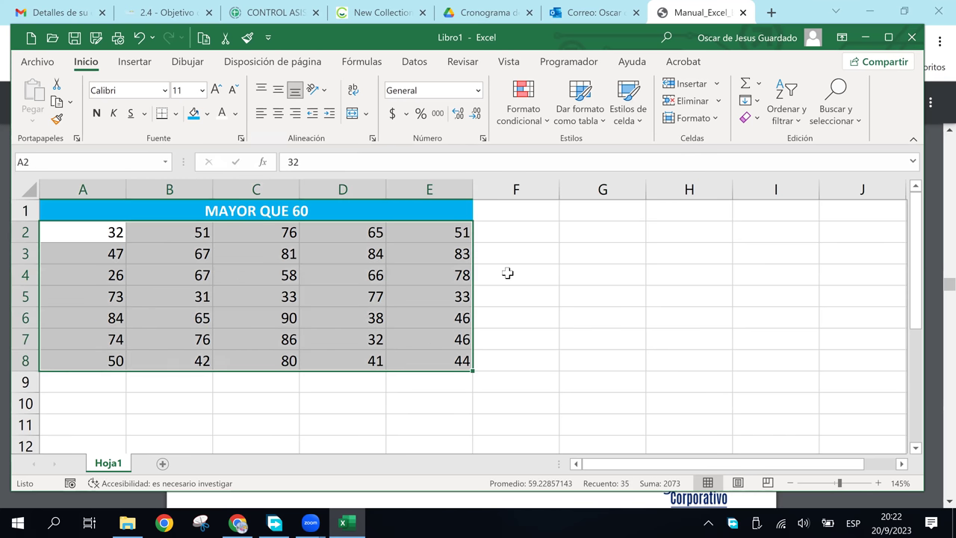
mouse_move(103, 228)
left_mouse_down()
mouse_move(443, 339)
mouse_move(444, 360)
left_mouse_up()
- Return to the PDF and scroll to 'Reglas de formato condicional' on page 43
left_click(240, 524)
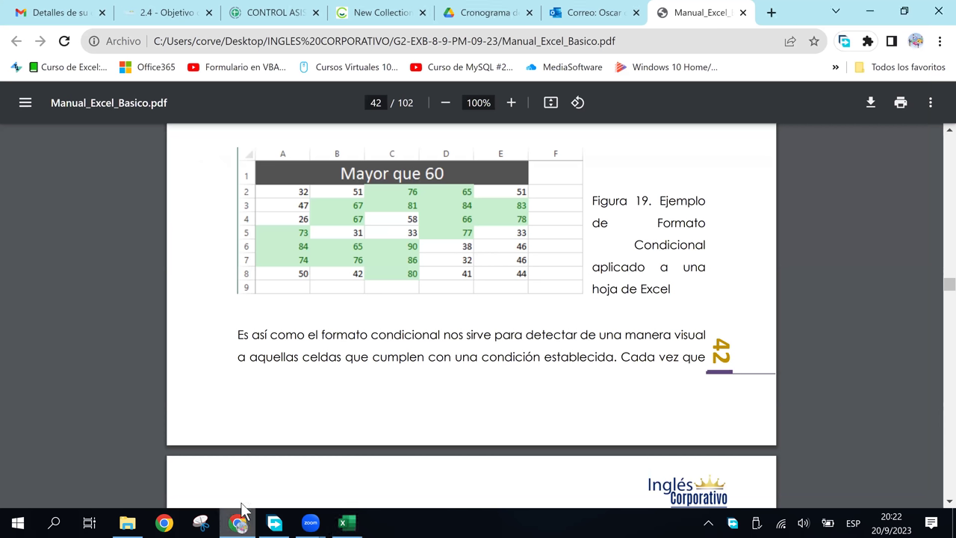
scroll(540, 360, "down", 2)
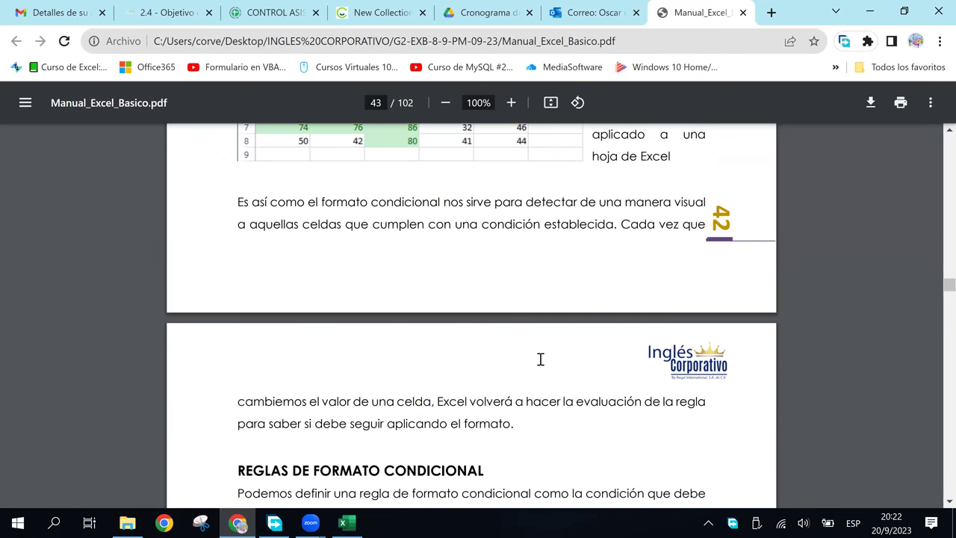
scroll(540, 359, "down", 1)
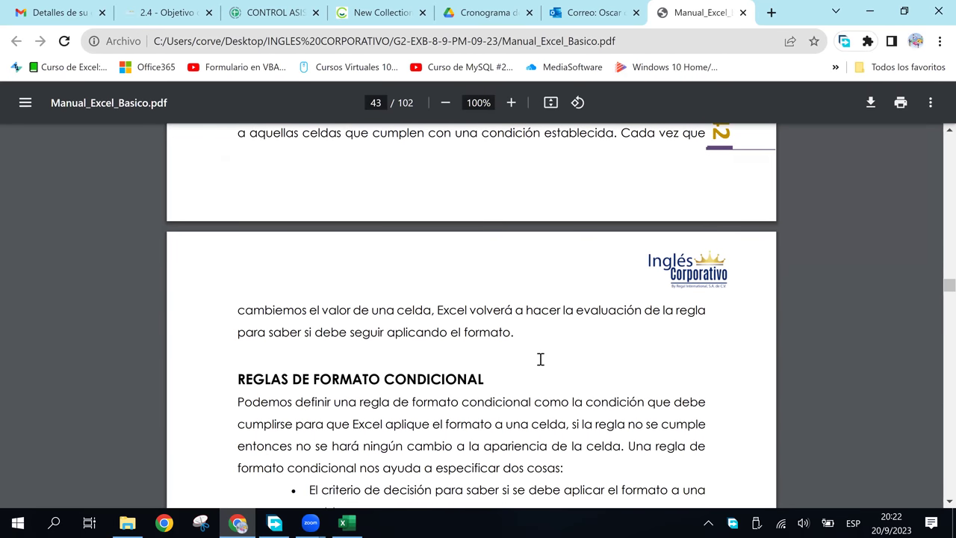
scroll(540, 359, "down", 2)
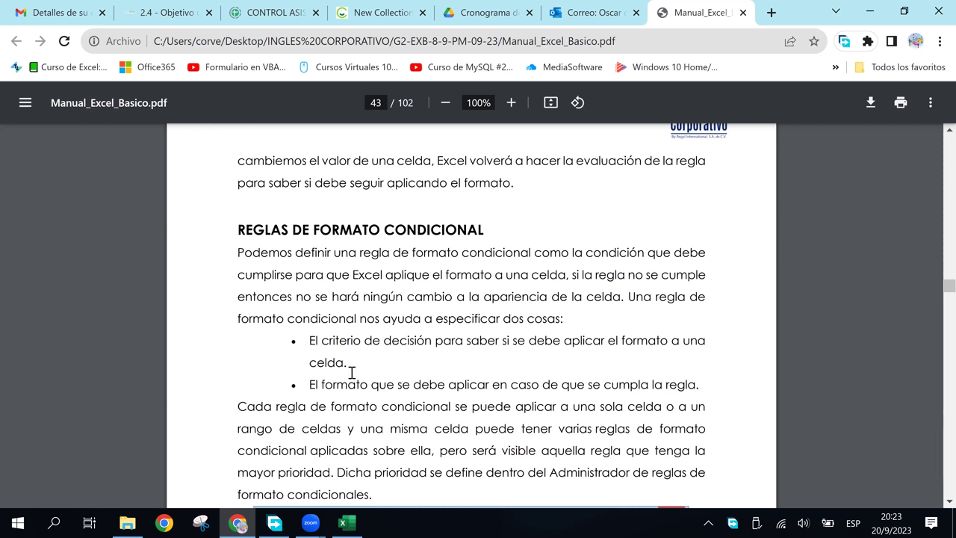
left_click_drag(310, 342, 430, 340)
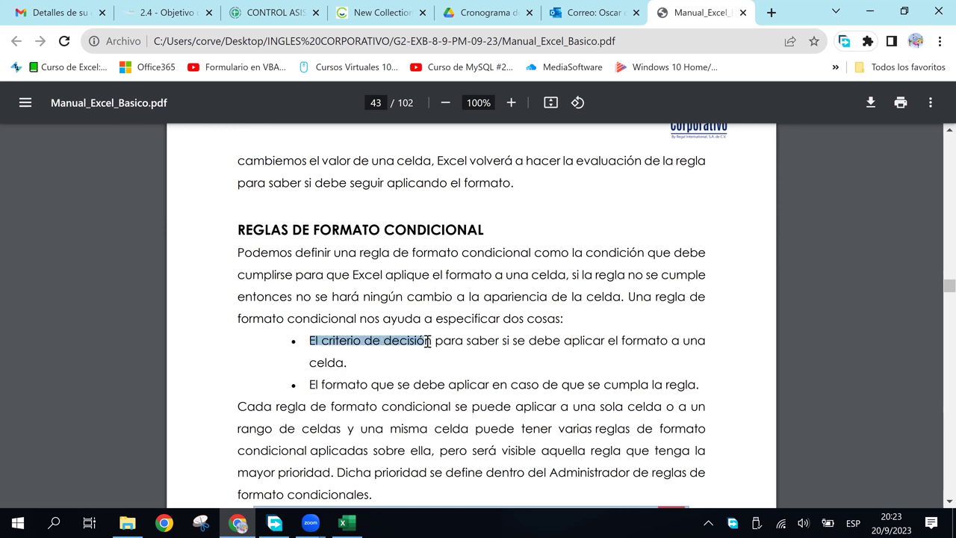
left_click(377, 338)
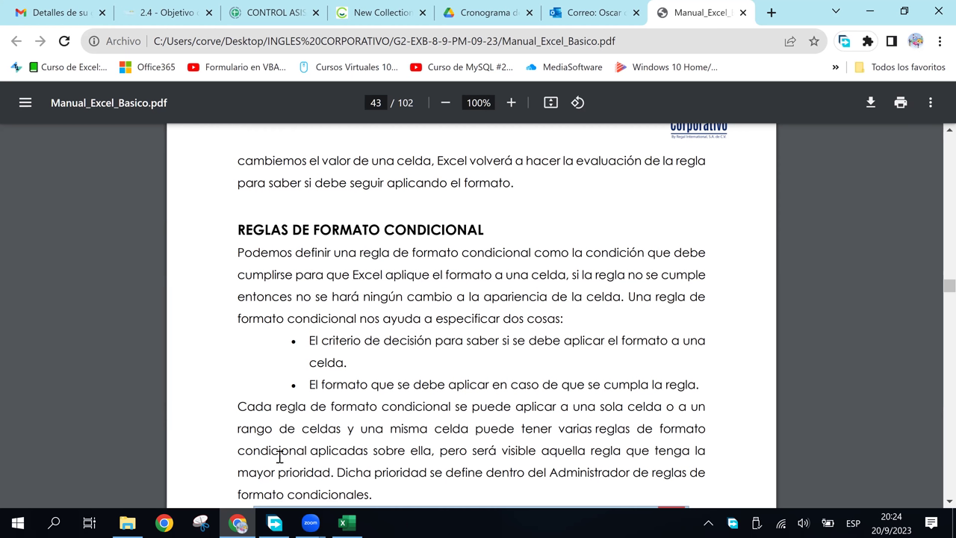
- Zoom the PDF to 125% past Figura 20 and scroll to 'Formato de celdas' on page 44
scroll(375, 434, "down", 1)
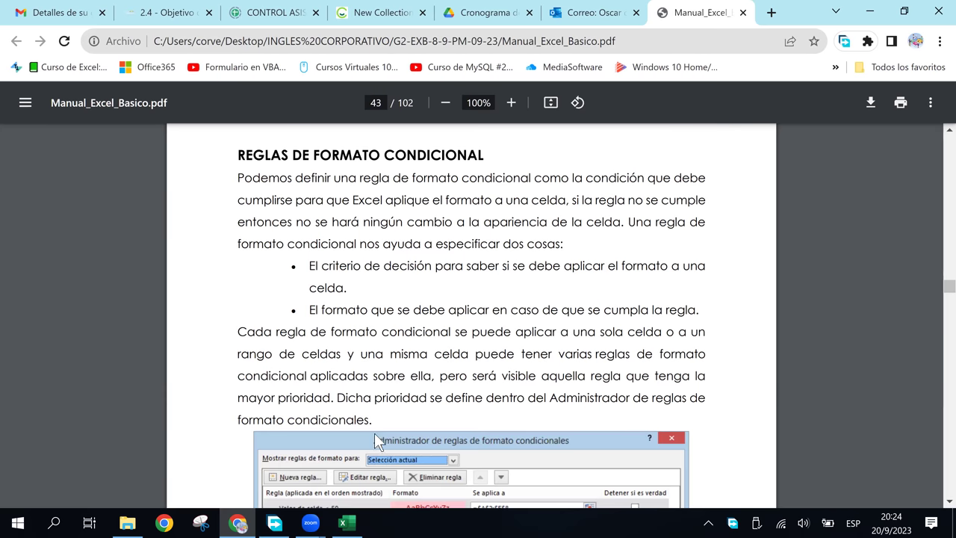
scroll(375, 434, "down", 2)
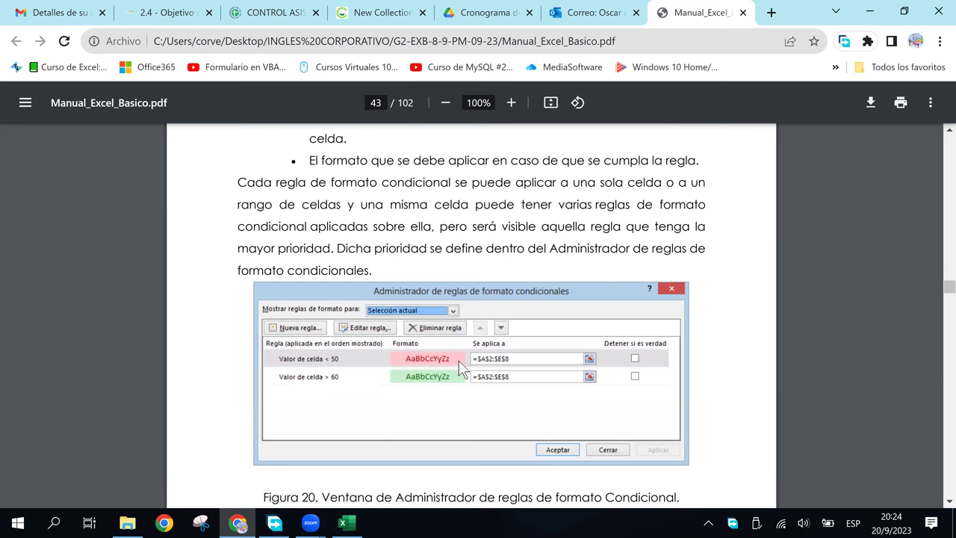
scroll(459, 366, "down", 1)
scroll(459, 367, "up", 2, "ctrl")
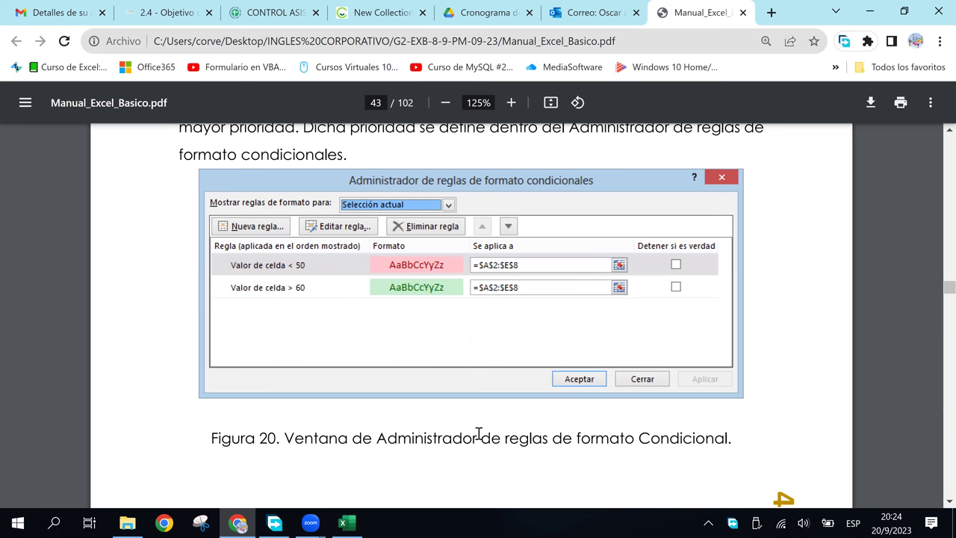
scroll(479, 434, "down", 1)
scroll(479, 433, "down", 1)
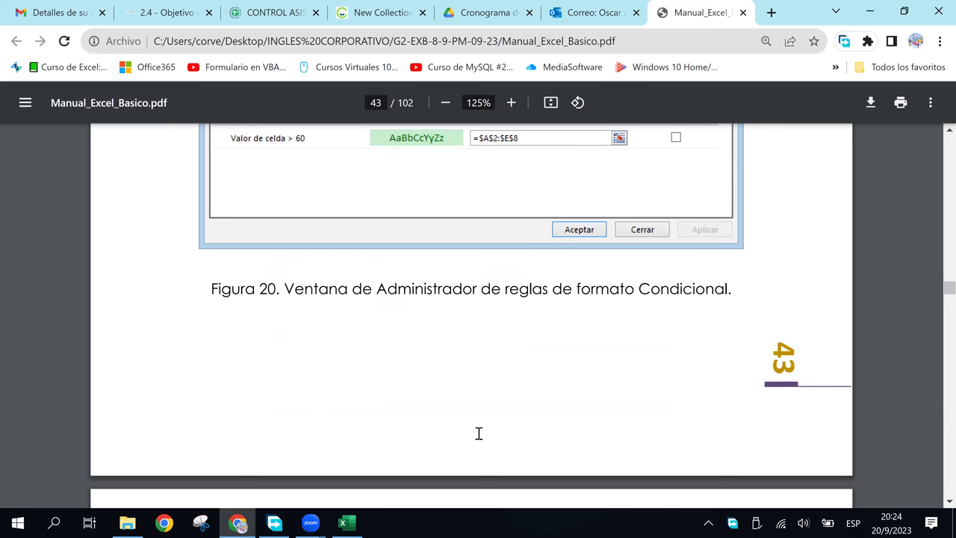
scroll(479, 433, "down", 2)
scroll(479, 434, "down", 1)
- Scroll below Figura 21 on page 44 to the Formato, Fuente, Borde and Relleno bullet list
scroll(479, 433, "down", 1)
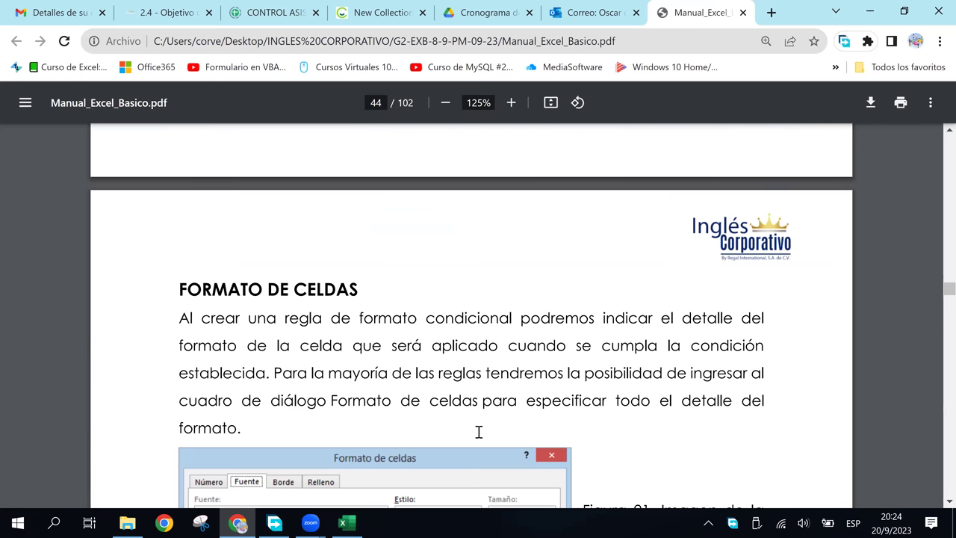
scroll(479, 432, "down", 1)
scroll(479, 432, "down", 1)
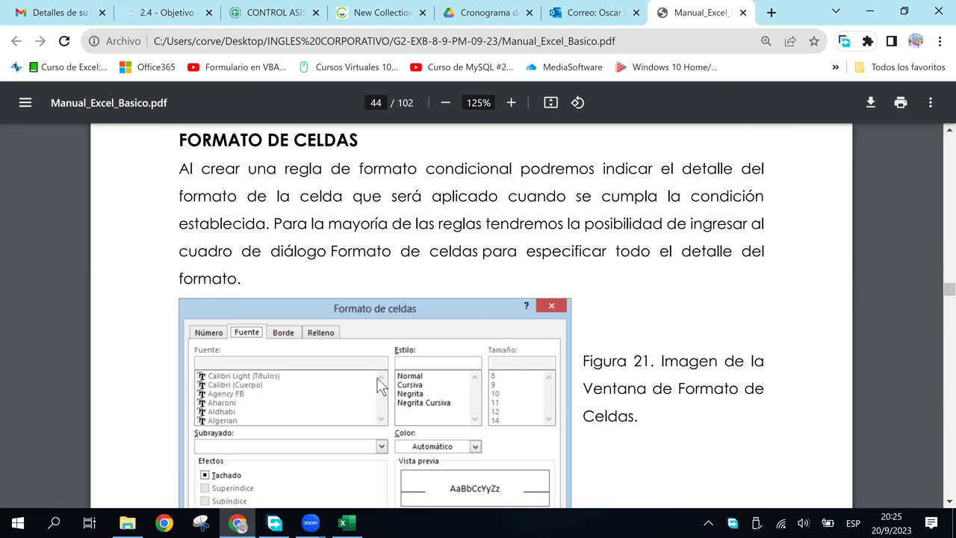
scroll(379, 386, "down", 1)
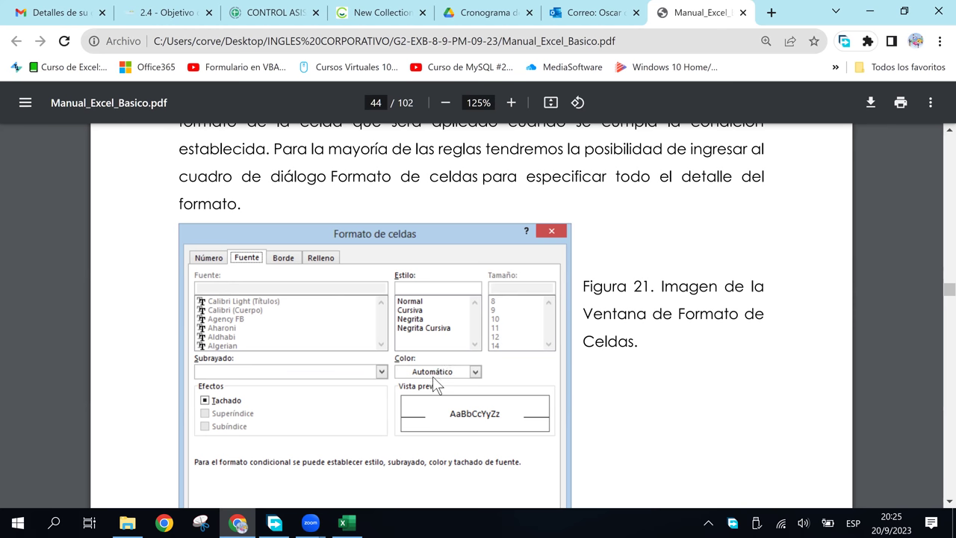
scroll(432, 377, "down", 1)
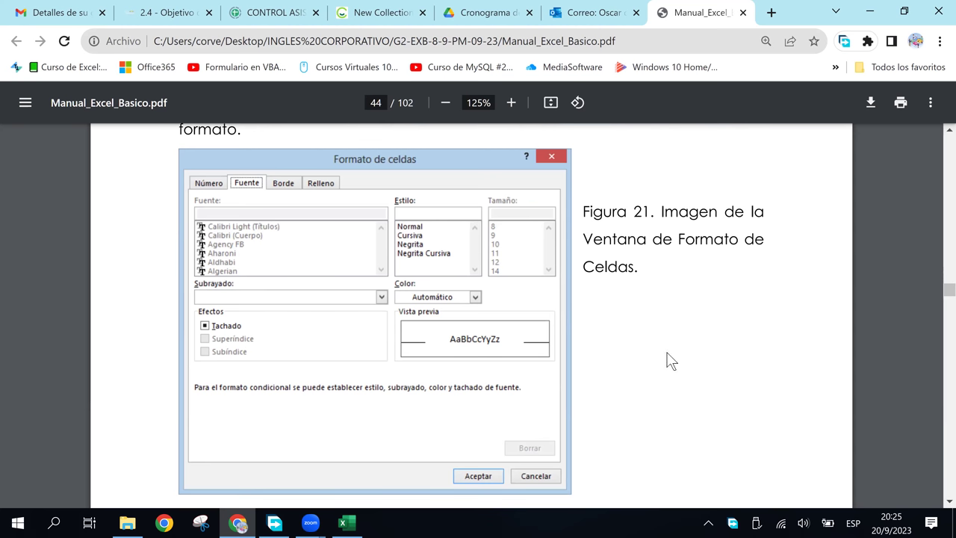
scroll(670, 360, "down", 2)
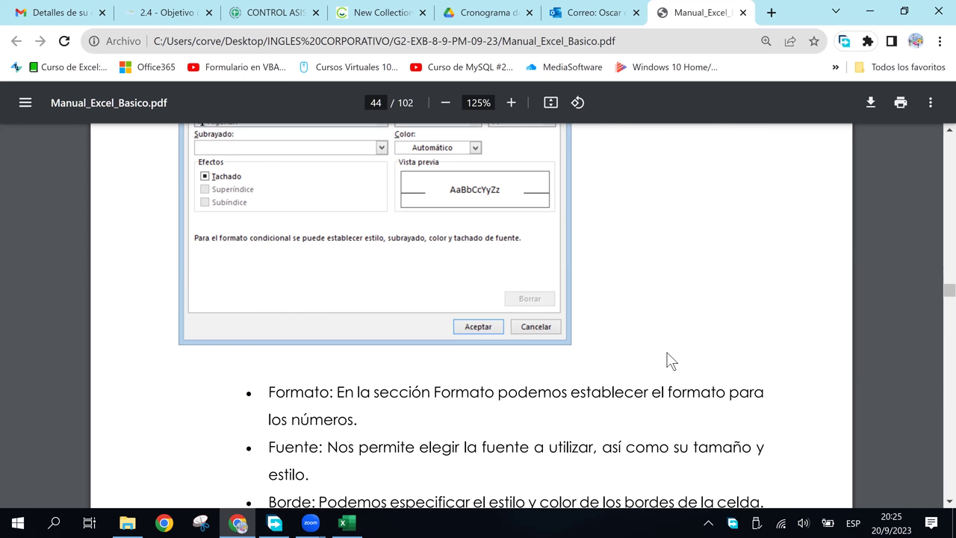
scroll(670, 361, "down", 1)
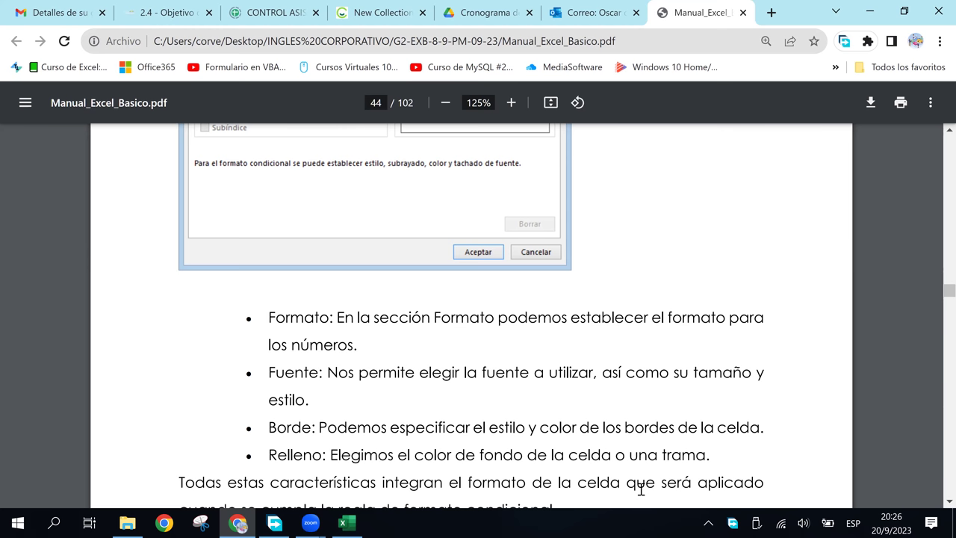
- Scroll the Excel manual PDF back to page 42 to show Figura 19 'Mayor que 60'
scroll(379, 404, "down", 1)
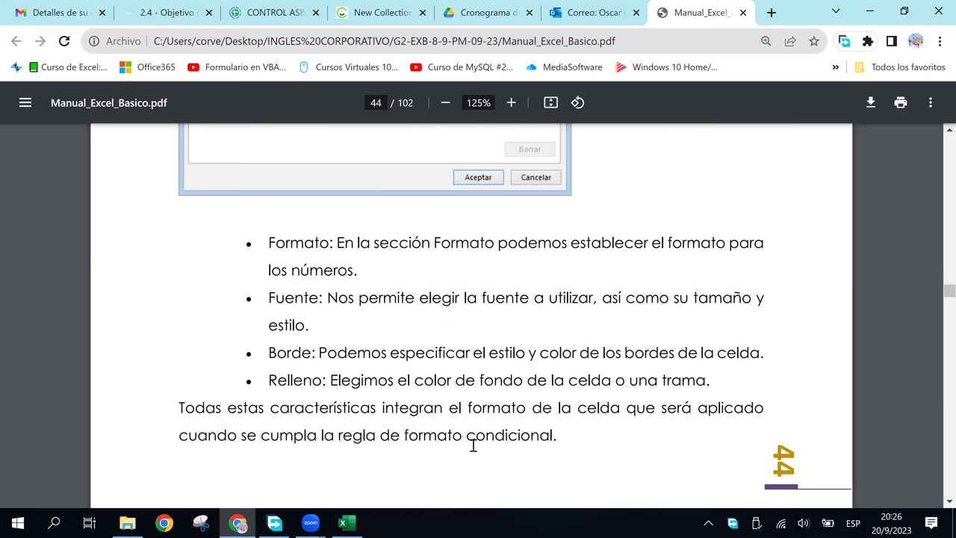
scroll(474, 444, "down", 1)
scroll(474, 444, "down", 1)
scroll(474, 444, "down", 2)
scroll(475, 443, "down", 1)
scroll(475, 444, "up", 1)
scroll(474, 444, "up", 3)
scroll(474, 443, "up", 2)
scroll(474, 444, "up", 1)
scroll(474, 444, "up", 2)
scroll(474, 443, "up", 2)
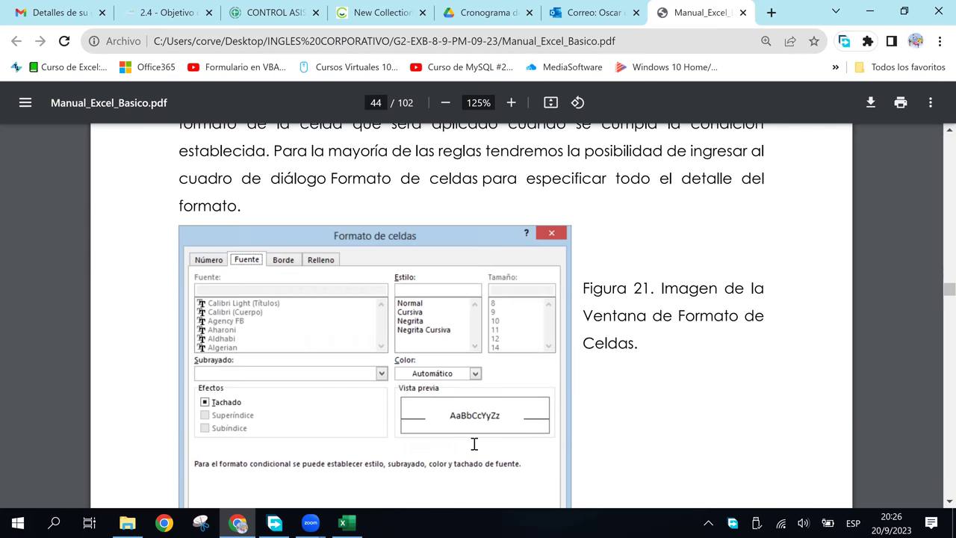
scroll(474, 443, "up", 1)
scroll(474, 444, "up", 2)
scroll(475, 444, "up", 1)
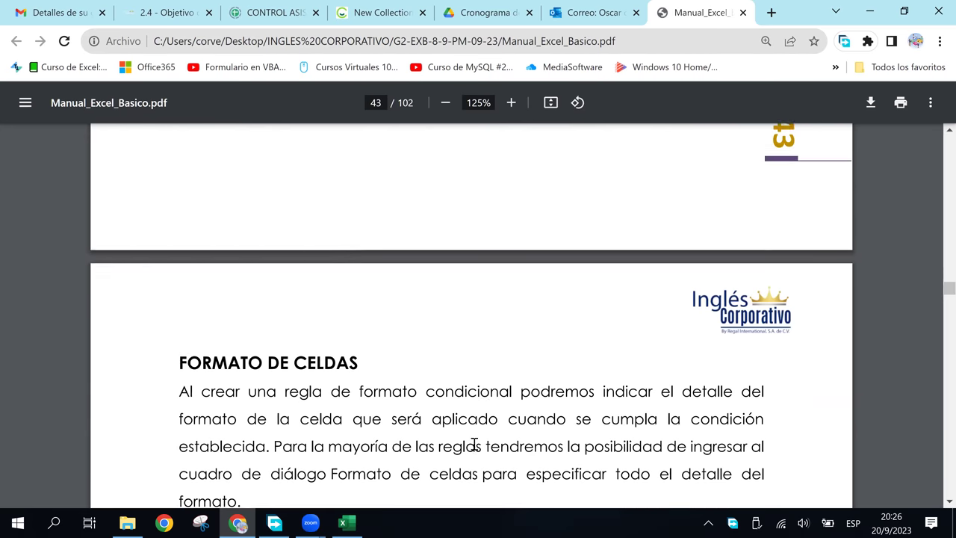
scroll(474, 444, "up", 2)
scroll(474, 444, "up", 1)
scroll(475, 444, "up", 4)
scroll(474, 444, "up", 1)
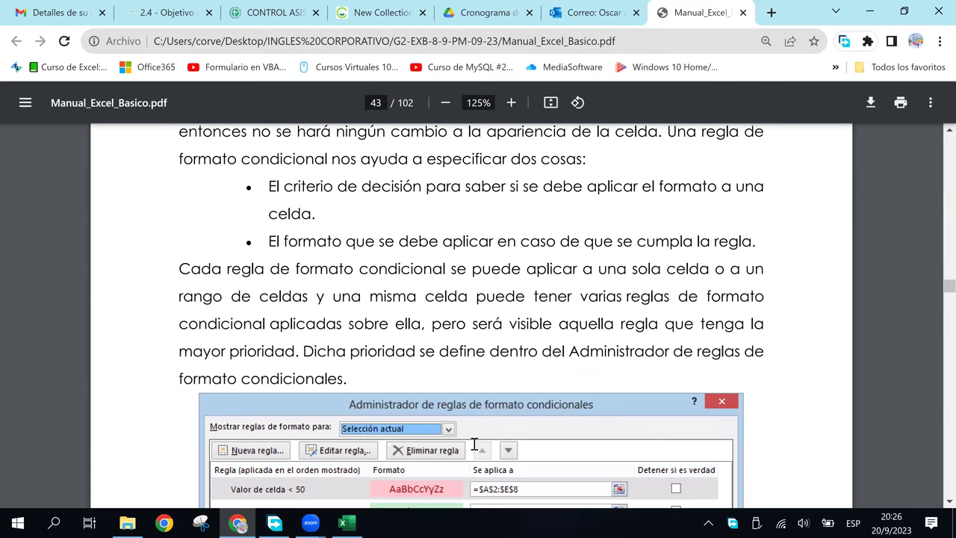
scroll(474, 443, "up", 2)
scroll(474, 444, "up", 3)
scroll(474, 444, "up", 1)
scroll(474, 444, "up", 1)
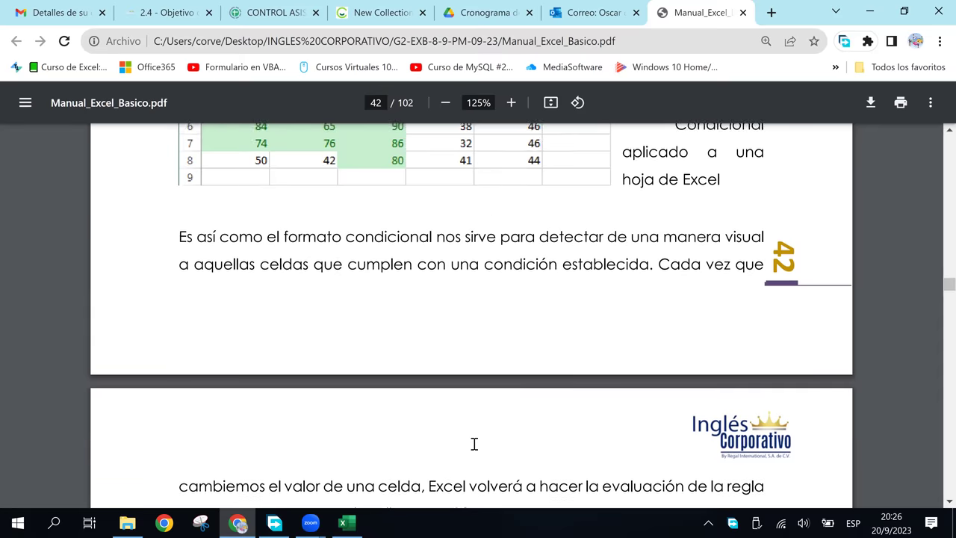
scroll(475, 444, "up", 2)
scroll(474, 443, "up", 1)
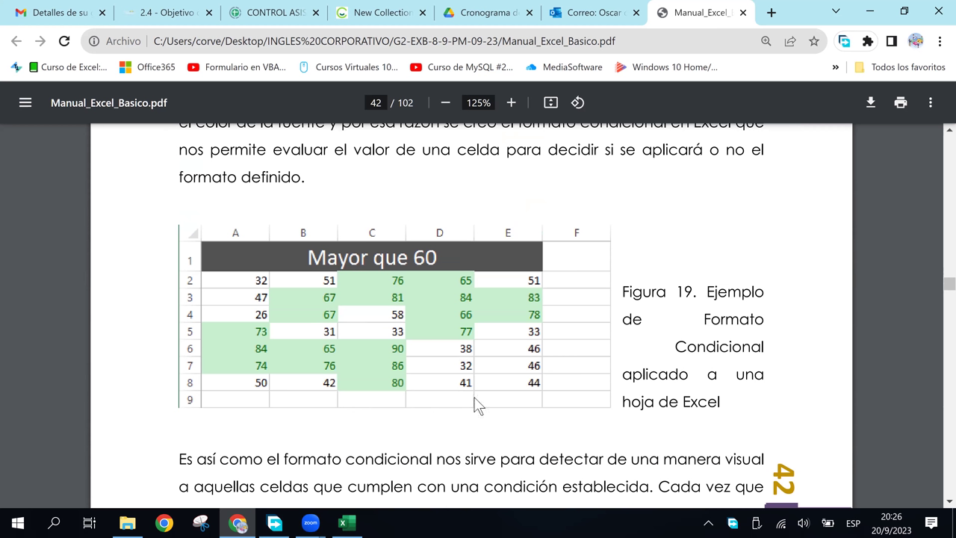
- Switch to the Excel workbook and unmerge the MAYOR QUE 60 title cell
left_click(342, 523)
left_click_drag(109, 239, 423, 362)
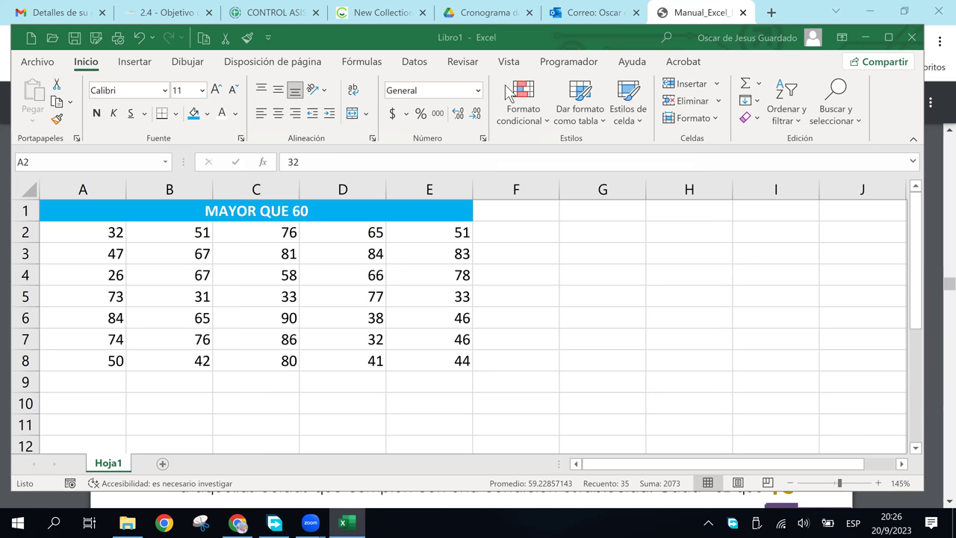
left_click(317, 214)
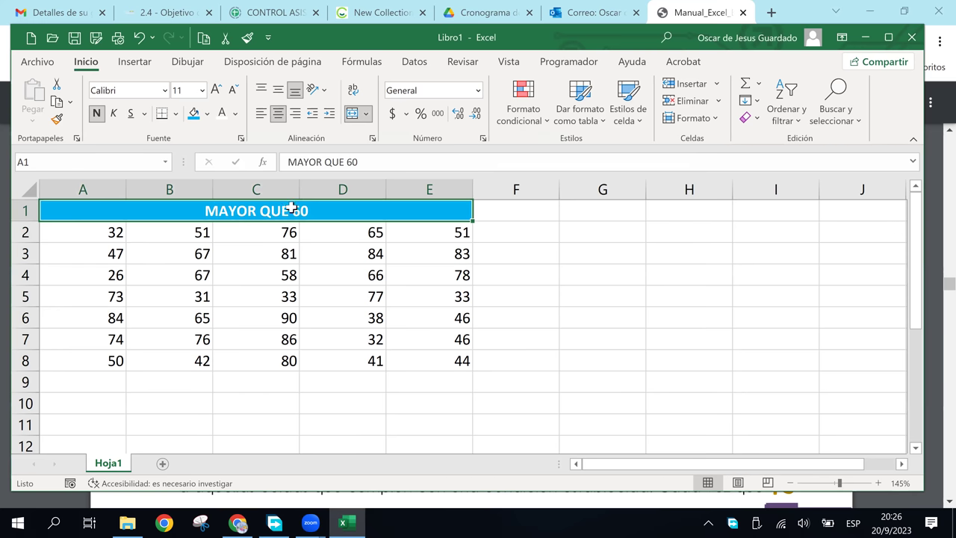
left_click(352, 113)
- Reselect A1:E1 and merge and centre the MAYOR QUE 60 title across it
left_click(453, 363)
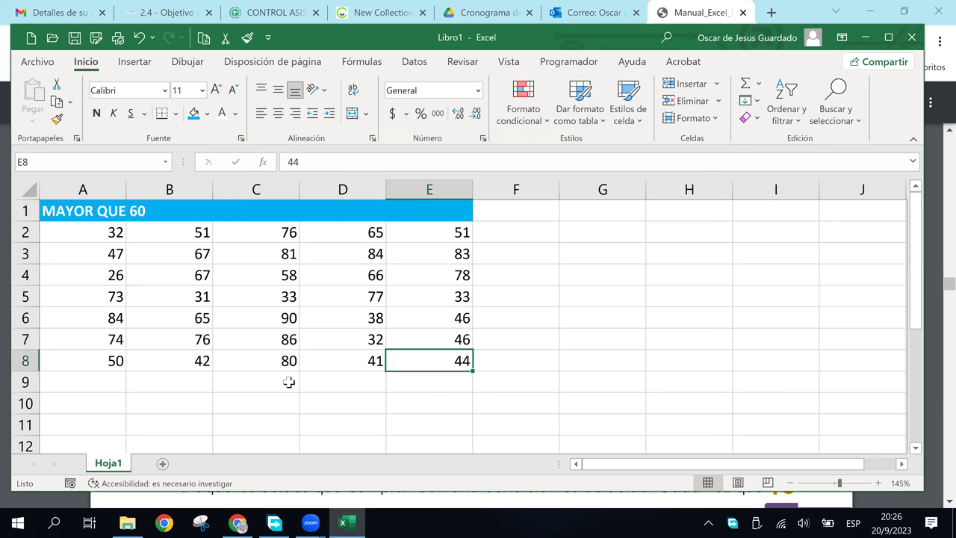
mouse_move(441, 214)
left_mouse_down()
mouse_move(313, 207)
mouse_move(228, 222)
left_mouse_up()
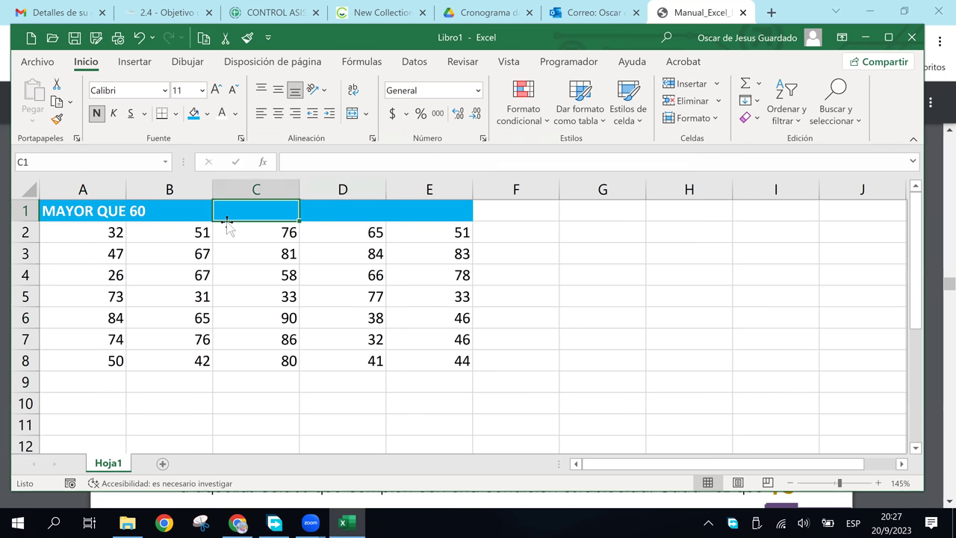
left_click(67, 212)
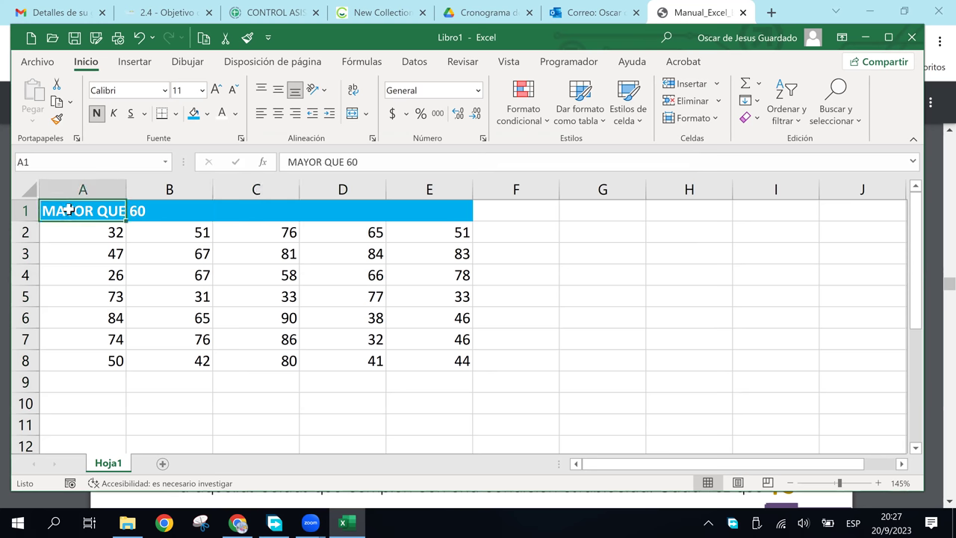
left_click_drag(66, 211, 147, 218)
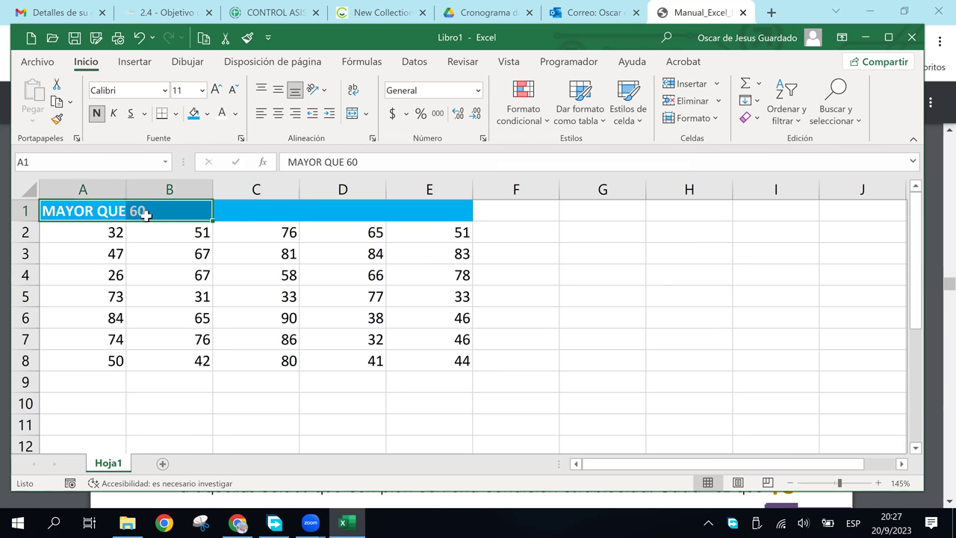
left_click(142, 213)
left_click(106, 211)
left_click_drag(106, 211, 412, 211)
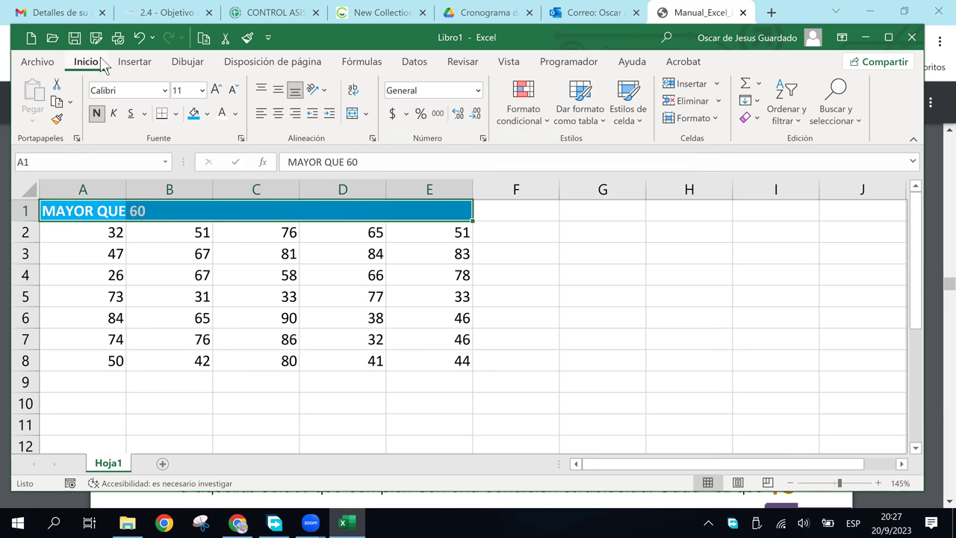
left_click(351, 113)
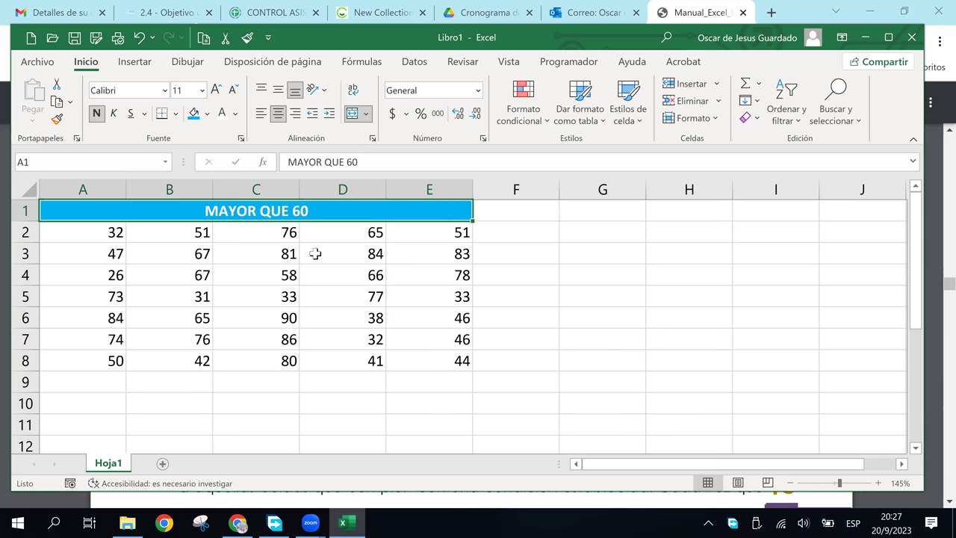
left_click(322, 291)
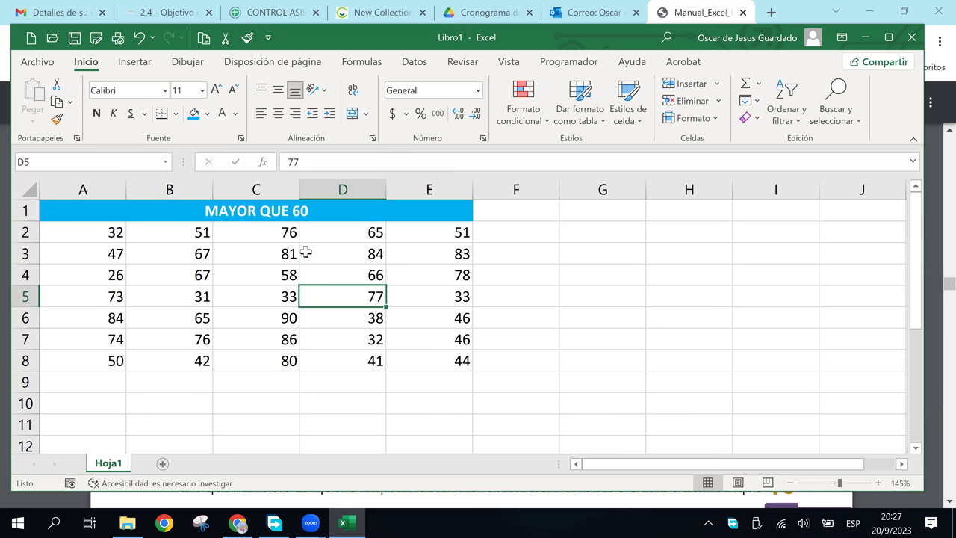
left_click(307, 253)
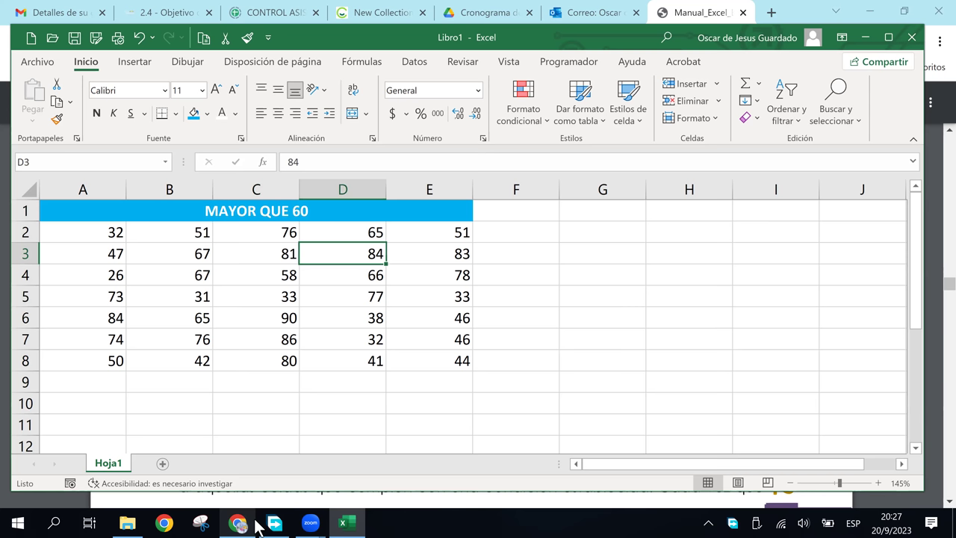
left_click(486, 360)
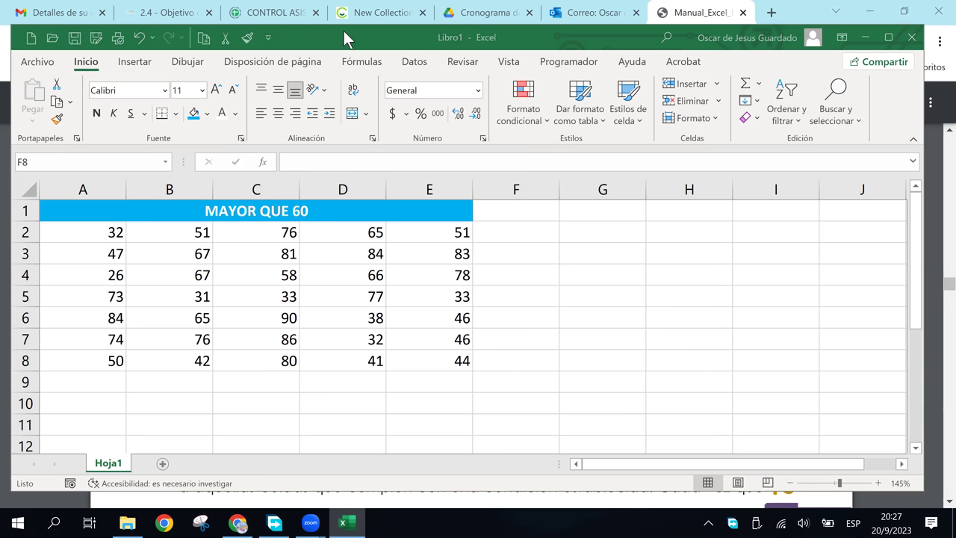
- Apply an 'Es mayor que' 60 rule to A2:E8 using Relleno verde con texto verde oscuro
left_click(301, 251)
mouse_move(117, 231)
left_mouse_down()
mouse_move(449, 339)
mouse_move(448, 361)
left_mouse_up()
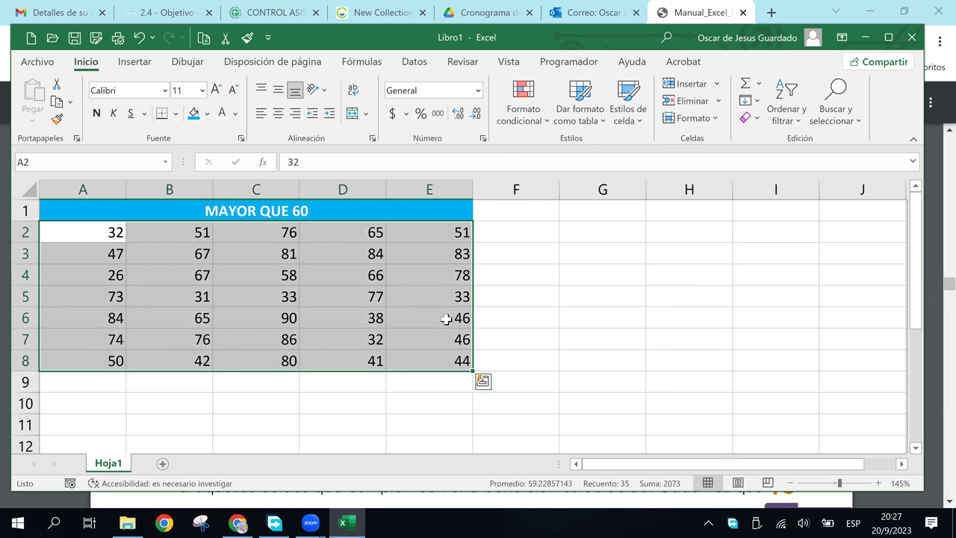
left_click(536, 129)
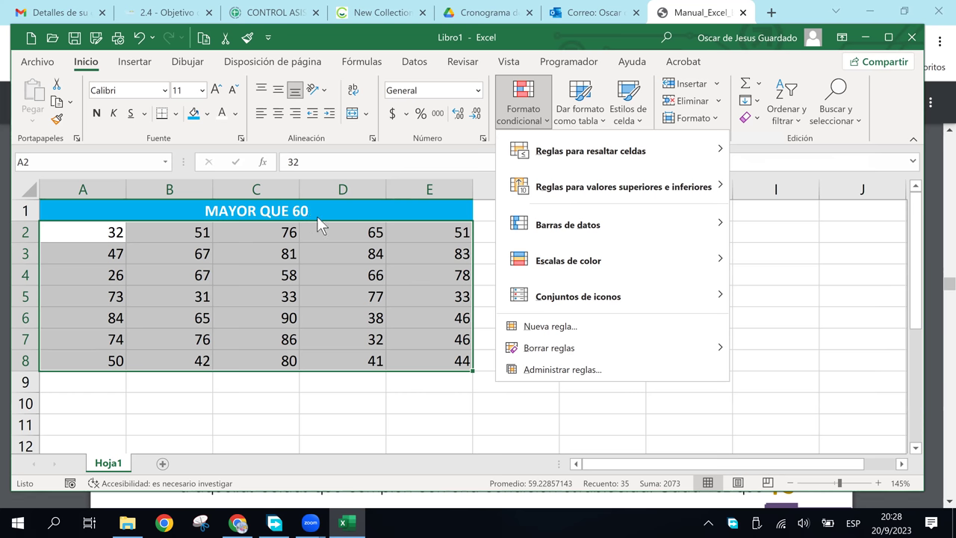
mouse_move(590, 150)
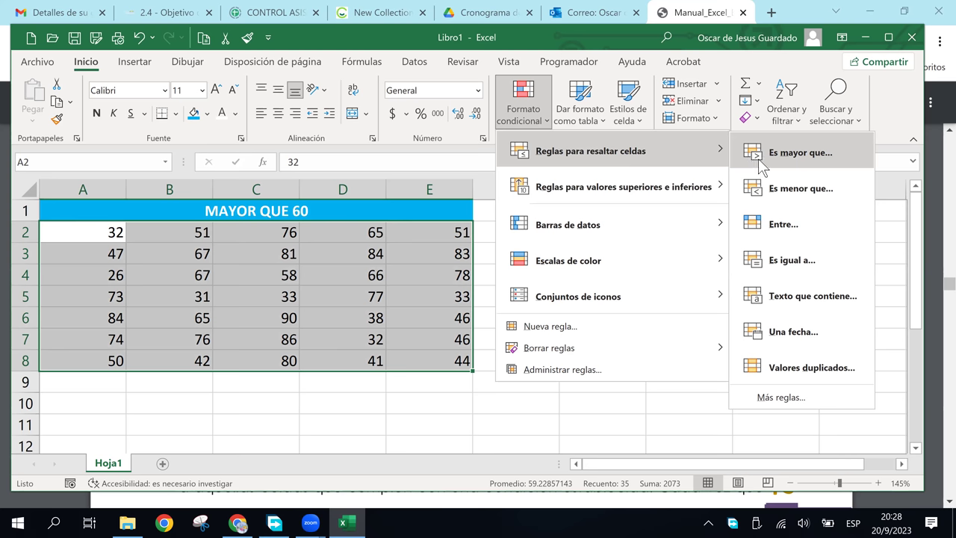
left_click(758, 159)
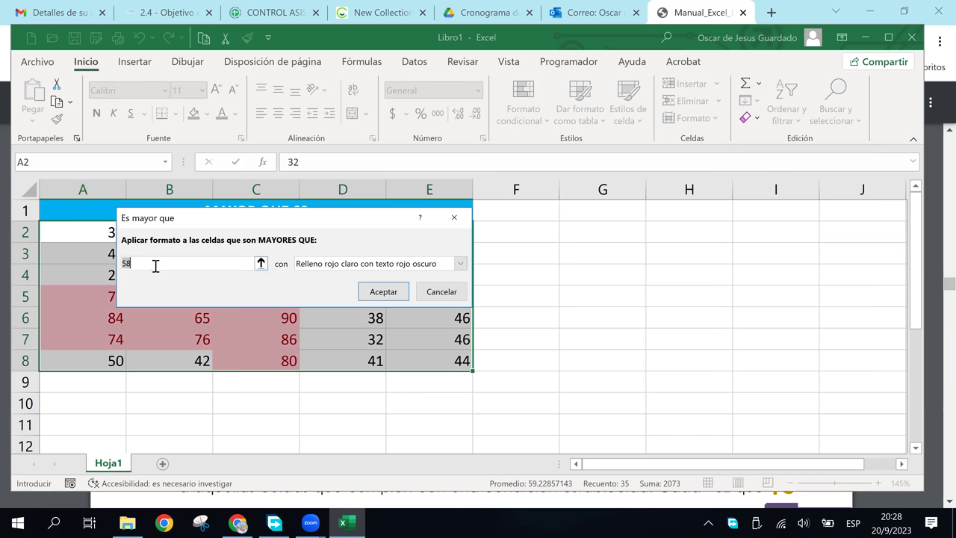
type("60")
left_click_drag(219, 224, 591, 221)
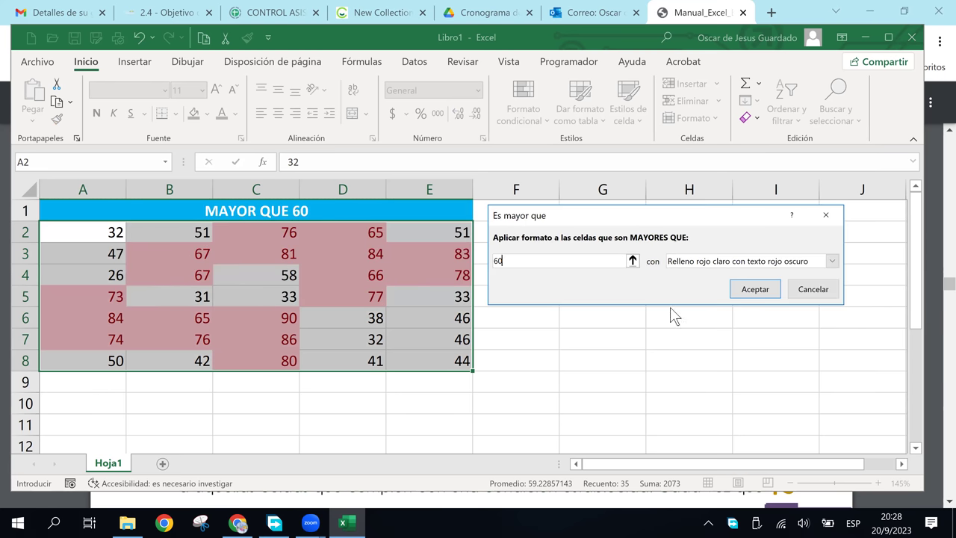
left_click(717, 263)
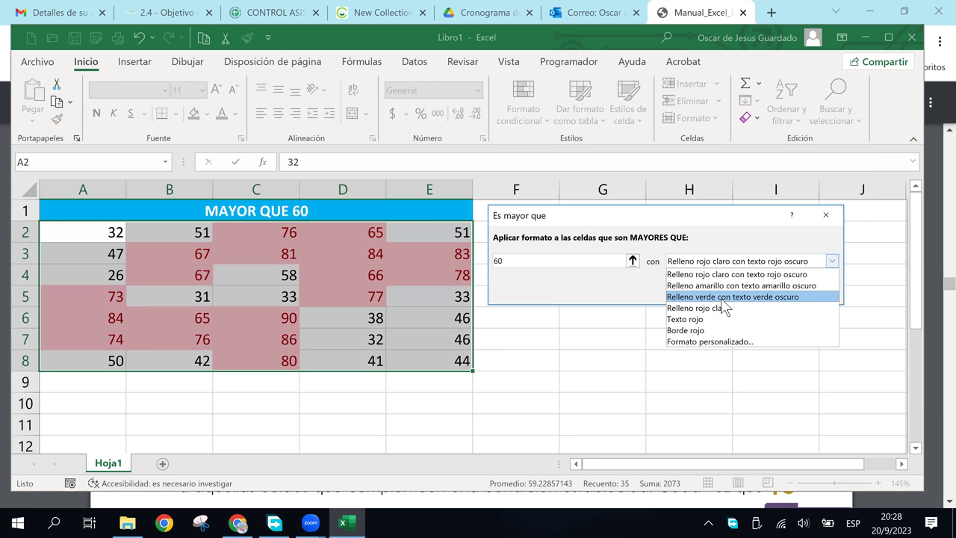
left_click(722, 298)
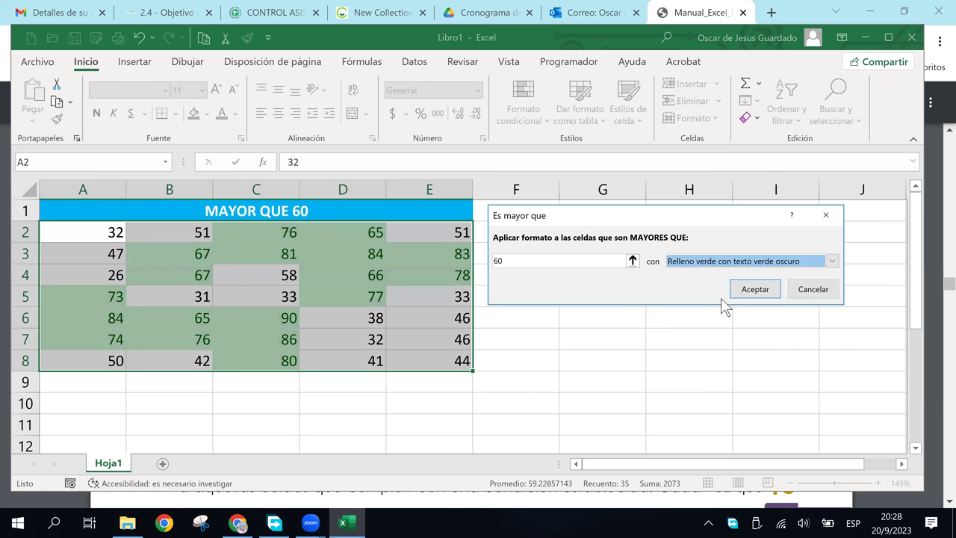
left_click(831, 261)
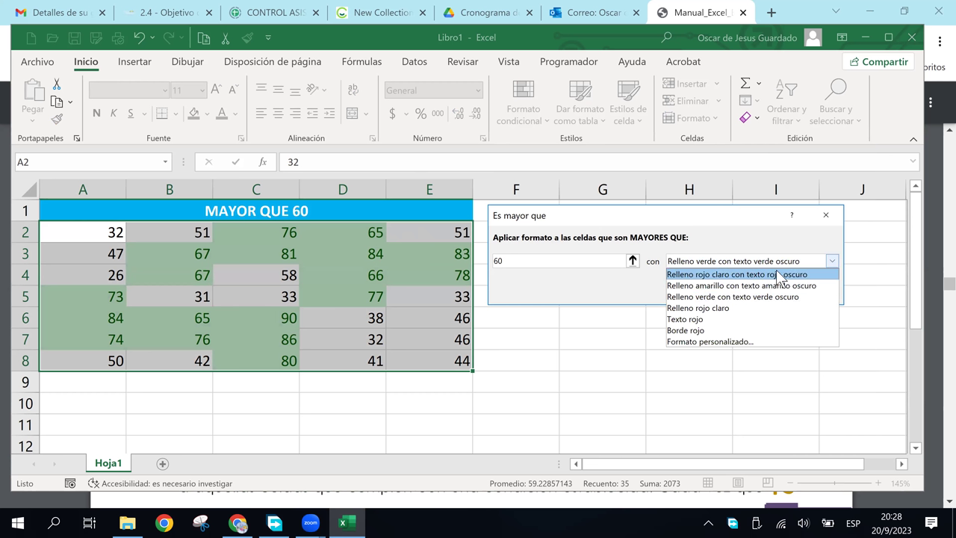
left_click(773, 297)
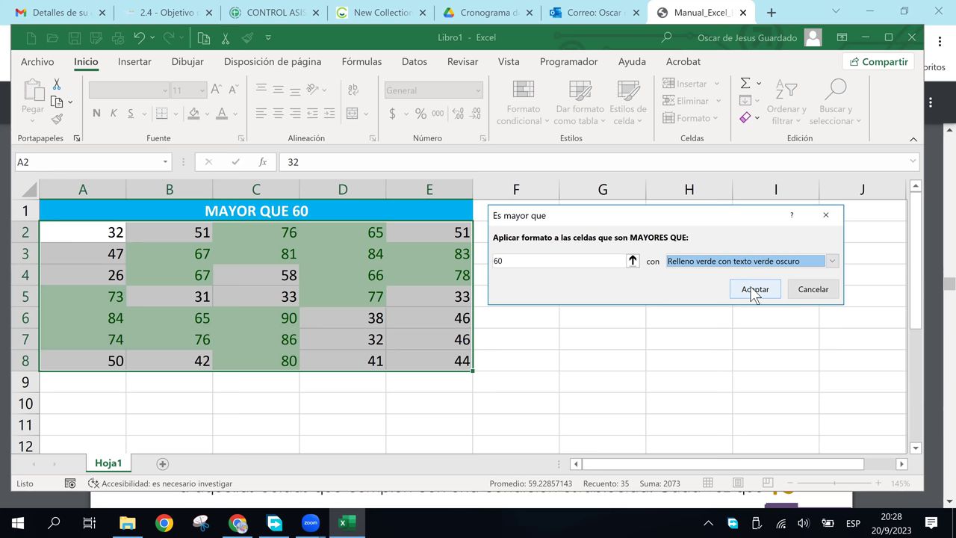
left_click(752, 291)
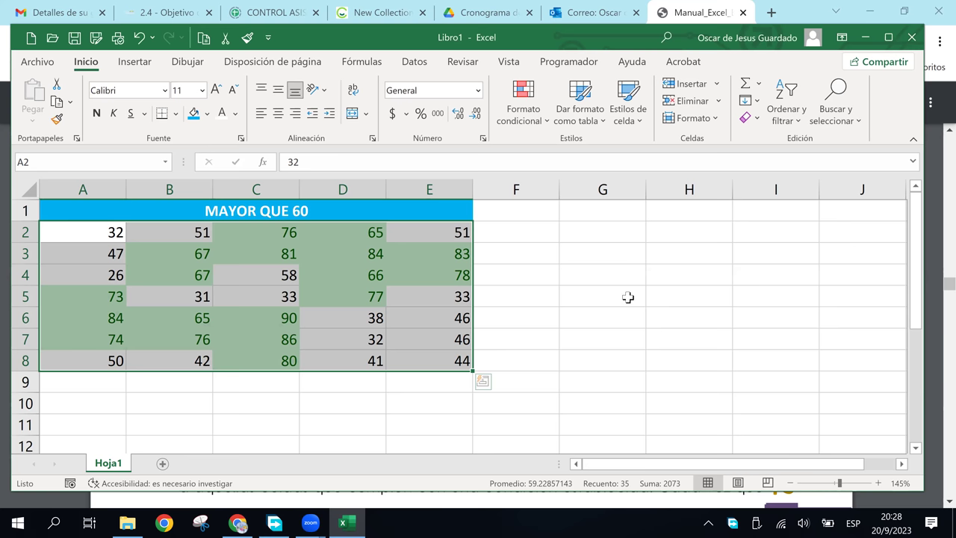
left_click(629, 297)
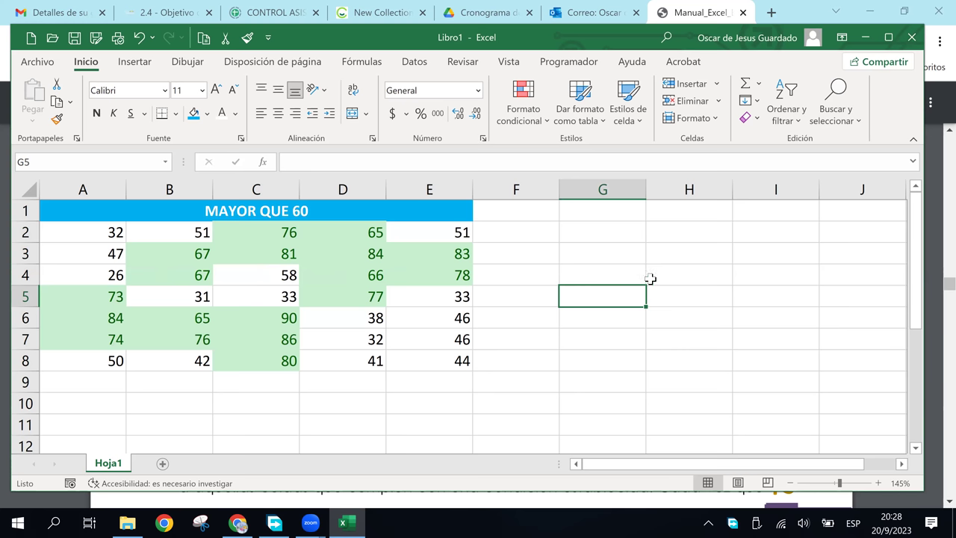
- Check the values in D2 and A2, then select A2:E8 and open Formato condicional
left_click(303, 232)
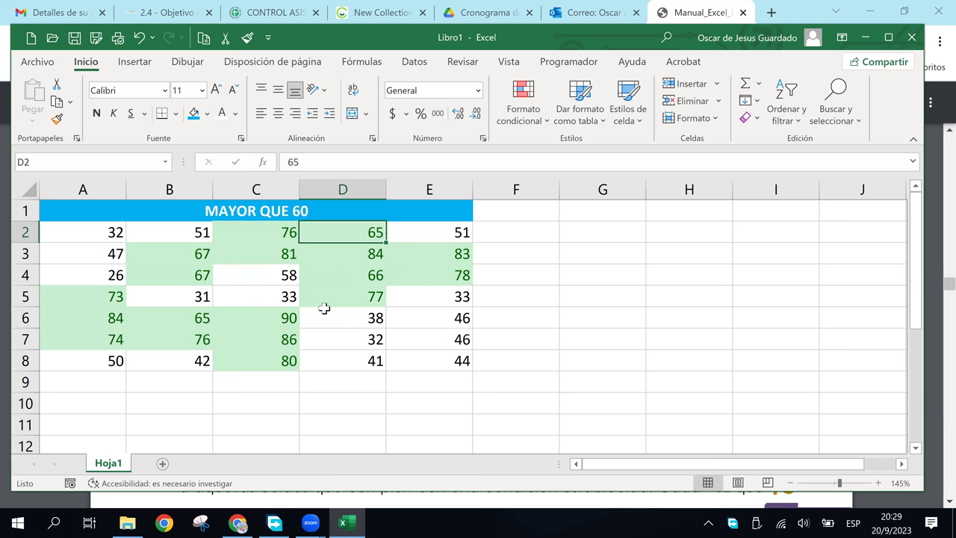
left_click(76, 234)
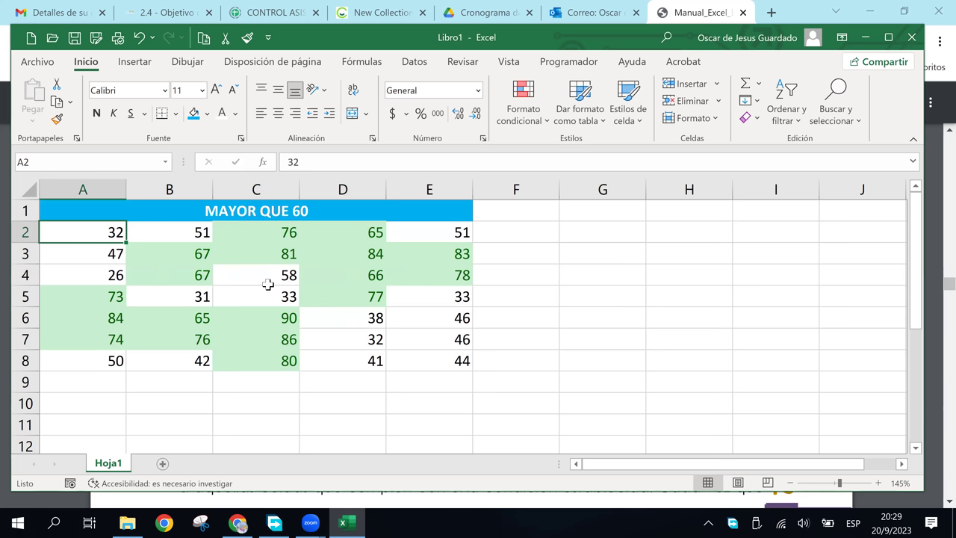
left_click_drag(88, 232, 447, 366)
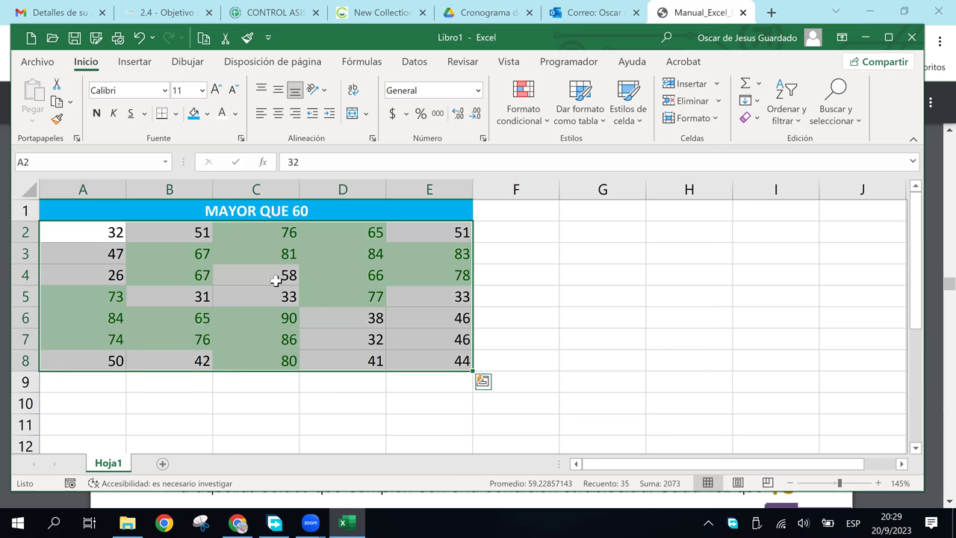
left_click(543, 127)
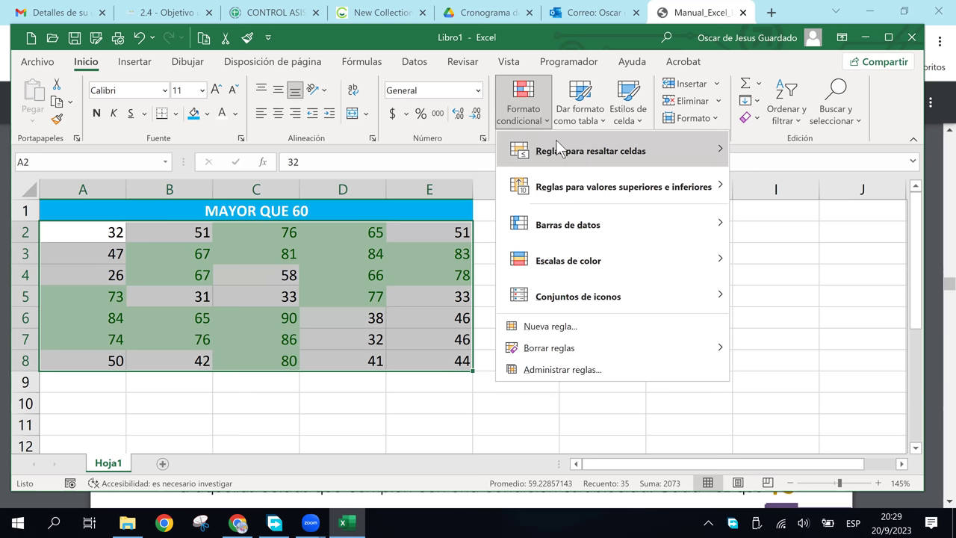
mouse_move(590, 151)
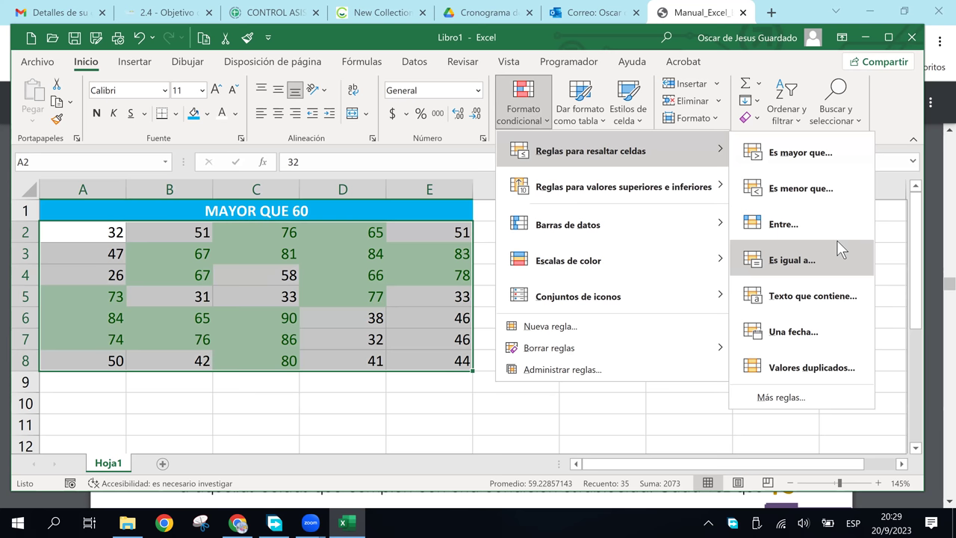
- Start an 'Es menor que' 60 rule with a custom format using dark blue font colour
left_click(798, 189)
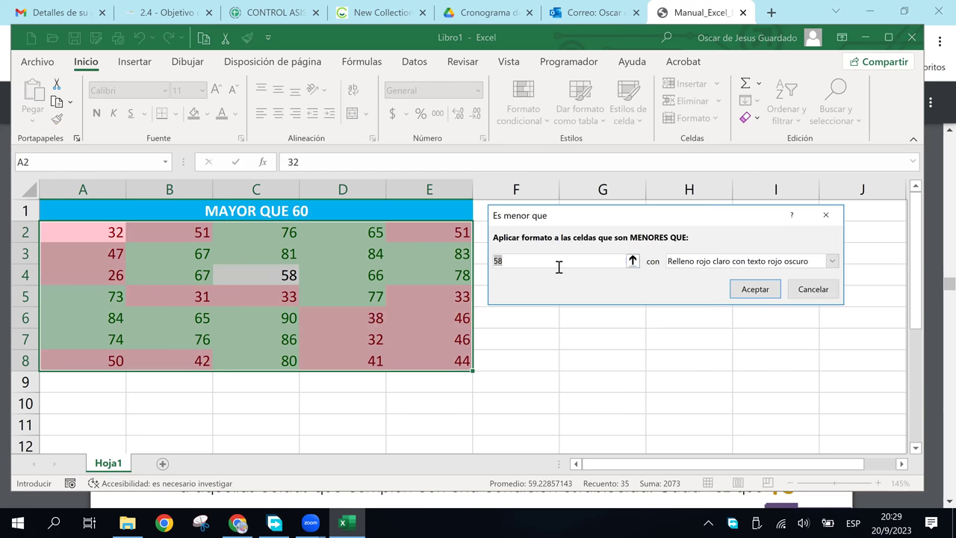
type("60")
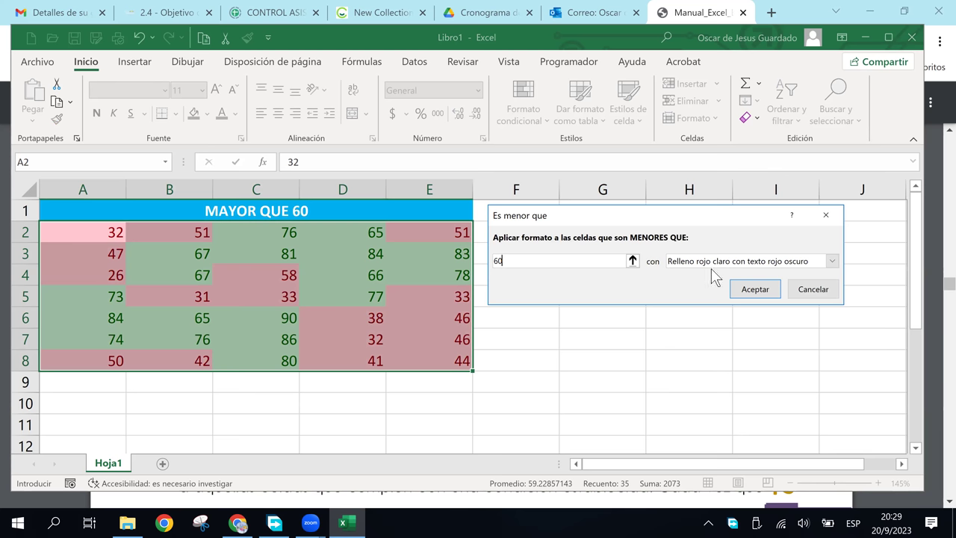
left_click(832, 261)
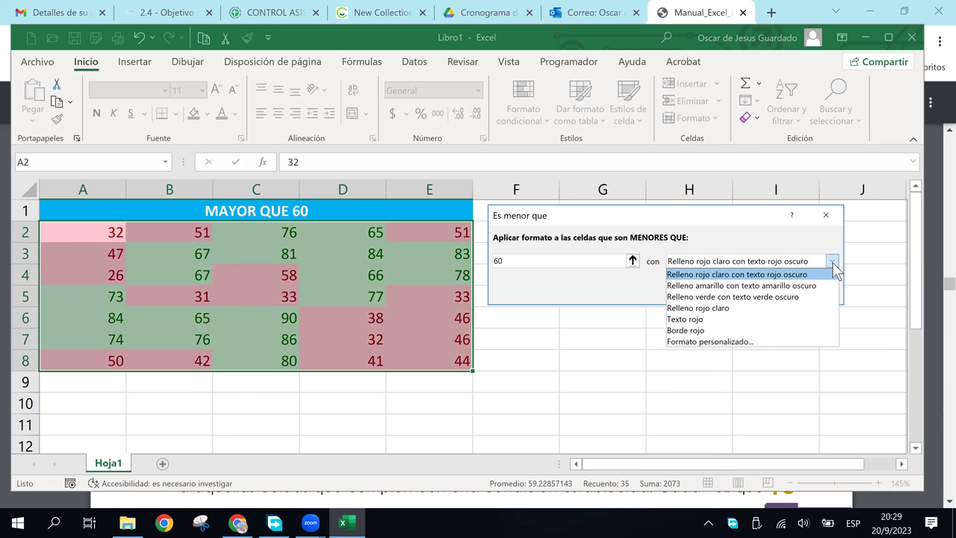
left_click(719, 342)
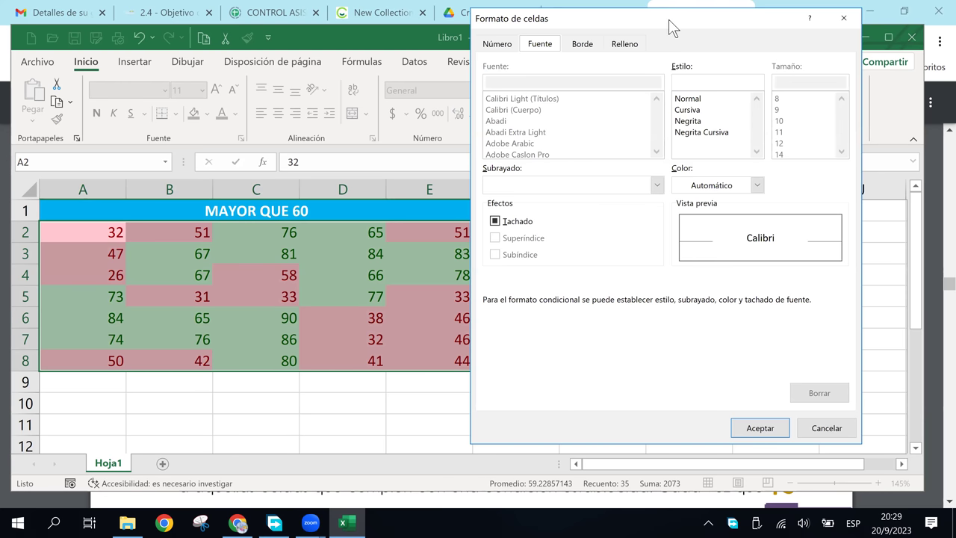
left_click_drag(668, 19, 497, 79)
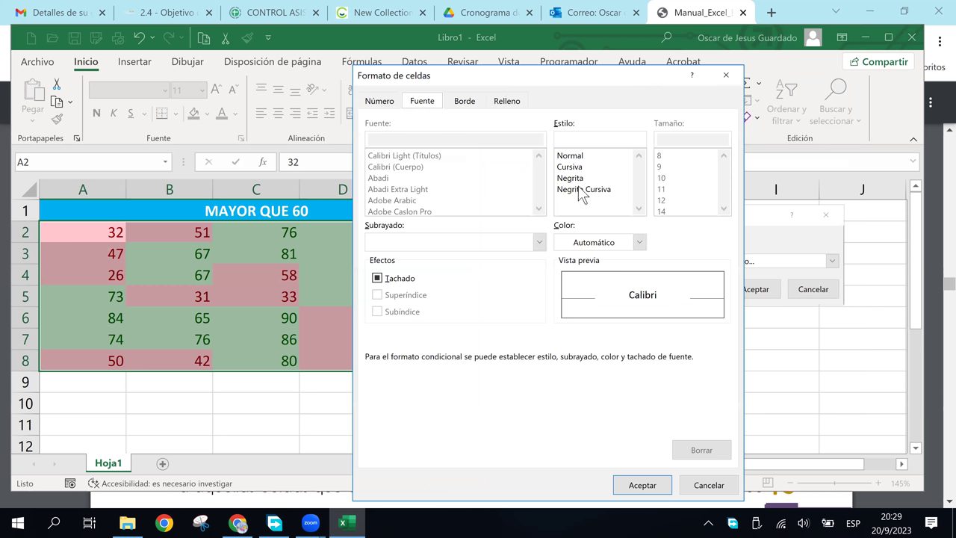
left_click(640, 242)
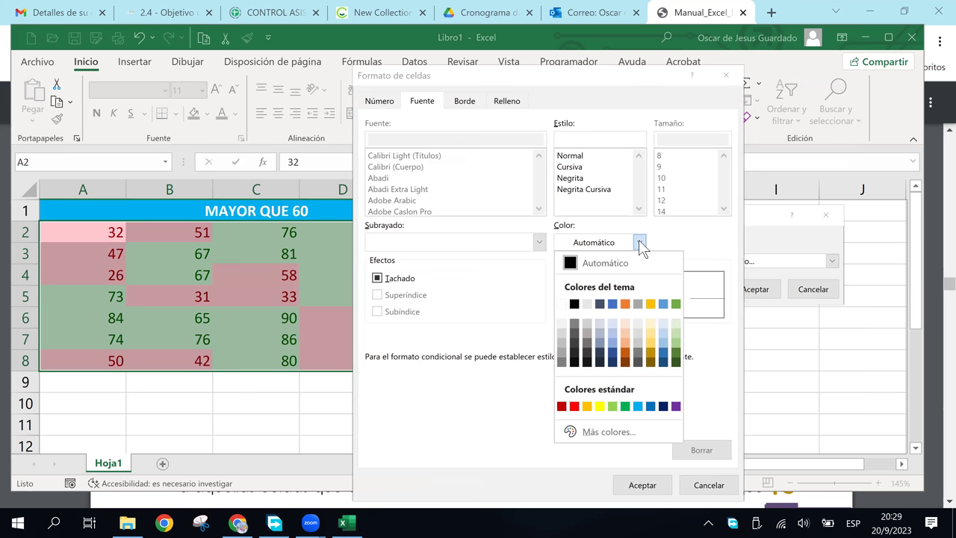
left_click(663, 407)
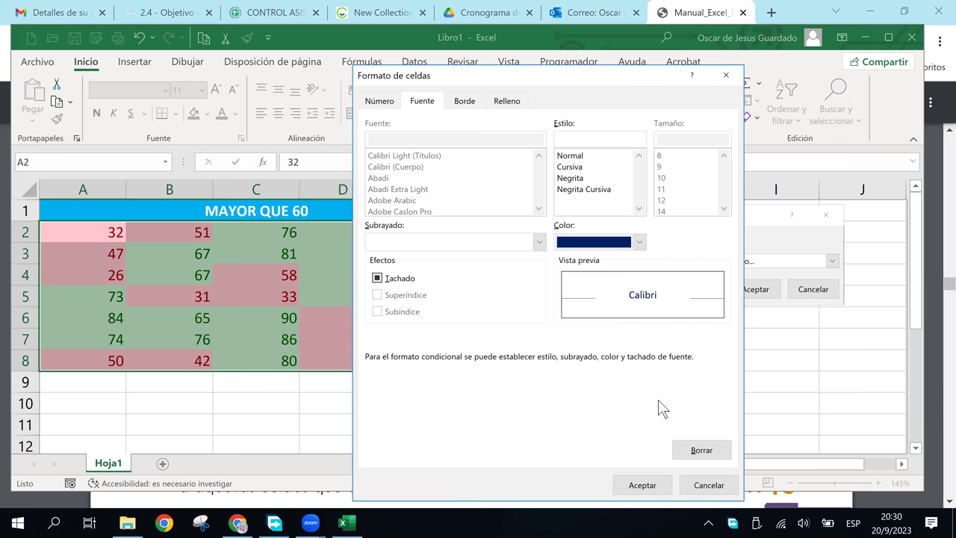
- Give the custom format a light peach background fill
left_click(508, 102)
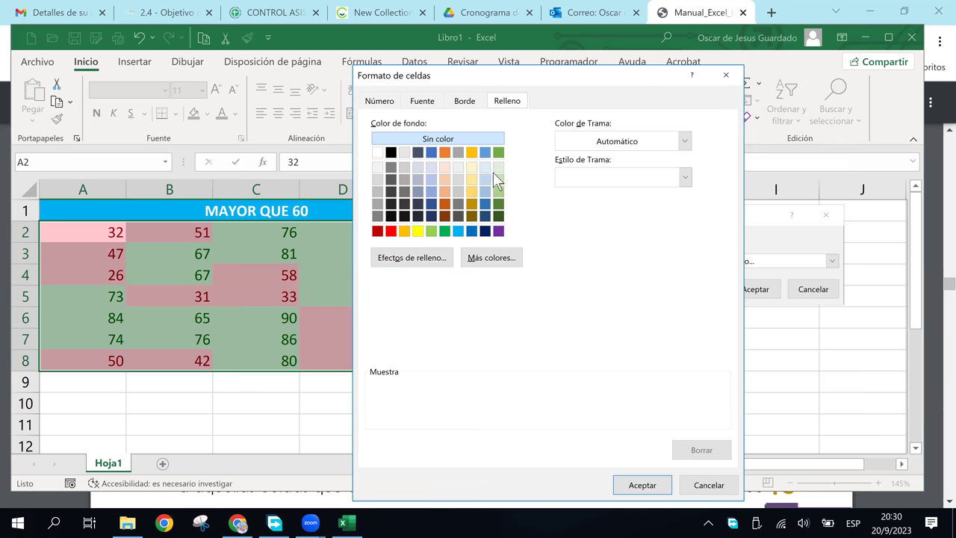
left_click(446, 165)
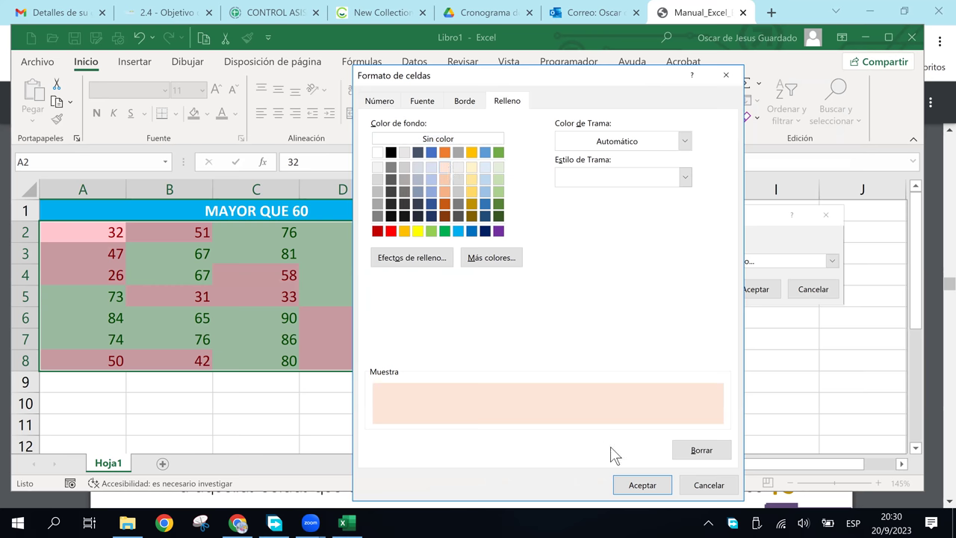
left_click(420, 104)
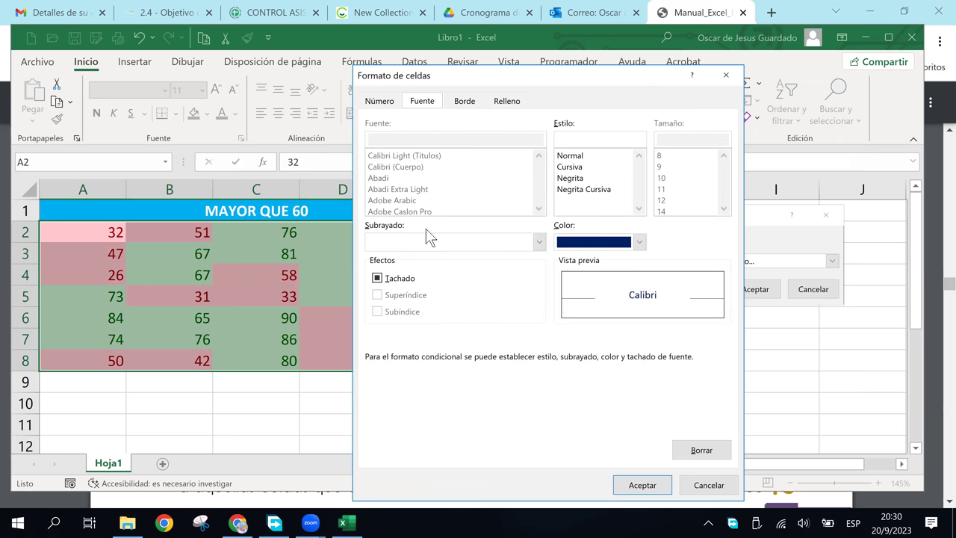
left_click(379, 101)
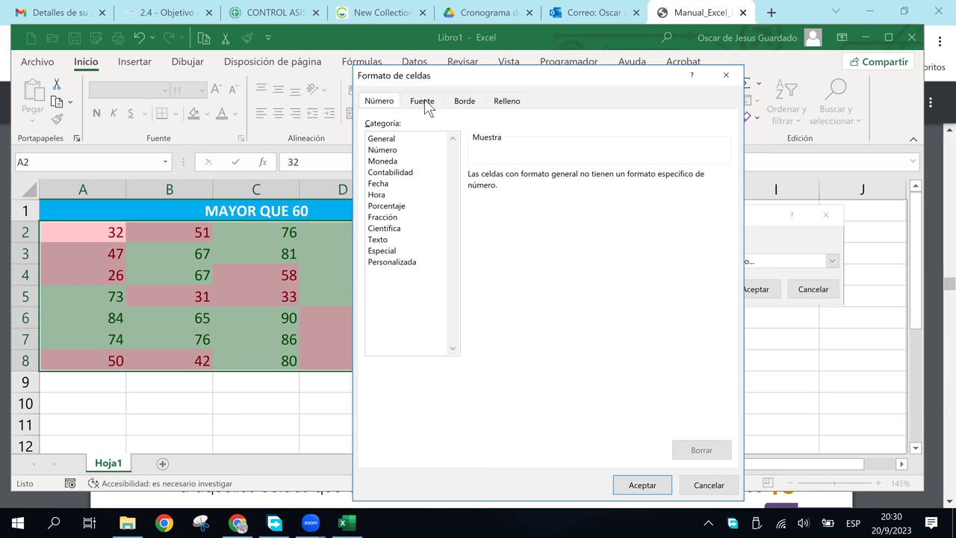
left_click(425, 103)
left_click(383, 103)
left_click(403, 103)
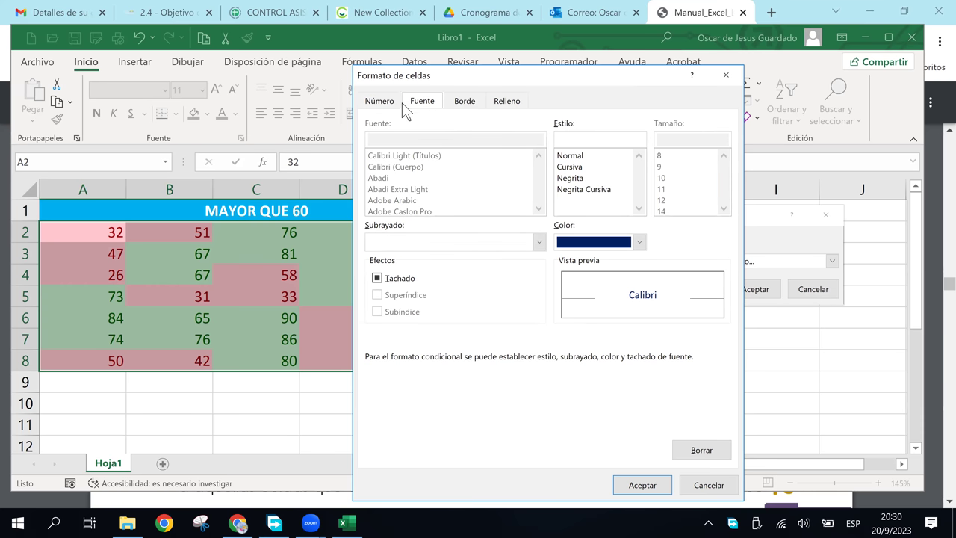
- Add a dash-dot outline border to the custom format and confirm it
left_click(461, 105)
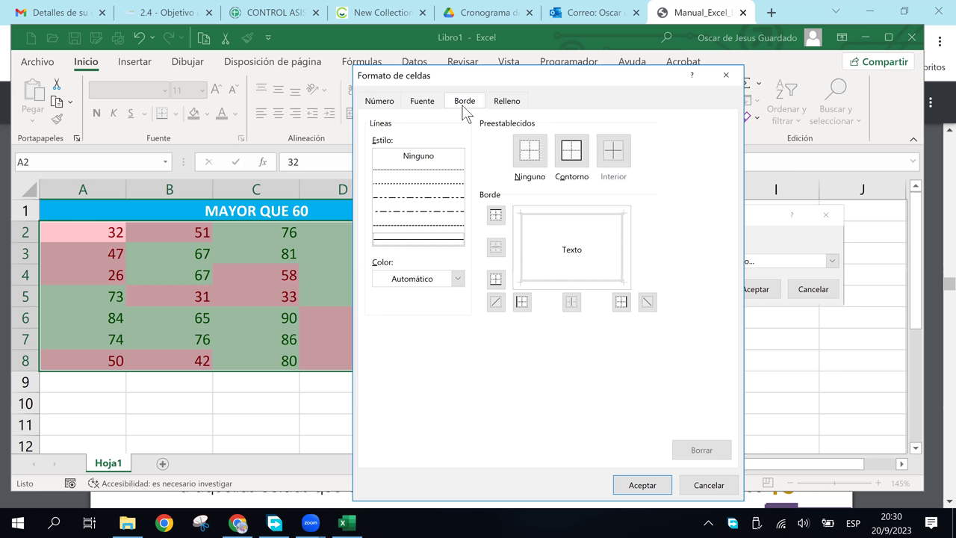
left_click(452, 198)
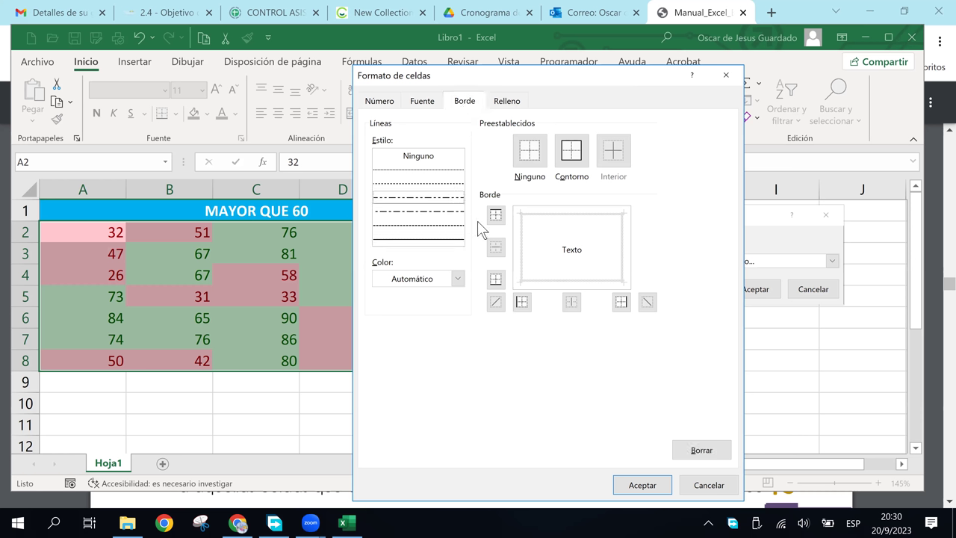
left_click(579, 155)
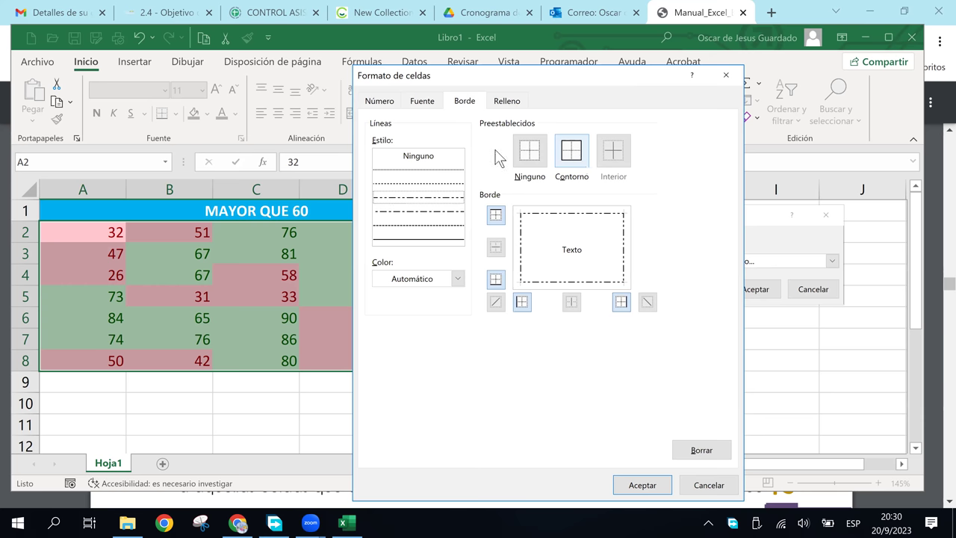
left_click(509, 103)
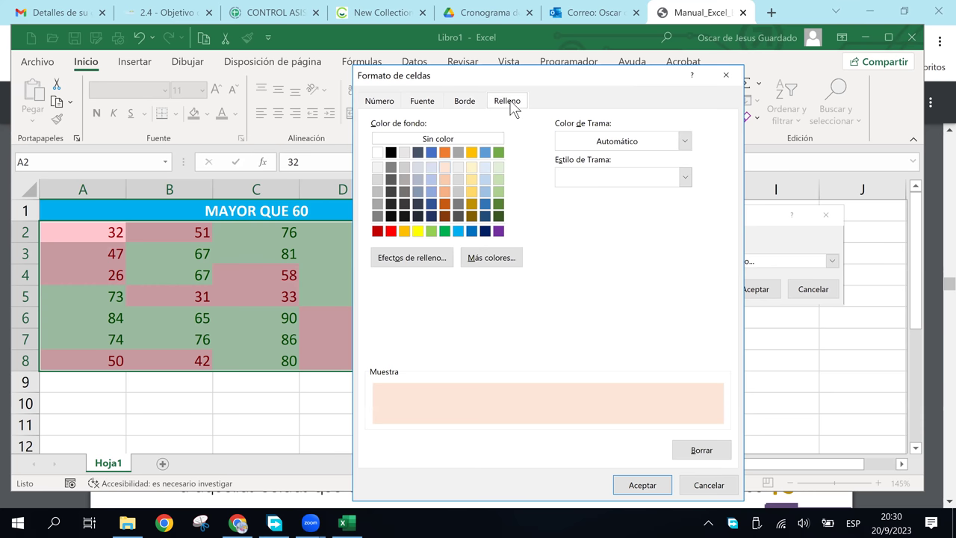
left_click(432, 105)
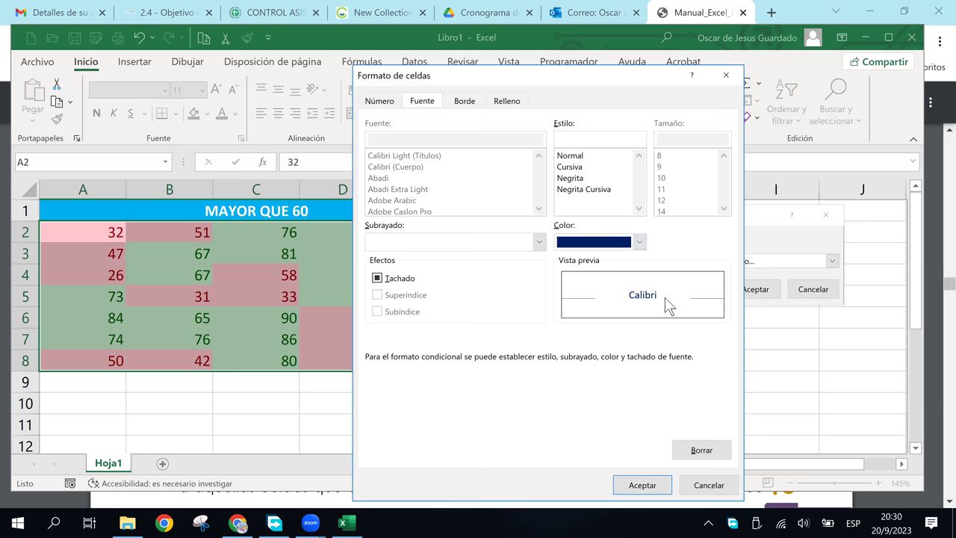
left_click(467, 101)
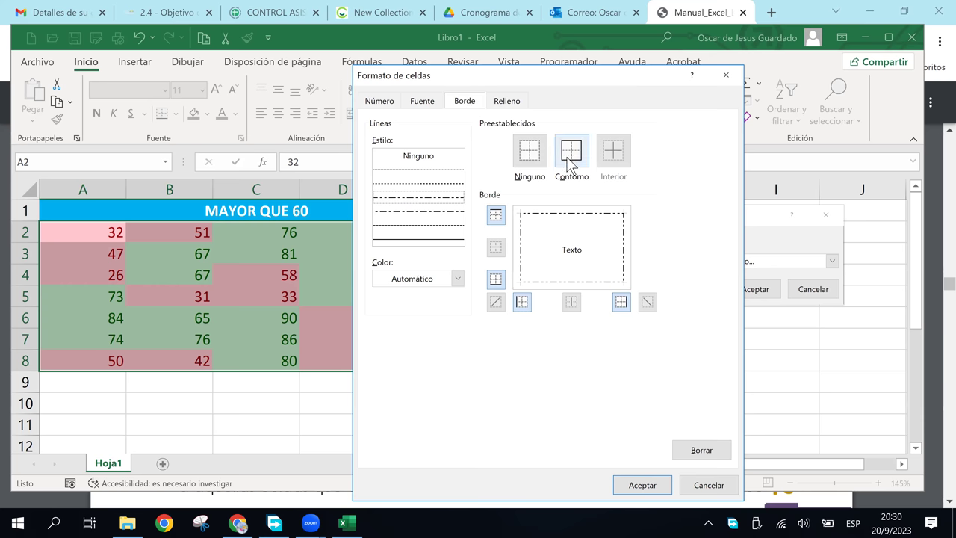
left_click(640, 485)
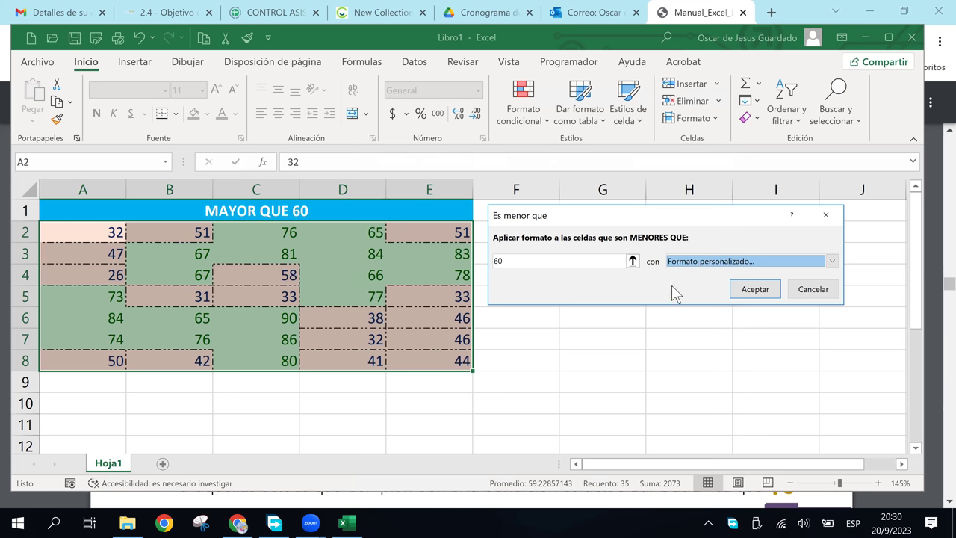
- Apply the less-than-60 rule and view the resulting colours on the sheet
left_click(756, 292)
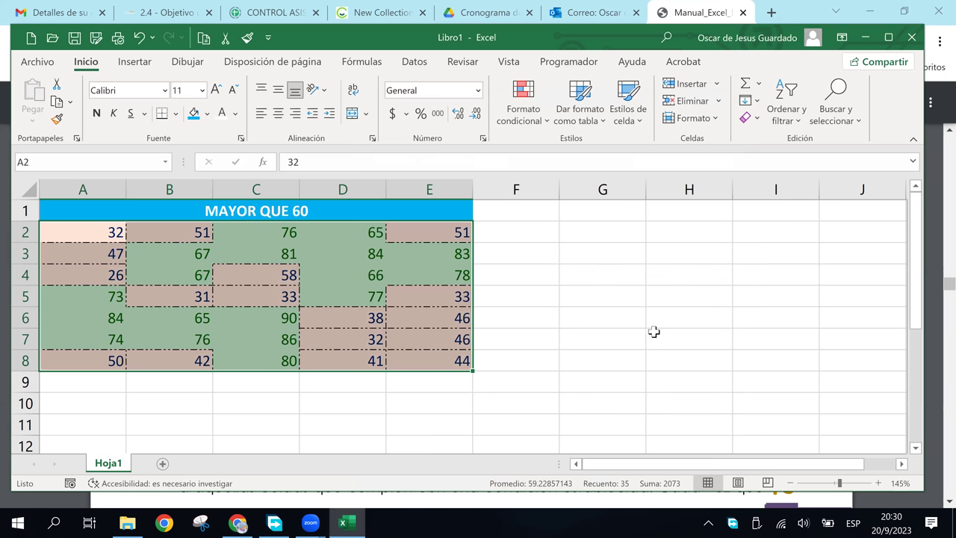
left_click(632, 354)
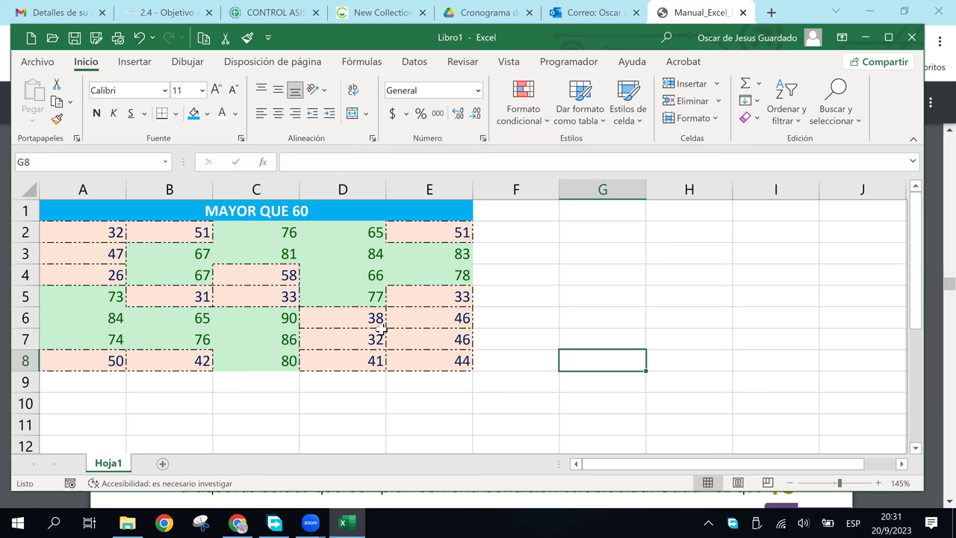
scroll(381, 326, "up", 1)
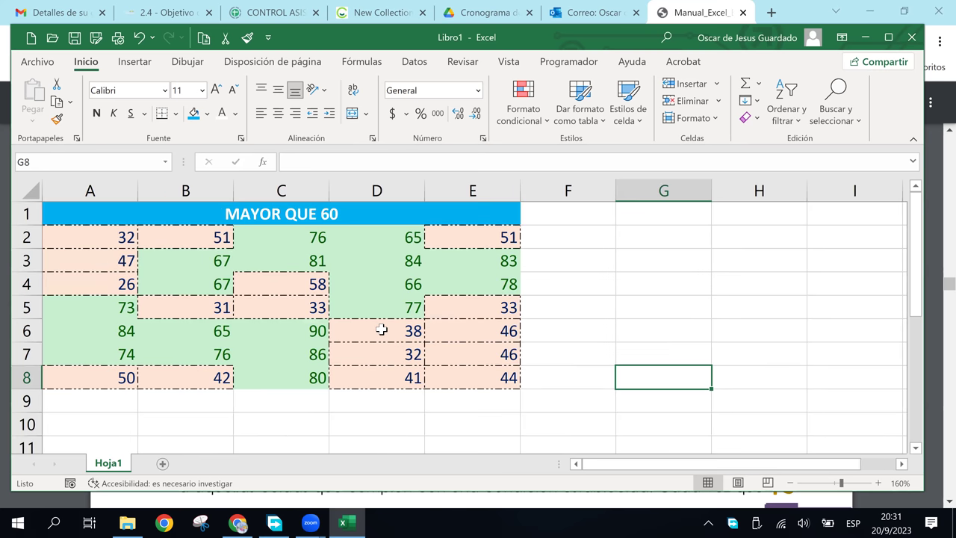
scroll(381, 327, "up", 2)
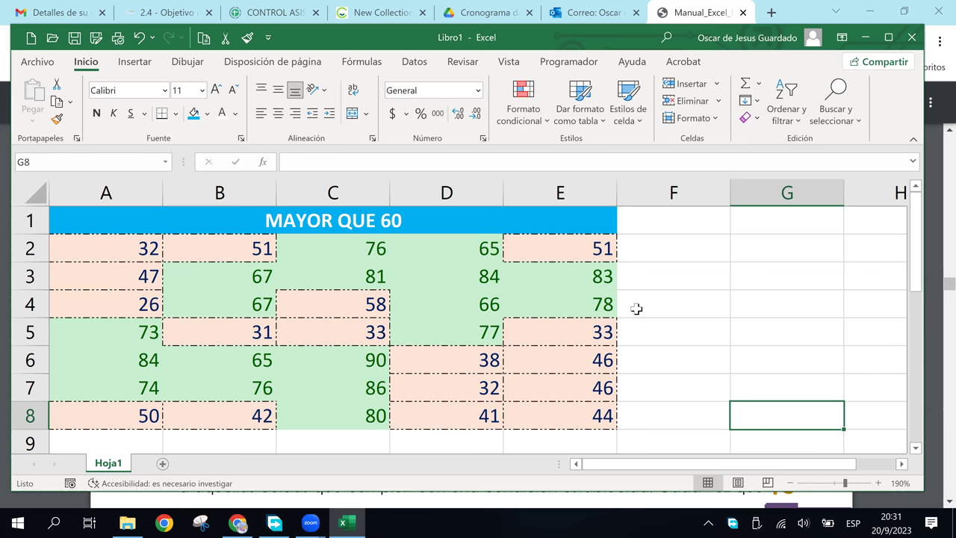
left_click(564, 99)
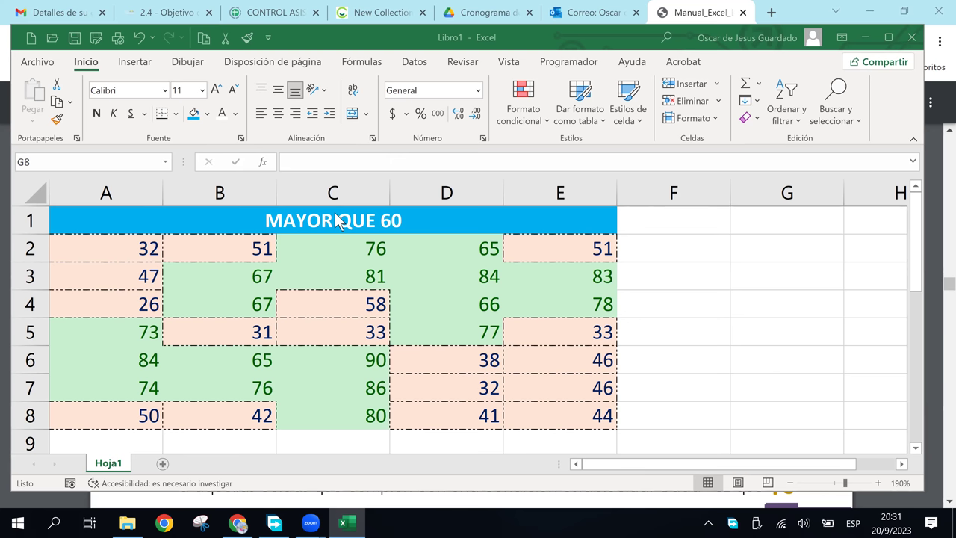
- Review the formatted values in cells C3, D3, D4, E3 and E5
left_click(601, 278)
left_click(537, 328)
left_click(552, 303)
left_click(527, 278)
left_click(486, 277)
left_click(467, 297)
left_click(427, 270)
left_click(466, 297)
left_click(467, 277)
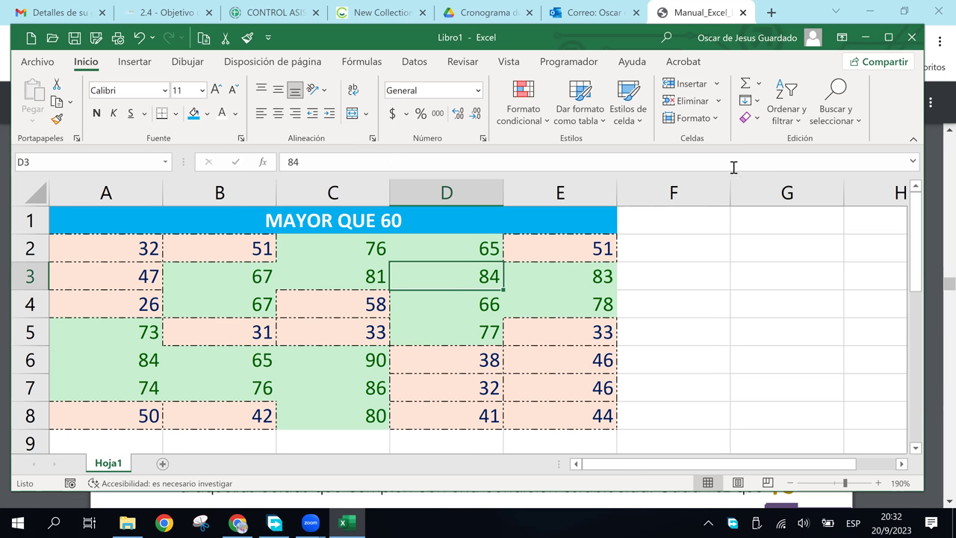
key("Right")
left_click(541, 246)
left_click(423, 272)
left_click(334, 272)
left_click(258, 275)
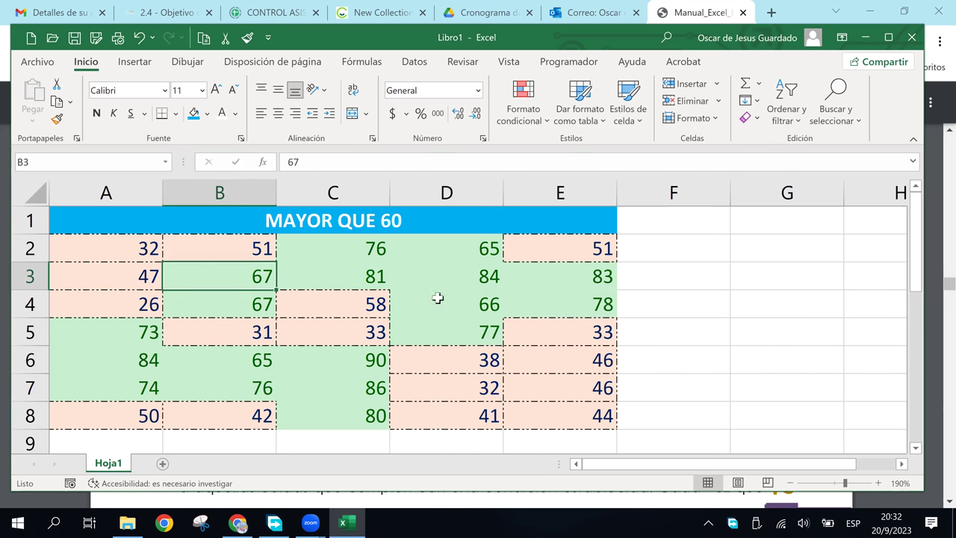
left_click(581, 325)
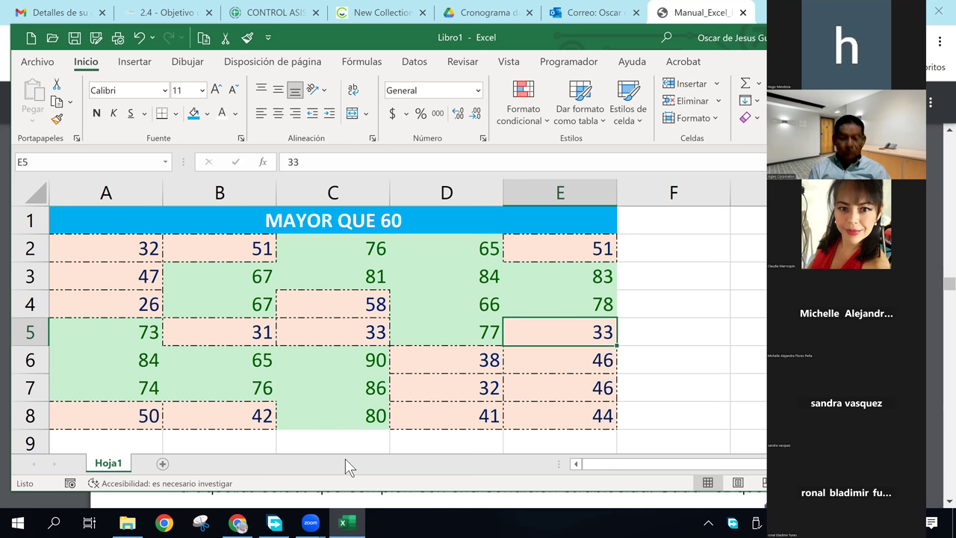
- Point out the green values 66, 76, 78 and 83 and bring up conditional formatting options
left_click(405, 303)
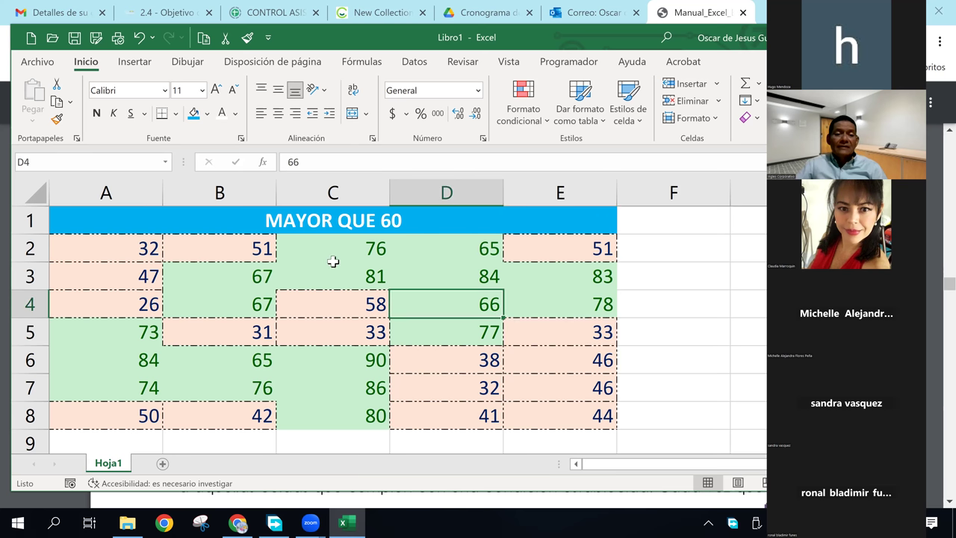
left_click(328, 258)
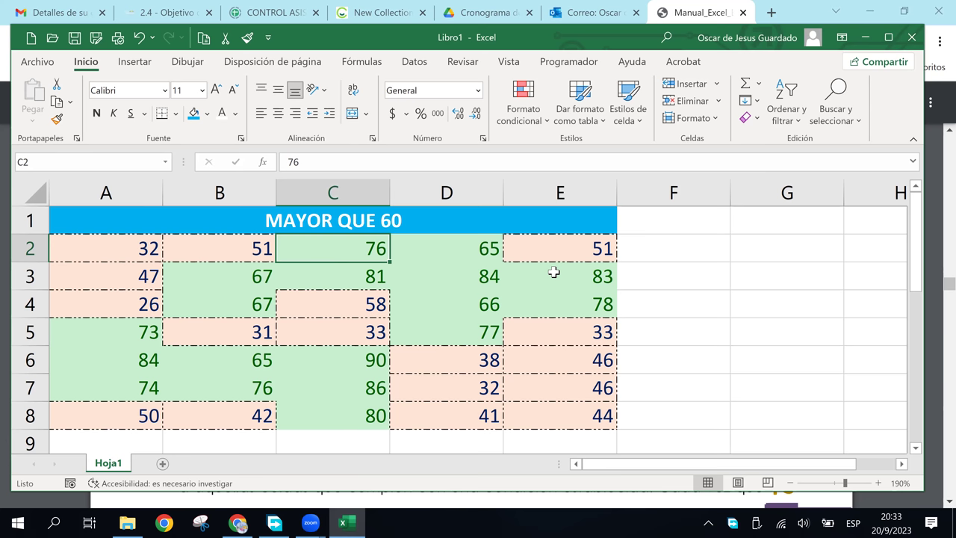
left_click(606, 297)
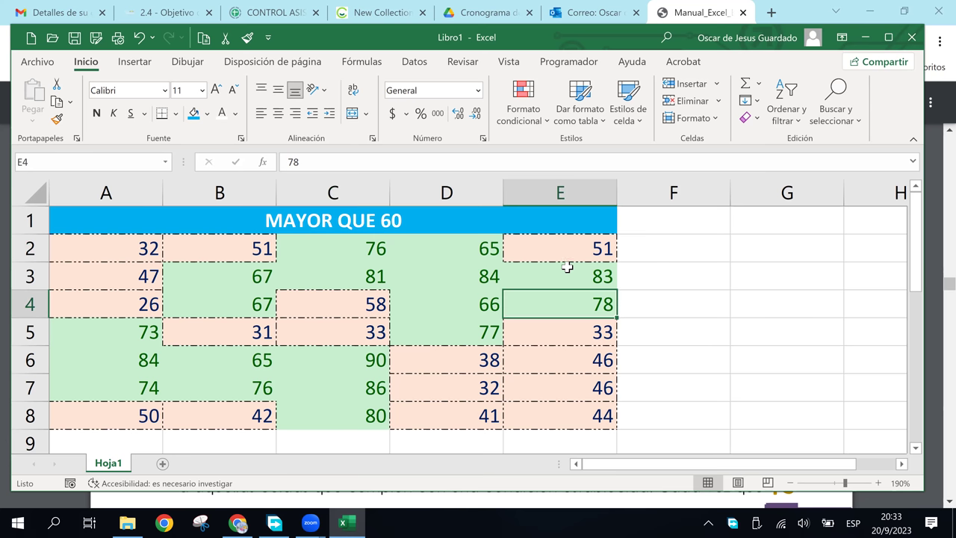
left_click(567, 269)
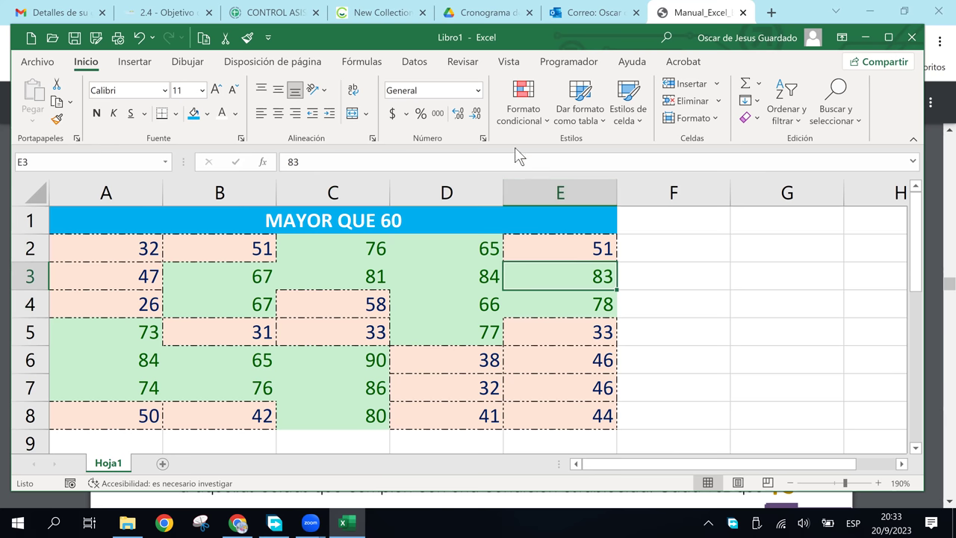
left_click(533, 124)
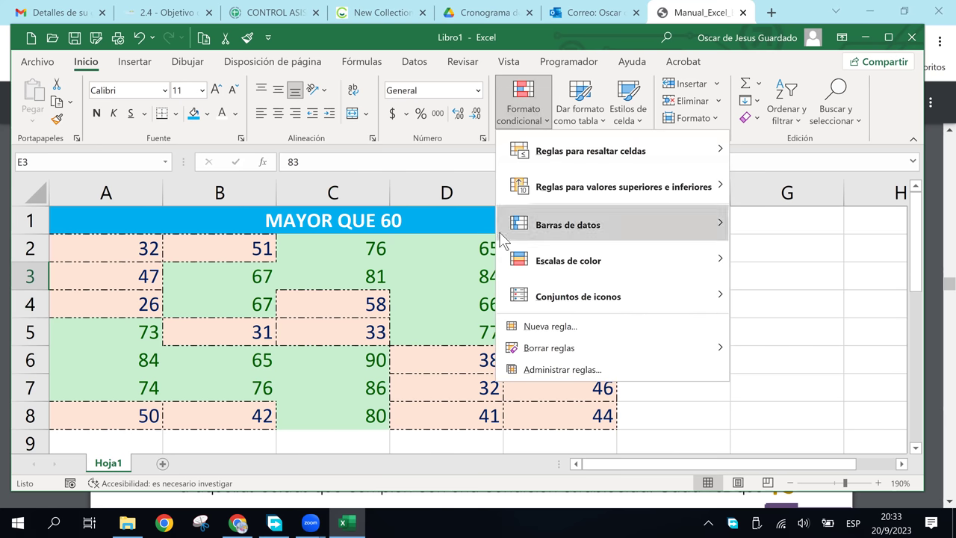
- Delete the 'Valor de celda < 60' rule in Administrar reglas, apply and close
left_click(561, 369)
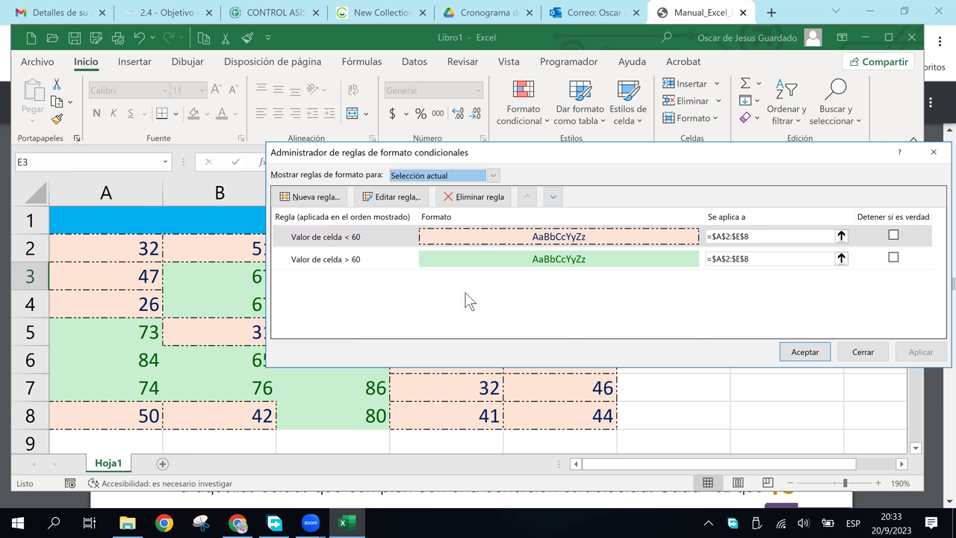
left_click(474, 238)
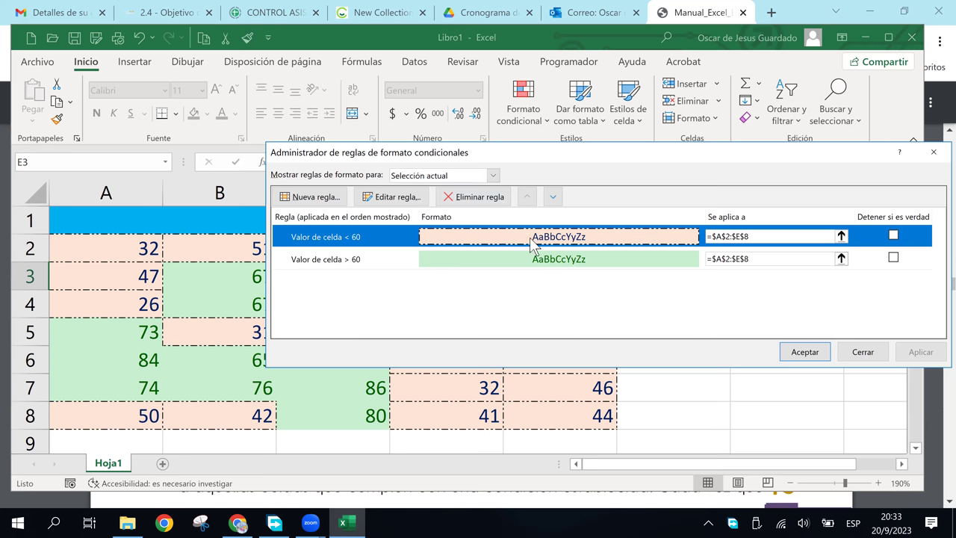
left_click(478, 197)
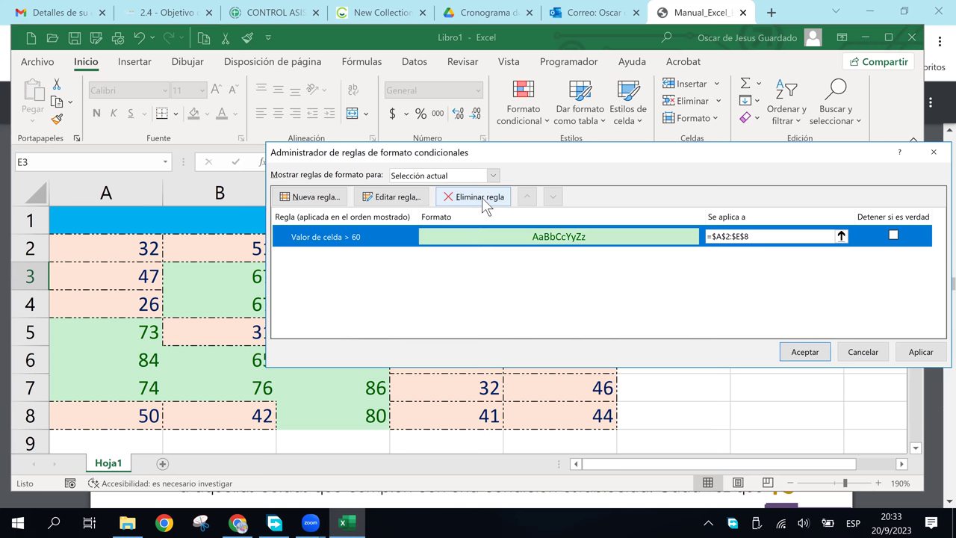
left_click(918, 352)
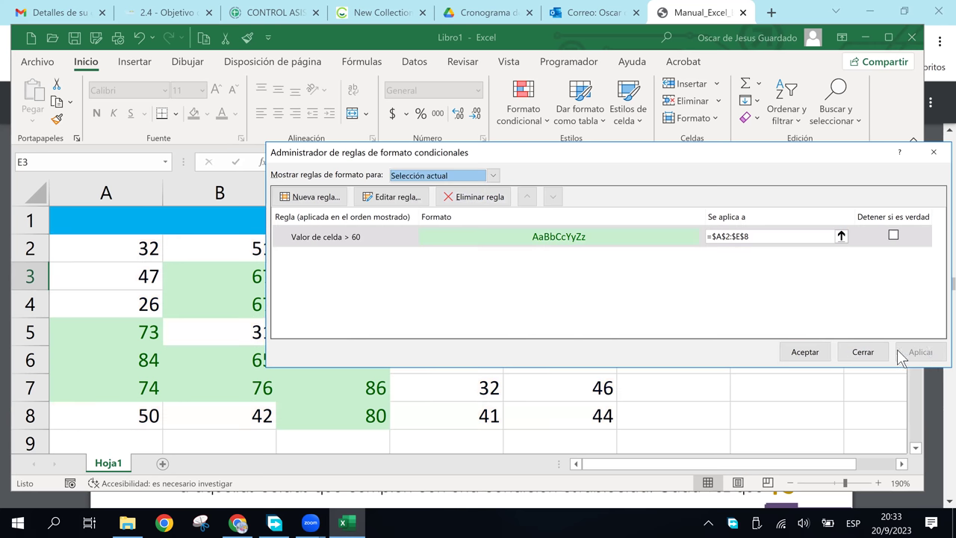
left_click(803, 352)
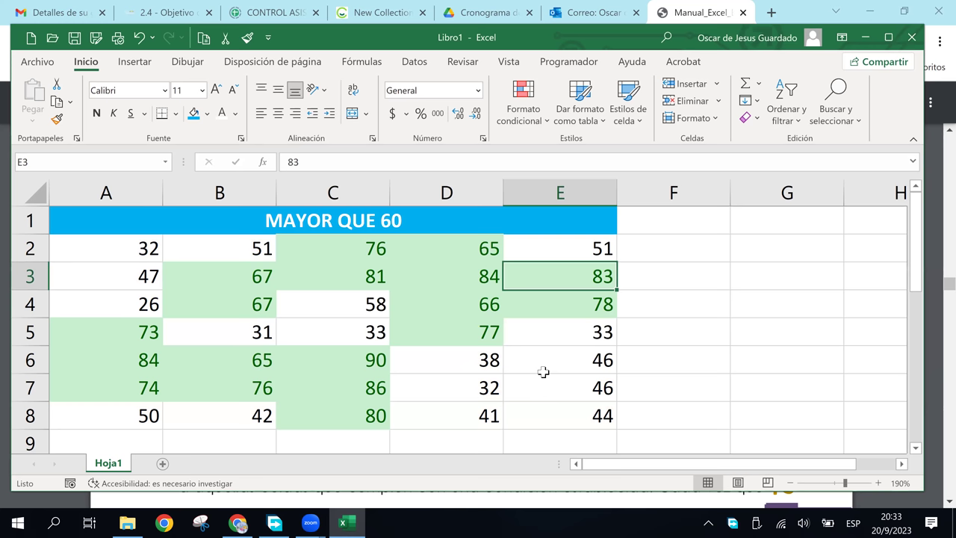
- Point out the now-plain below-60 values in column E: 33, 46, 46 and 44
left_click(567, 378)
left_click(561, 357)
left_click(588, 381)
left_click(559, 334)
left_click(594, 376)
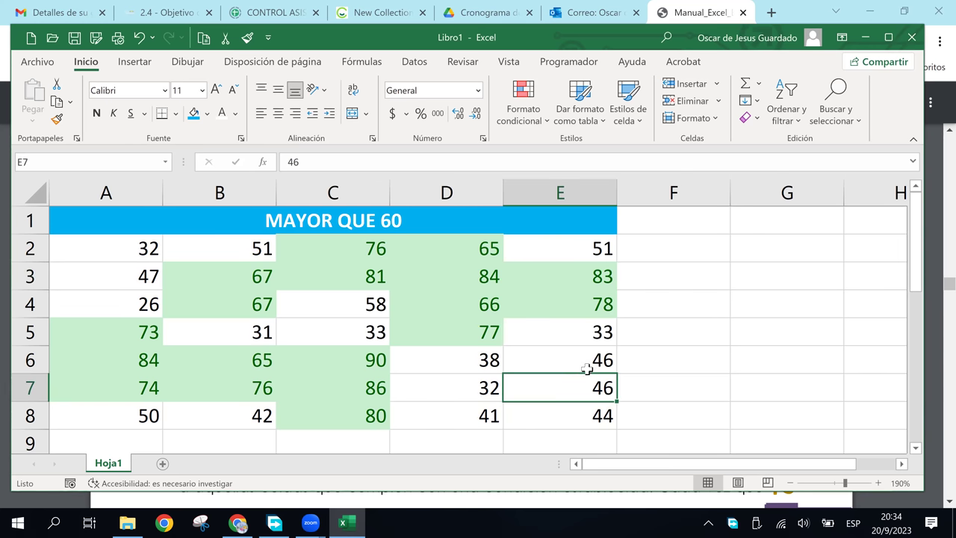
left_click(579, 278)
left_click(568, 362)
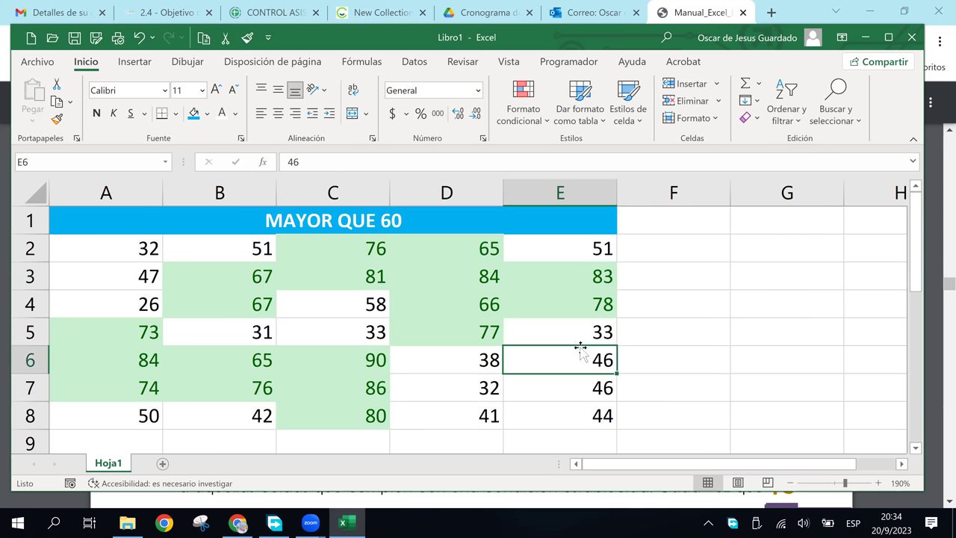
left_click(577, 336)
left_click(577, 377)
left_click(571, 359)
left_click(570, 405)
left_click(560, 386)
left_click(559, 353)
left_click(560, 338)
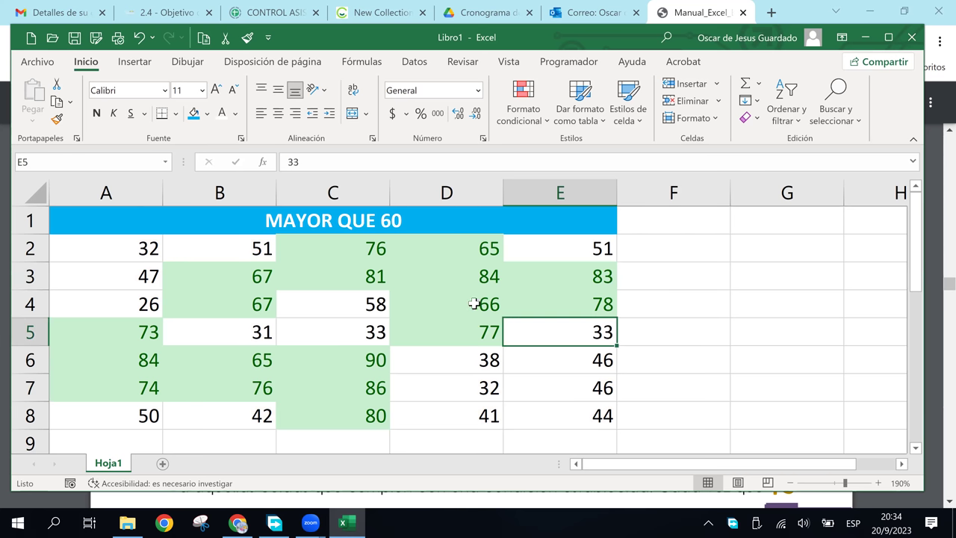
- Compare plain 51 in E2 with green 78 and 83, then go to the Archivo start screen
left_click(525, 250)
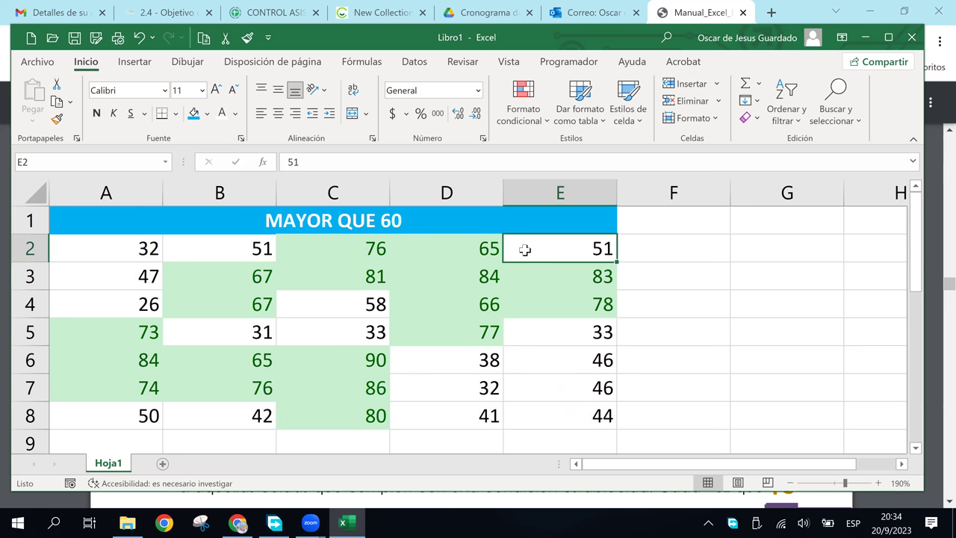
left_click(541, 296)
left_click(540, 278)
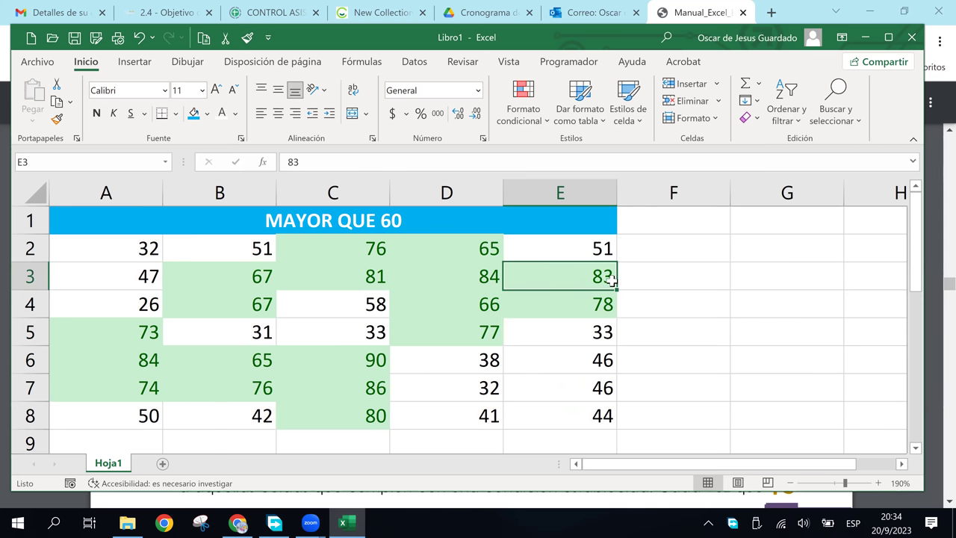
left_click(47, 63)
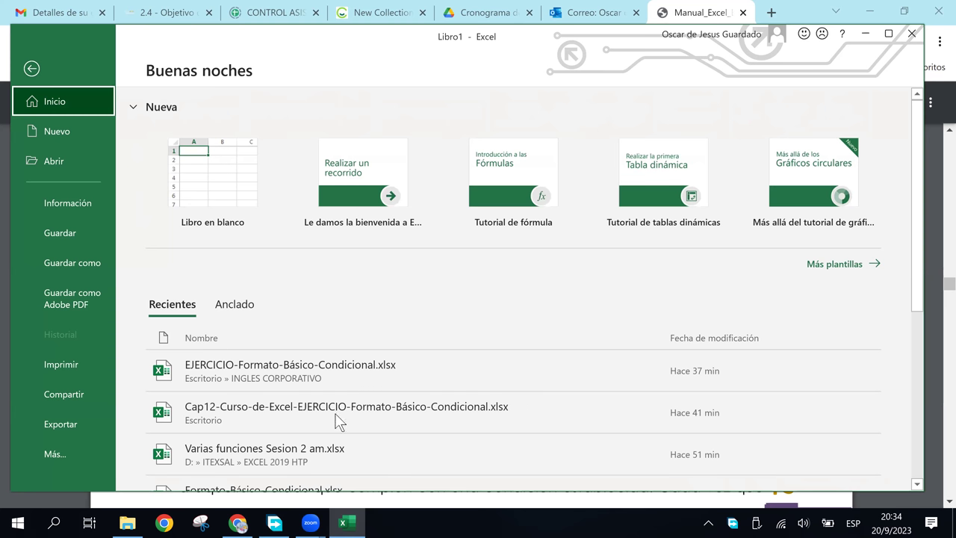
- Open Notas.xlsx from the recent files list, then minimise it to get back to Libro1
scroll(451, 409, "down", 2)
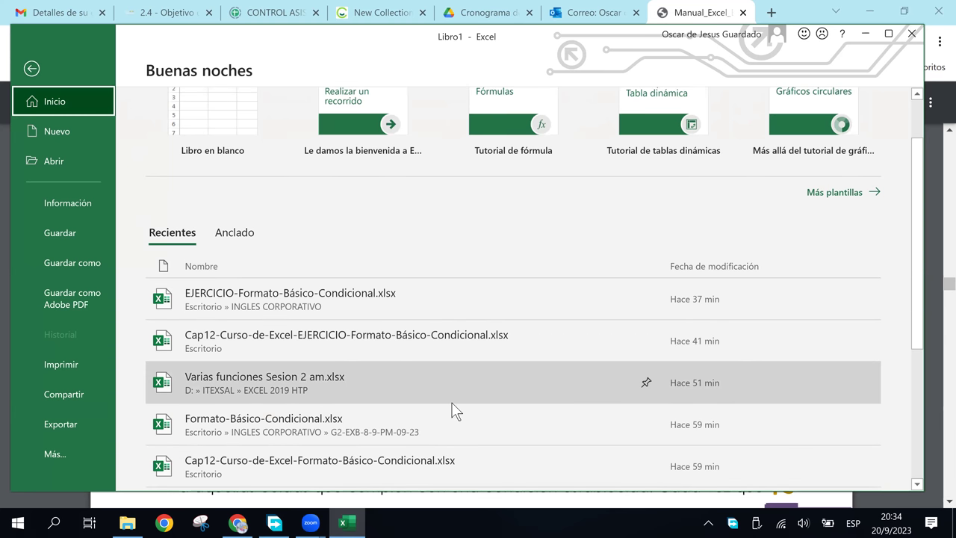
scroll(443, 402, "down", 1)
left_click(289, 466)
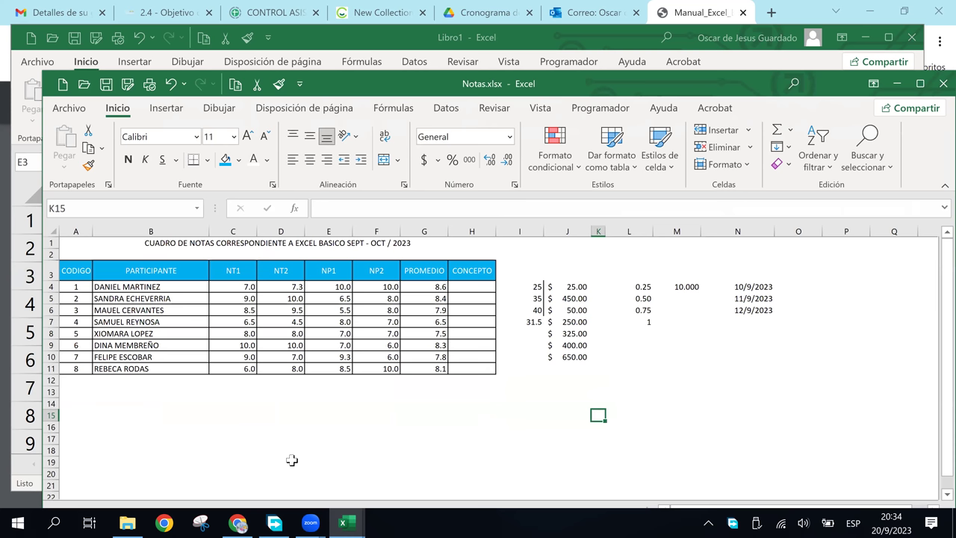
left_click(896, 84)
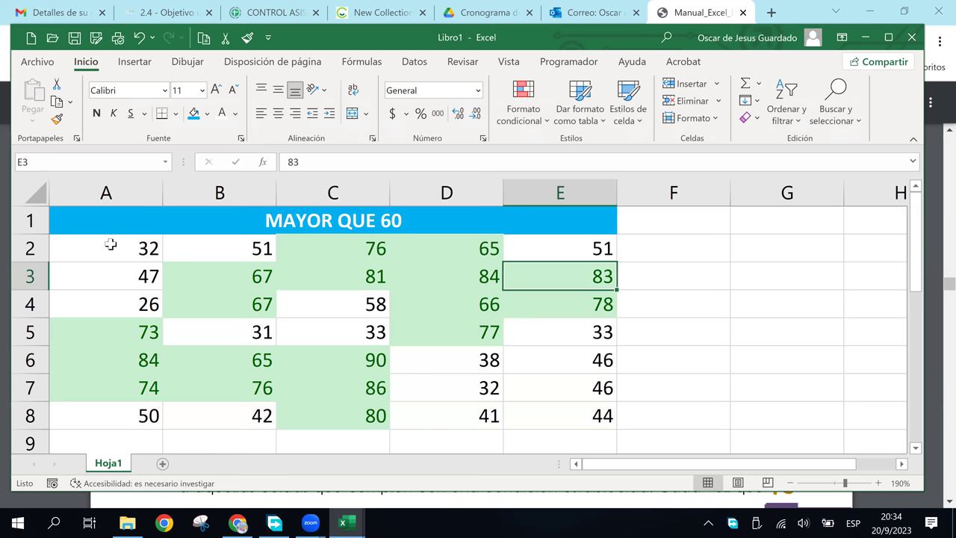
- Select the MAYOR QUE 60 numbers A2:E8 and open the Formato condicional menu
left_click_drag(101, 247, 559, 426)
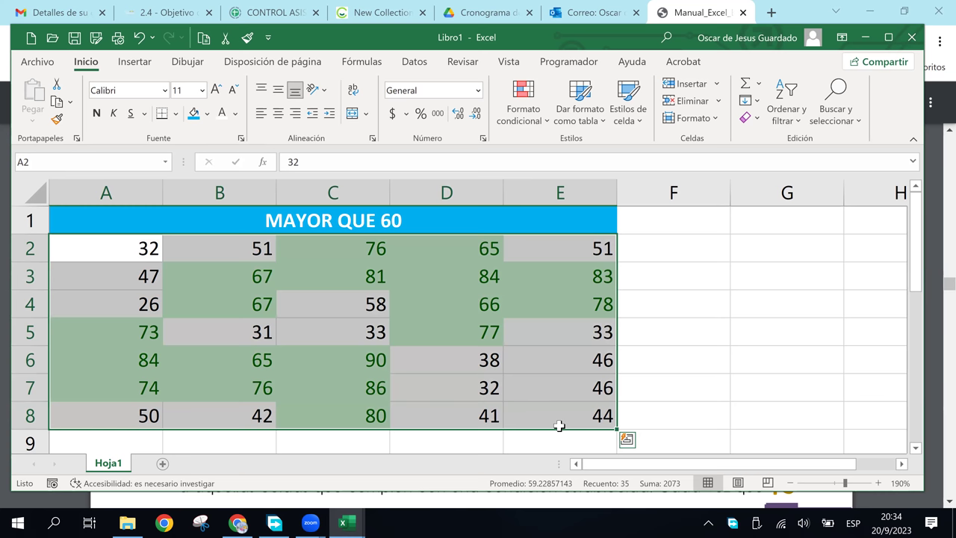
left_click(545, 129)
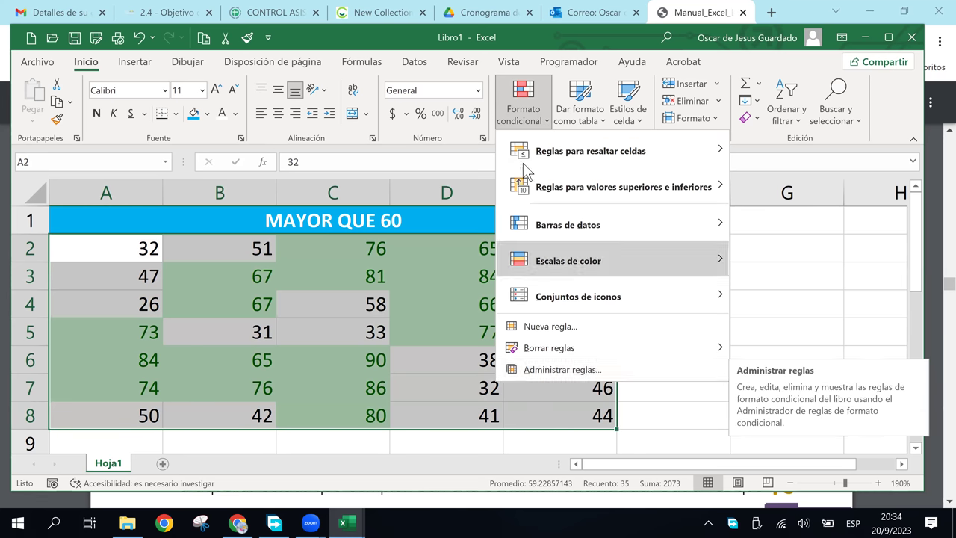
- In Administrar reglas, select the 'Valor de celda > 60' rule and open it for editing
left_click(544, 369)
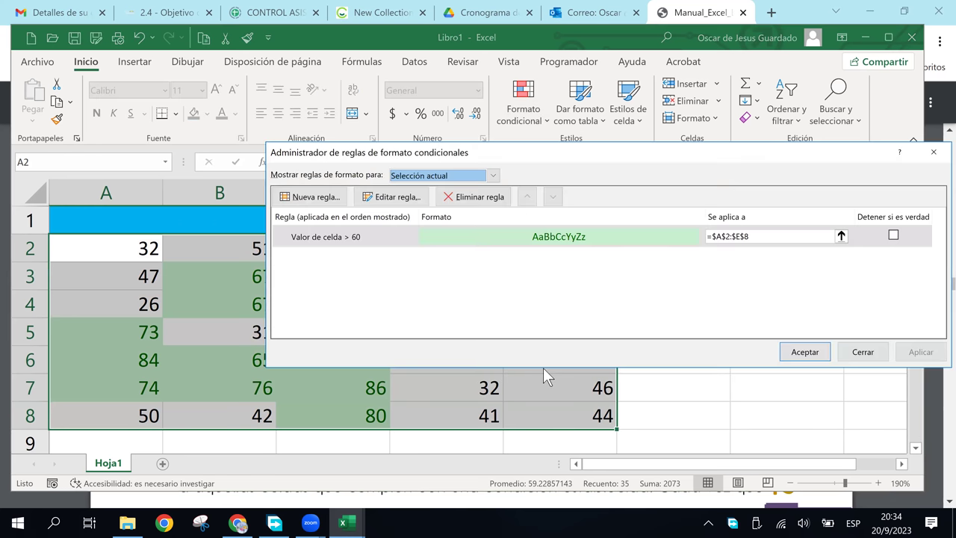
left_click(407, 242)
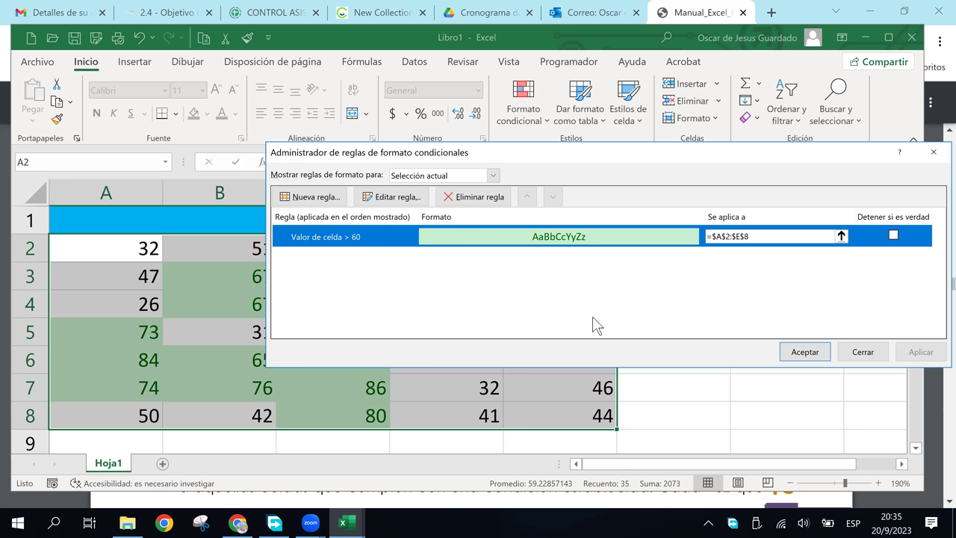
left_click(381, 198)
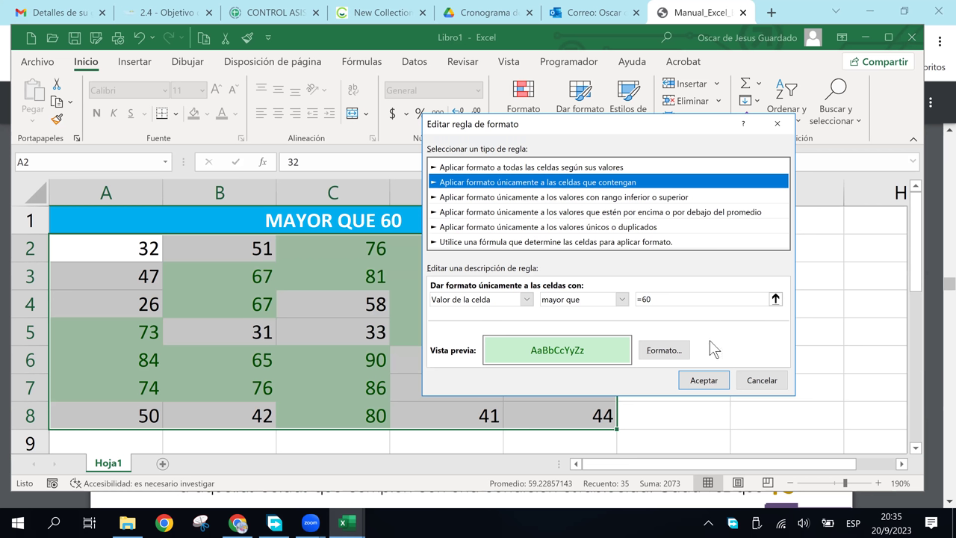
- Give the greater-than-60 rule's format a dotted outline border and save the edited rule
left_click(675, 358)
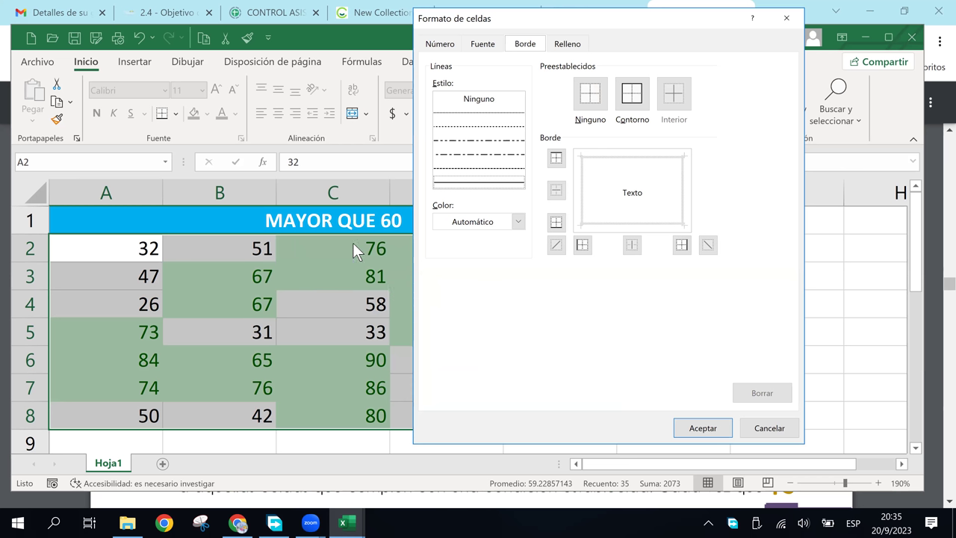
left_click(482, 125)
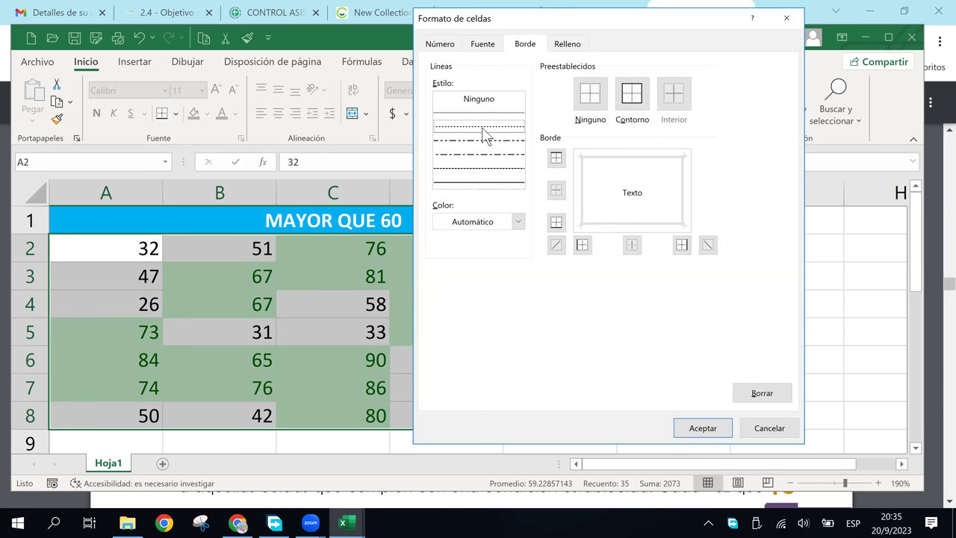
left_click(636, 95)
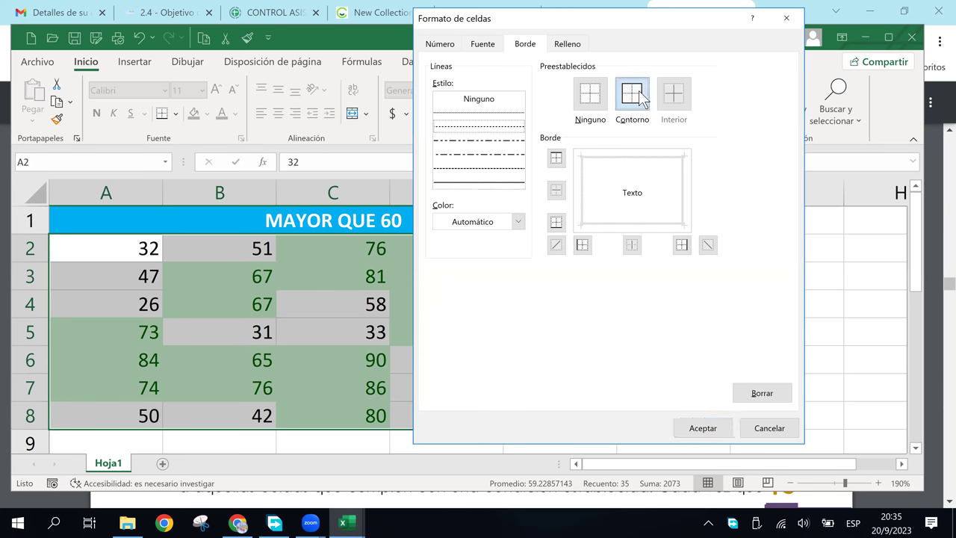
left_click(708, 437)
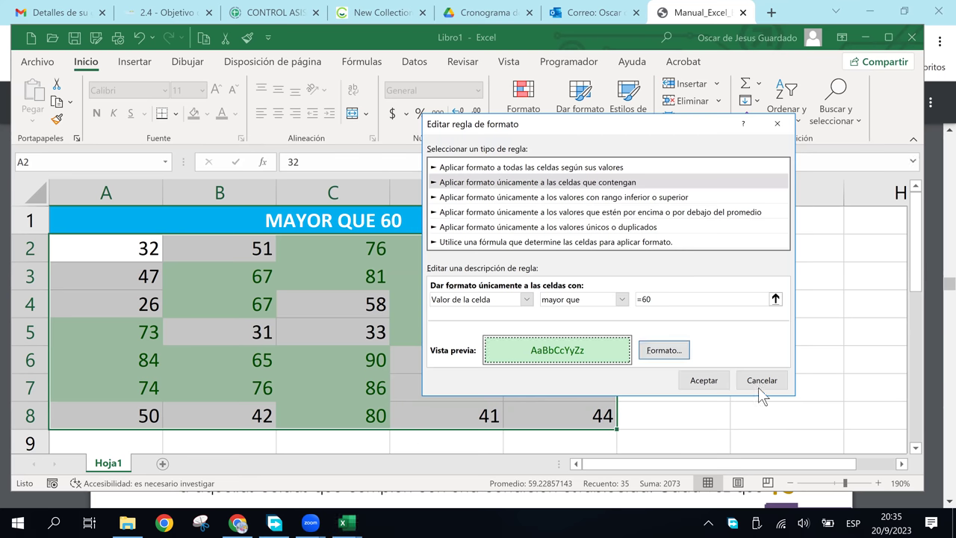
left_click(703, 381)
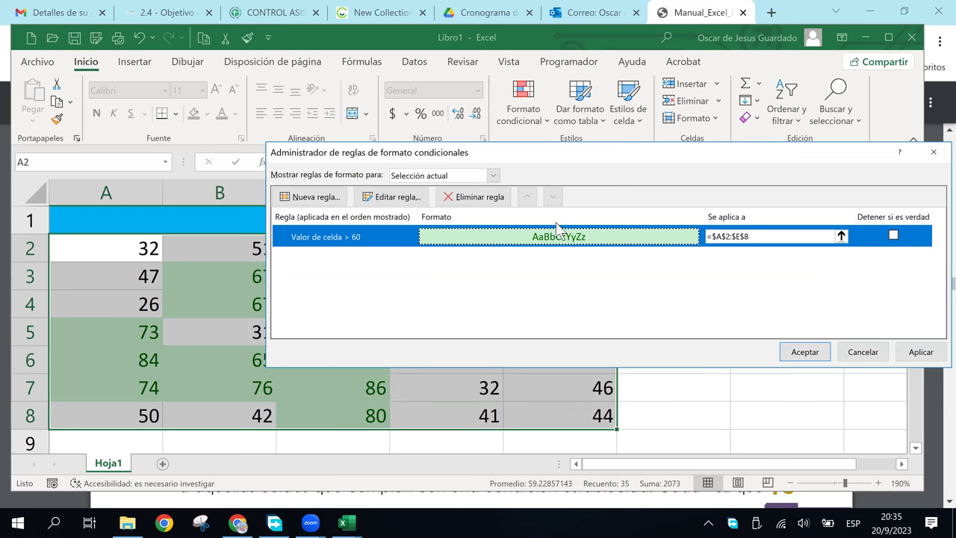
- Apply the rule to A2:E8, close the rules manager and deselect the range
left_click(923, 355)
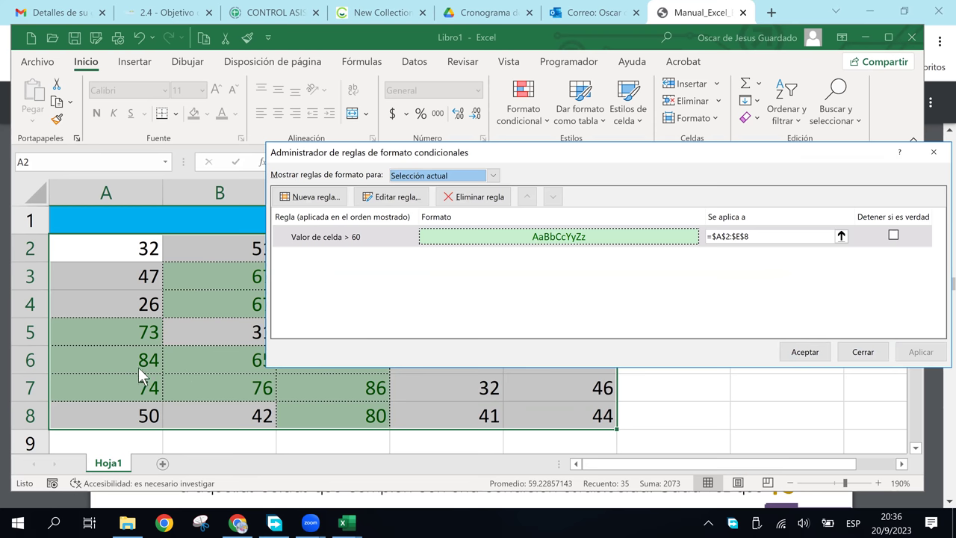
left_click(812, 355)
left_click(523, 365)
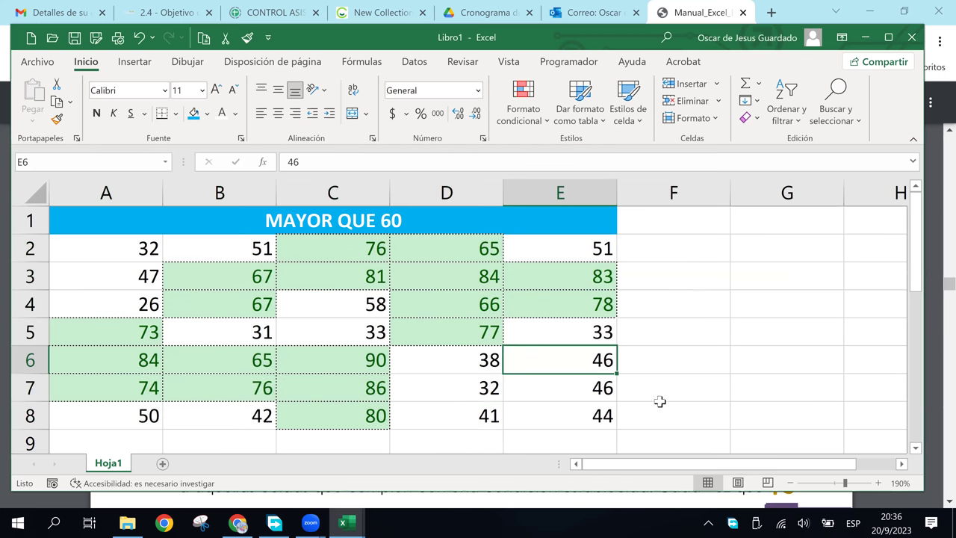
- Zoom in and inspect the highlighted column D values 84, 66 and 77
left_click(709, 328)
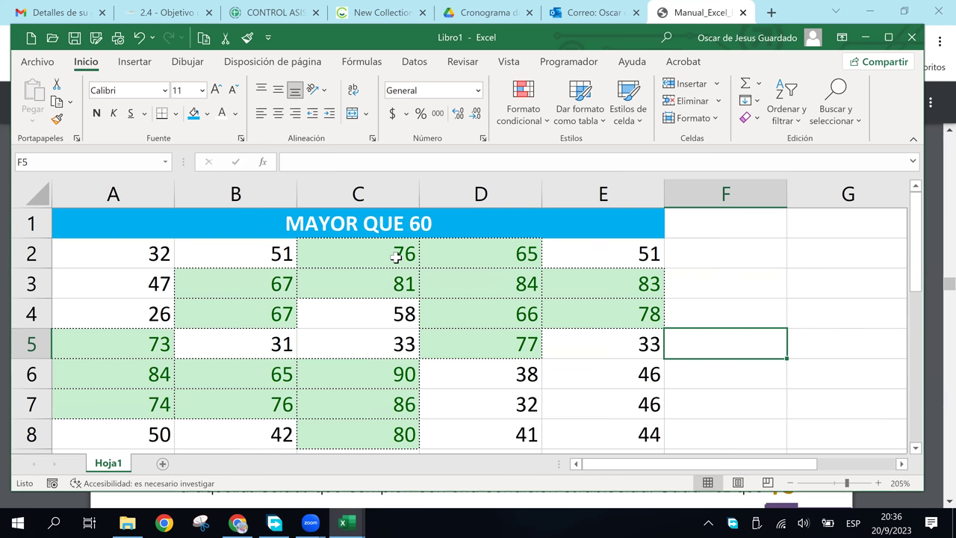
scroll(396, 257, "up", 2)
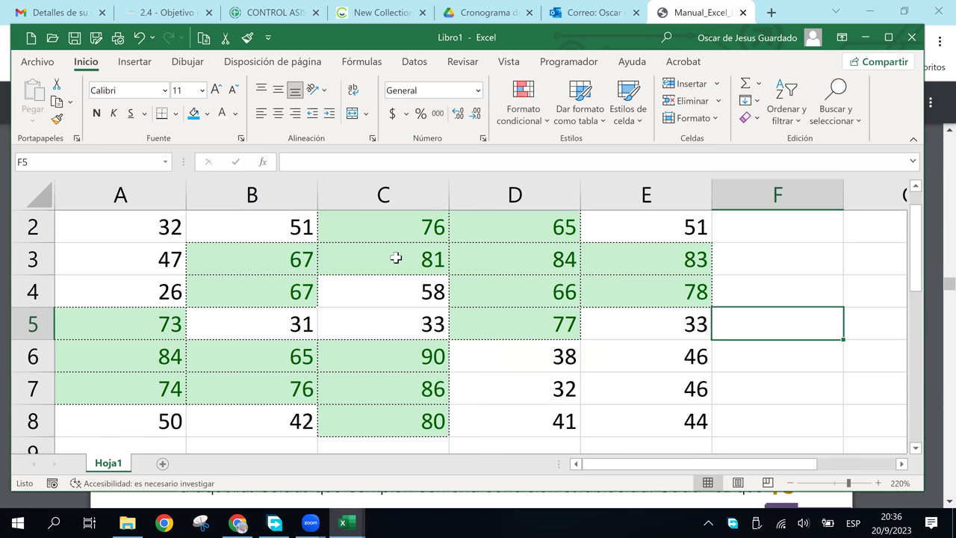
left_click(500, 299)
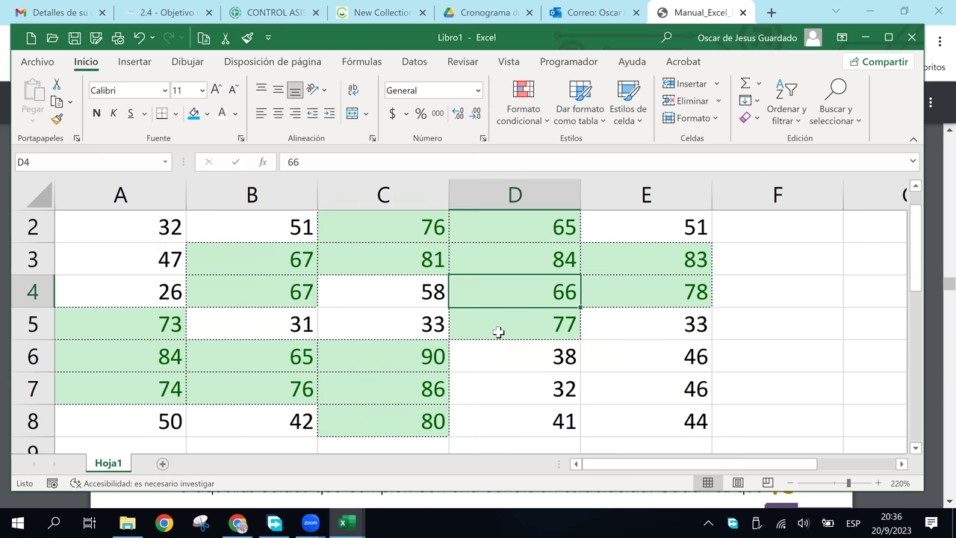
scroll(498, 331, "up", 1)
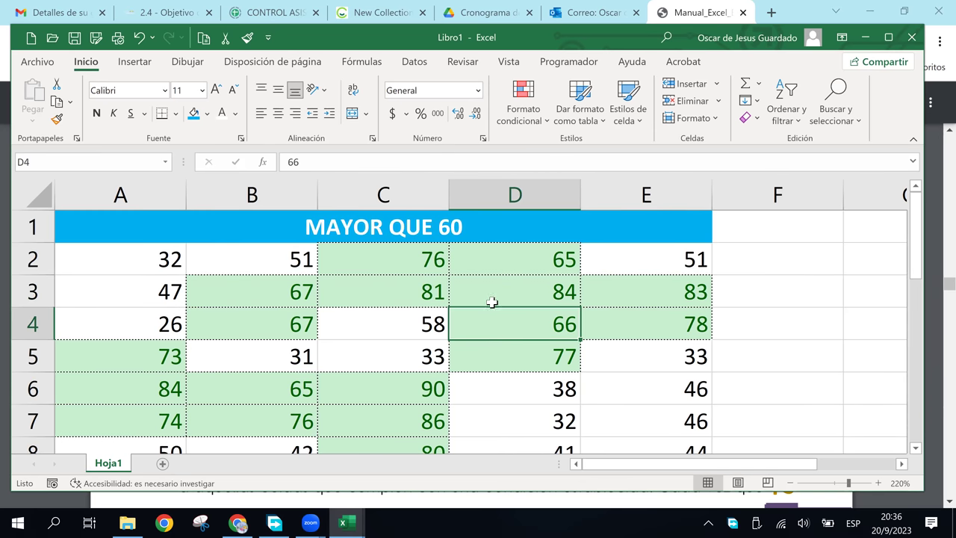
left_click(493, 272)
left_click(493, 295)
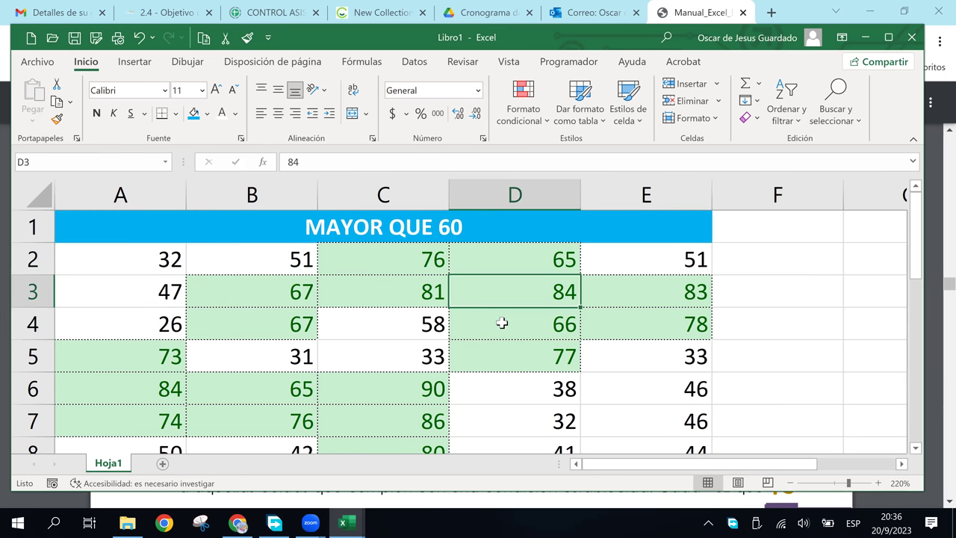
left_click(548, 332)
left_click(525, 358)
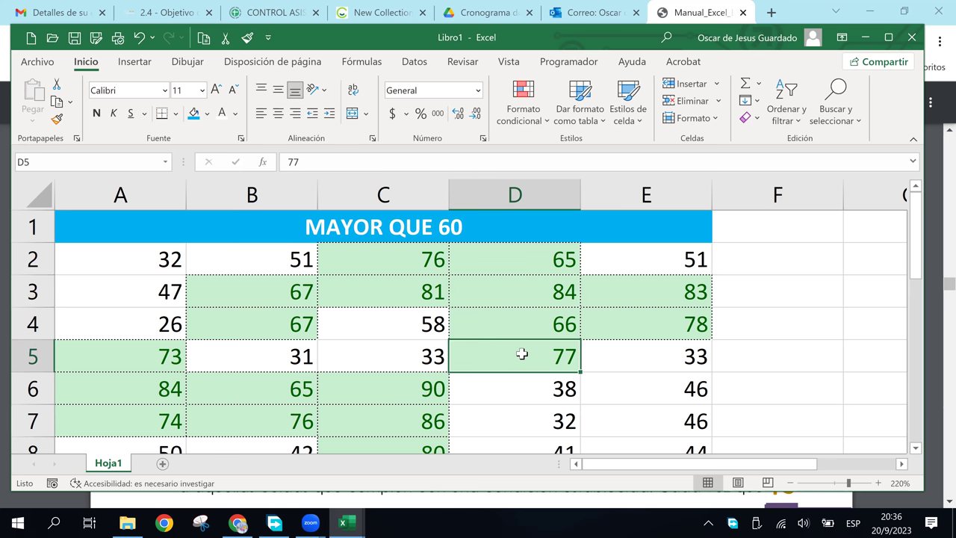
- Show the taskbar previews of the open workbooks Libro1 and Notas.xlsx
left_click(493, 324)
left_click(346, 525)
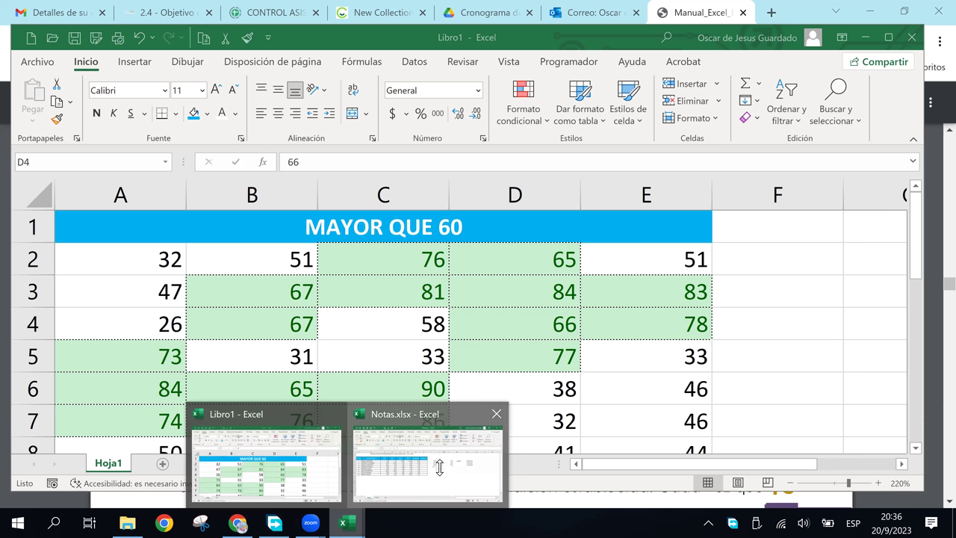
left_click(440, 467)
- Bring Notas.xlsx to the front and delete the leftover figures in I3:O12
left_click(281, 333)
left_click(177, 310)
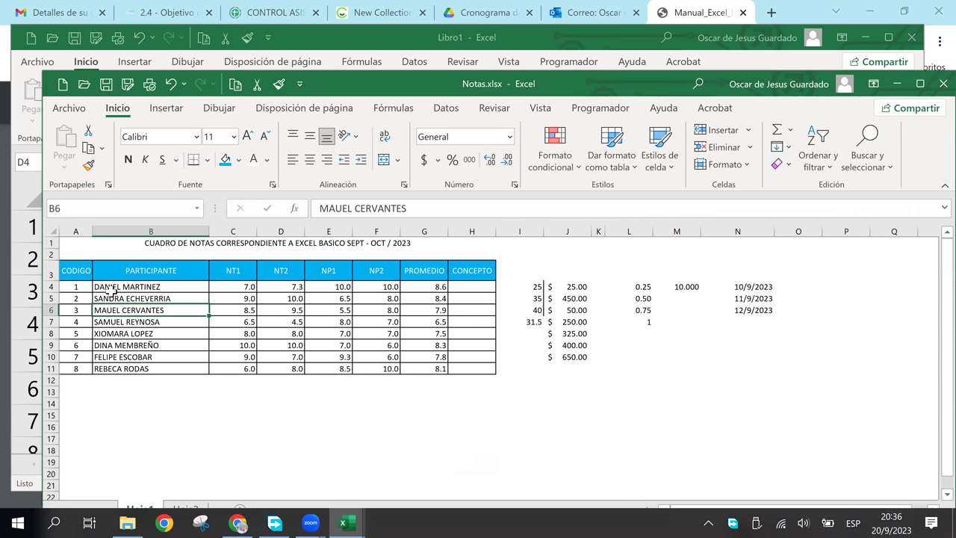
left_click(91, 288)
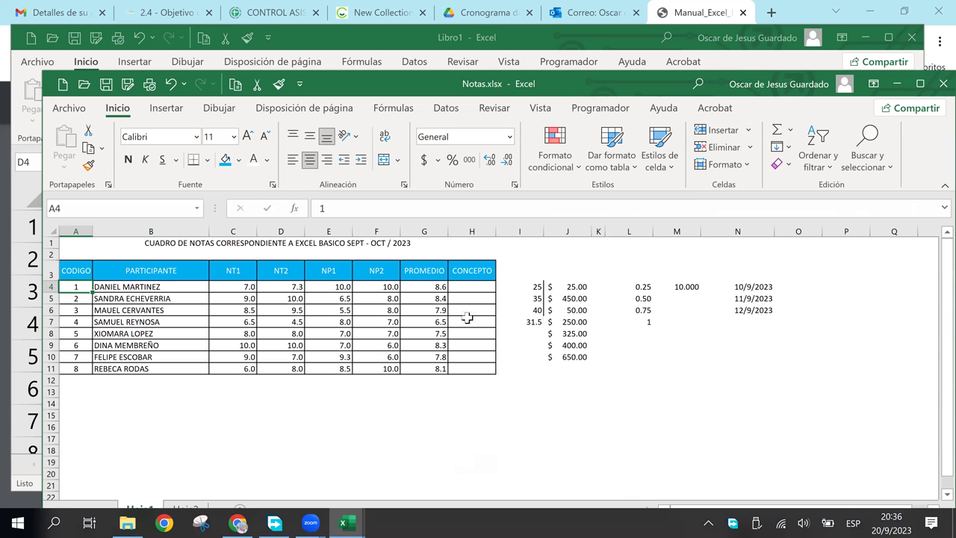
mouse_move(523, 273)
left_mouse_down()
mouse_move(744, 324)
mouse_move(787, 376)
left_mouse_up()
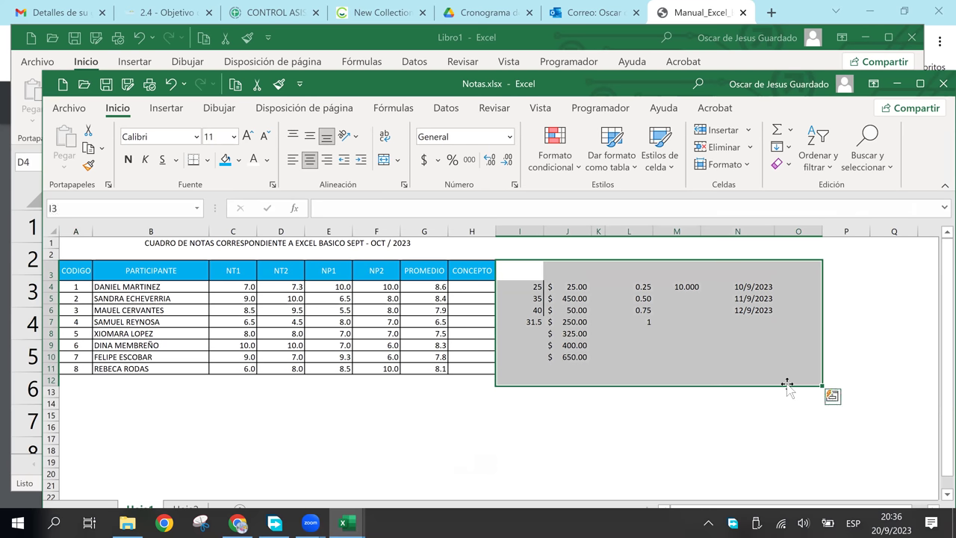
key("Delete")
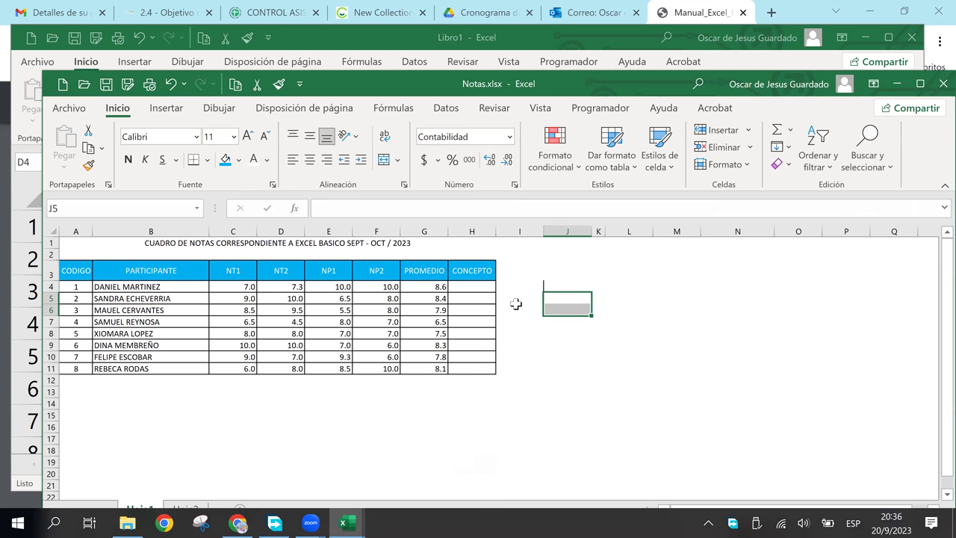
left_click(520, 297)
- Remove the leftover borders from cells J4:J9 with No Border
left_click(528, 287)
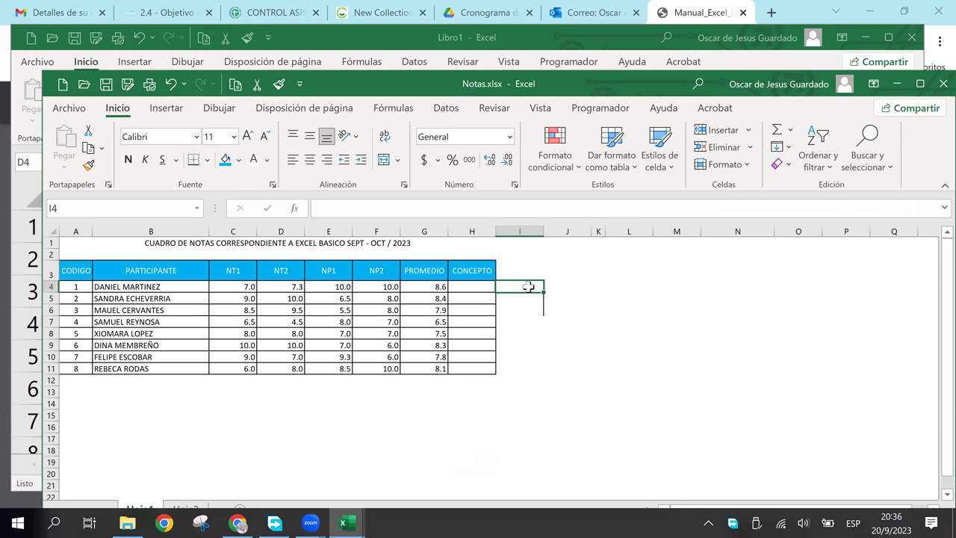
left_click_drag(526, 289, 538, 331)
left_click_drag(580, 284, 581, 336)
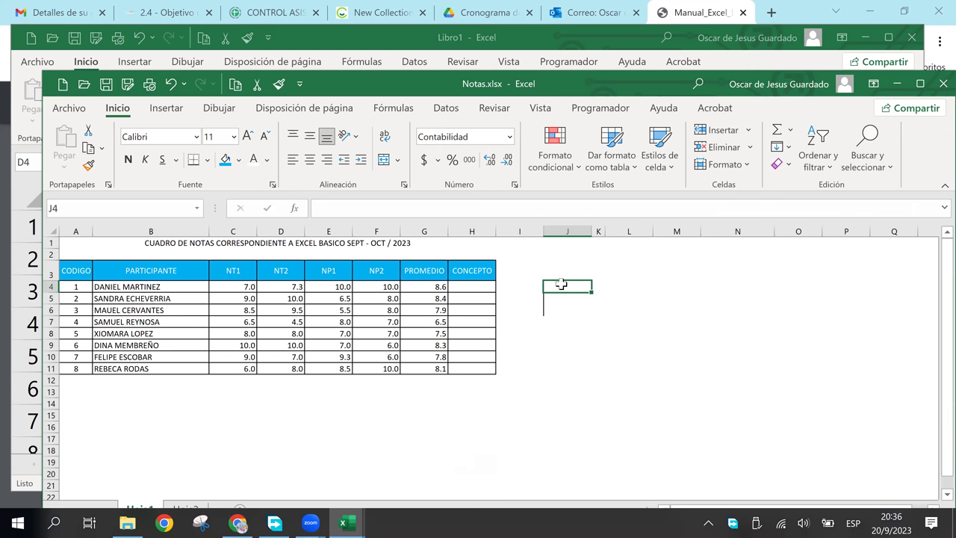
left_click(209, 159)
left_click(248, 292)
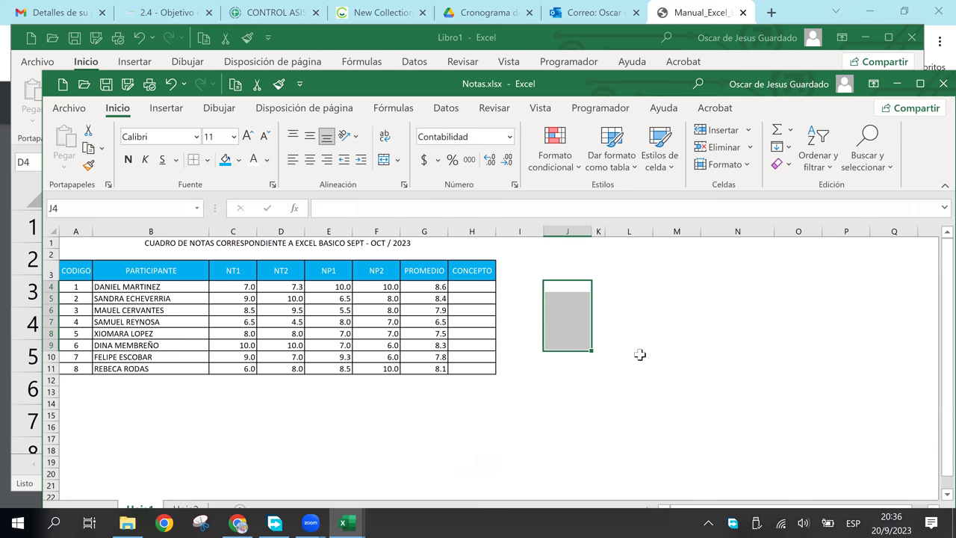
left_click(641, 355)
left_click(472, 275)
left_click(568, 333)
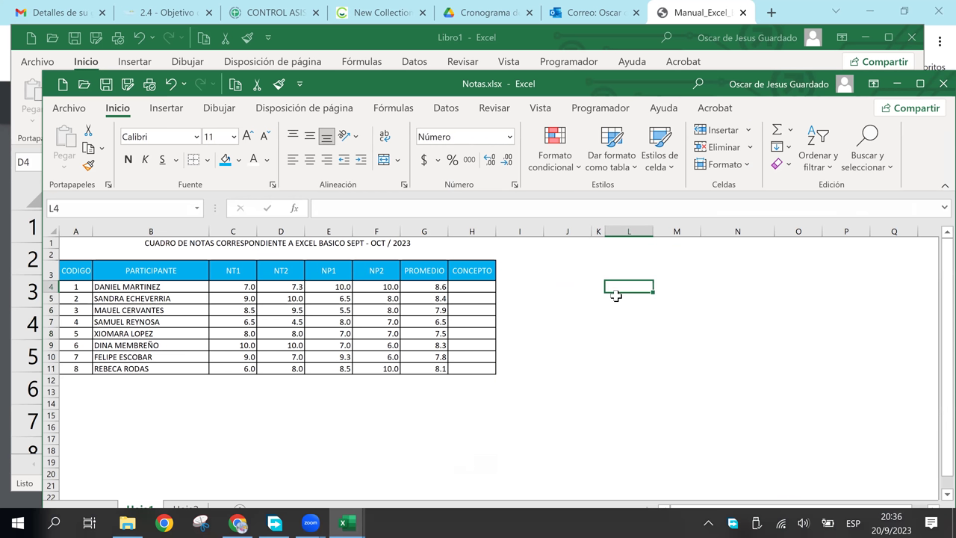
- Scroll back to columns A and B and select the first CONCEPTO cell H4
scroll(616, 295, "up", 3, "ctrl")
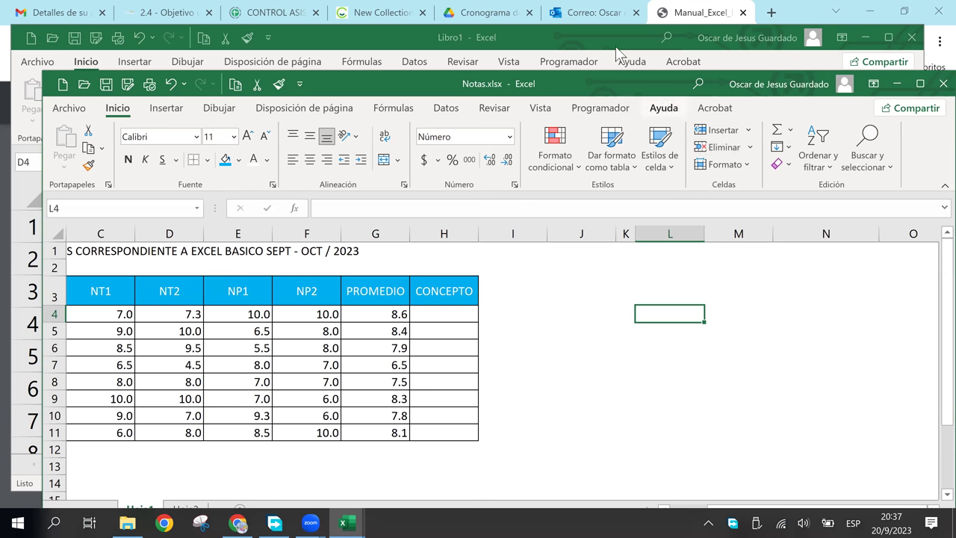
left_click_drag(617, 49, 617, 43)
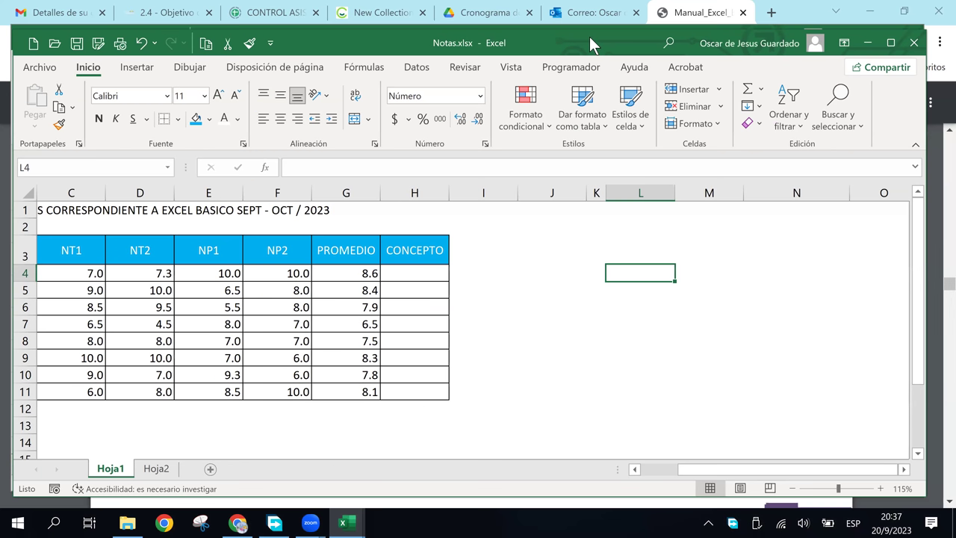
left_click(635, 469)
left_click(635, 469)
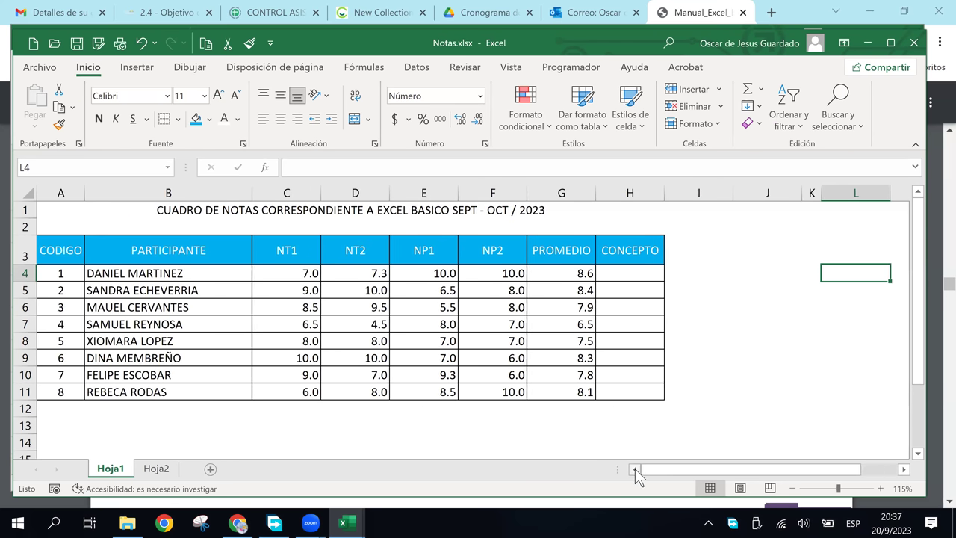
left_click(635, 277)
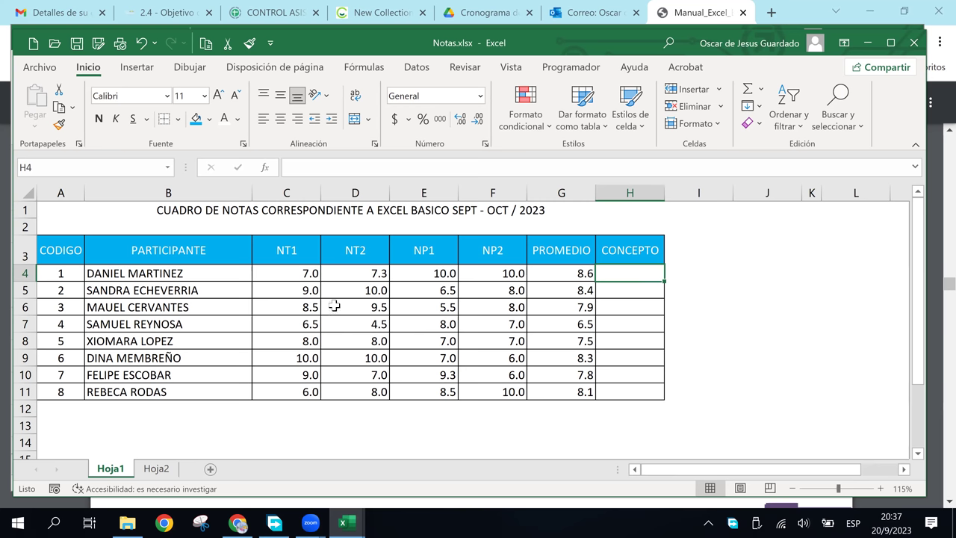
left_click_drag(298, 278, 486, 409)
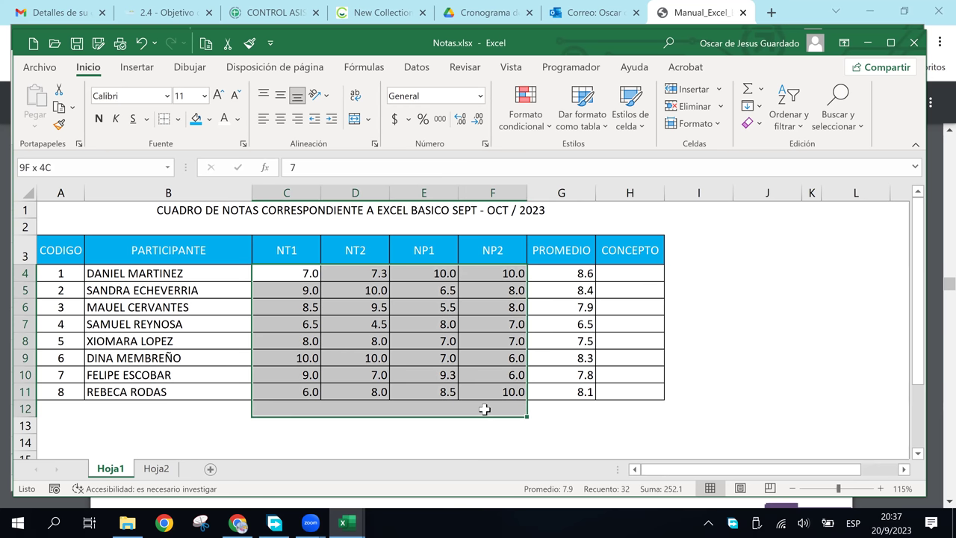
left_click(421, 373)
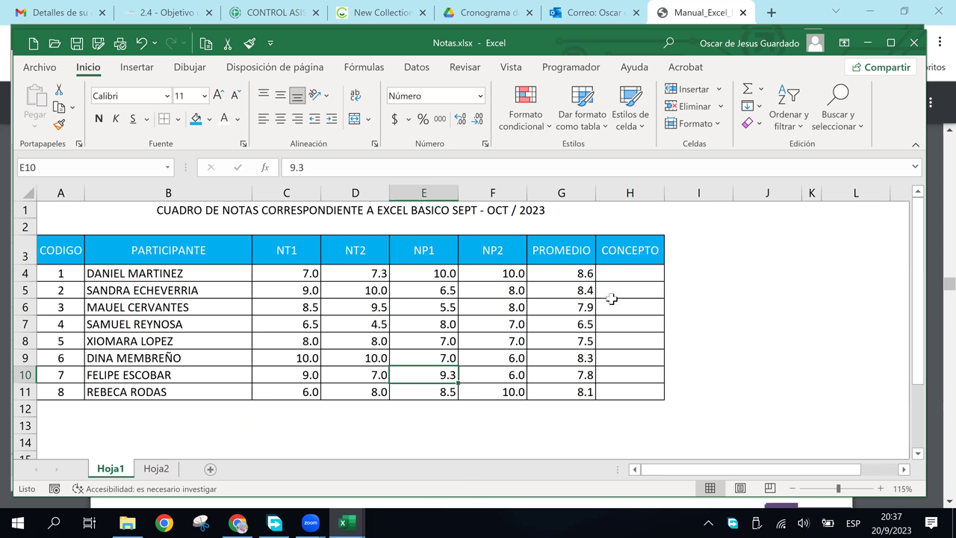
left_click(611, 271)
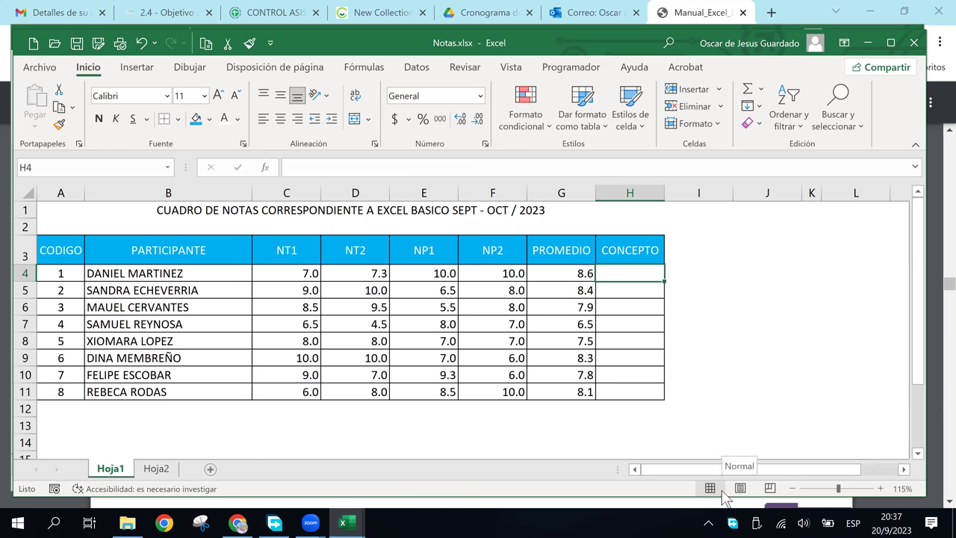
- In H4, type =SI(G4>=6, with G4 clicked as the PROMEDIO reference, and start the first quoted result
type("=")
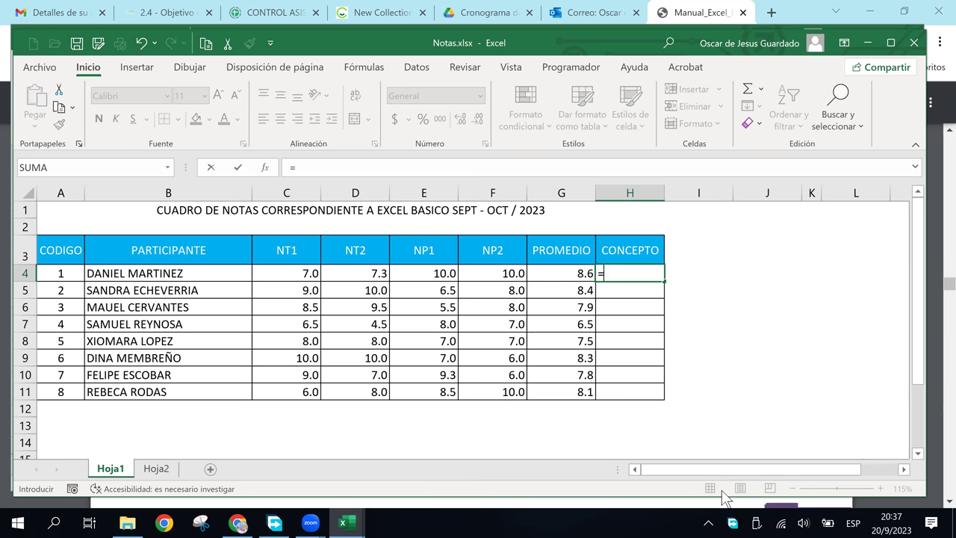
type("SI")
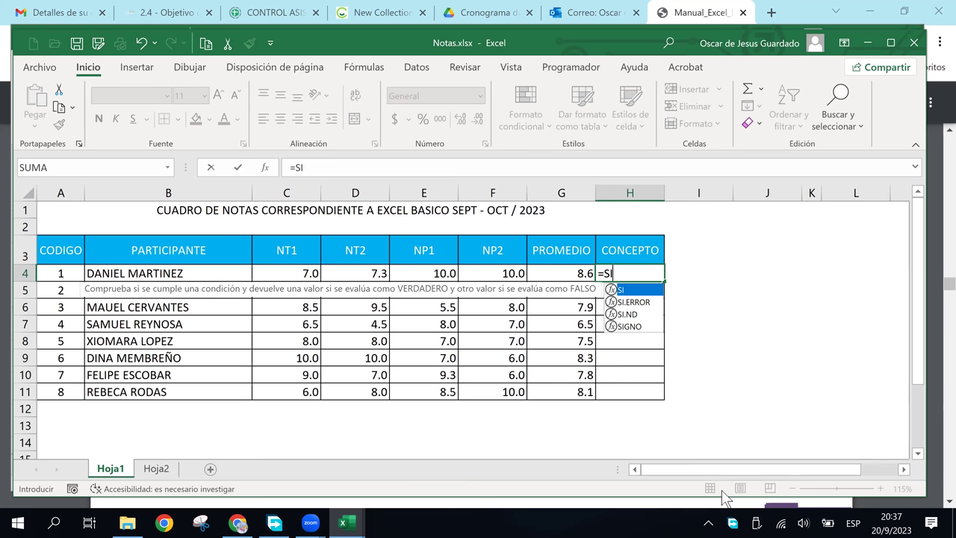
type("(")
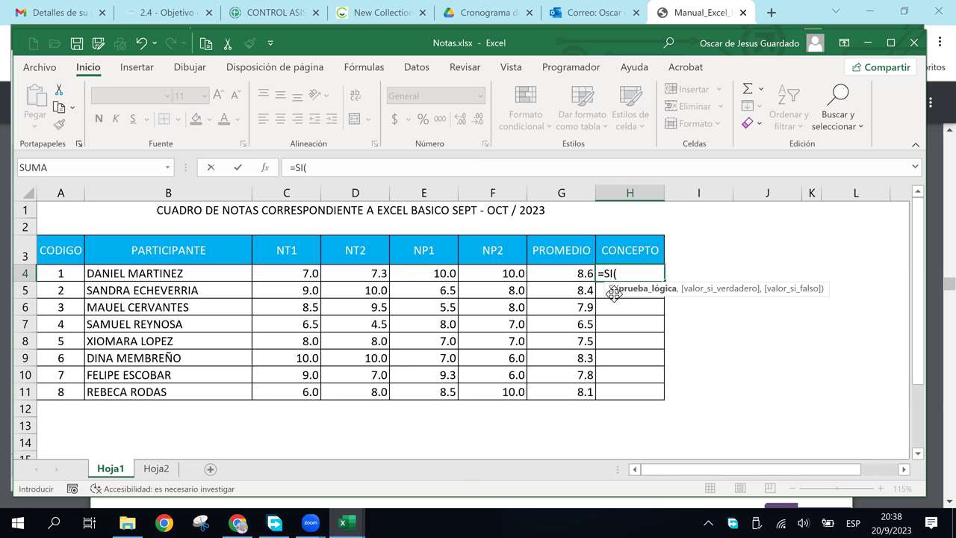
left_click(579, 273)
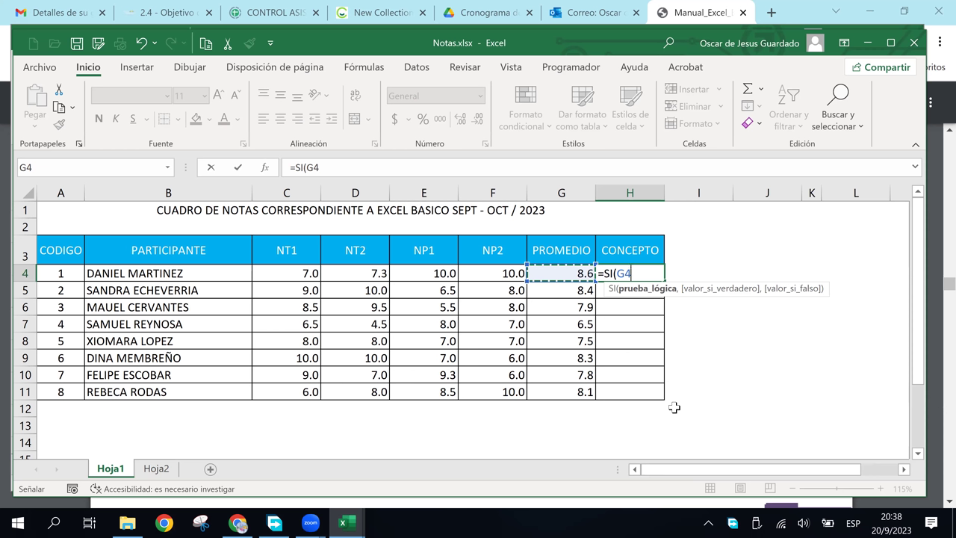
type(">")
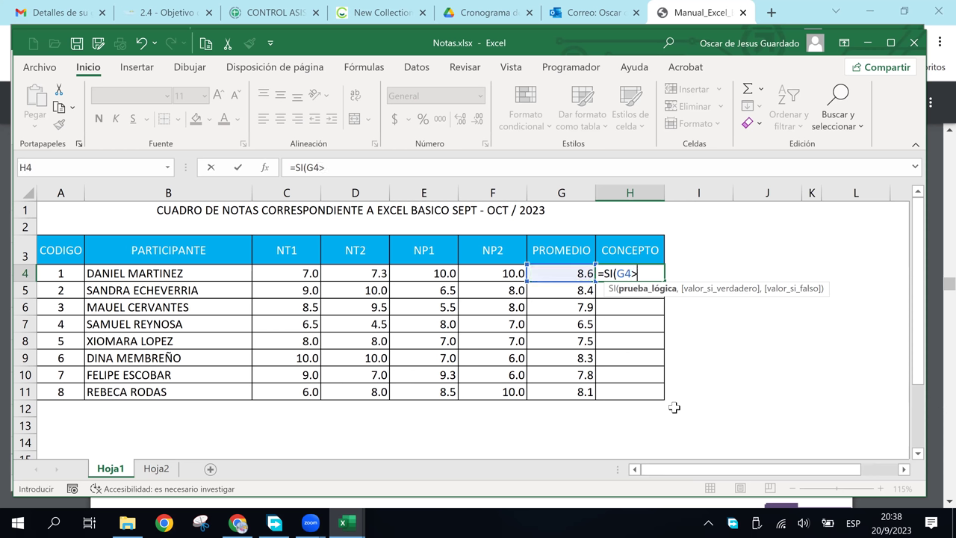
type("=")
type("6")
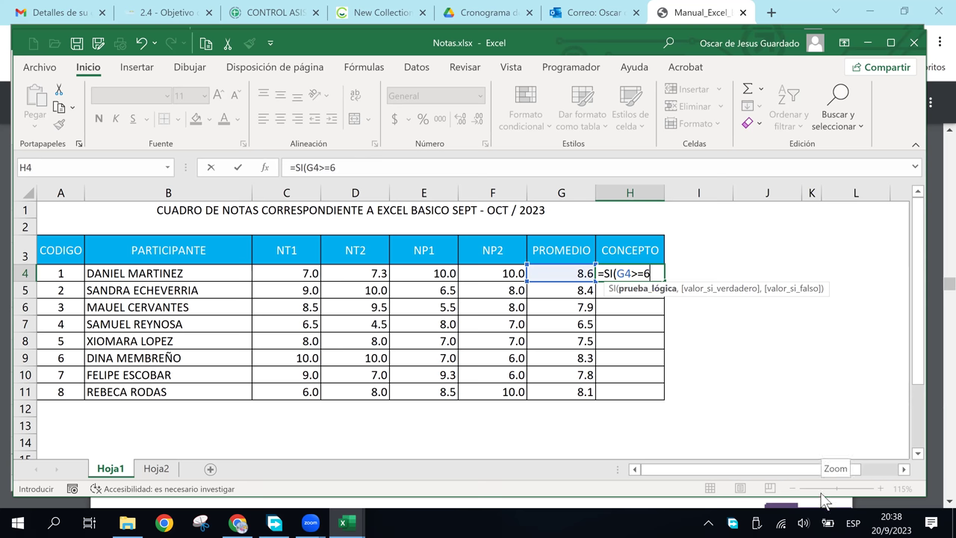
type(",")
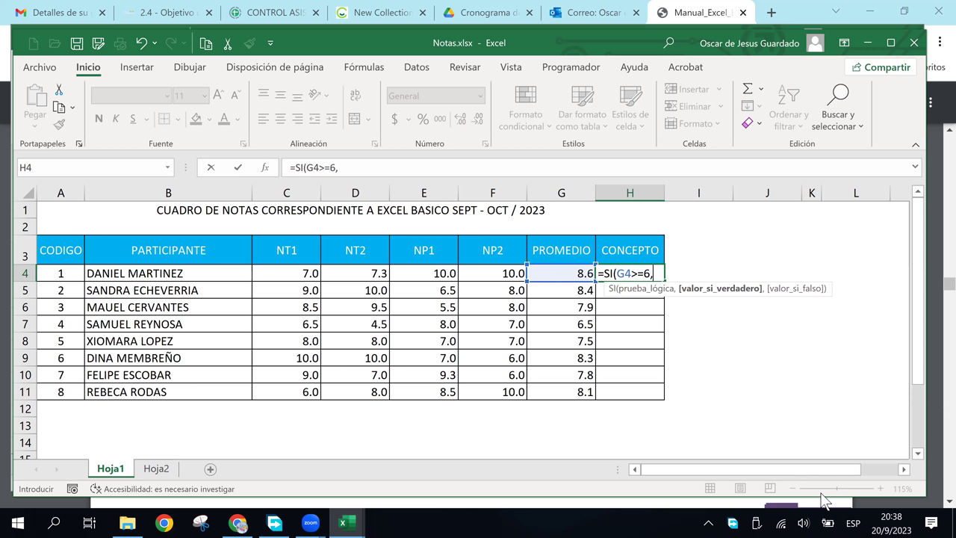
type("\"")
type("aPR")
- Finish H4 as =SI(G4>=6,"APROBADO","REPROBADO") and review its arguments in the tooltip
key("BackSpace")
key("BackSpace")
key("BackSpace")
type("APROBADO")
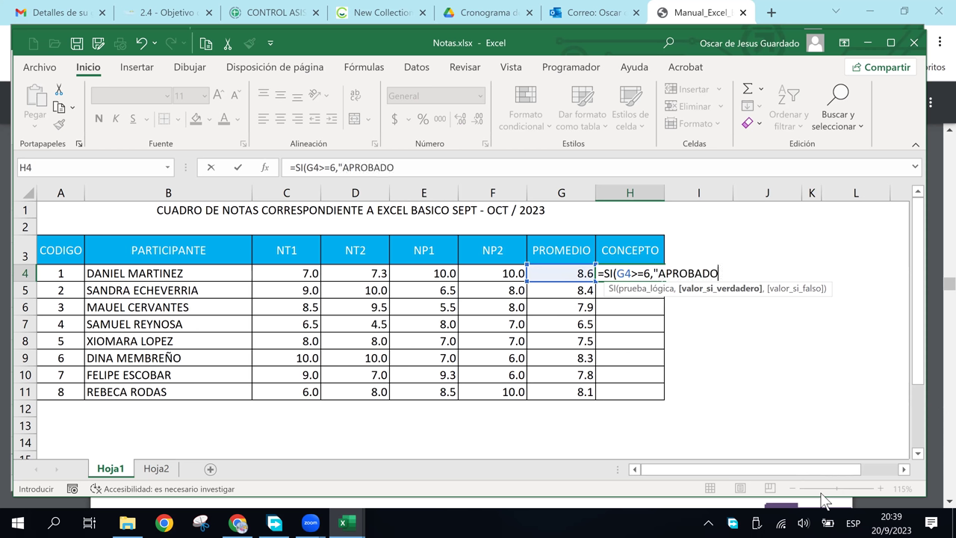
type("\"")
type(",")
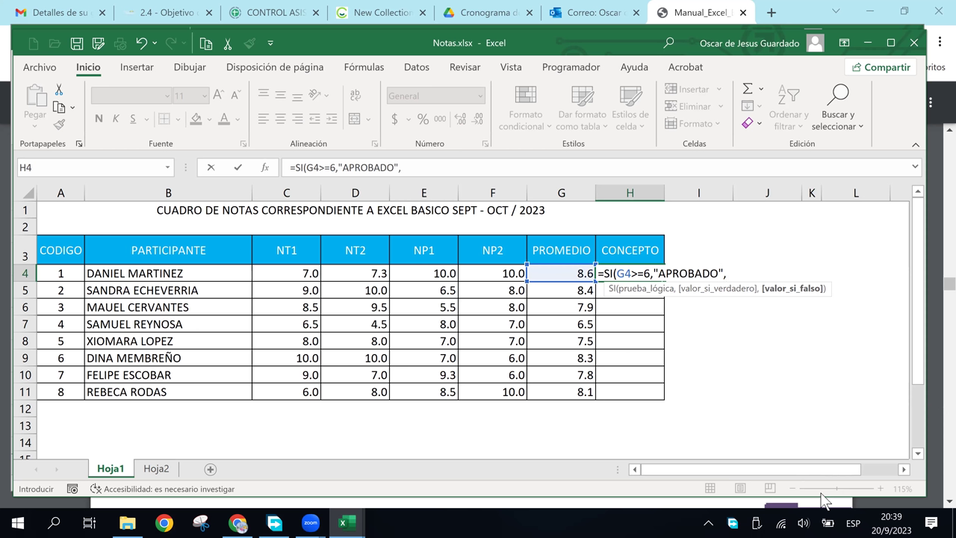
type("\"")
type("REPR")
type("OBADO")
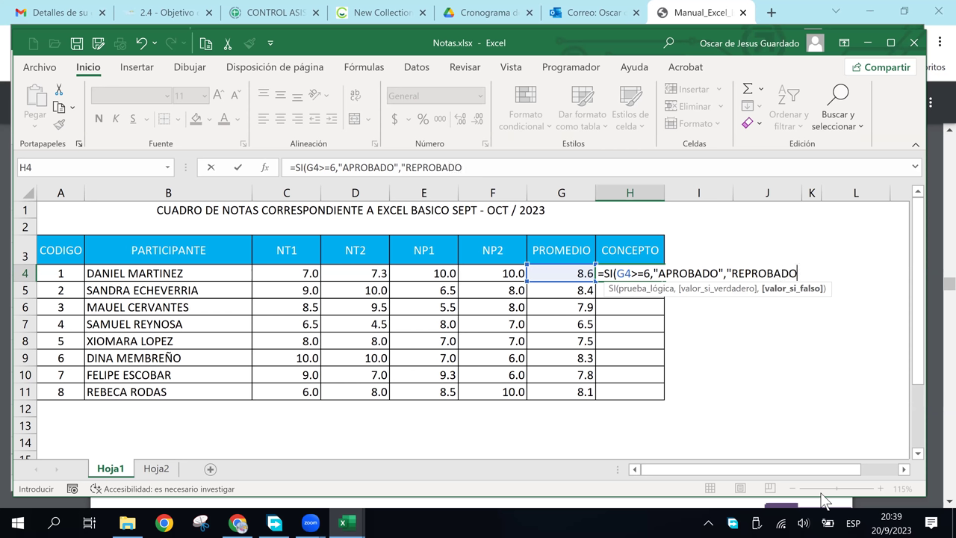
type("\"")
type(")")
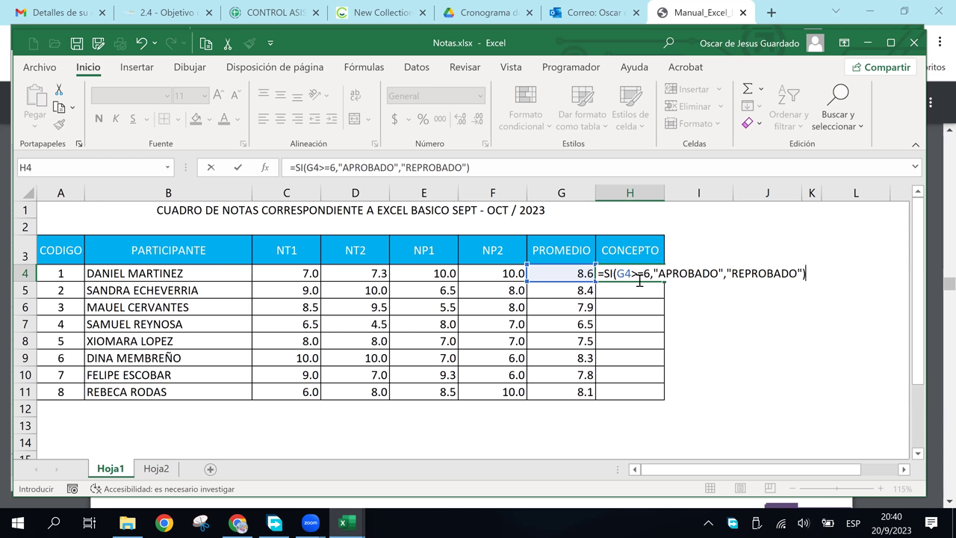
left_click(692, 275)
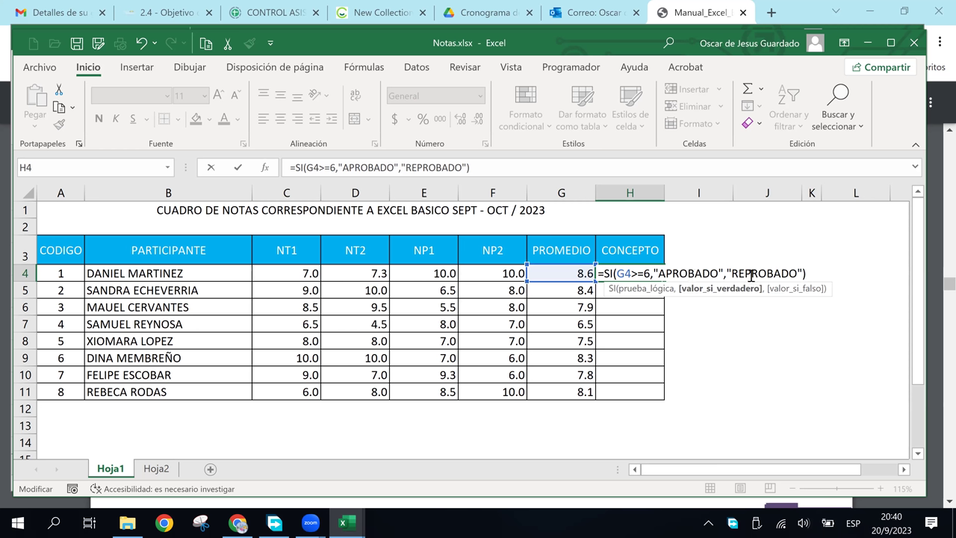
left_click(756, 274)
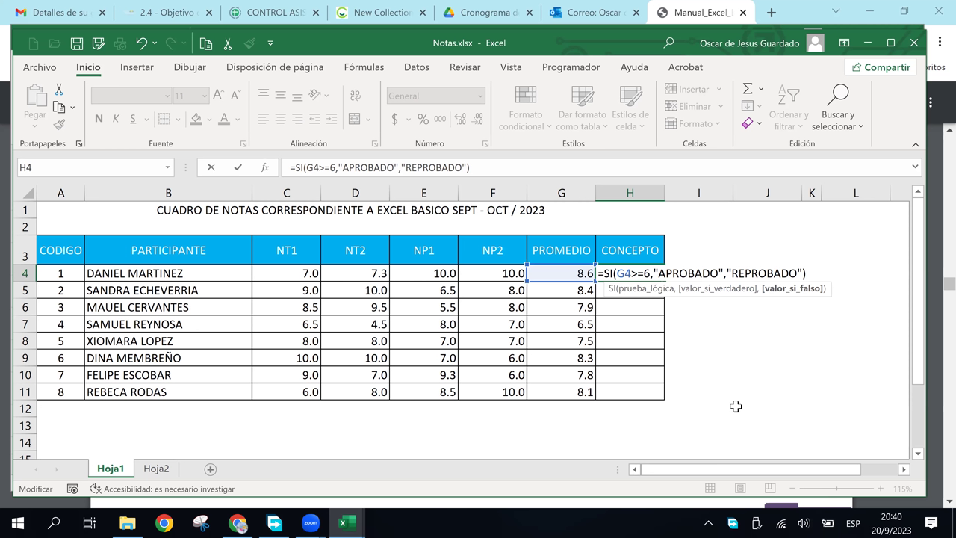
left_click(814, 268)
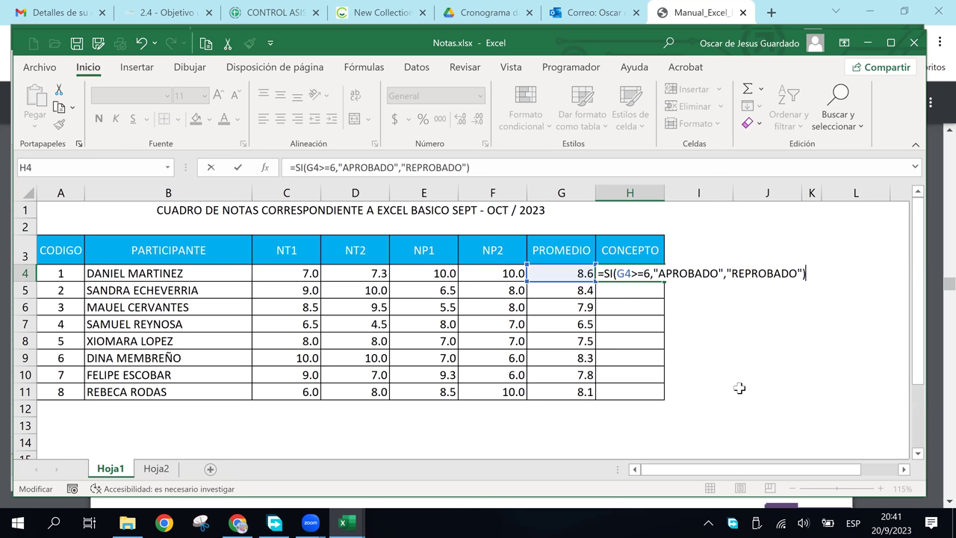
- Enter the H4 formula and fill it down the CONCEPTO column to H11
key("Return")
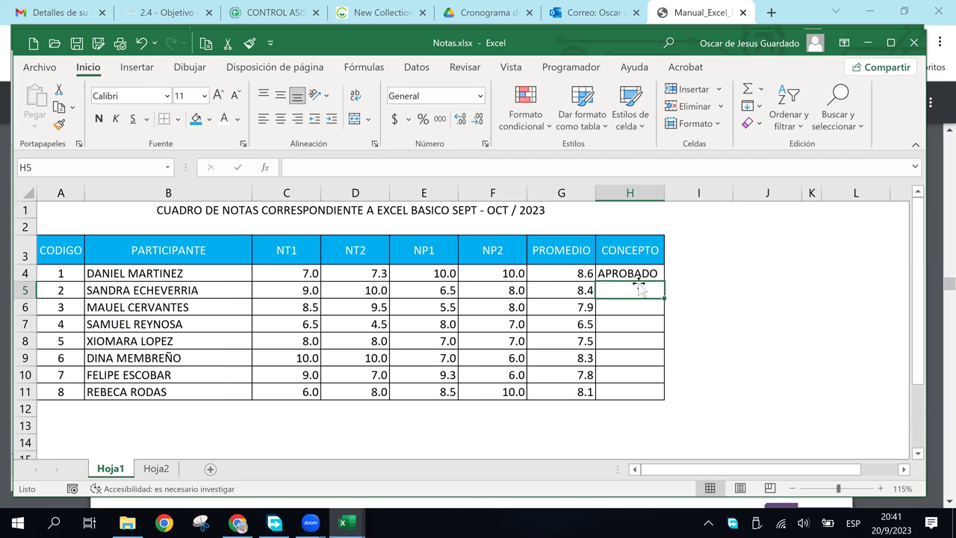
left_click(636, 275)
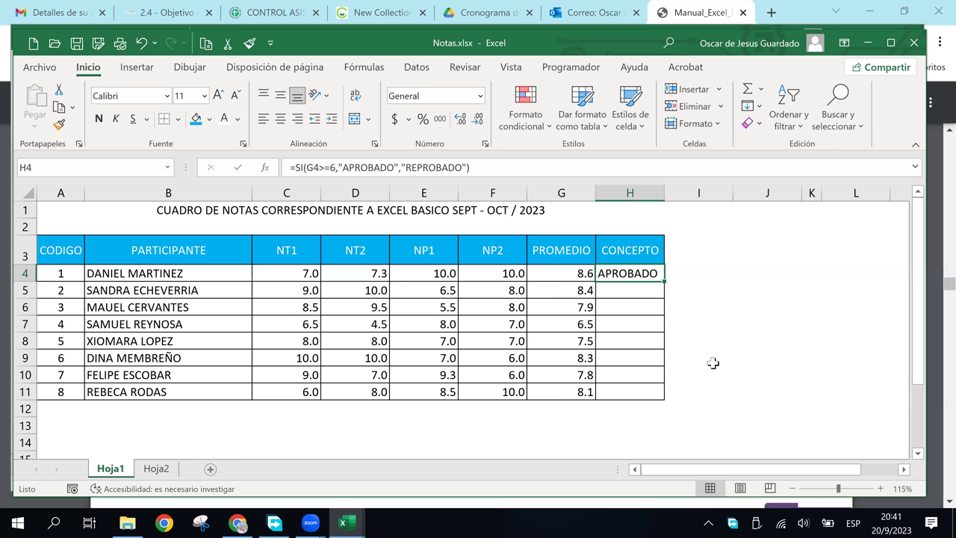
double_click(663, 284)
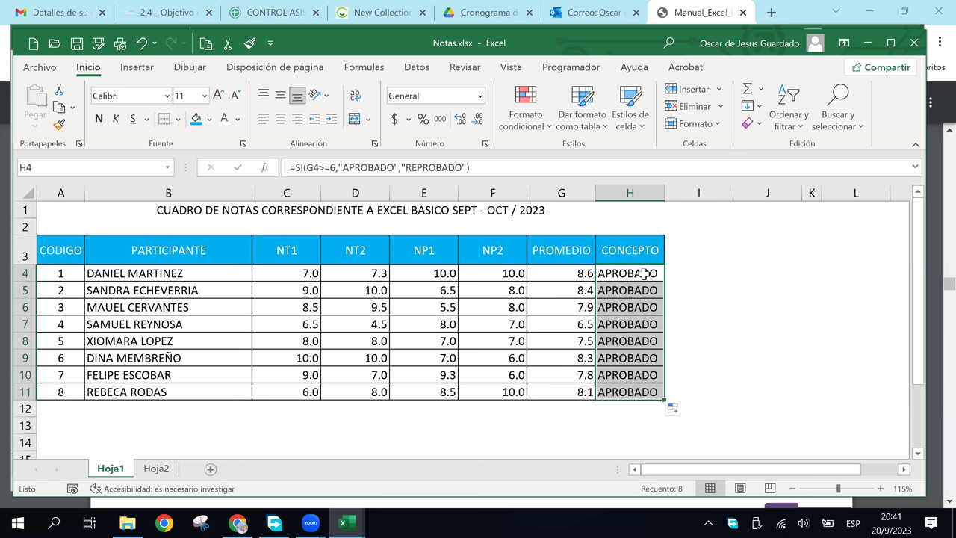
left_click(644, 273)
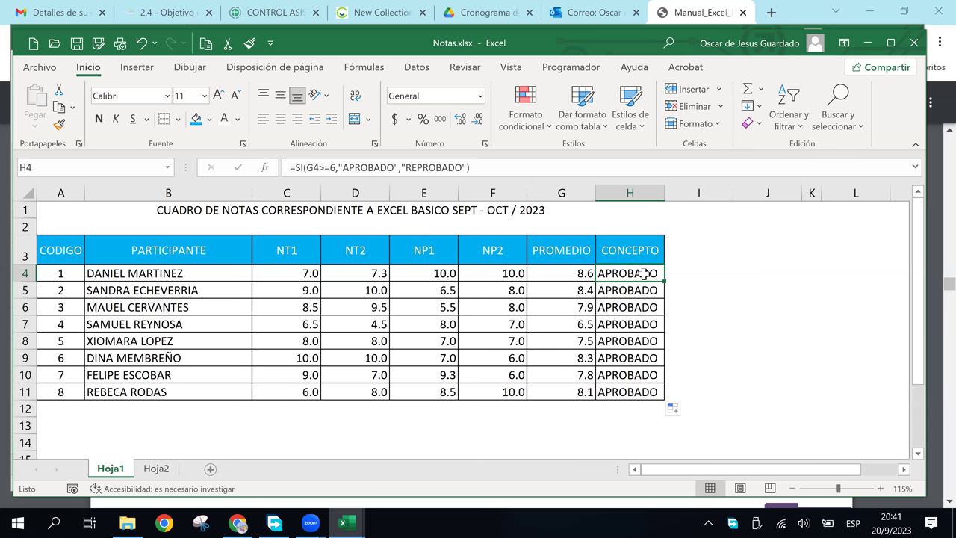
left_click(695, 272)
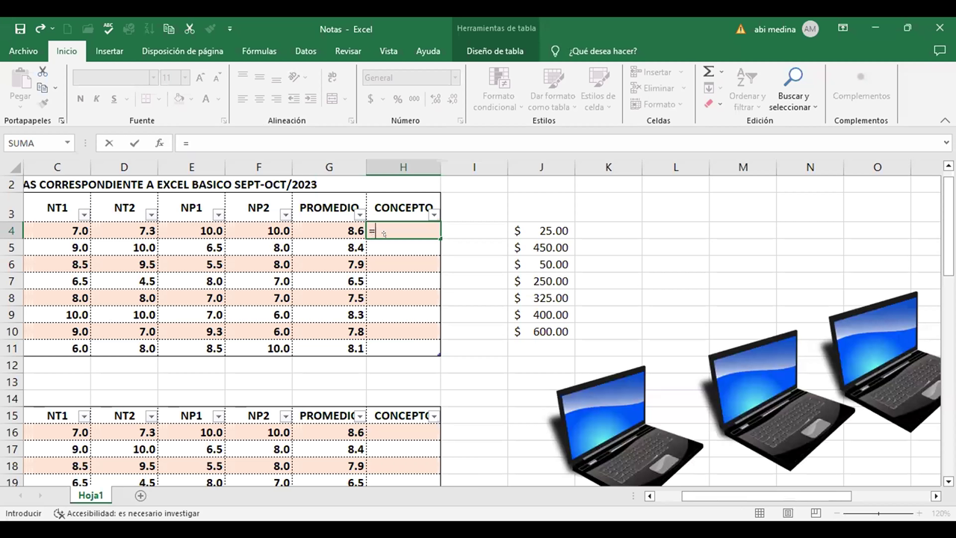
key("F2")
type("SI")
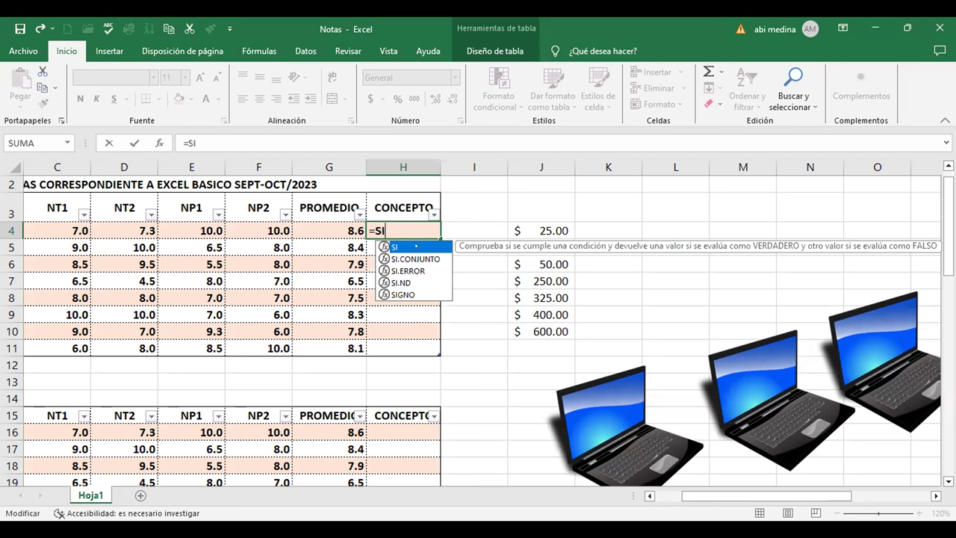
type("(")
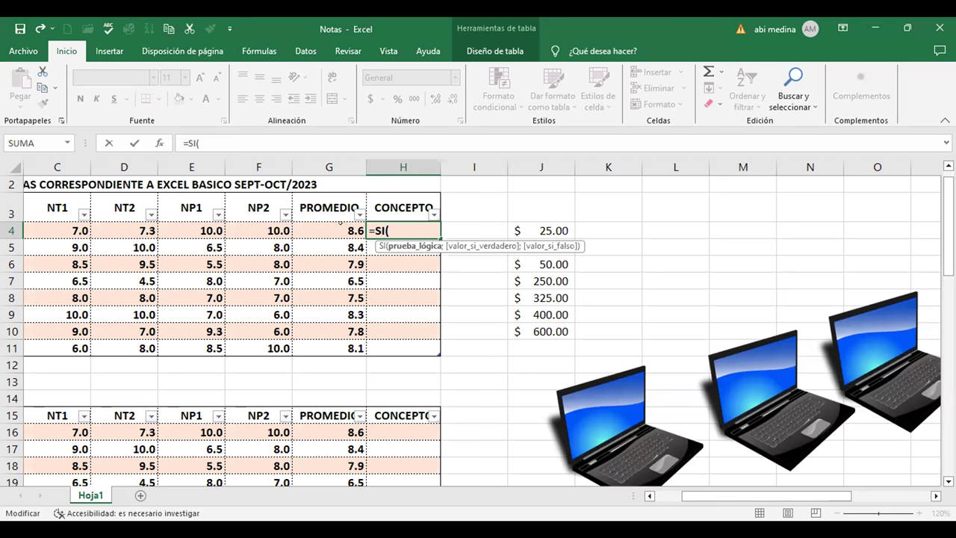
left_click(340, 224)
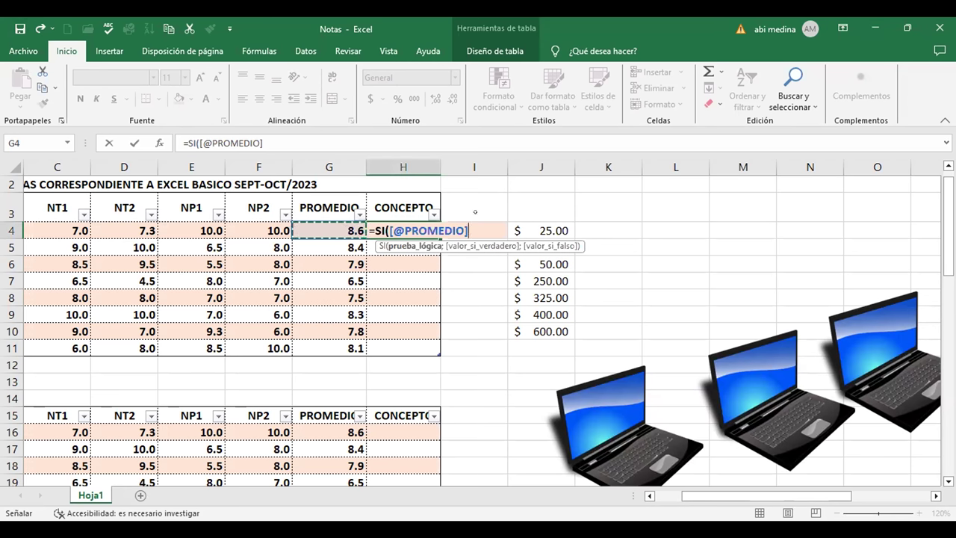
- Abandon the H4 formula edit with the Insertar ribbon showing and select empty cell L6
left_click(100, 50)
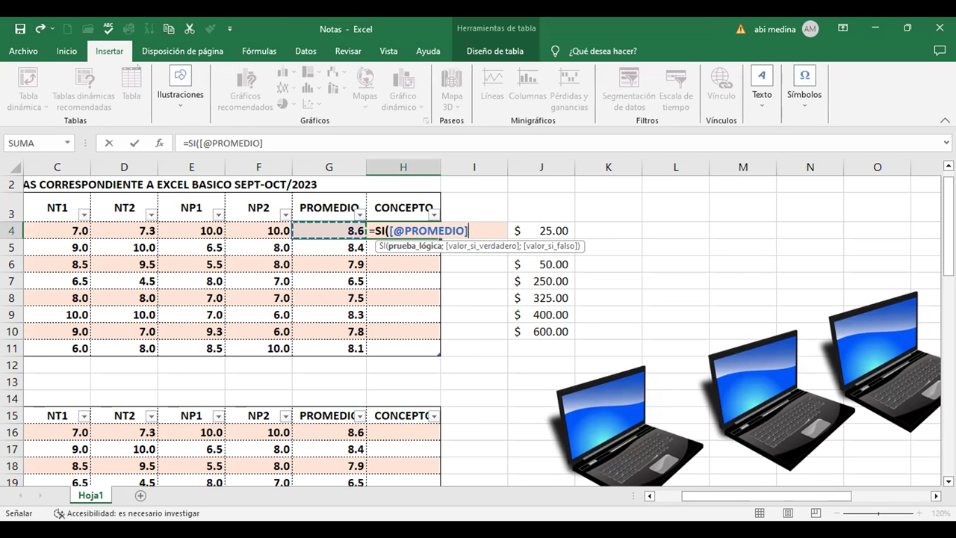
key("Escape")
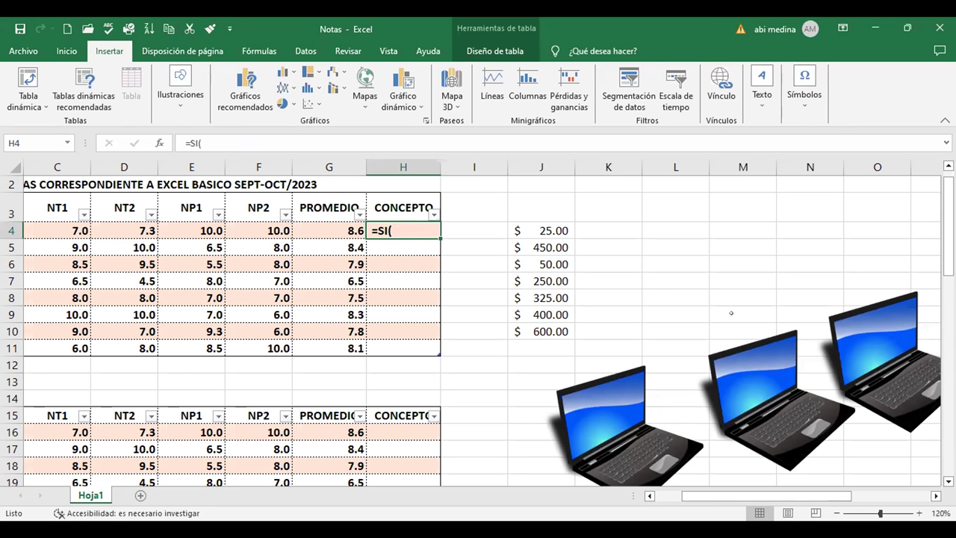
left_click(675, 263)
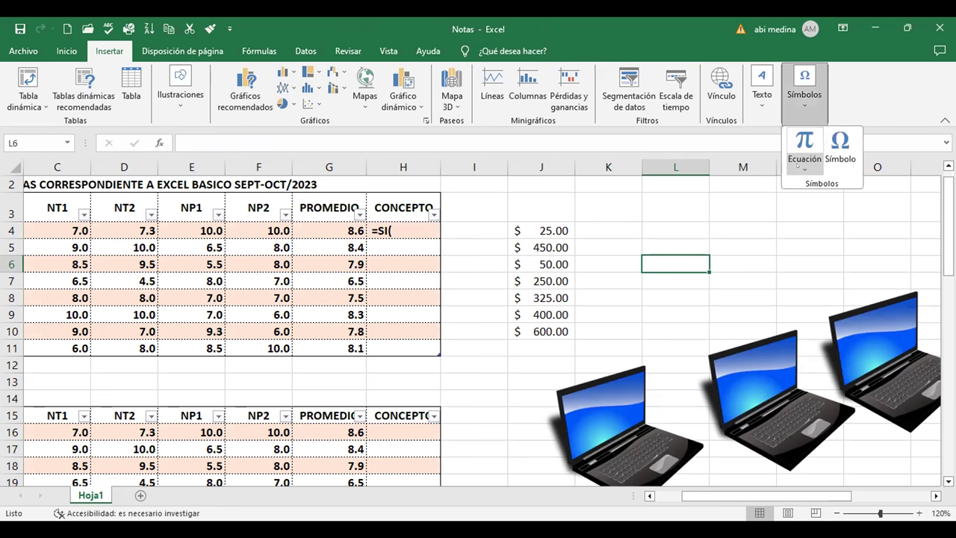
- Browse the Ecuación gallery of ready-made equations
left_click(804, 168)
scroll(818, 221, "down", 3)
scroll(819, 221, "up", 3)
scroll(818, 221, "down", 2)
scroll(818, 221, "up", 3)
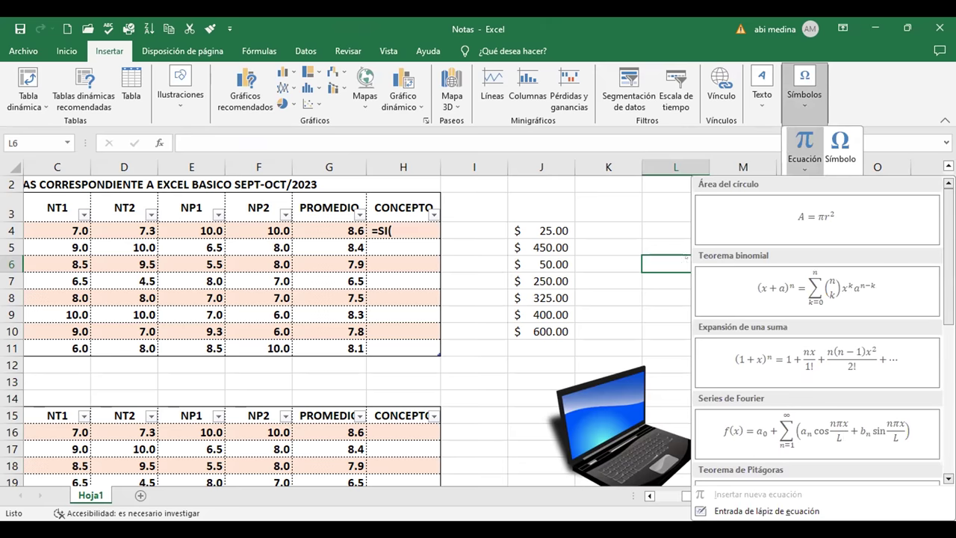
scroll(653, 213, "up", 1)
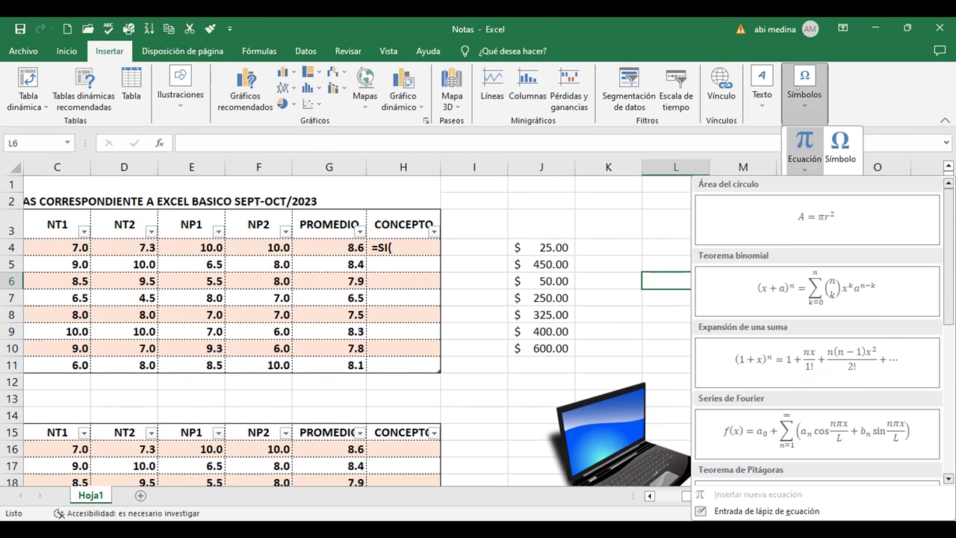
- Insert the ≤ symbol into cell L3 from the Símbolo dialog
left_click(675, 224)
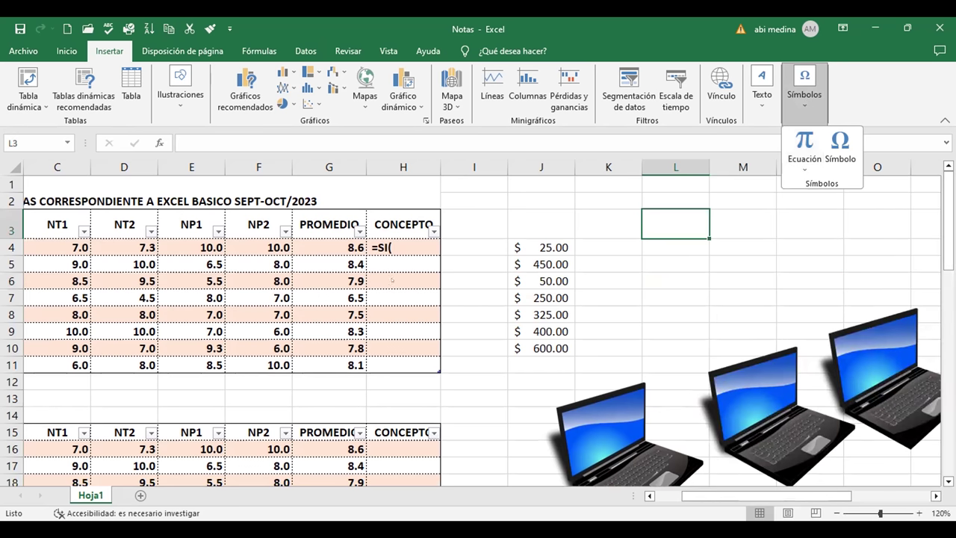
left_click(840, 148)
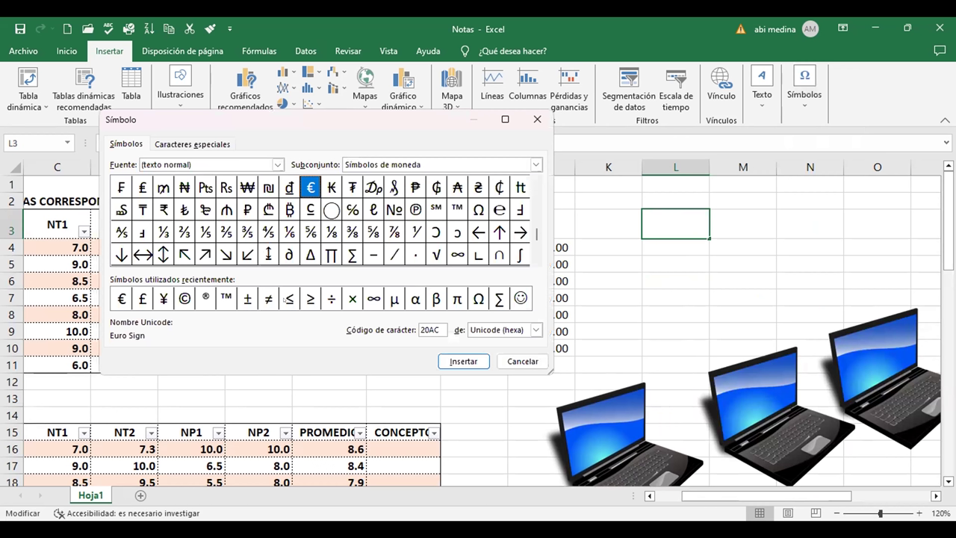
left_click(288, 299)
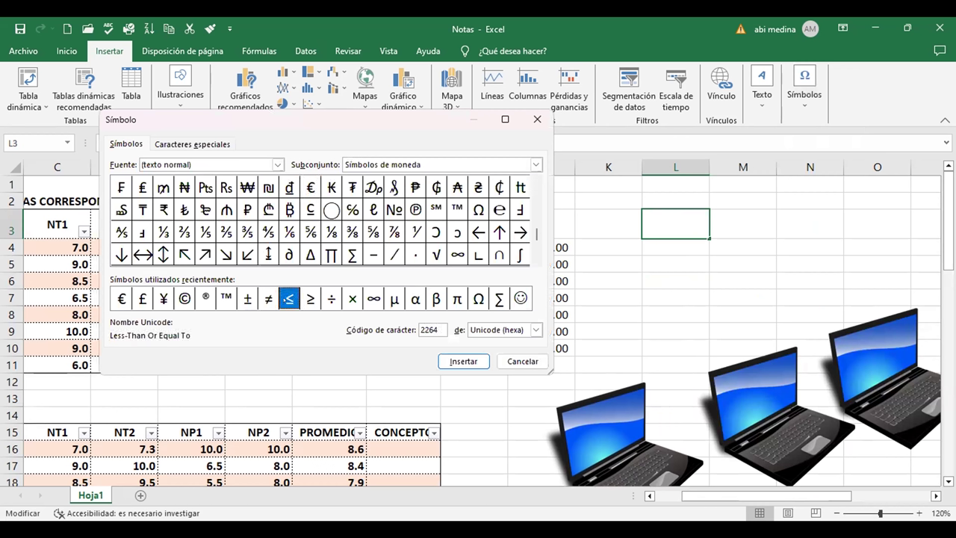
left_click(463, 361)
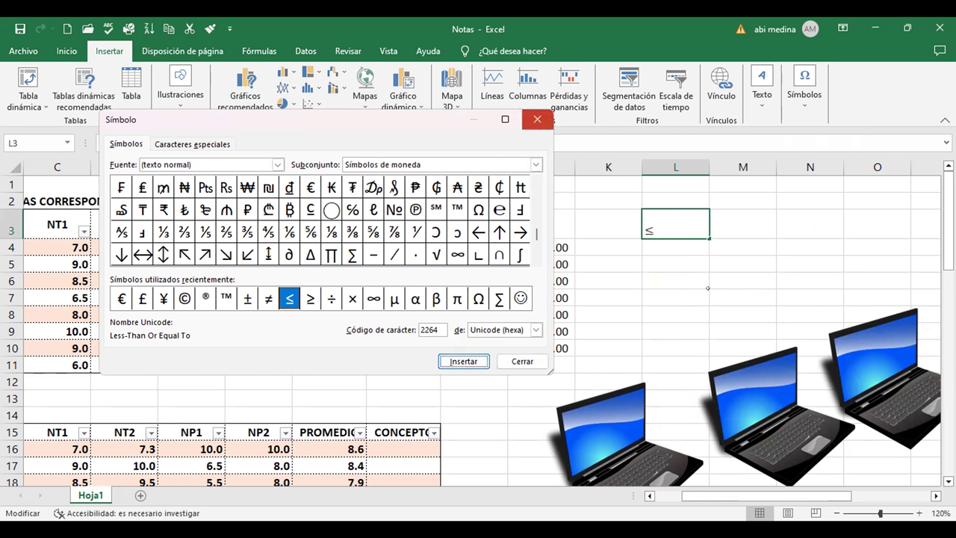
key("Escape")
left_click(688, 243)
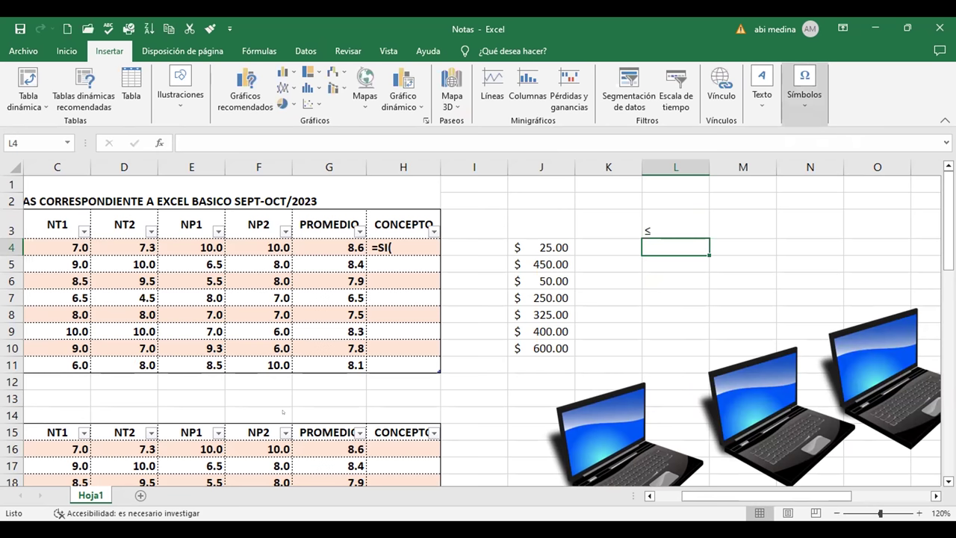
- Leave a single ≥ sign in cell L4 by deleting the duplicate one
left_click(805, 86)
left_click(206, 186)
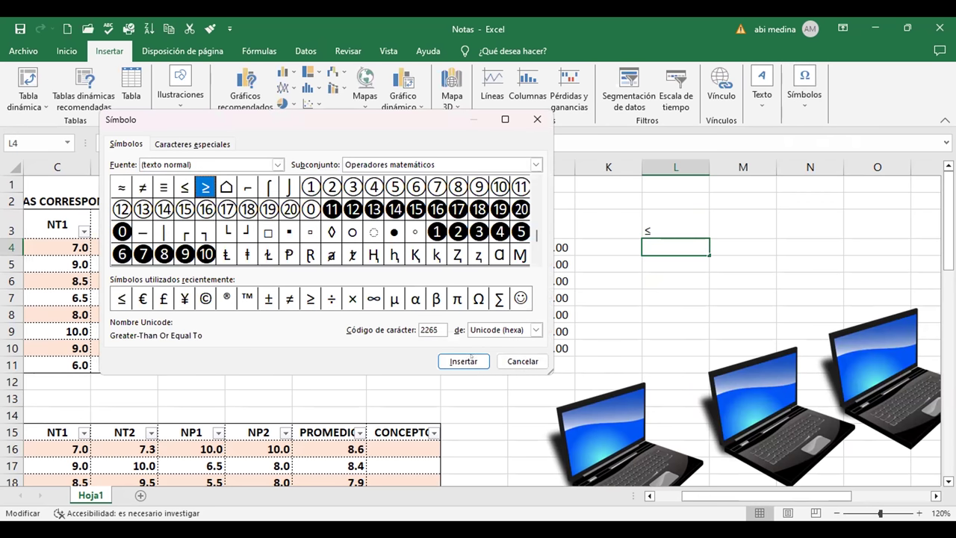
left_click(463, 361)
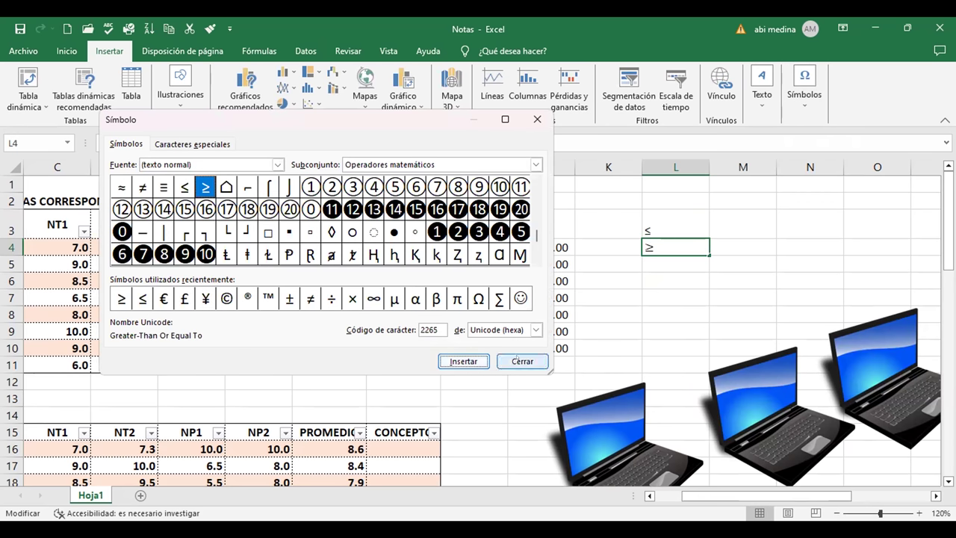
left_click(485, 359)
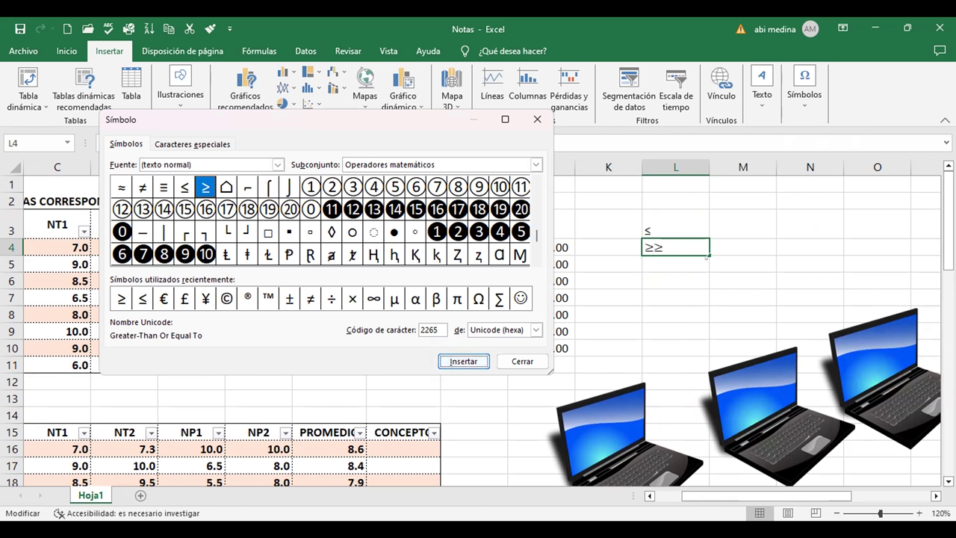
left_click(522, 361)
key("BackSpace")
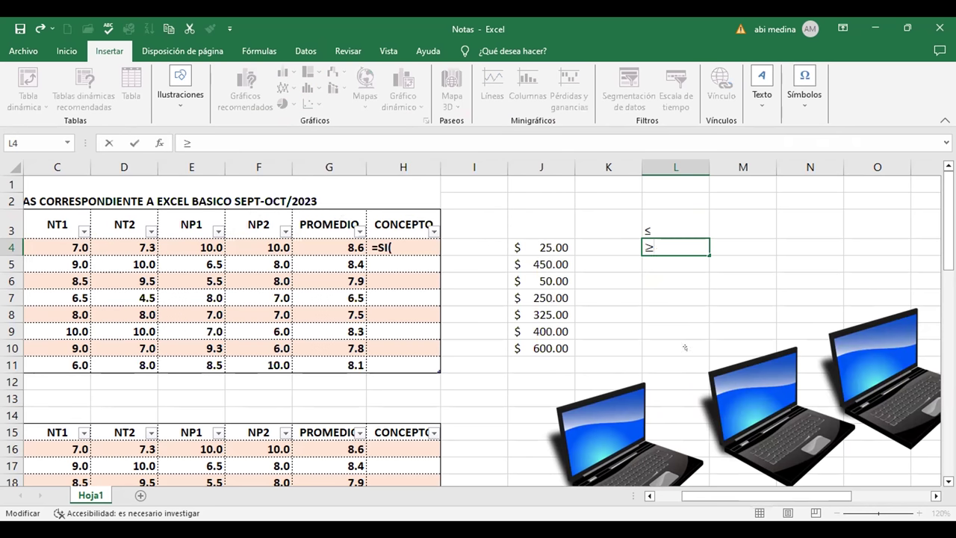
left_click(680, 297)
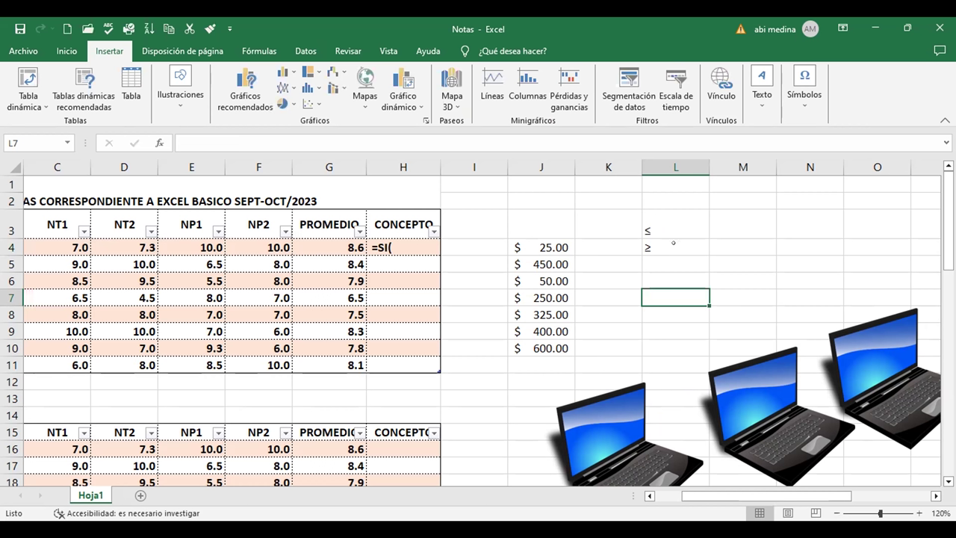
left_click(684, 251)
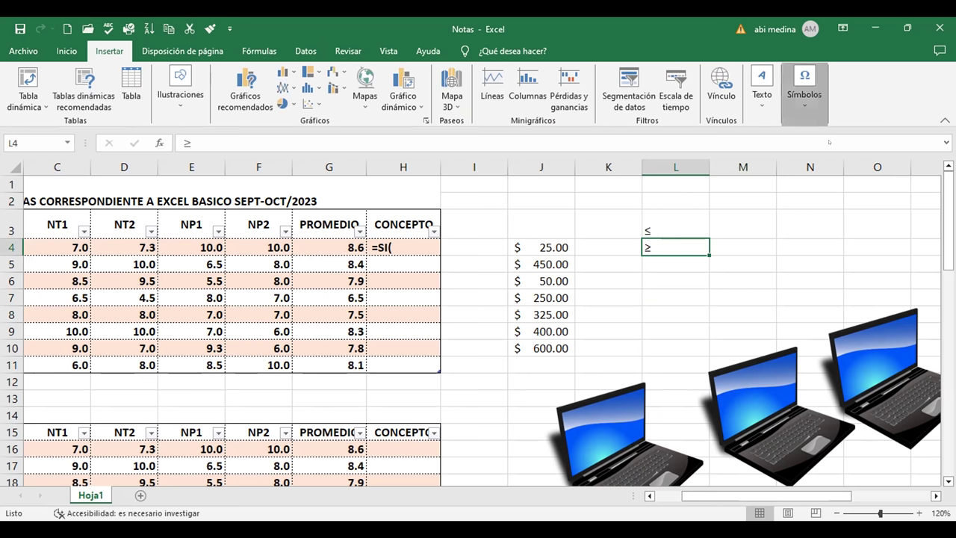
- Insert the > and < symbols into cell L6, ready to separate them with a space
left_click(804, 86)
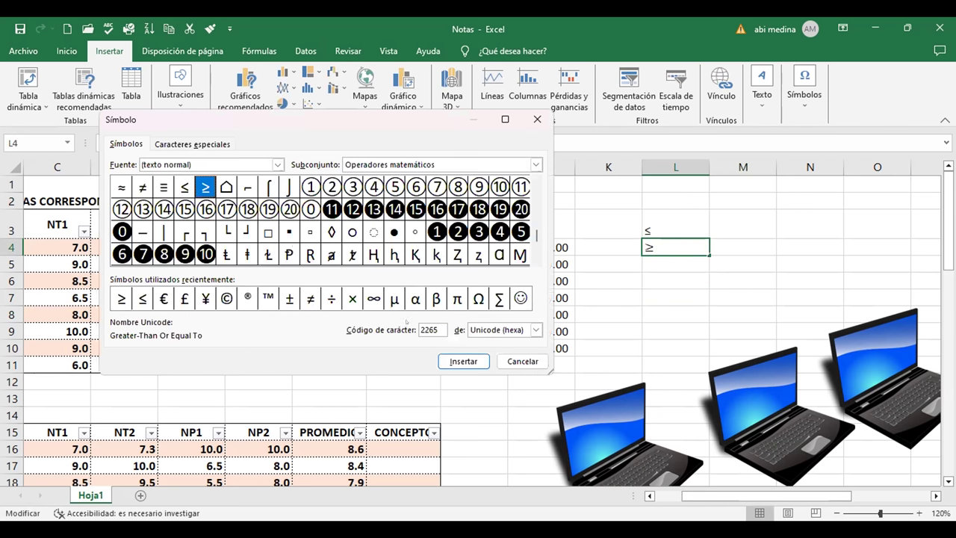
left_click_drag(537, 234, 536, 190)
left_click(205, 187)
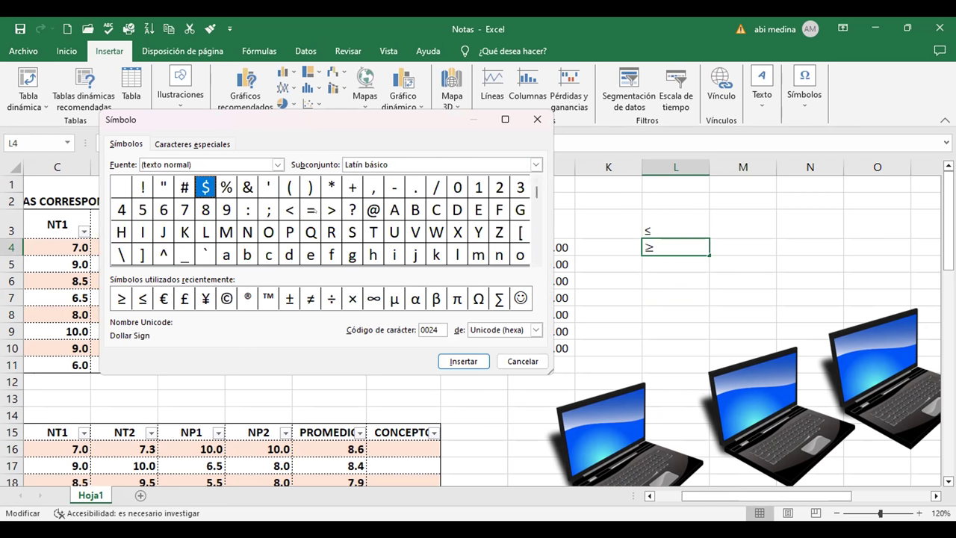
left_click(330, 209)
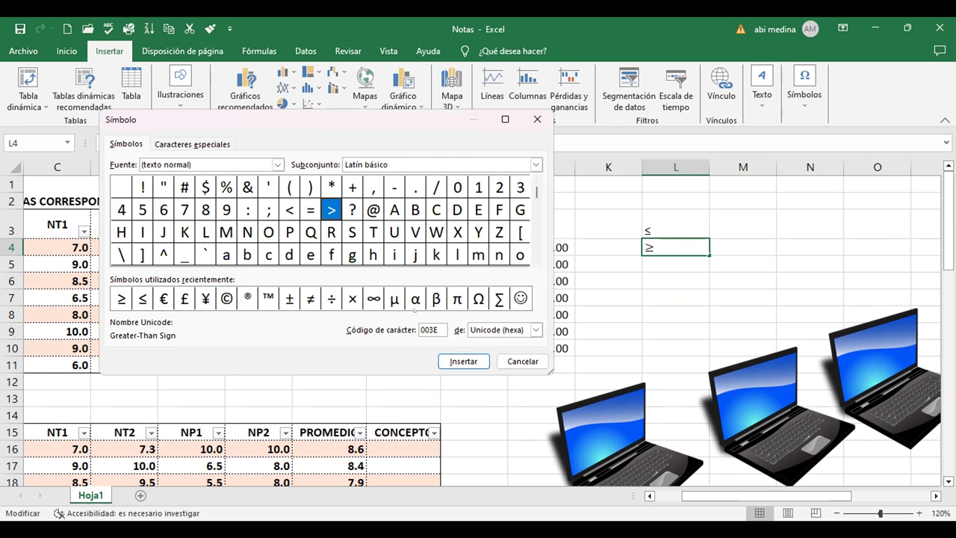
left_click(523, 361)
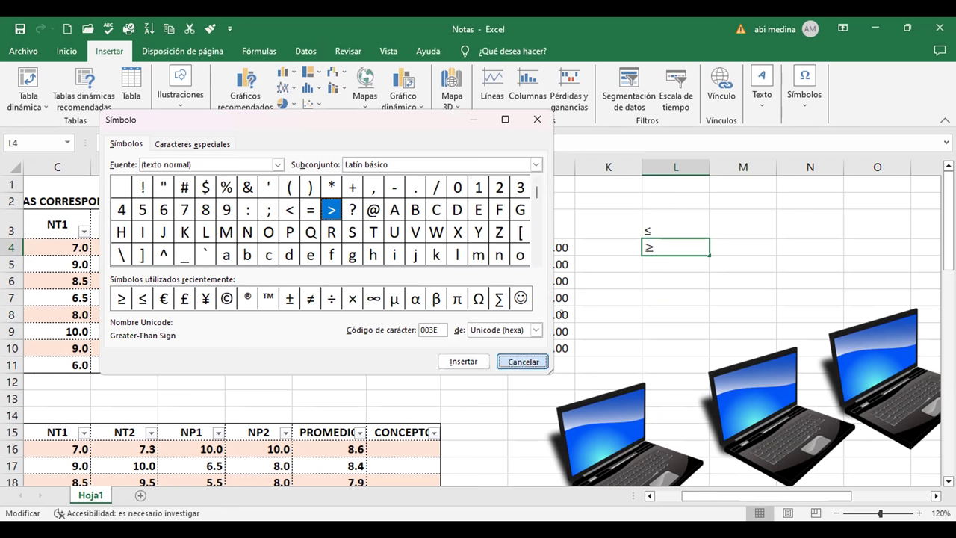
left_click(684, 279)
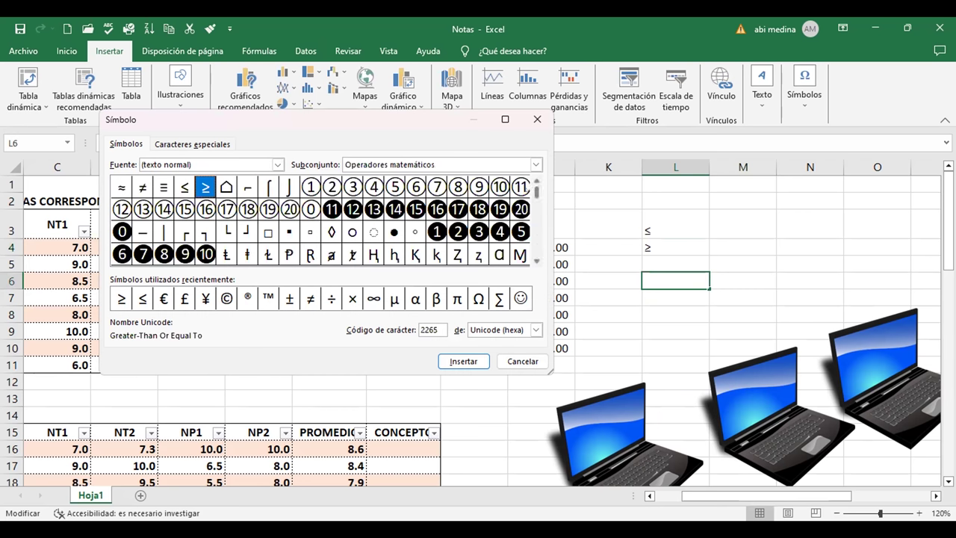
left_click(331, 210)
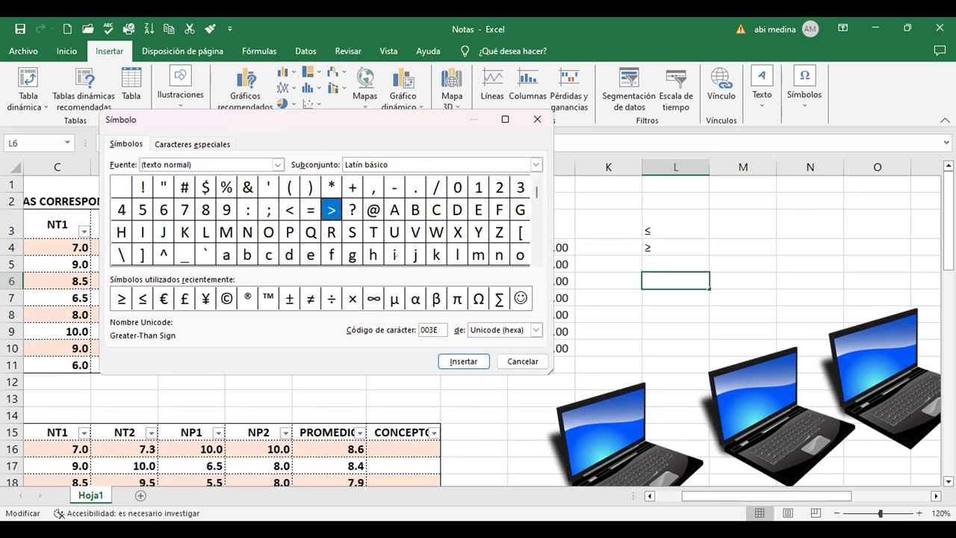
left_click(451, 361)
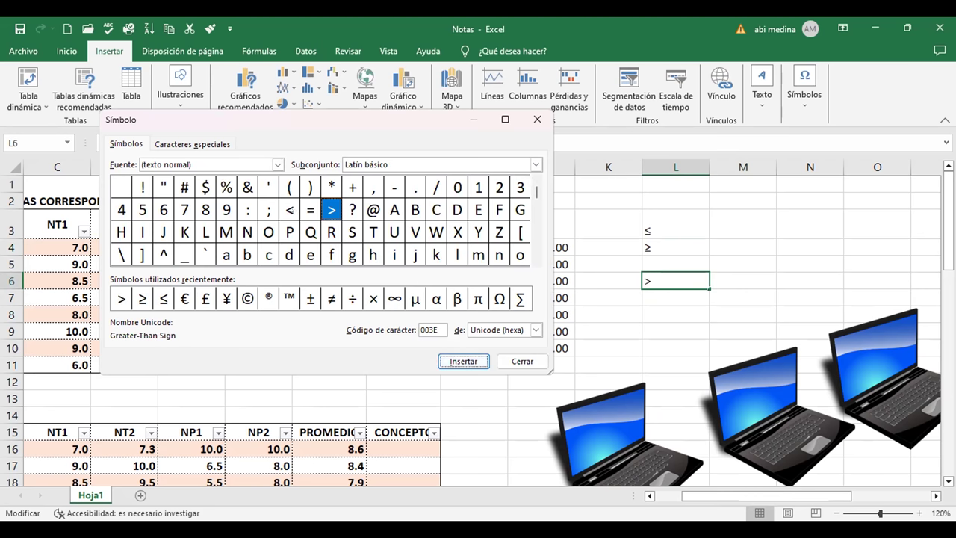
left_click(289, 210)
left_click(463, 361)
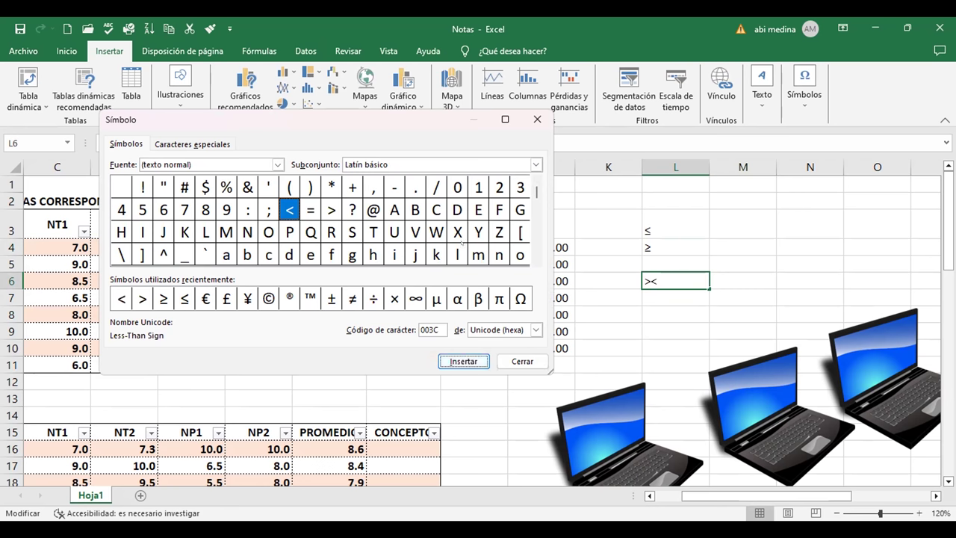
left_click(522, 360)
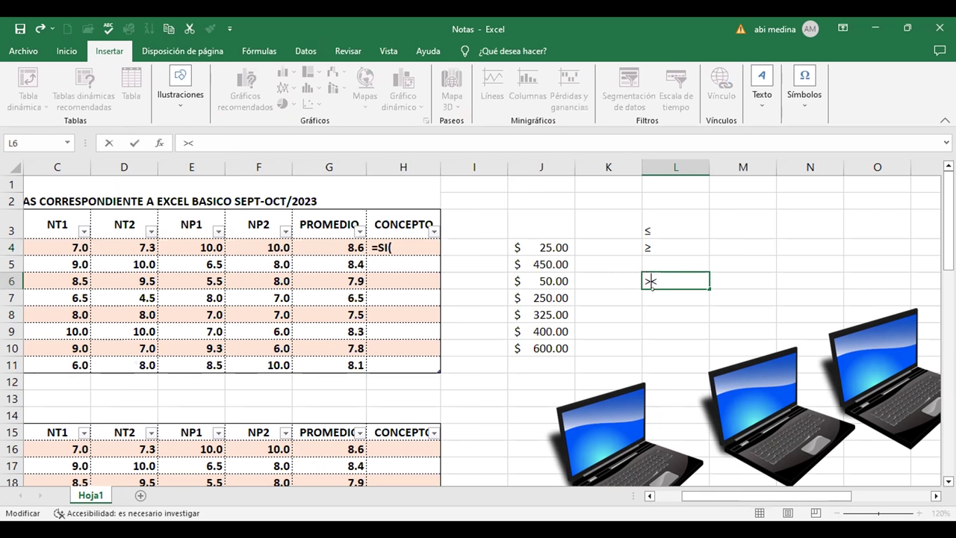
left_click(651, 280)
- Copy the > character from cell L6
left_click(387, 246)
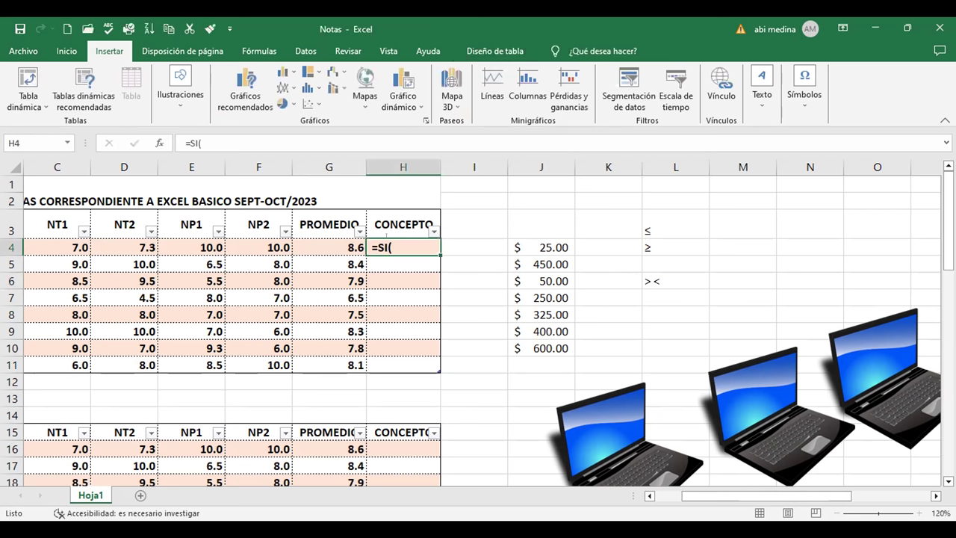
left_click(338, 240)
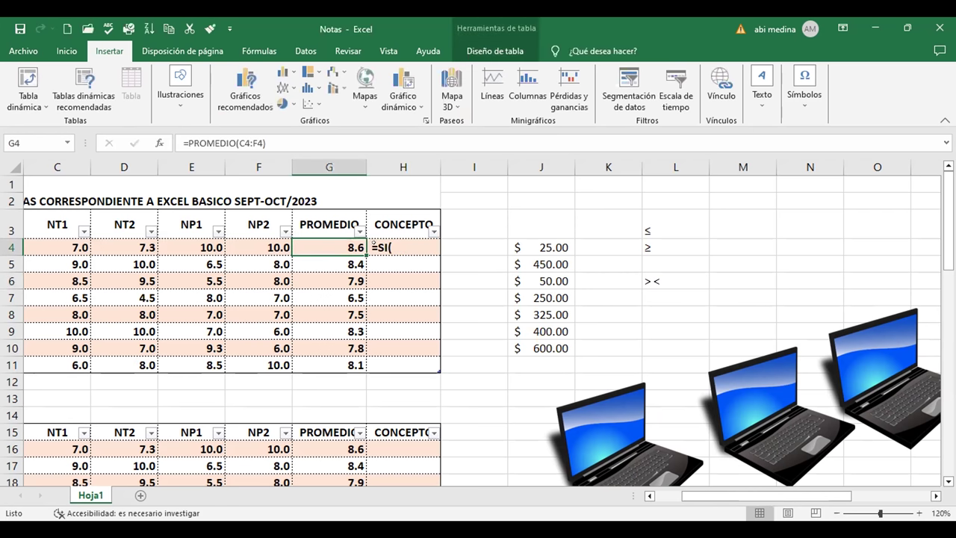
double_click(373, 243)
key("Escape")
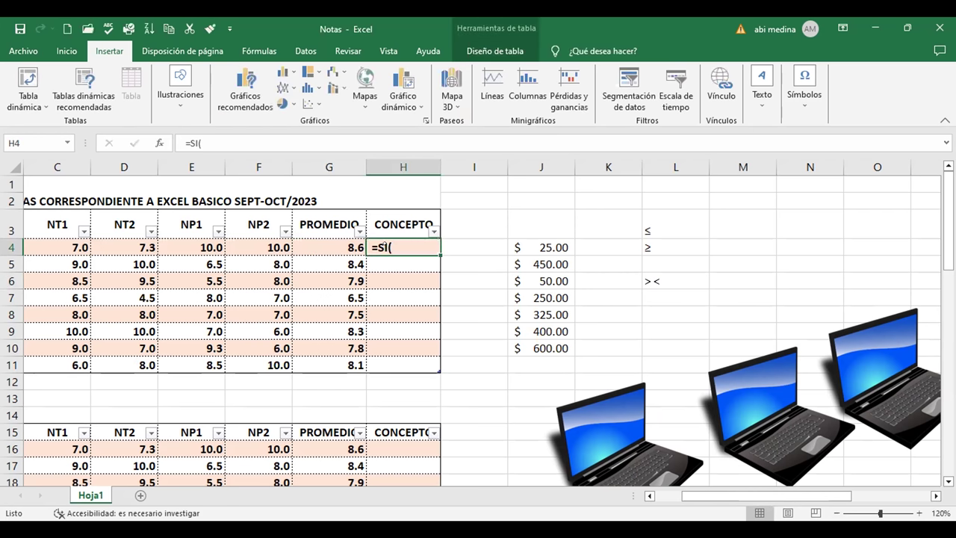
double_click(394, 247)
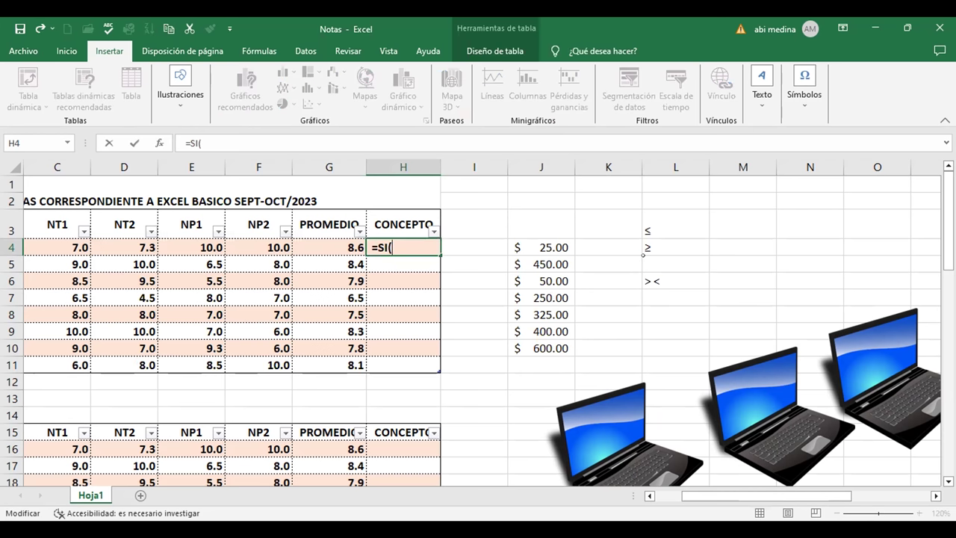
left_click(651, 281)
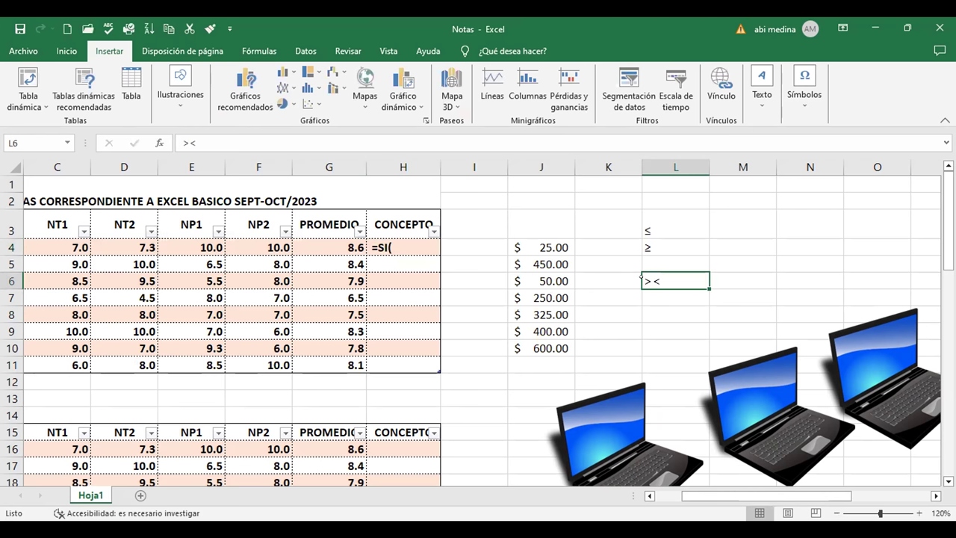
double_click(644, 277)
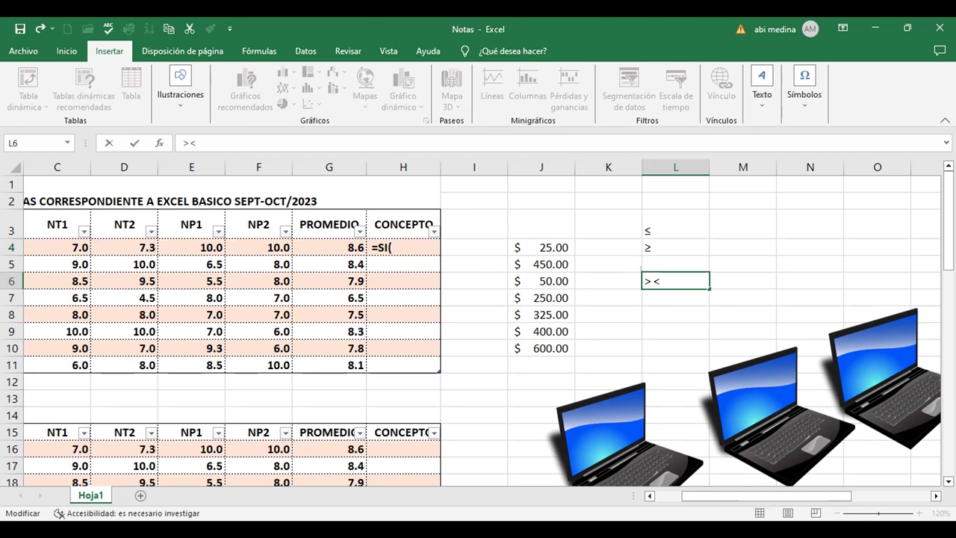
left_click_drag(644, 281, 650, 281)
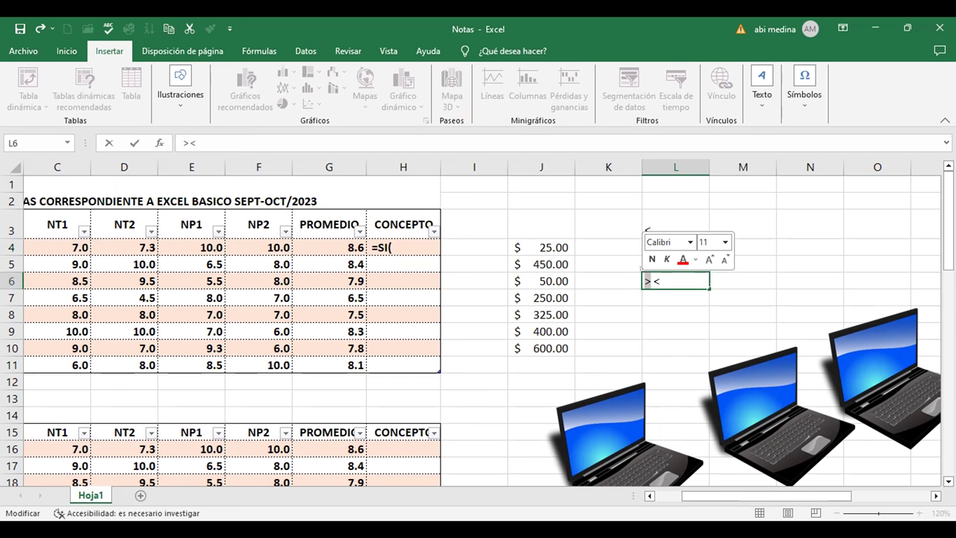
right_click(648, 280)
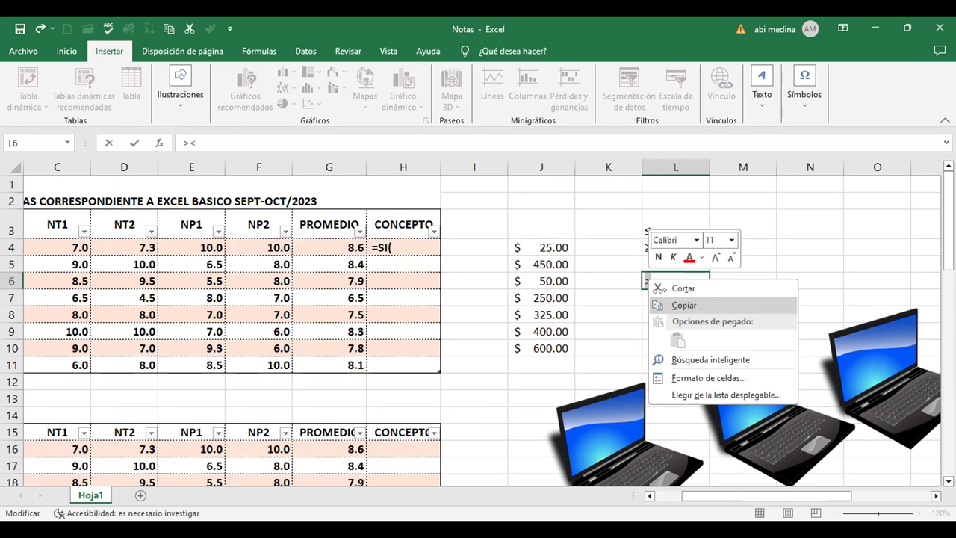
left_click(676, 305)
- Paste > into H4, then clear H4 and retype =si to restart the formula
double_click(392, 247)
right_click(399, 248)
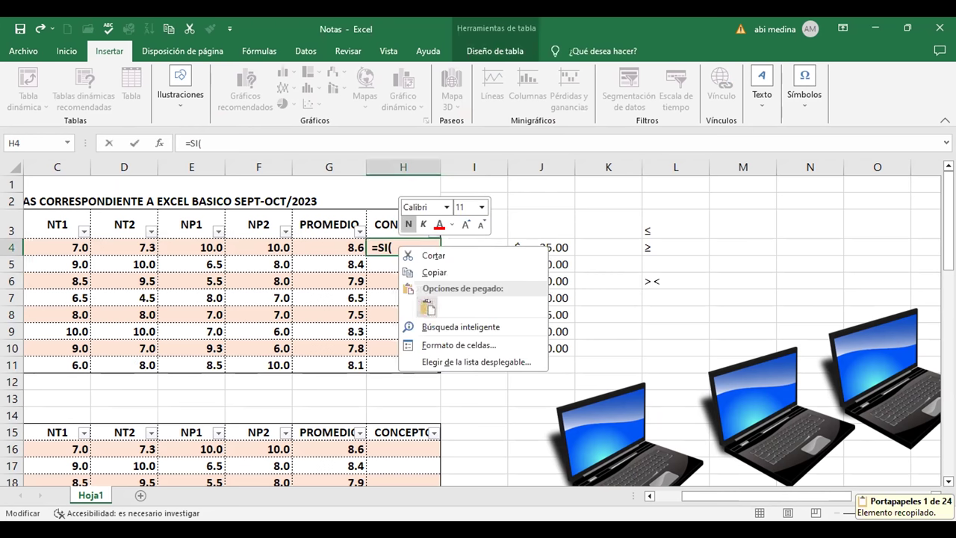
left_click(428, 306)
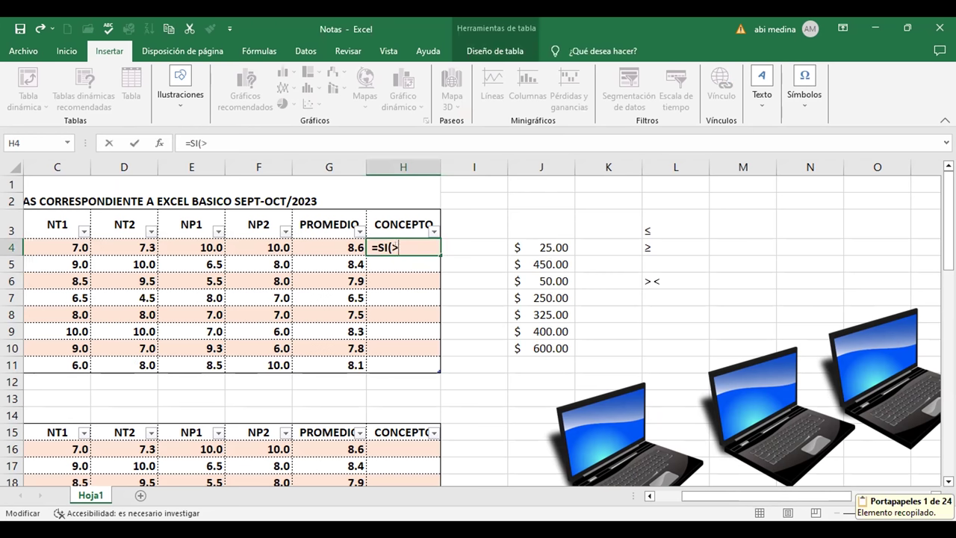
key("BackSpace")
key("BackSpace")
key("BackSpace")
key("BackSpace")
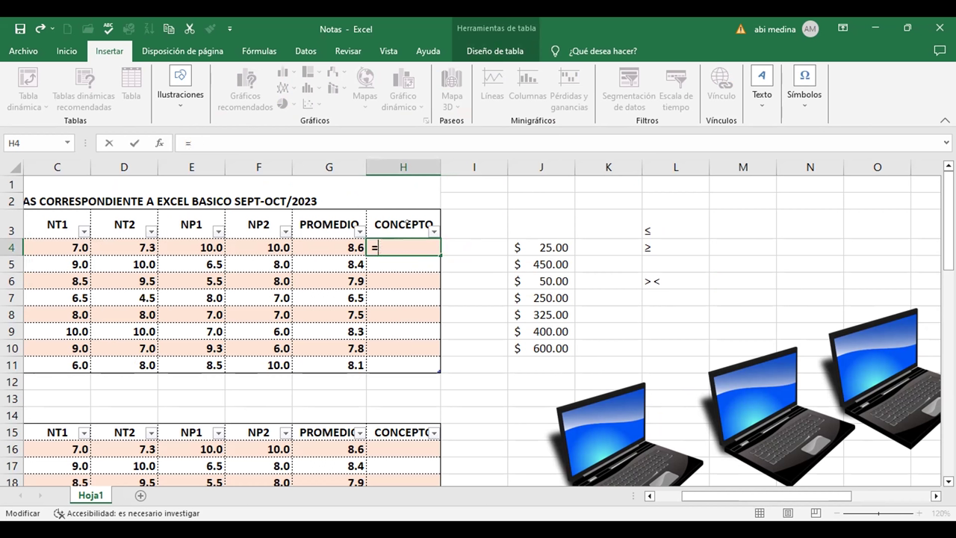
type("S")
key("BackSpace")
key("BackSpace")
type("=SI")
left_click(351, 247)
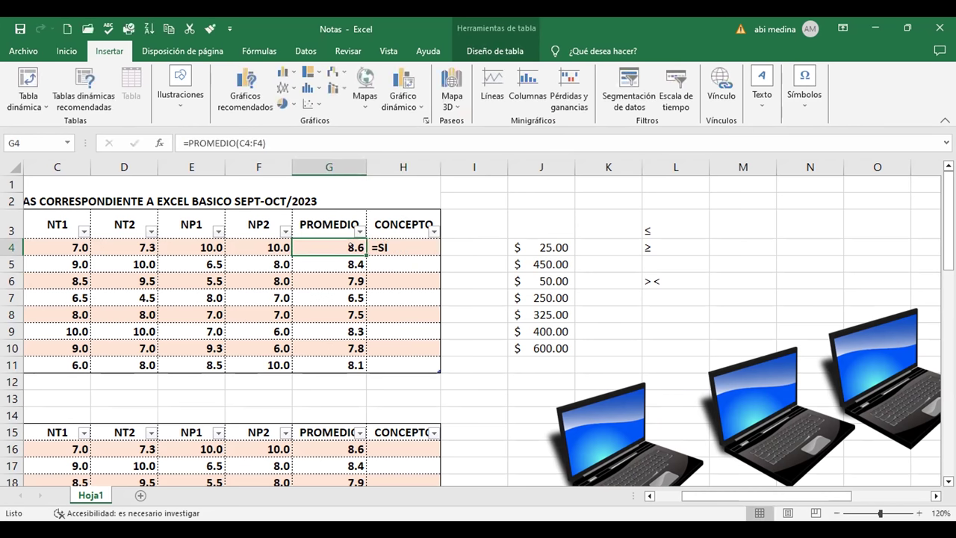
double_click(404, 244)
key("BackSpace")
key("BackSpace")
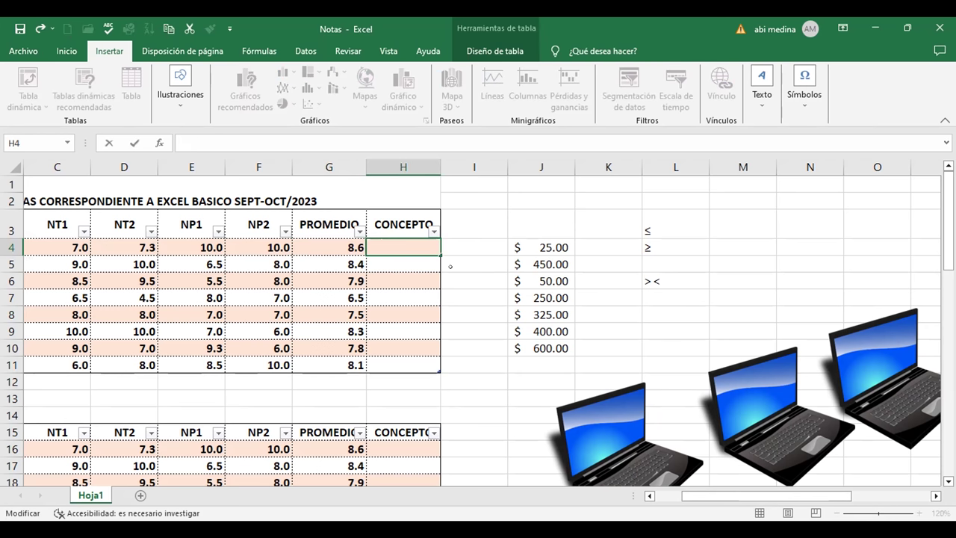
type("=")
type("si")
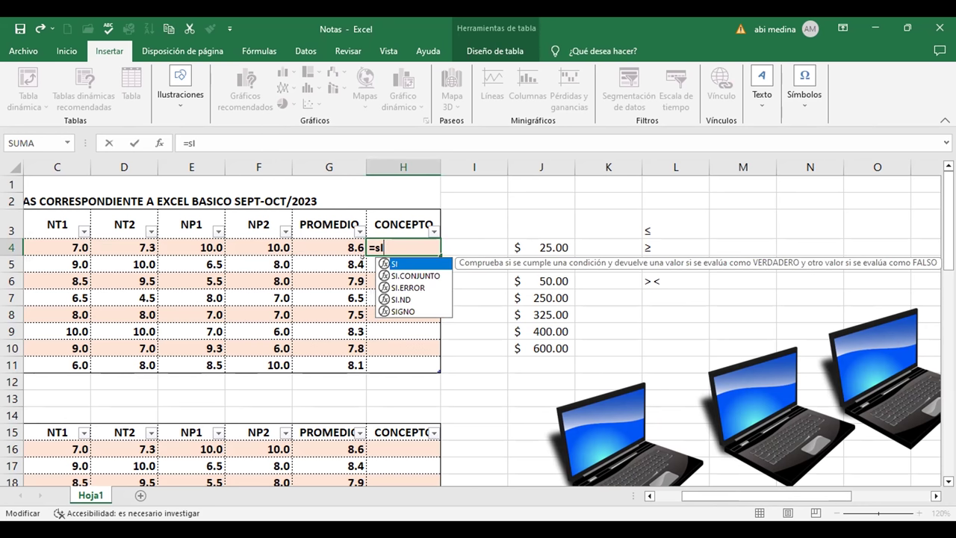
- Enter an SI formula in H4: PROMEDIO > 6 gives "APROBADO", otherwise "REPROBADO"; Excel flags an error
key("Tab")
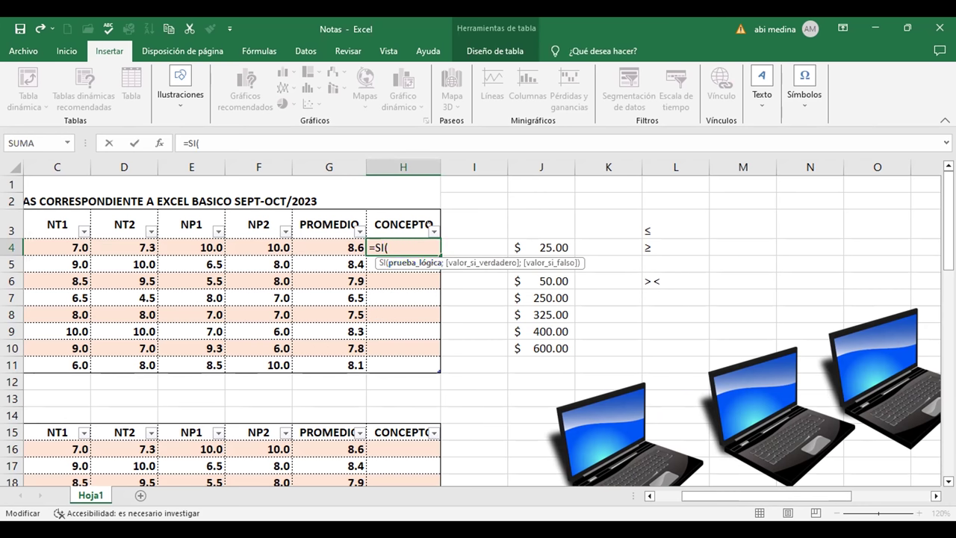
left_click(642, 280)
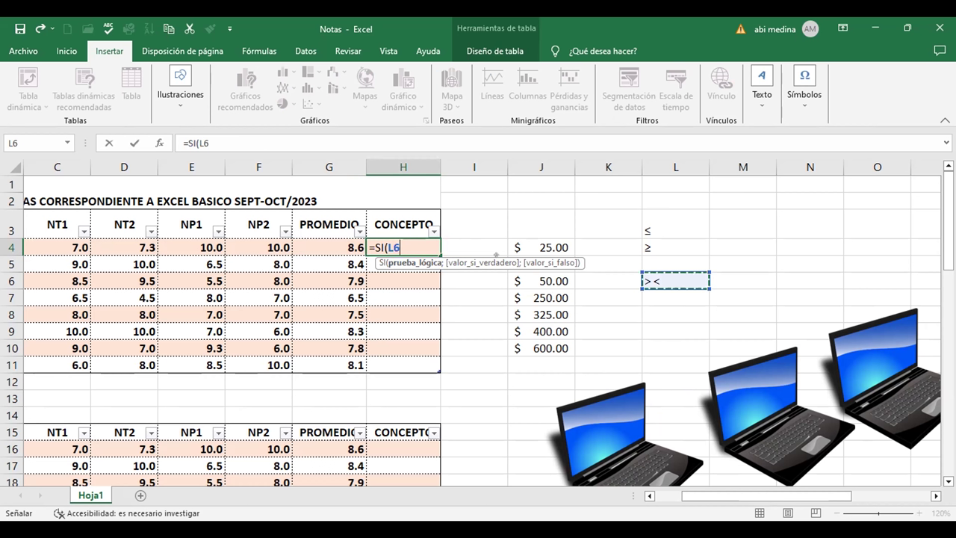
key("BackSpace")
key("BackSpace")
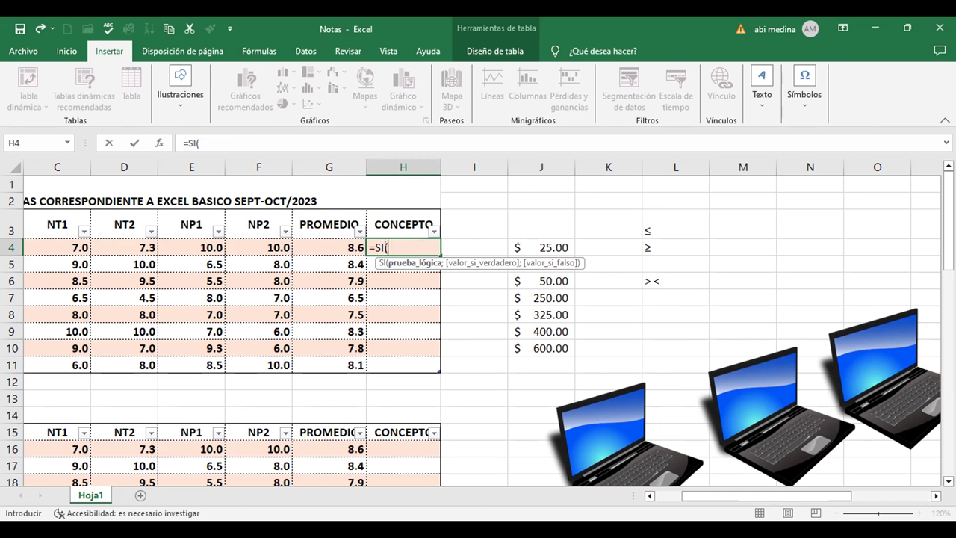
left_click(350, 246)
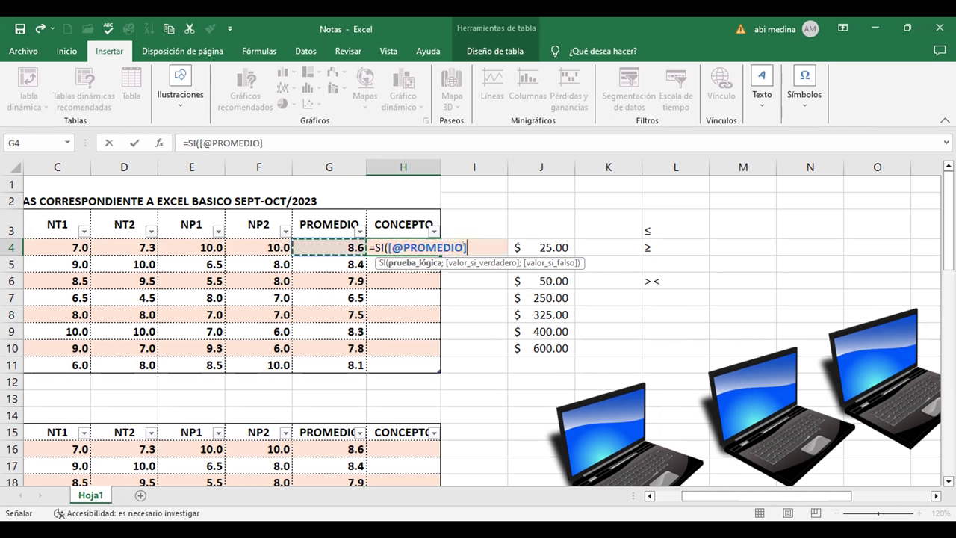
right_click(471, 247)
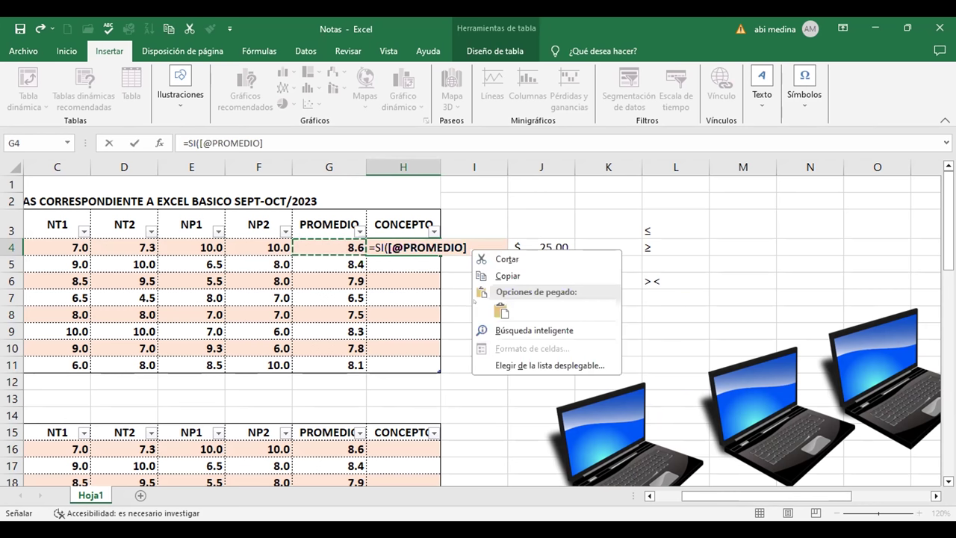
type(">")
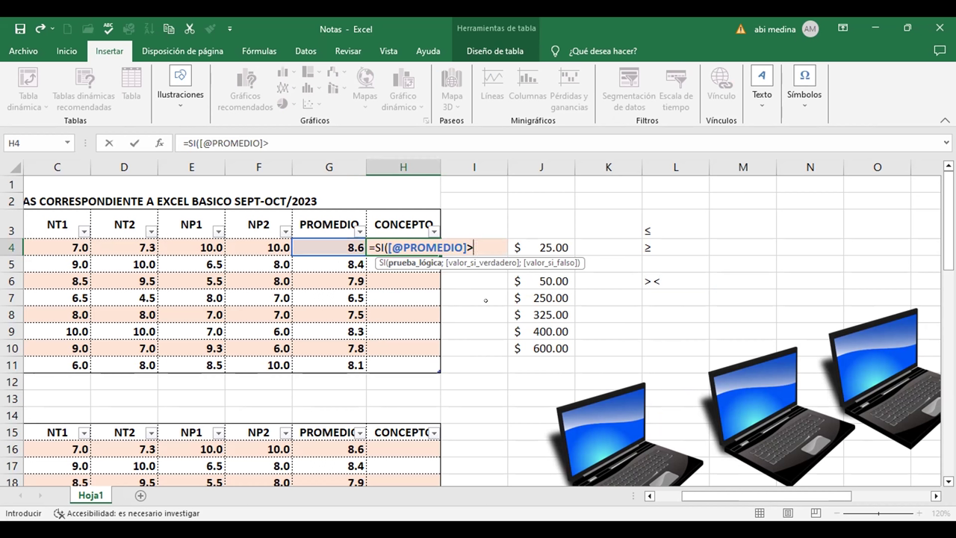
type("6")
type(";")
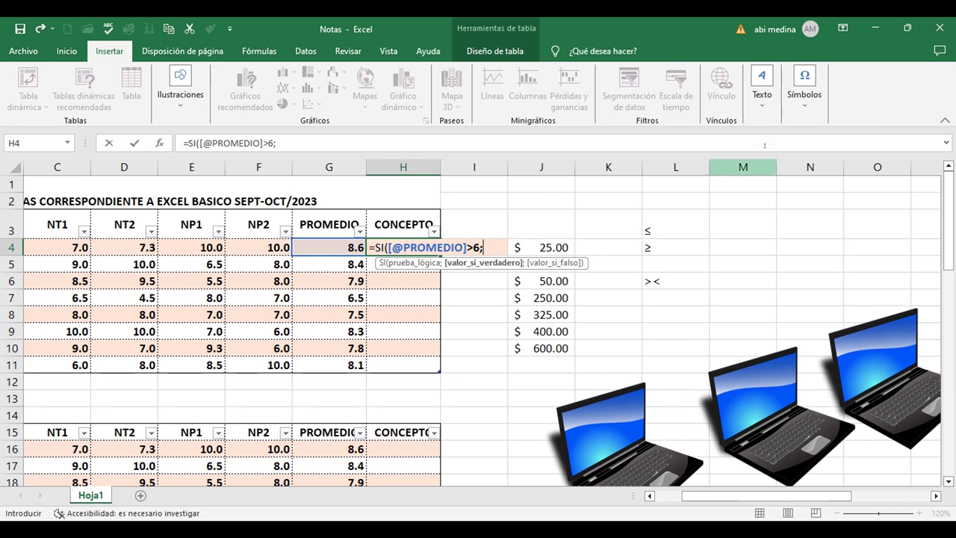
type("\"A")
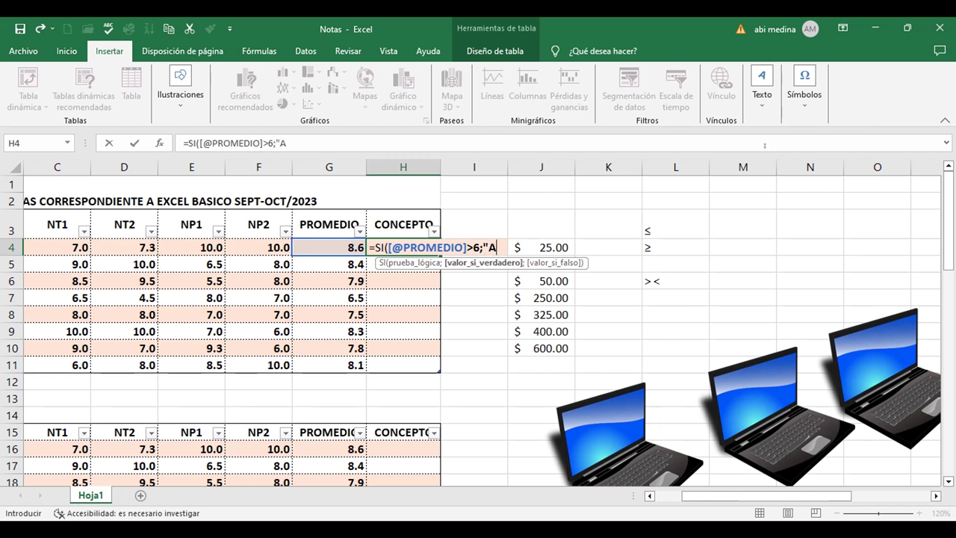
type("PROBADO")
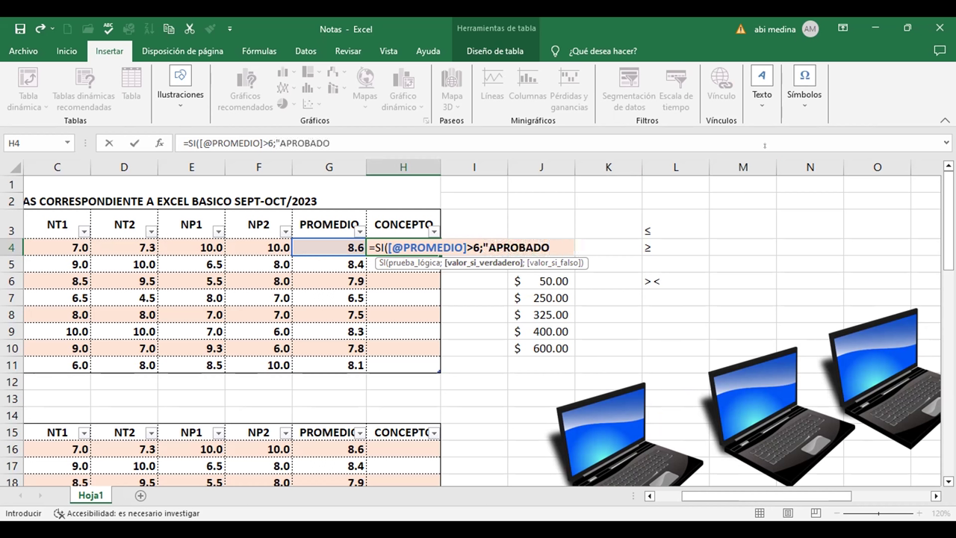
type(",")
key("BackSpace")
type("\"")
type(",")
type("\"REPROBADO")
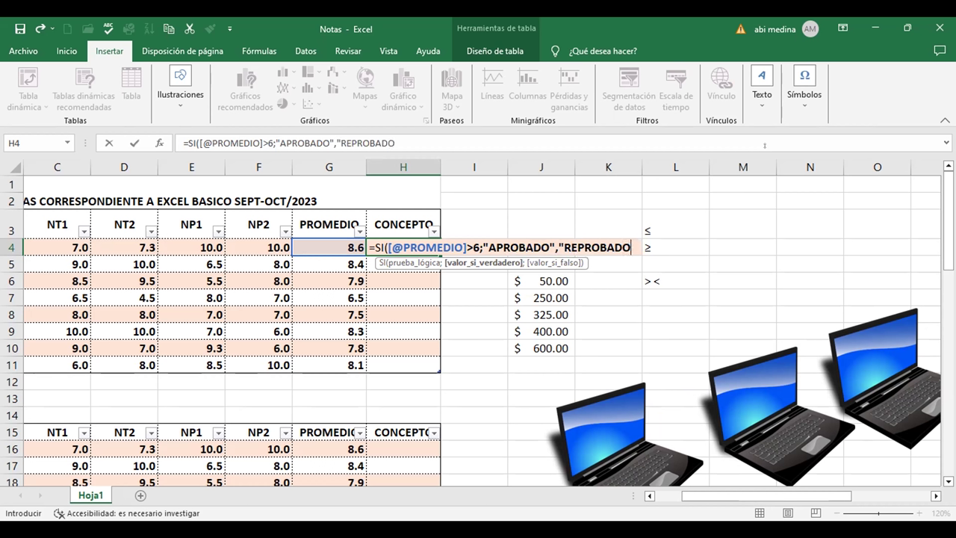
type("\"")
type(")")
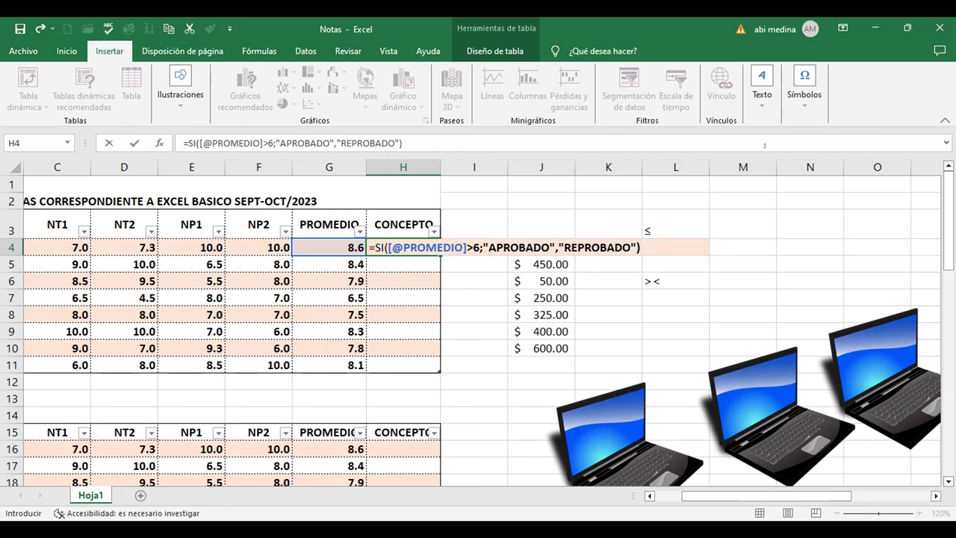
key("Return")
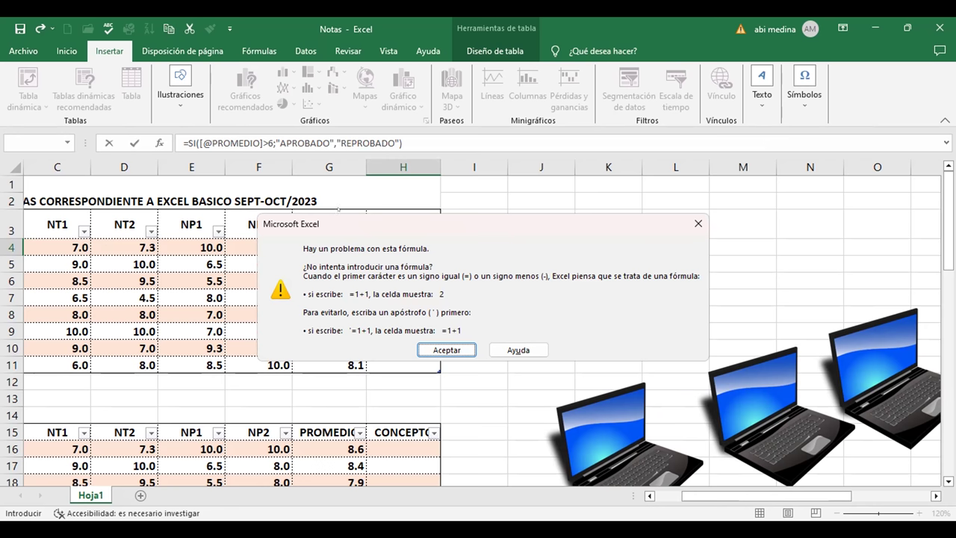
- Dismiss the error and replace the comma between "APROBADO" and "REPROBADO" with a semicolon
left_click(442, 348)
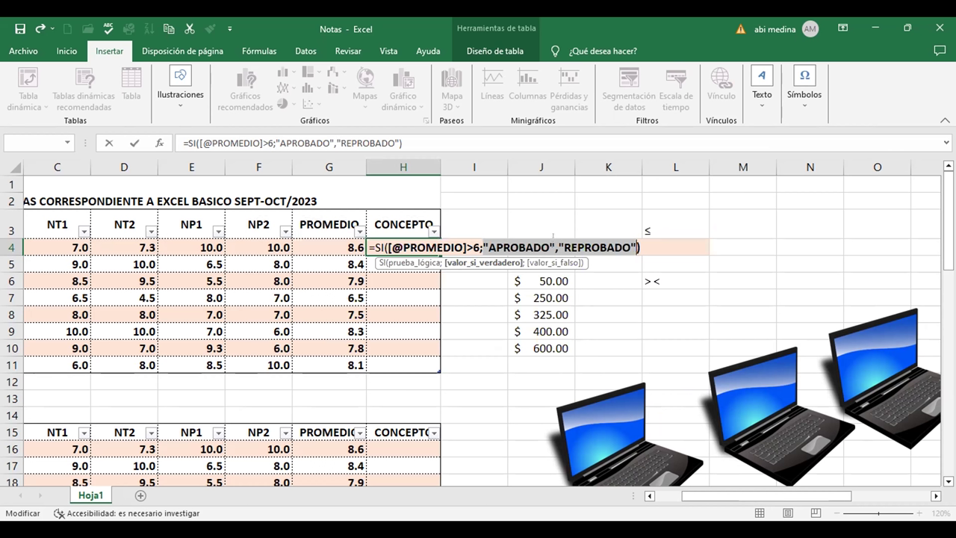
left_click(557, 248)
key("BackSpace")
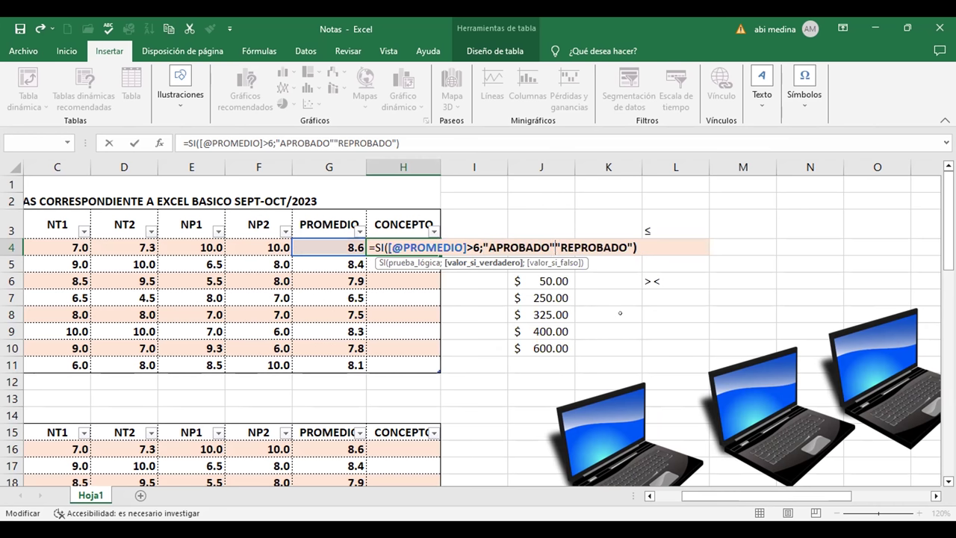
type(";")
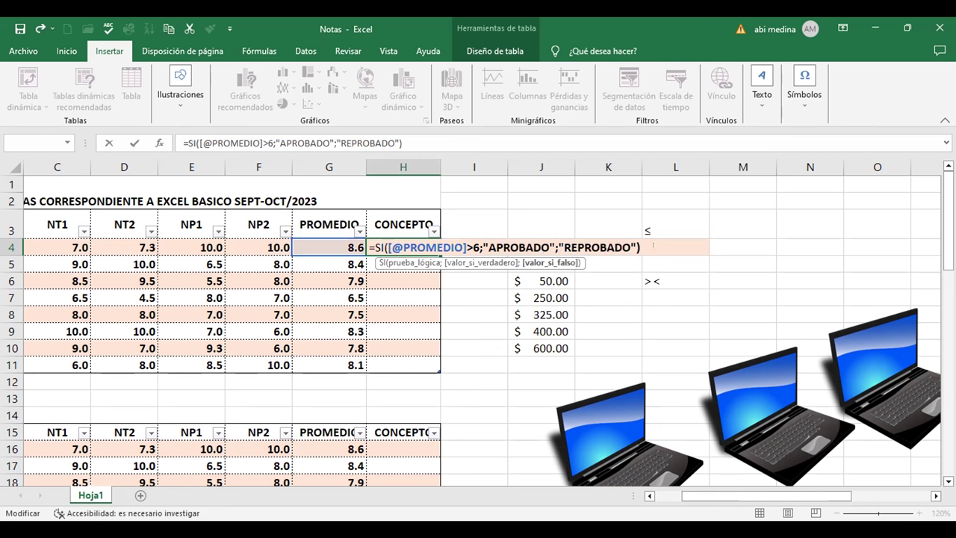
key("End")
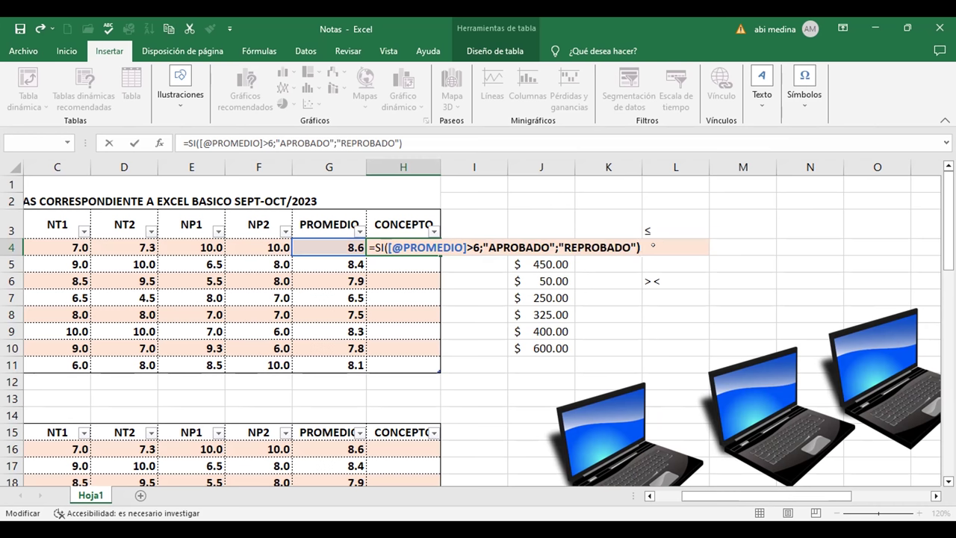
key("Return")
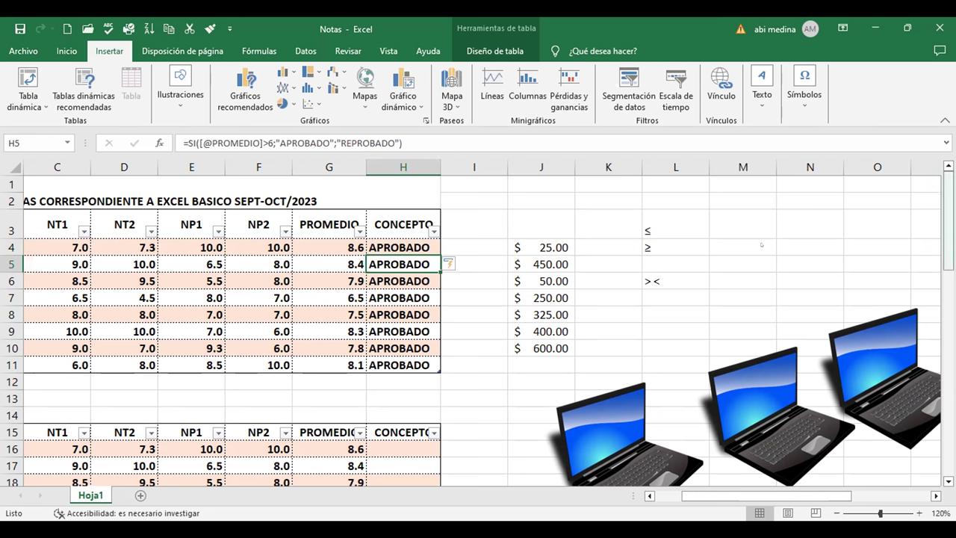
left_click(755, 197)
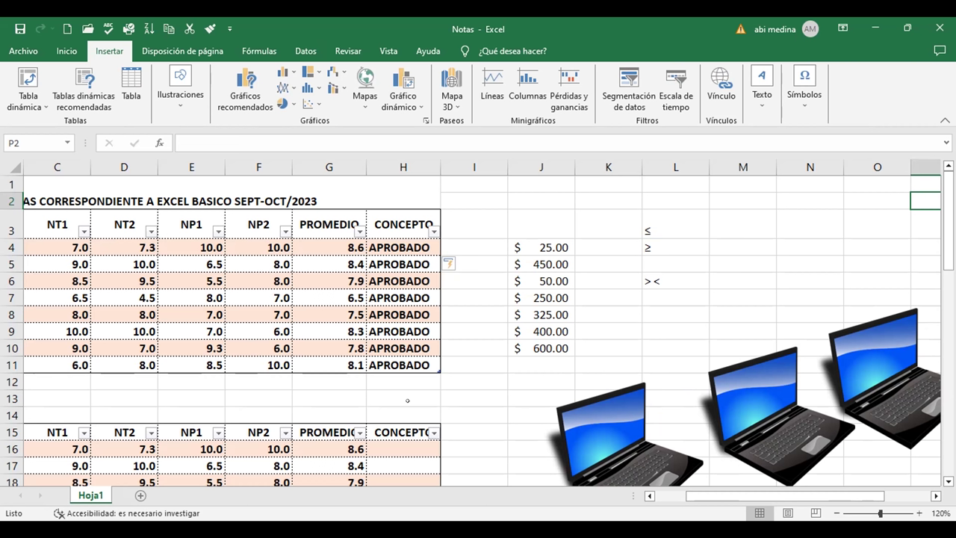
left_click(474, 381)
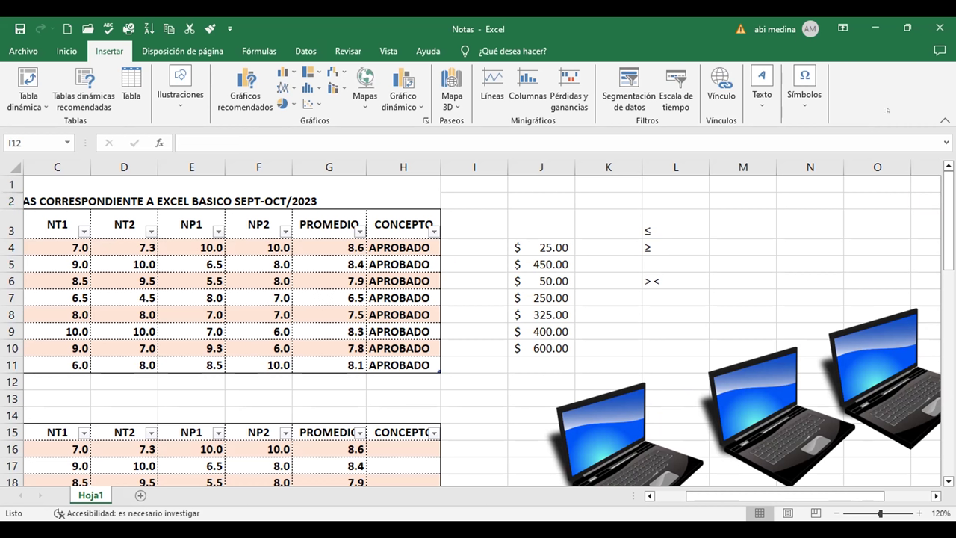
key("shift+Left")
key("shift+Down")
key("shift+Down")
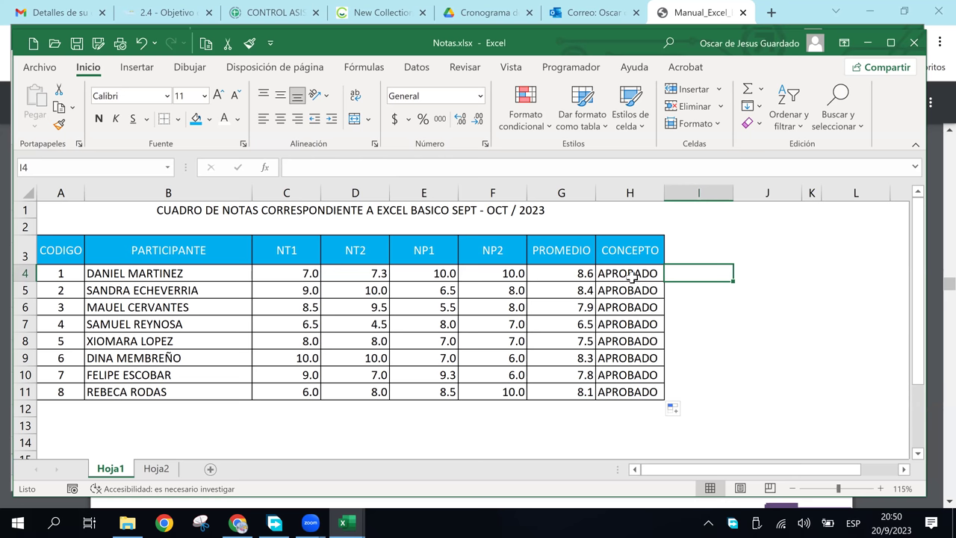
- Select the CONCEPTO cells H4:H11 and open the Formato condicional highlight rules
left_click_drag(632, 277, 634, 391)
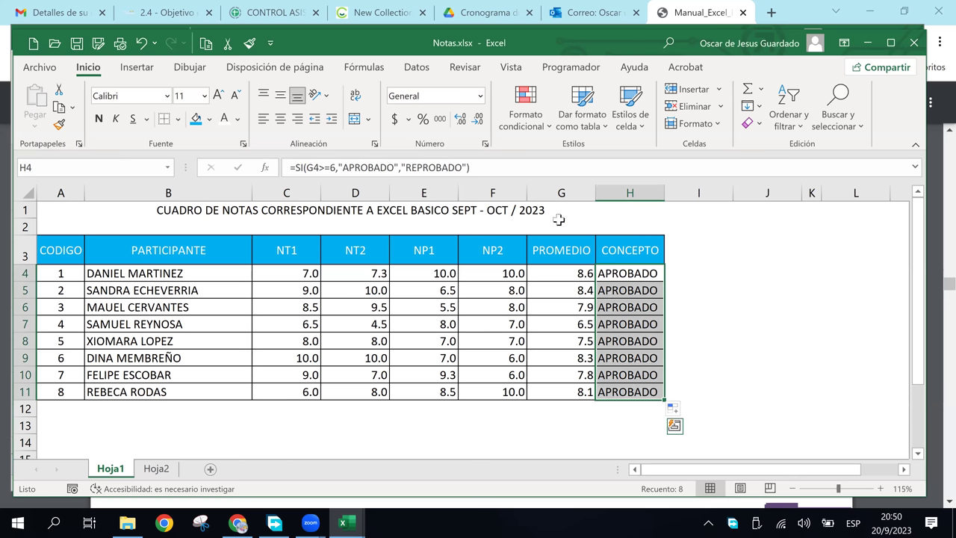
left_click(543, 126)
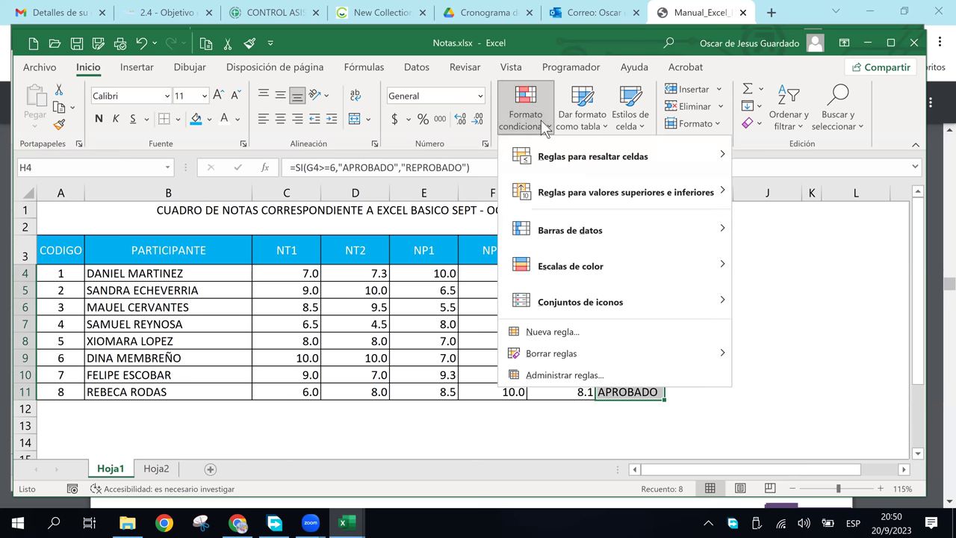
mouse_move(592, 156)
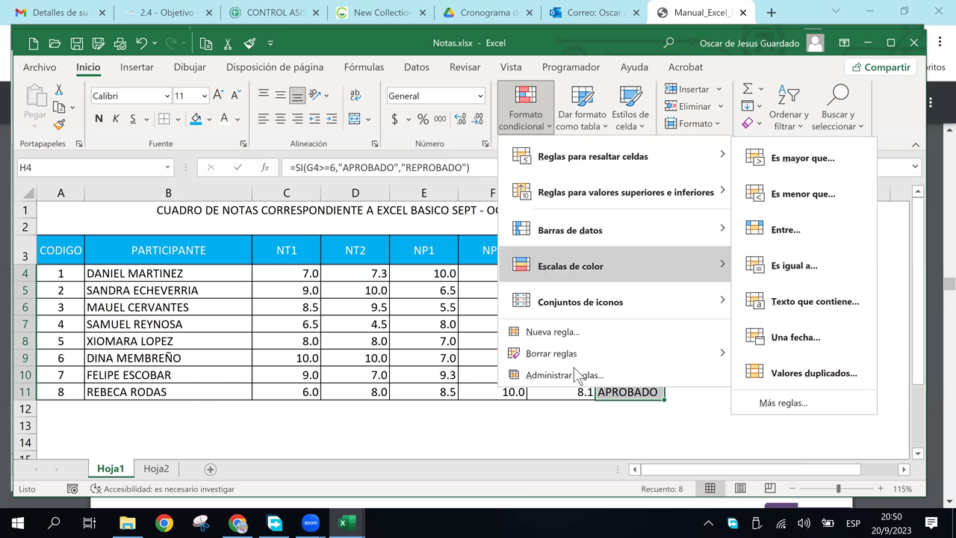
left_click(508, 448)
left_click(616, 306)
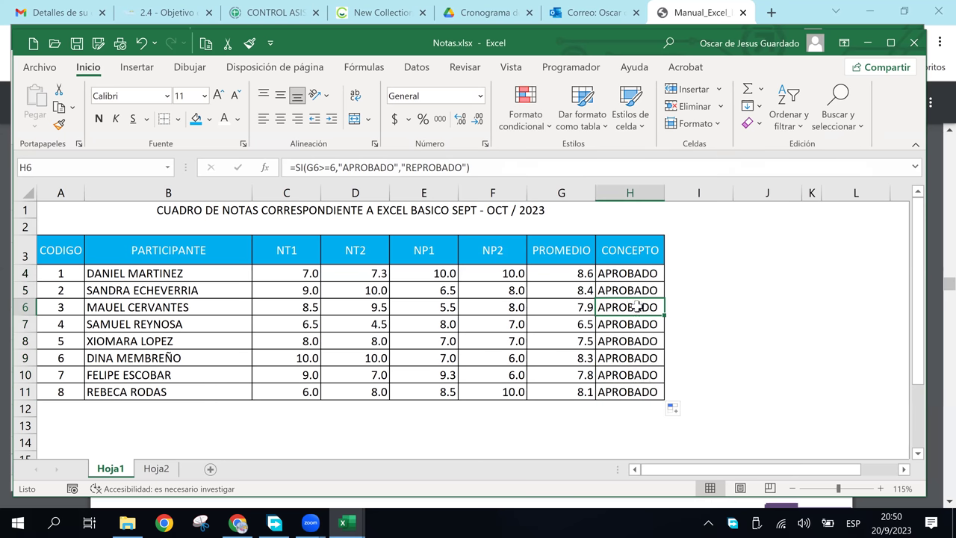
left_click_drag(628, 274, 625, 390)
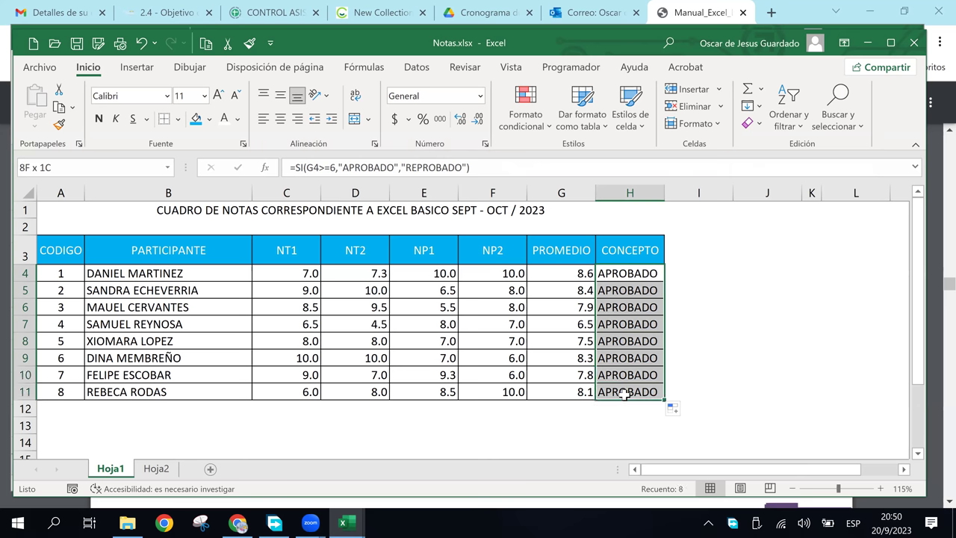
left_click(544, 124)
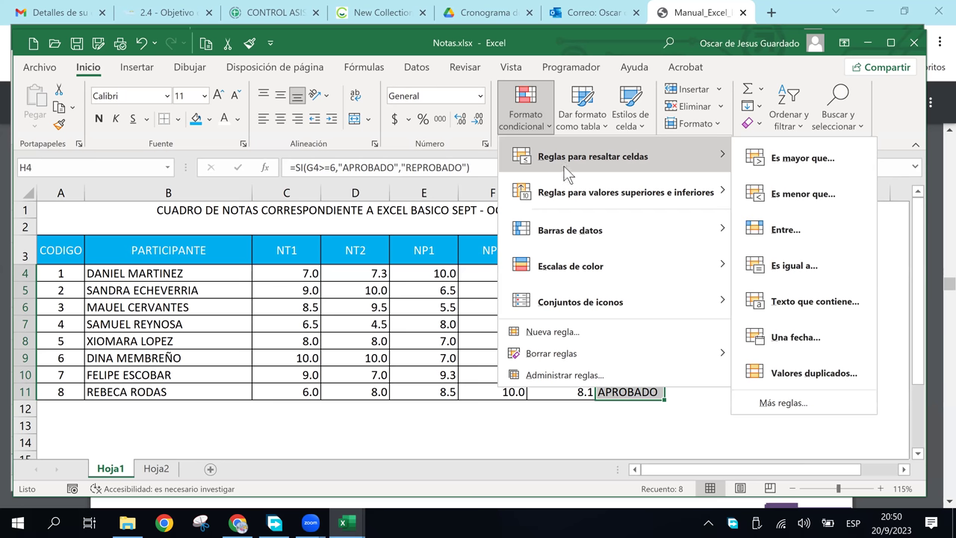
- Create an 'Es igual a' rule for APROBADO and choose Formato personalizado for it
left_click(780, 266)
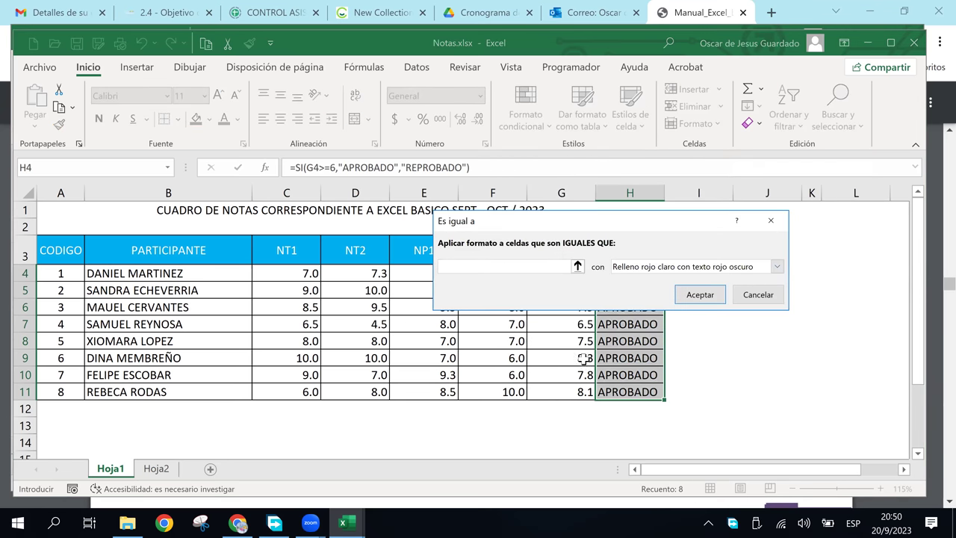
type("A")
type("PR")
type("OBADO")
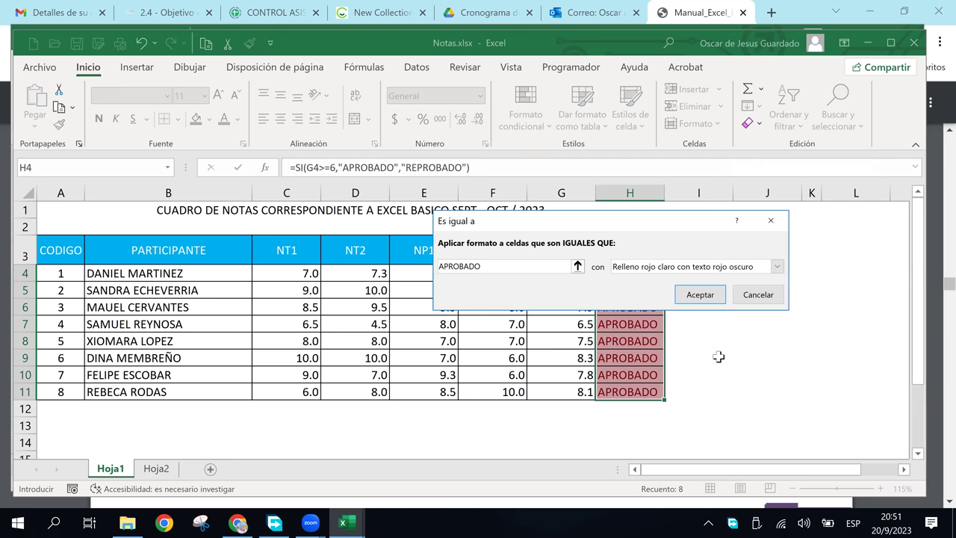
left_click(777, 267)
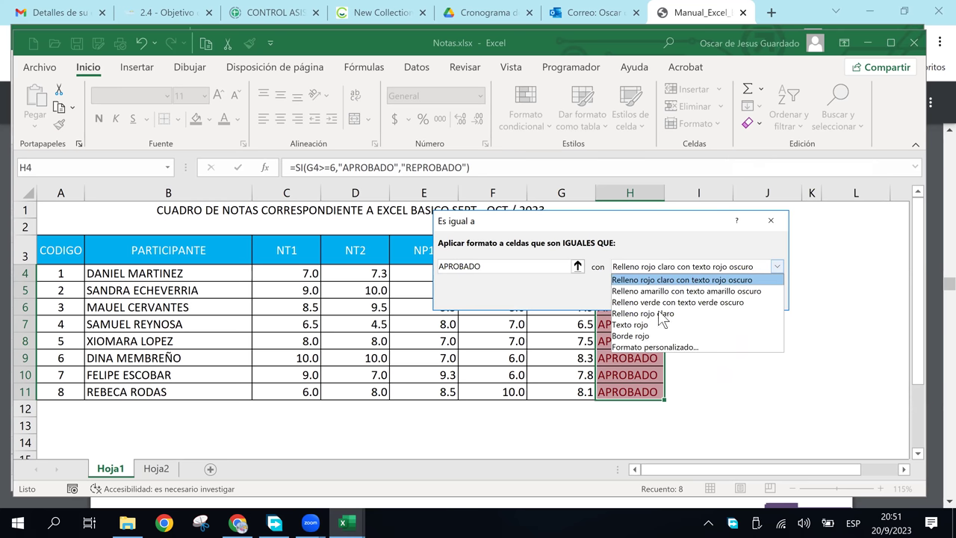
left_click(656, 349)
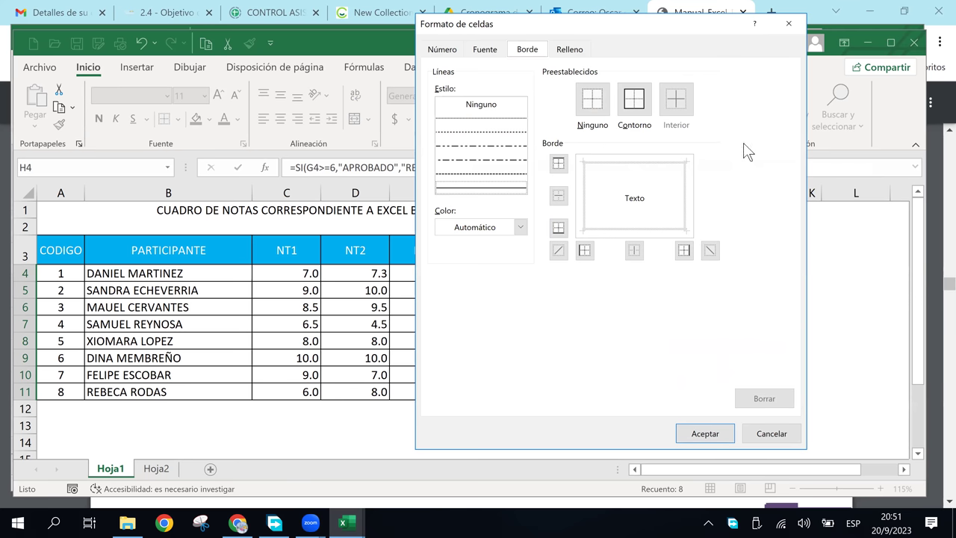
- Apply the Texto rojo preset to the APROBADO rule and reselect H4:H11 to check the red text
left_click(771, 435)
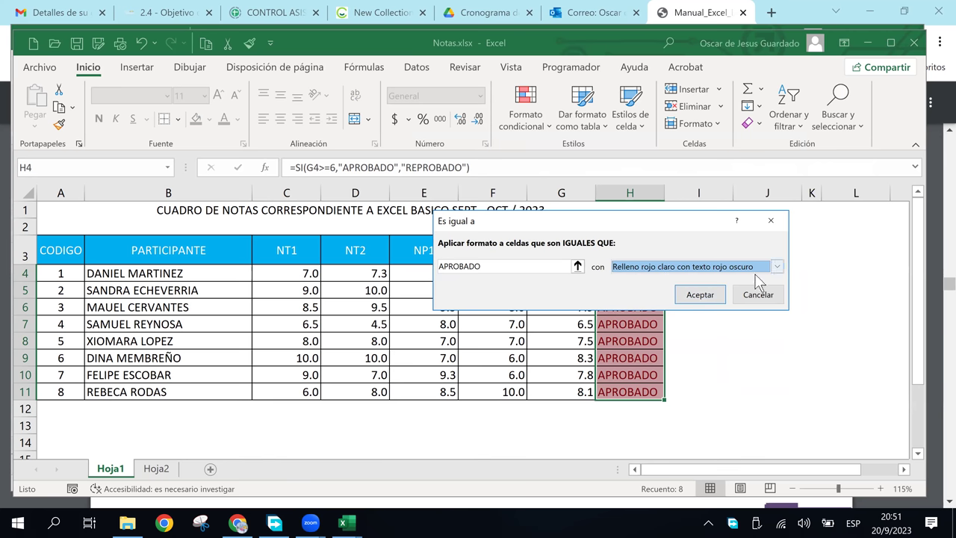
left_click(777, 267)
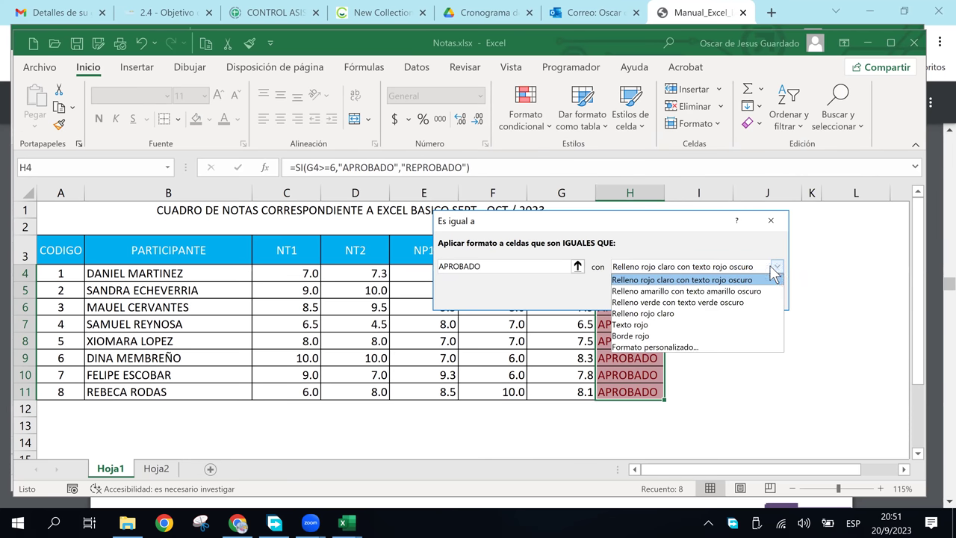
left_click(681, 324)
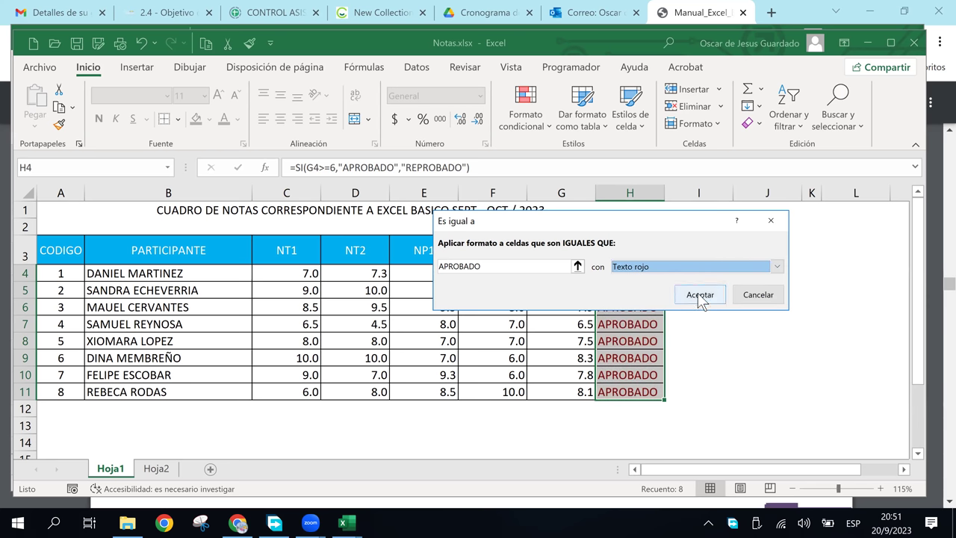
left_click(700, 296)
left_click(695, 310)
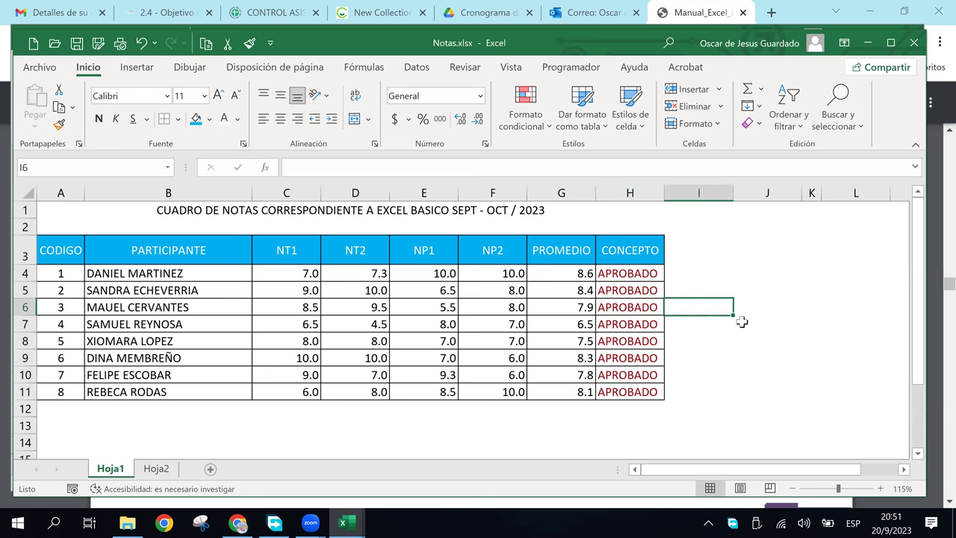
left_click_drag(631, 272, 635, 392)
key("ctrl+c")
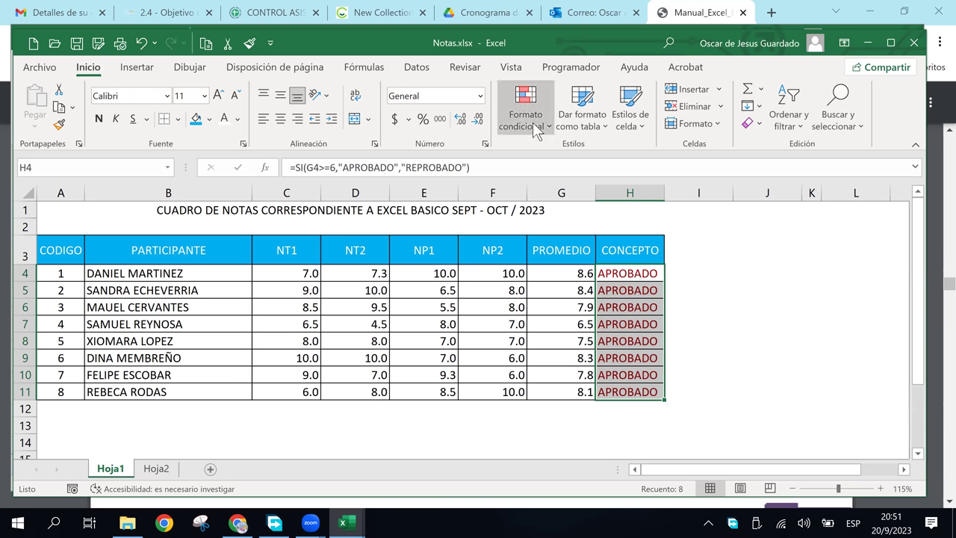
- Open the APROBADO rule from Administrar reglas and view its cell format without changing it
left_click(535, 120)
left_click(545, 373)
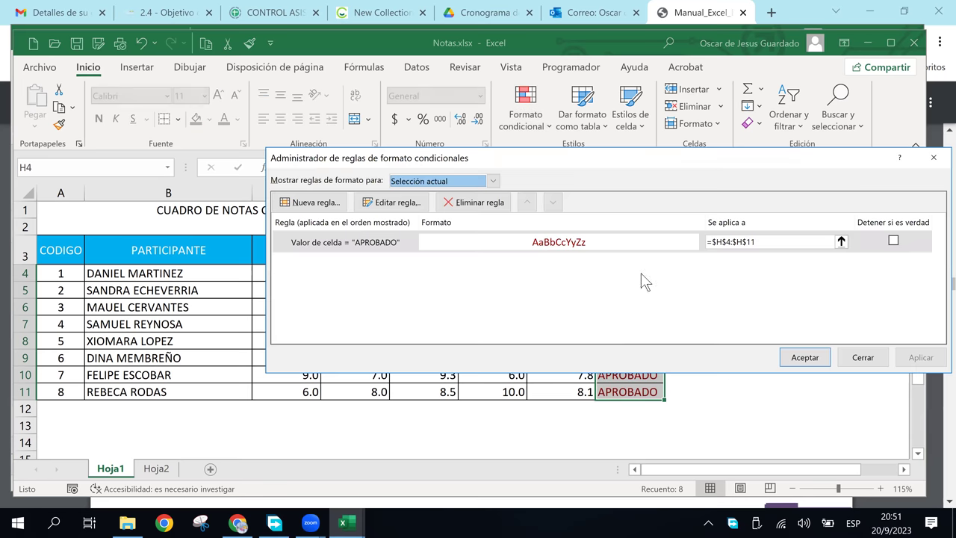
left_click(544, 243)
left_click(391, 208)
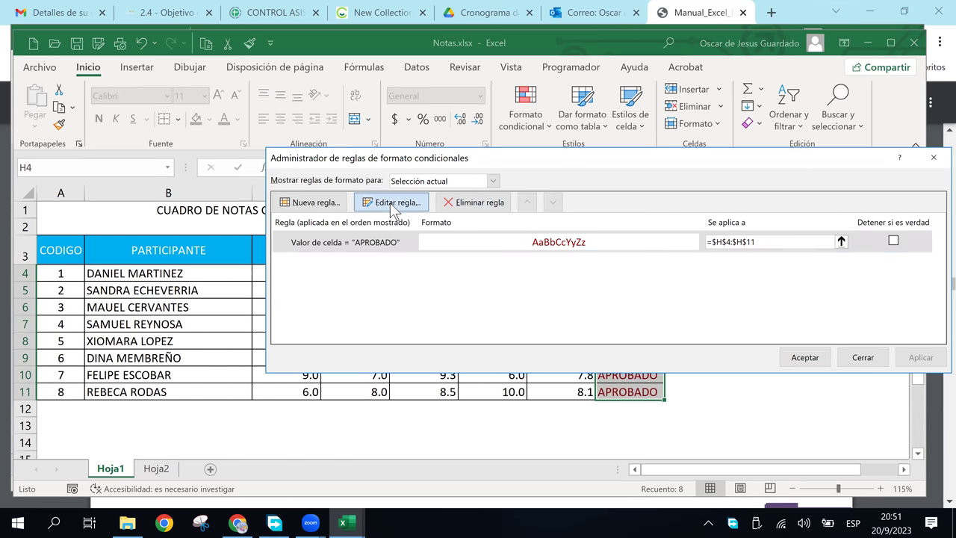
left_click(655, 357)
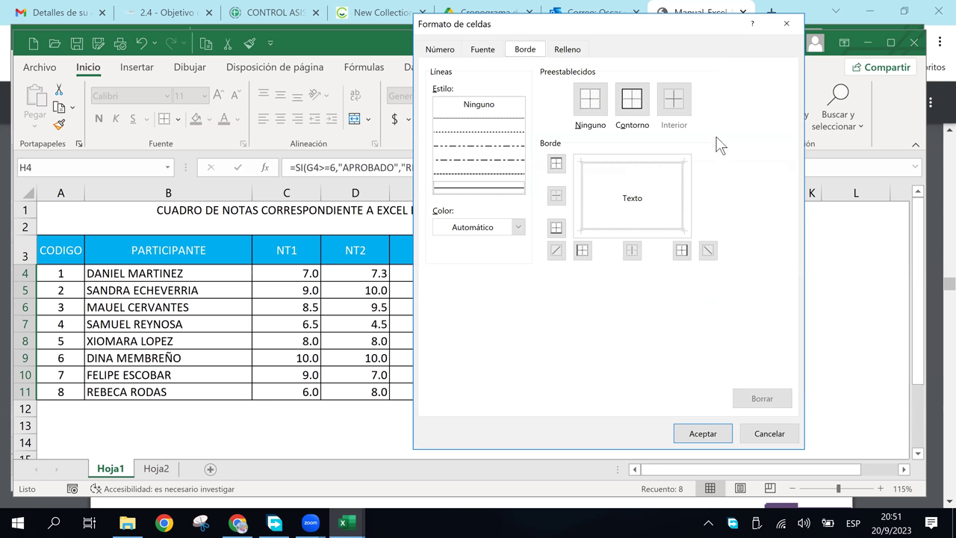
left_click(877, 4)
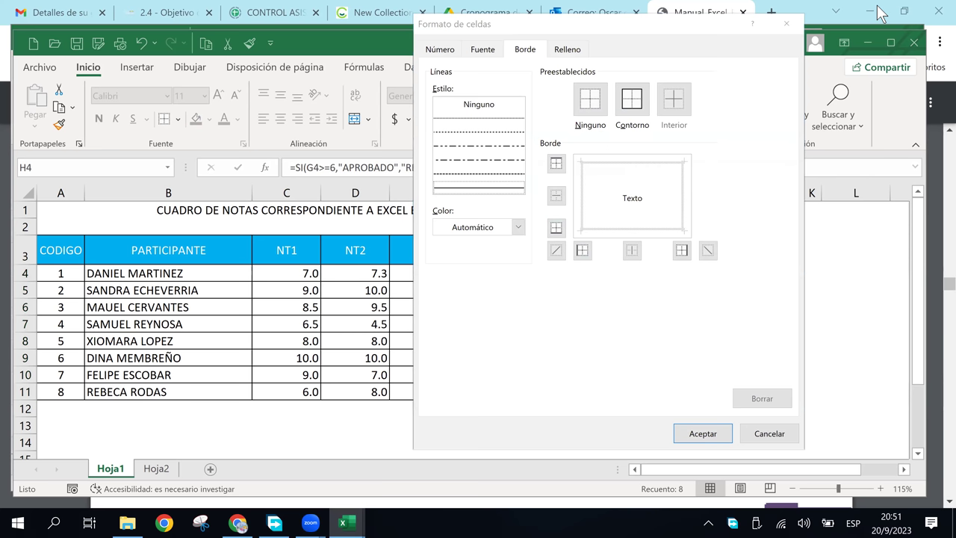
left_click(736, 438)
left_click(774, 437)
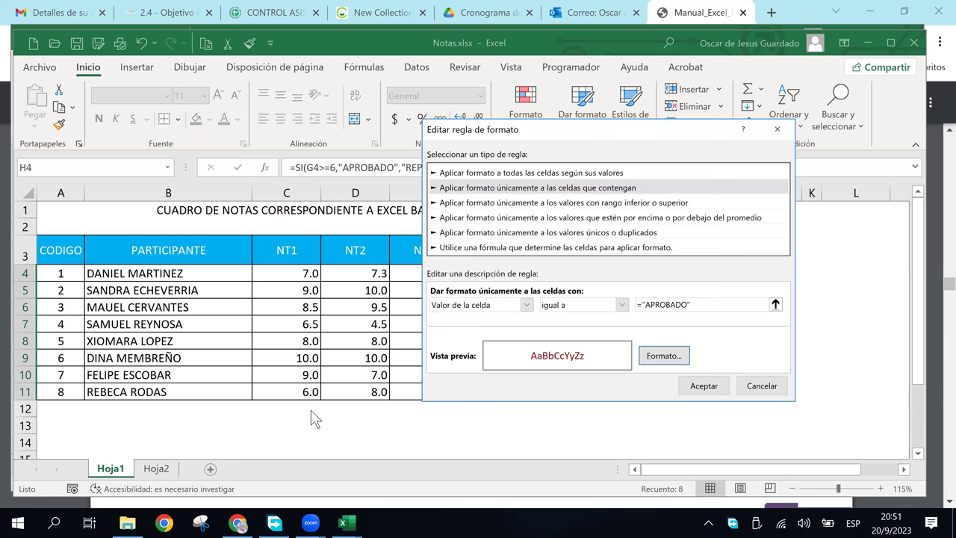
- Close the rule editor unchanged, then delete the APROBADO rule and confirm with Aceptar
left_click_drag(611, 128, 323, 193)
left_click(389, 420)
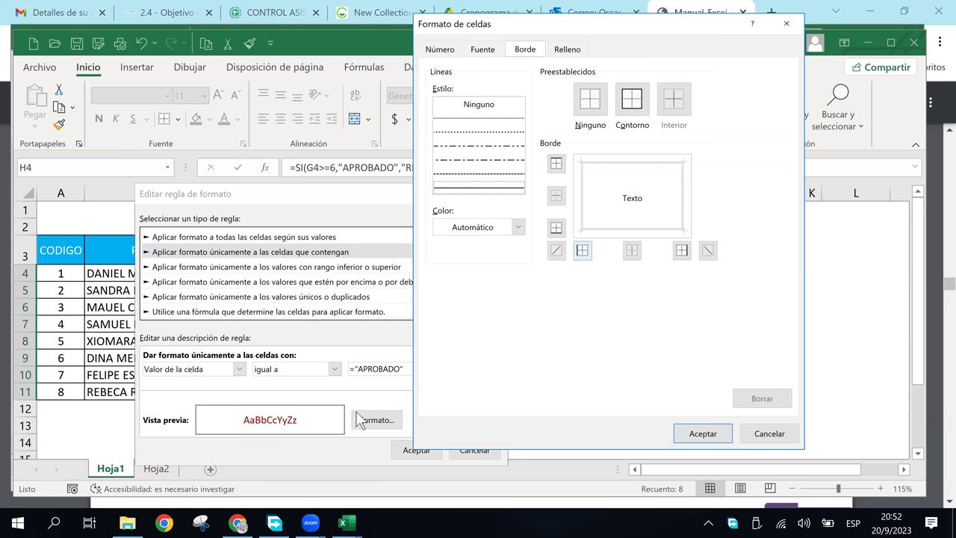
key("Escape")
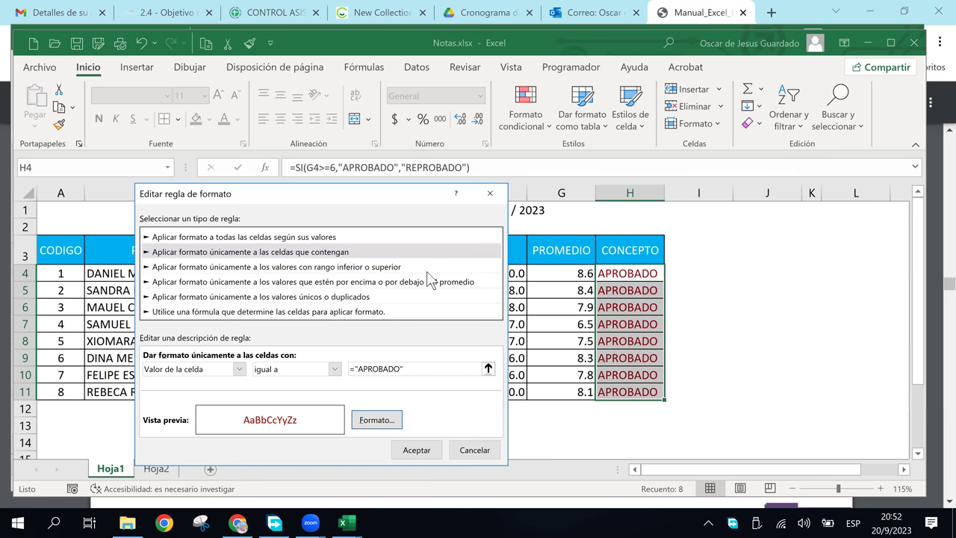
left_click(464, 451)
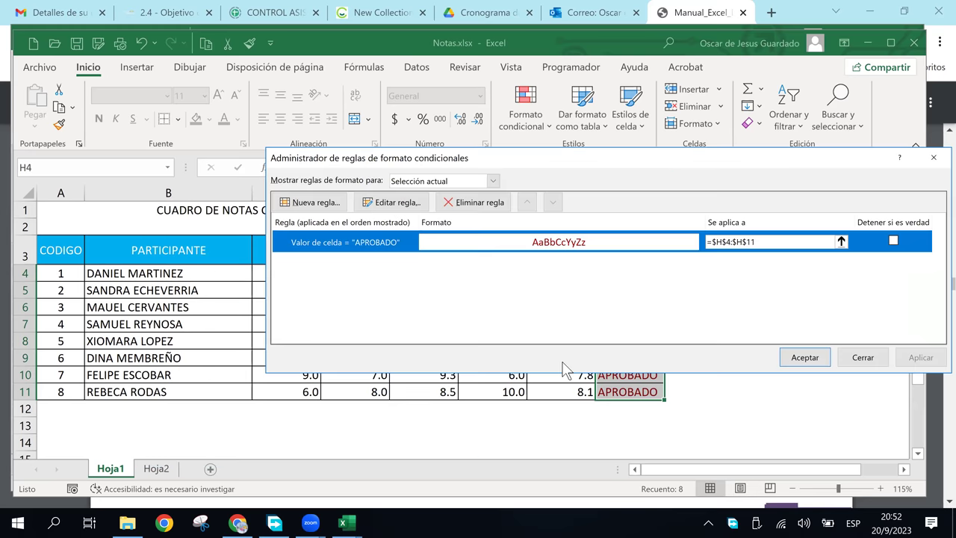
left_click(476, 211)
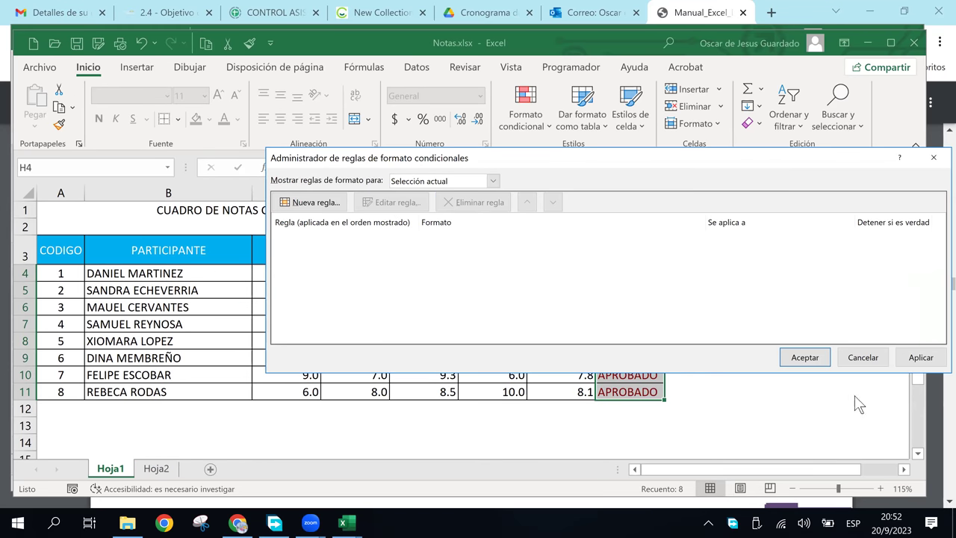
left_click(805, 357)
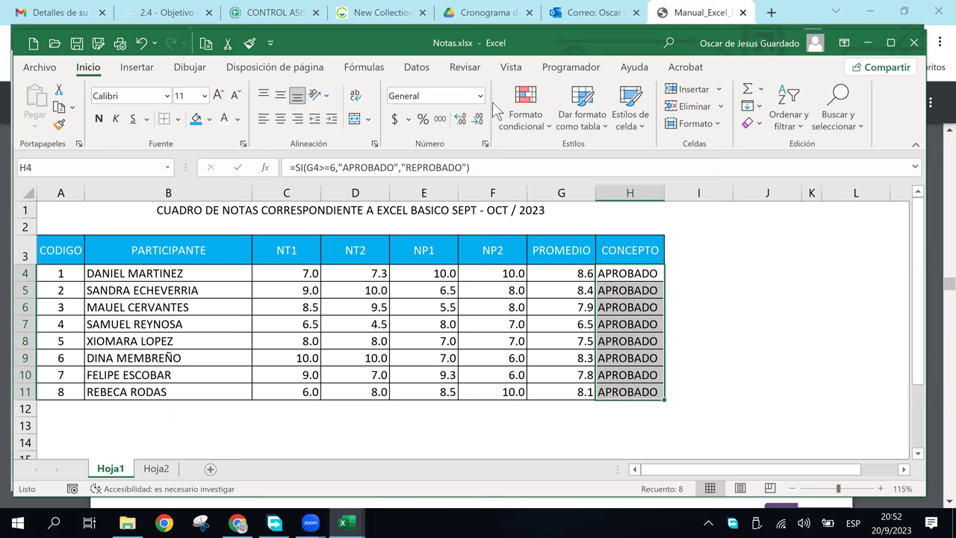
- Start an 'Es igual a' rule for APROBADO, open its custom format, then cancel it
left_click(543, 117)
mouse_move(552, 353)
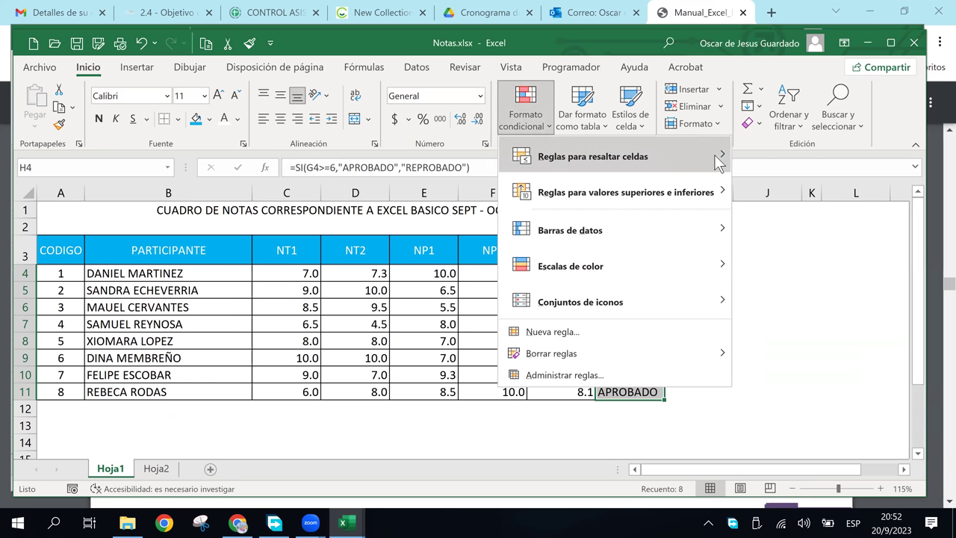
mouse_move(613, 156)
left_click(760, 281)
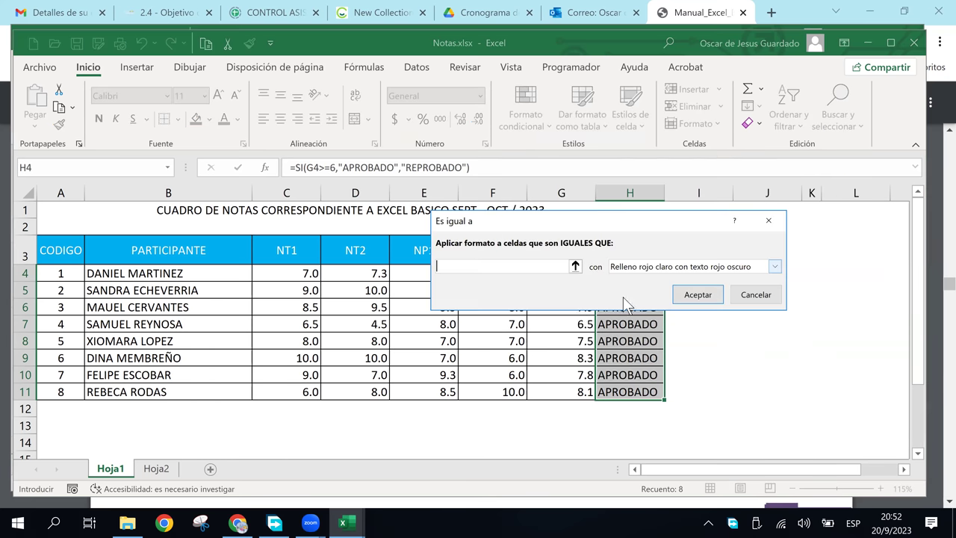
type("APROBADO")
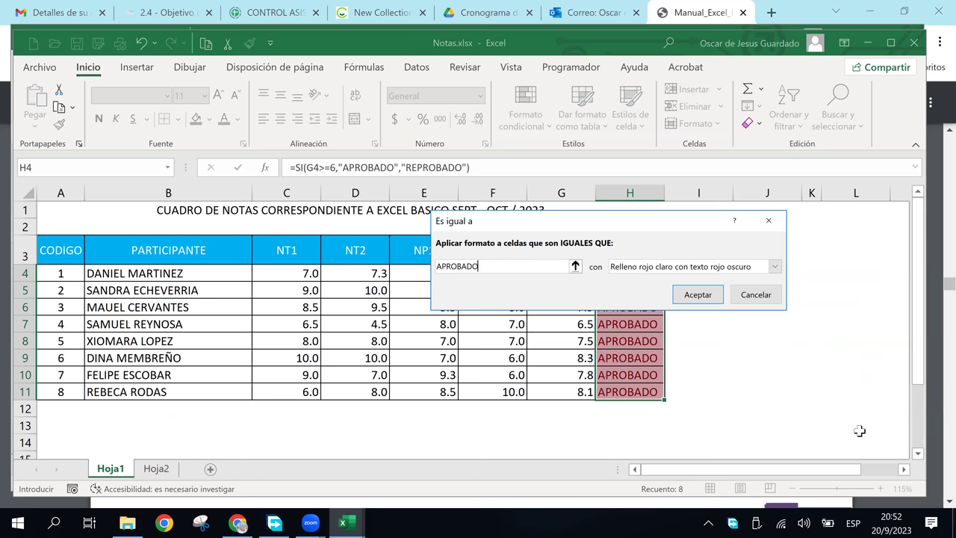
left_click(775, 266)
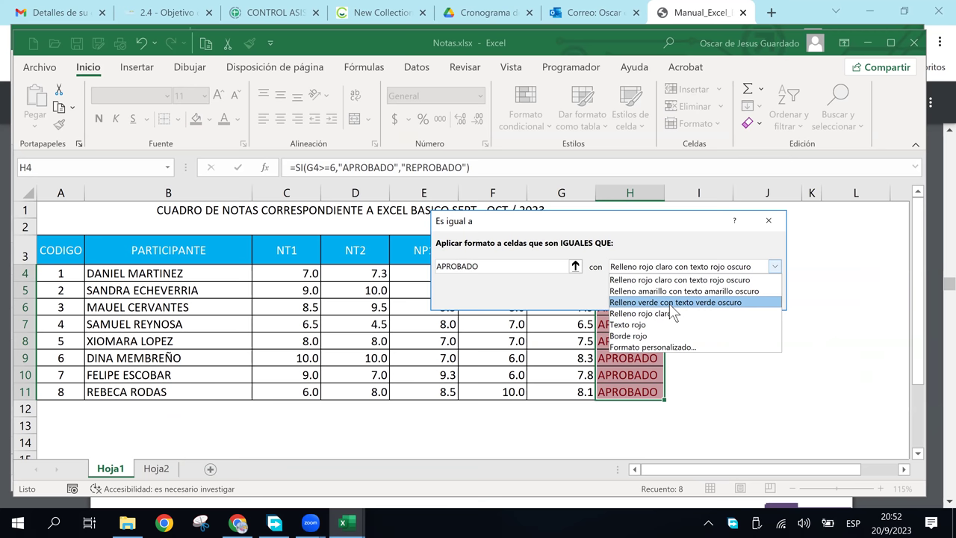
left_click(661, 346)
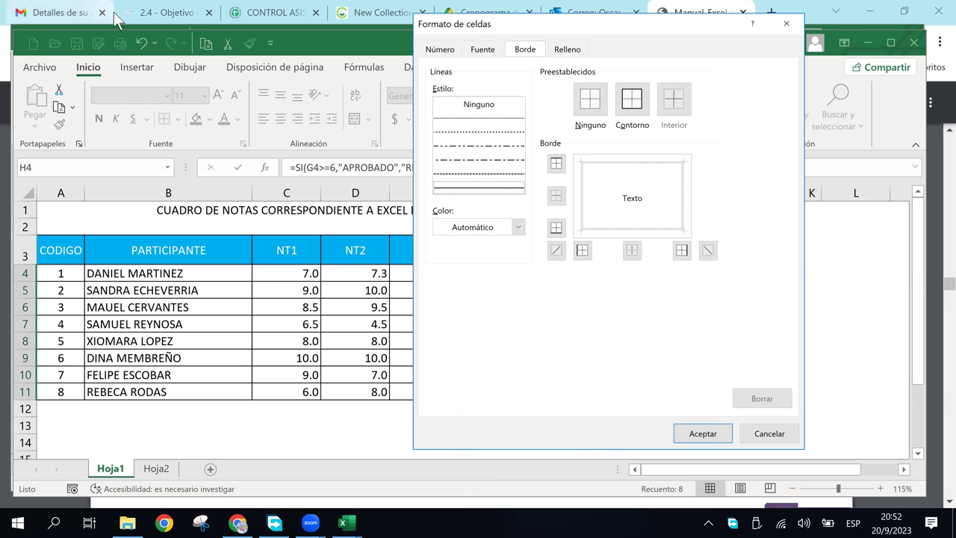
key("Escape")
left_click(79, 15)
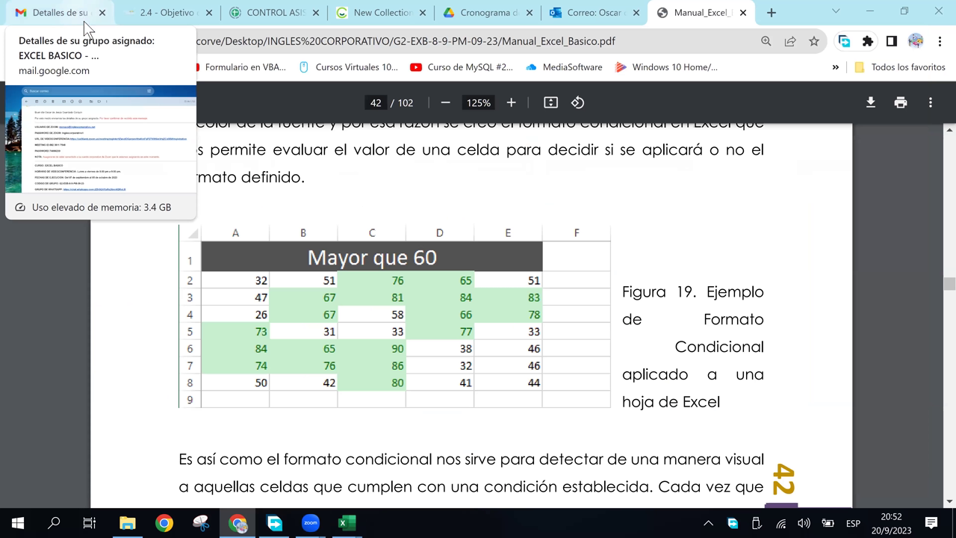
left_click(80, 15)
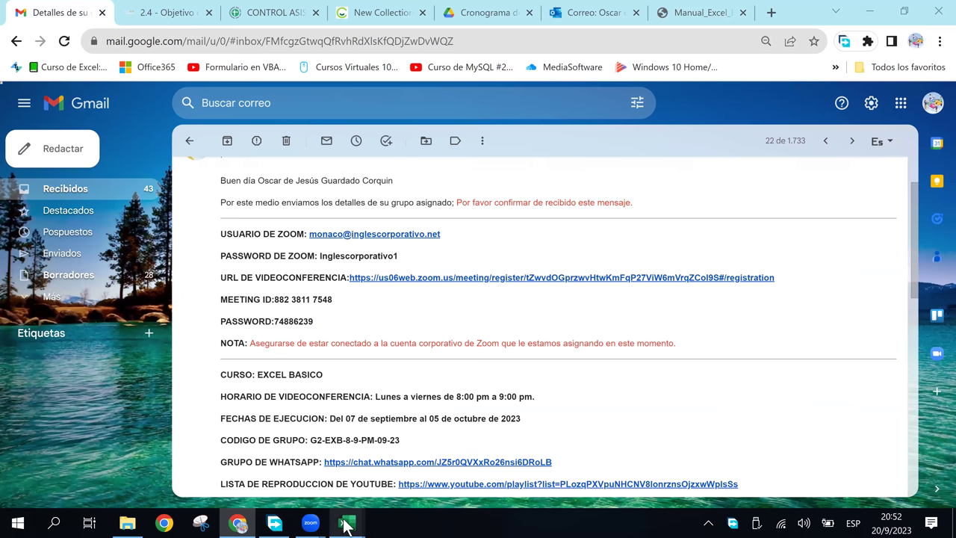
mouse_move(345, 523)
left_click(434, 472)
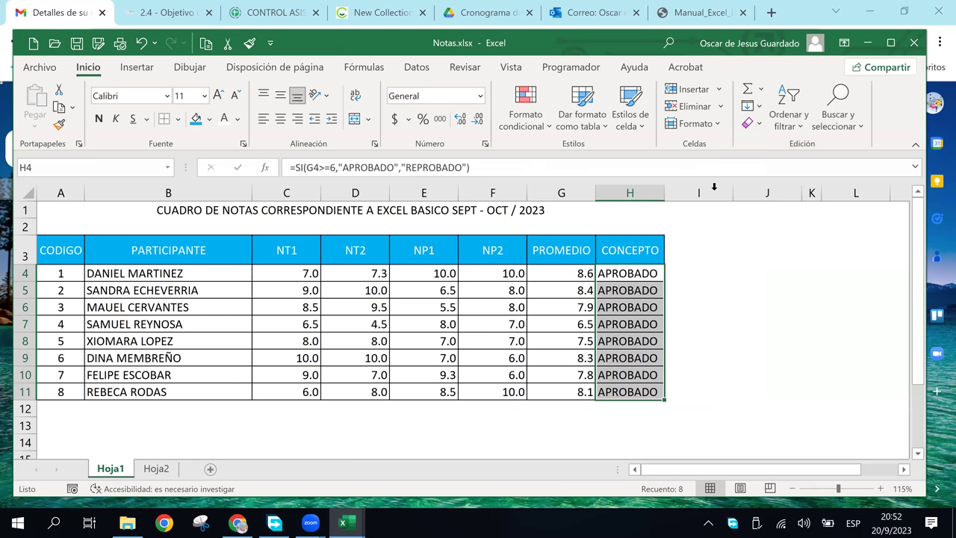
- Select H4:H11 and begin a 'celdas que contengan' new rule, then cancel it
left_click(630, 250)
left_click_drag(630, 273, 630, 392)
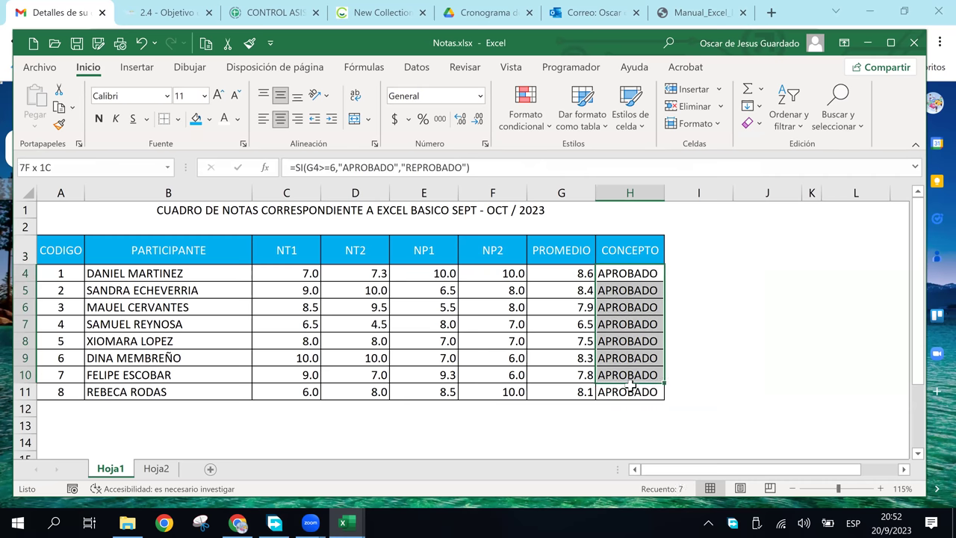
key("ctrl+v")
left_click(526, 120)
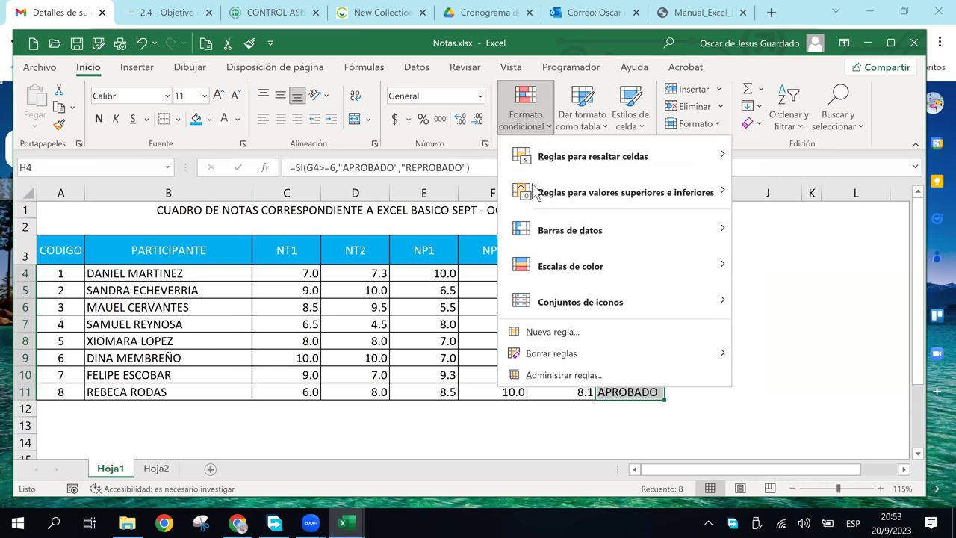
left_click(569, 341)
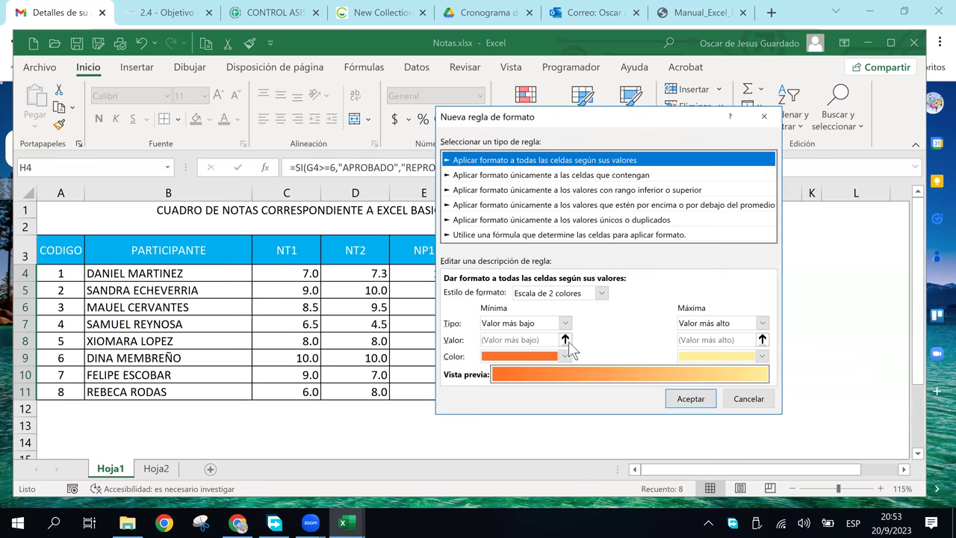
mouse_move(589, 121)
left_mouse_down()
mouse_move(406, 86)
mouse_move(399, 100)
mouse_move(324, 110)
left_mouse_up()
left_click(351, 158)
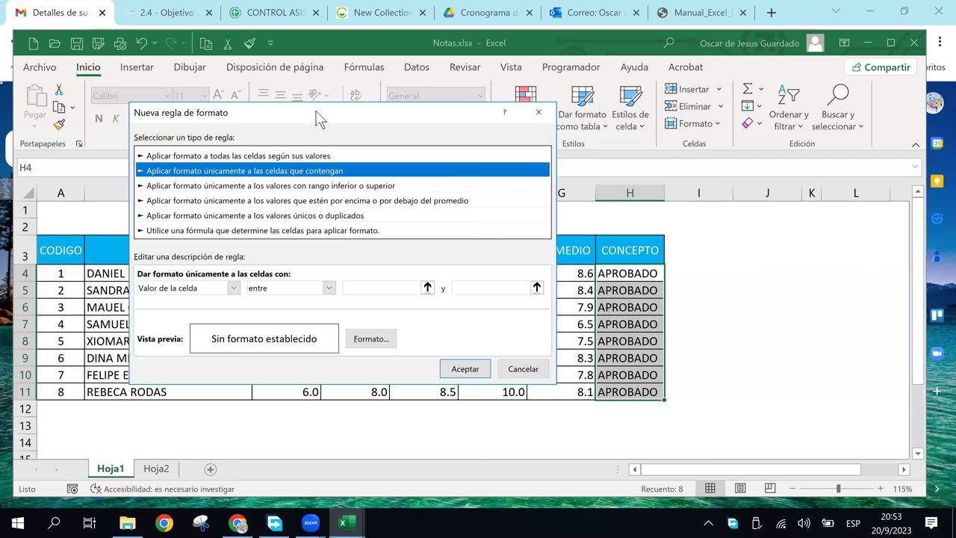
left_click_drag(317, 116, 279, 116)
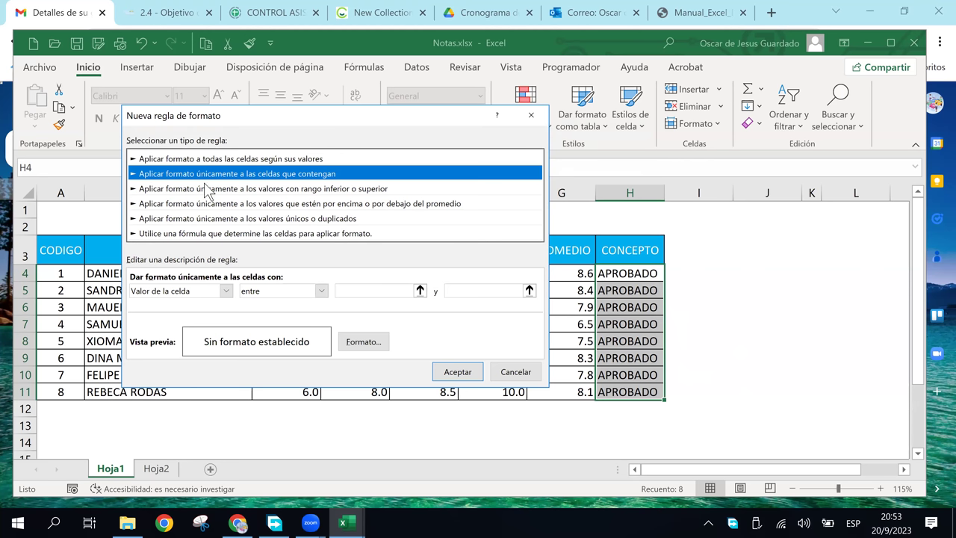
left_click(515, 371)
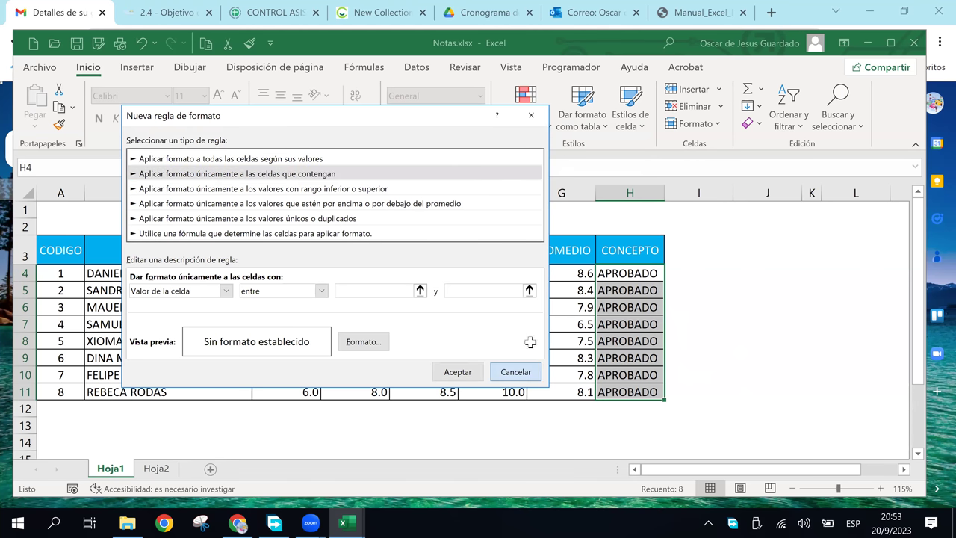
- Create a new rule for H4:H11 where values equal to APROBADO get blue font
left_click(538, 127)
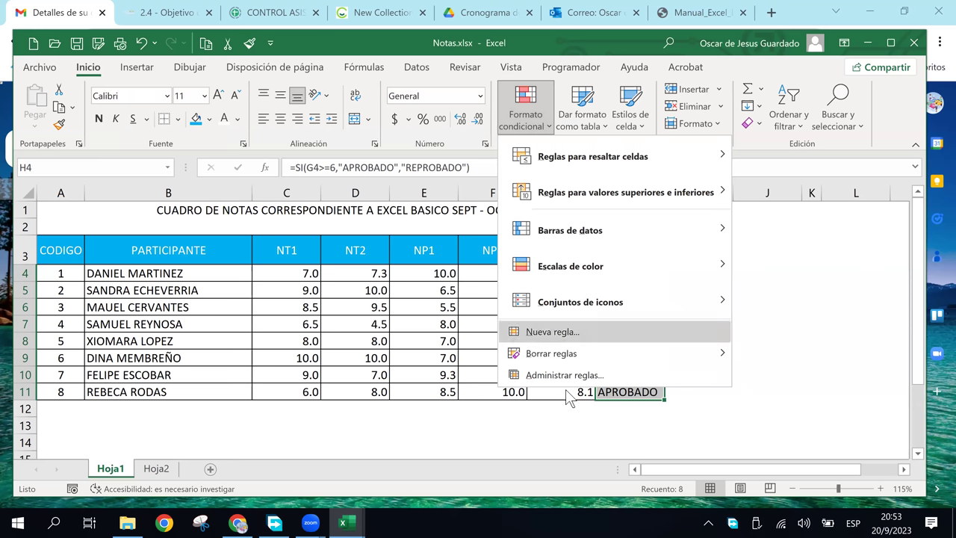
left_click(563, 331)
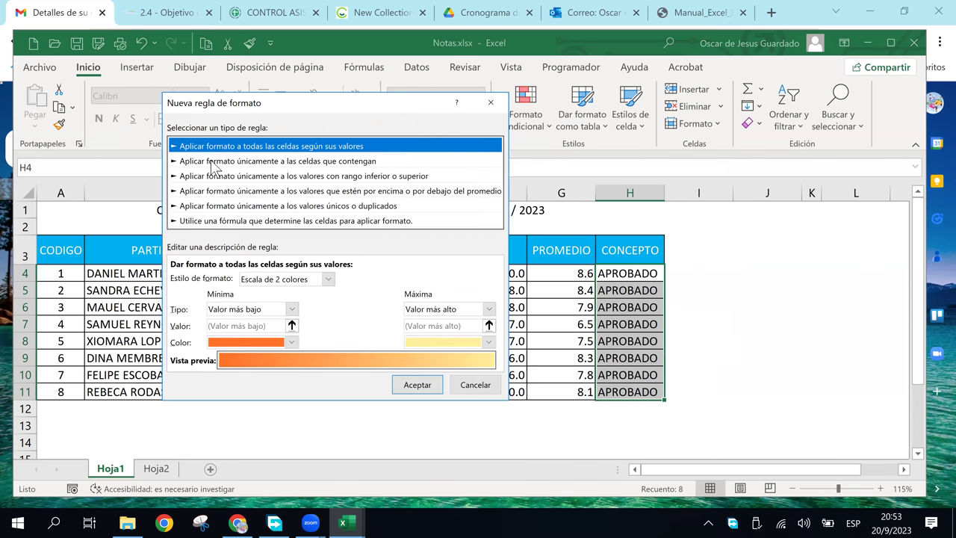
left_click(341, 162)
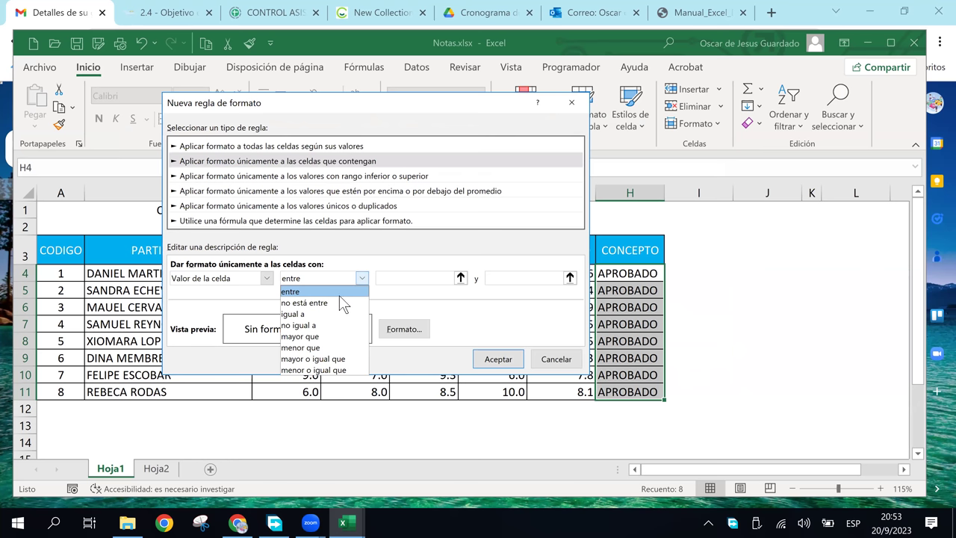
left_click(323, 313)
left_click(424, 278)
type("APROBADO")
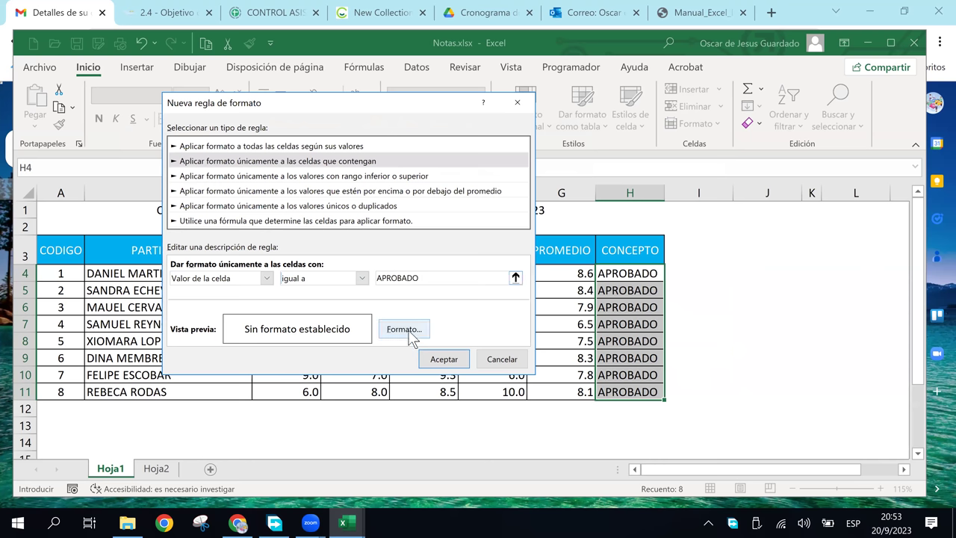
left_click(411, 331)
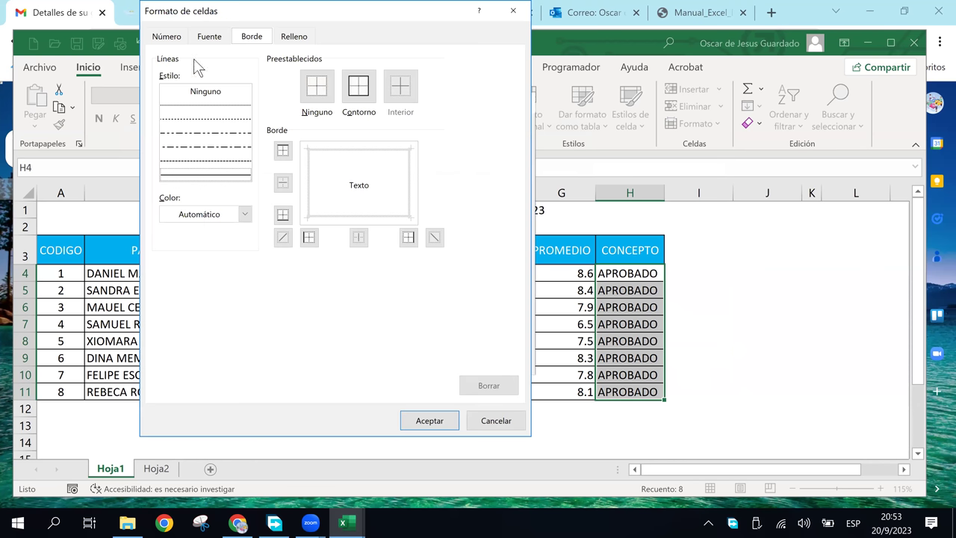
left_click(293, 36)
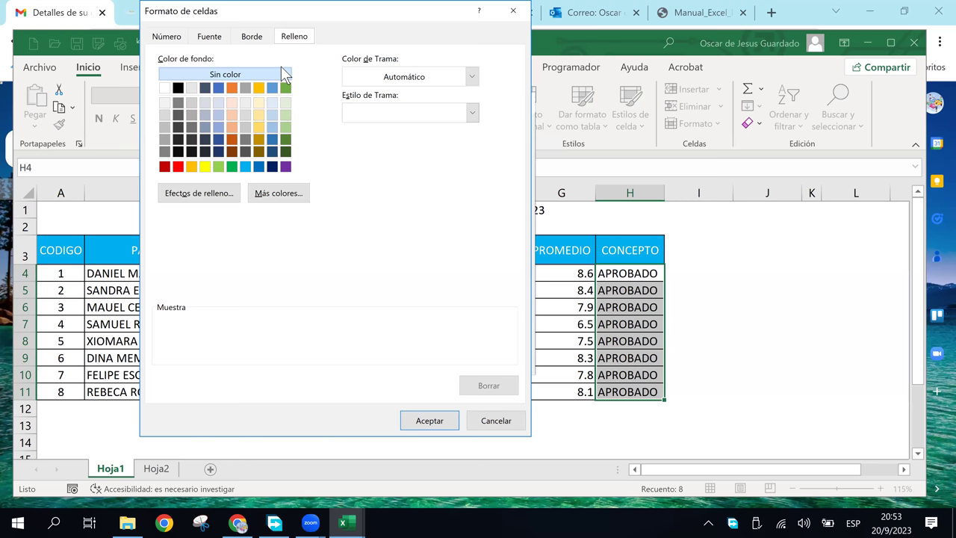
key("ctrl+shift+Tab")
key("ctrl+shift+Tab")
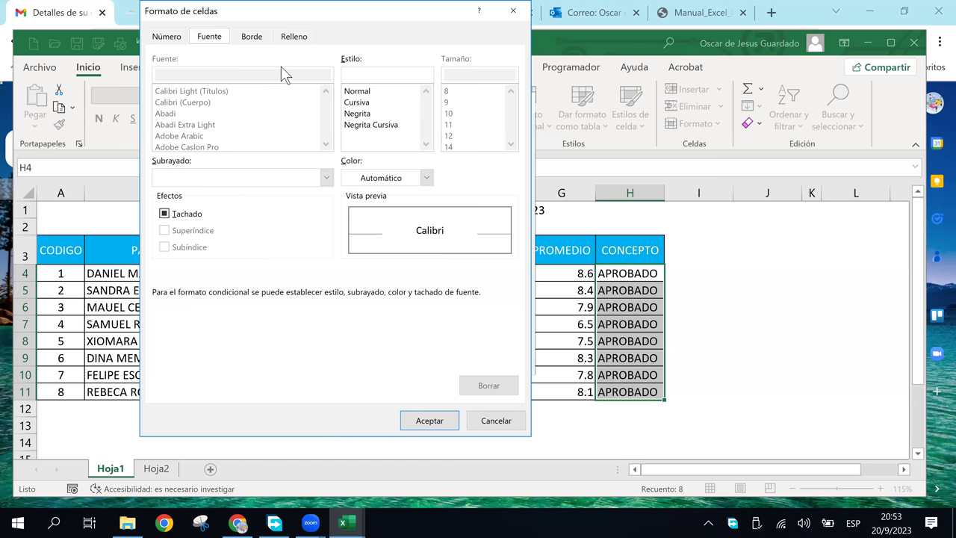
left_click(426, 177)
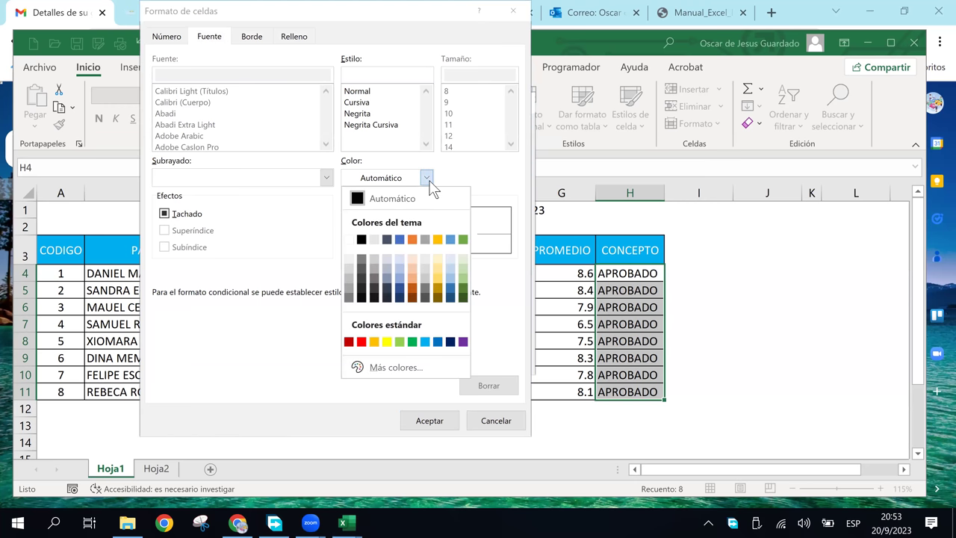
left_click(438, 343)
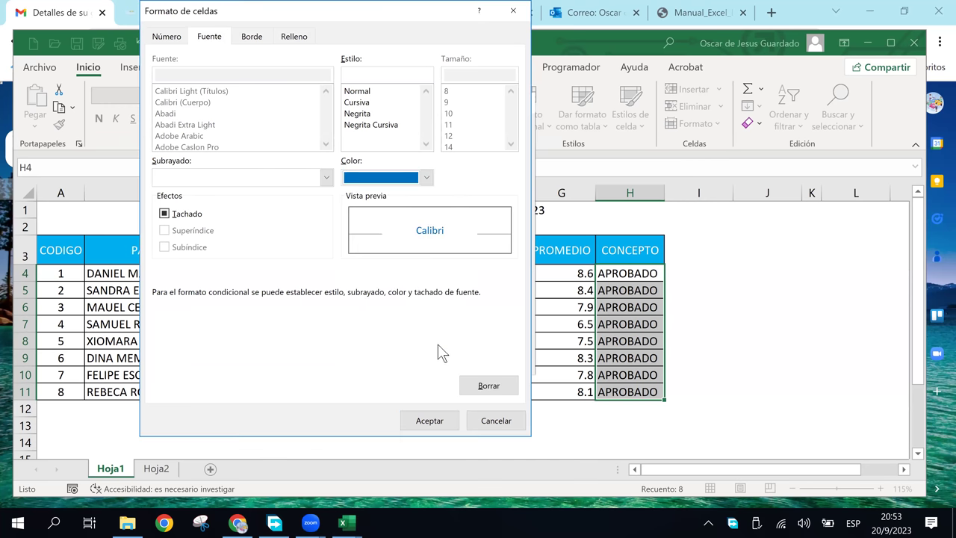
left_click(436, 422)
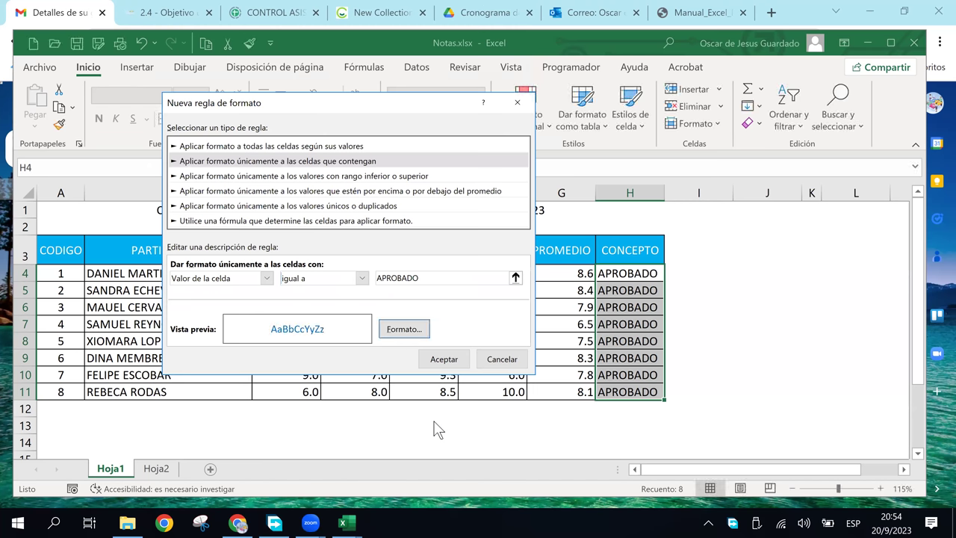
left_click(444, 360)
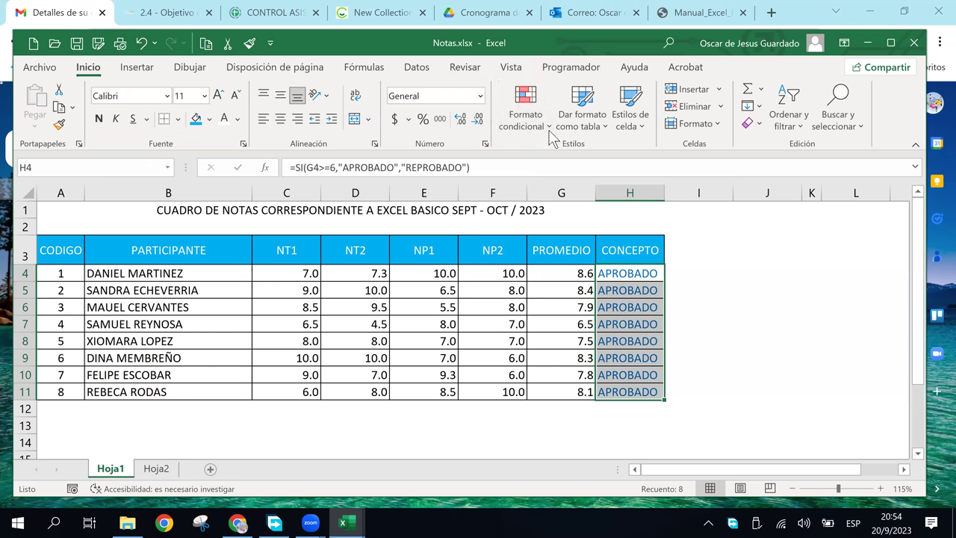
- Add a new rule giving CONCEPTO cells equal to REPROBADO a red font colour
left_click(525, 111)
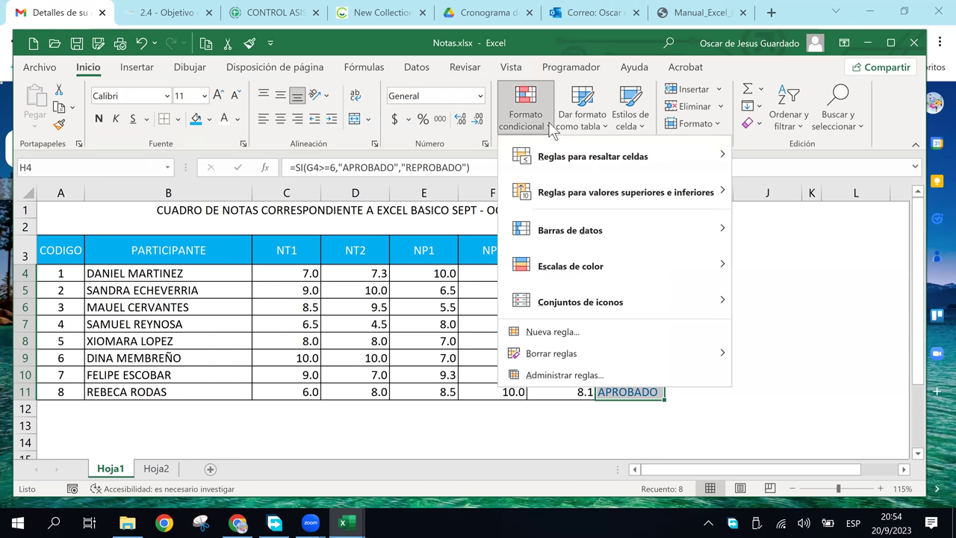
left_click(550, 332)
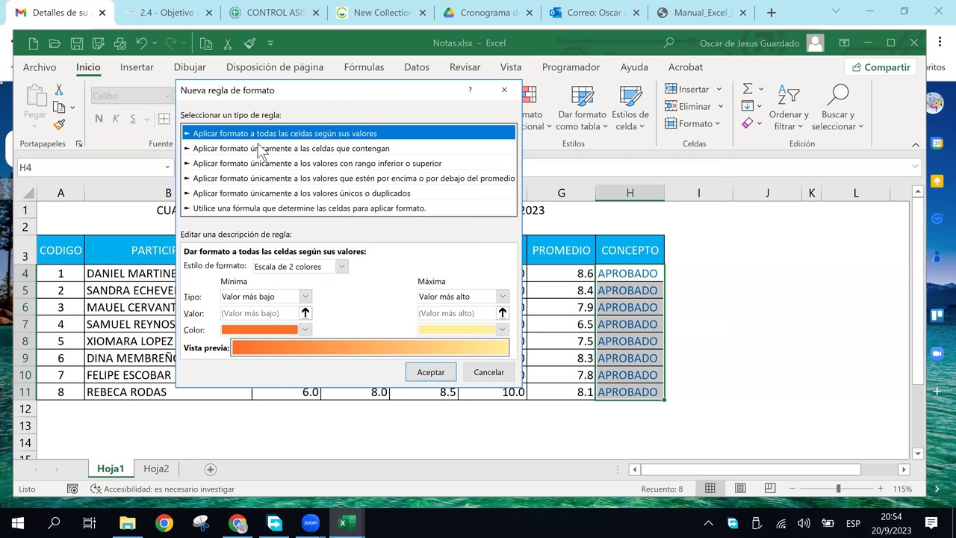
left_click(272, 150)
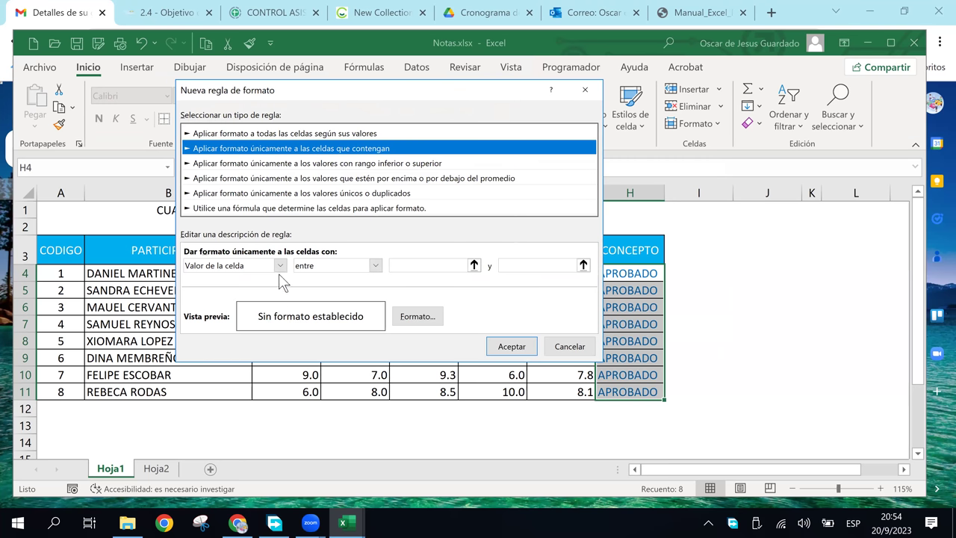
left_click(377, 265)
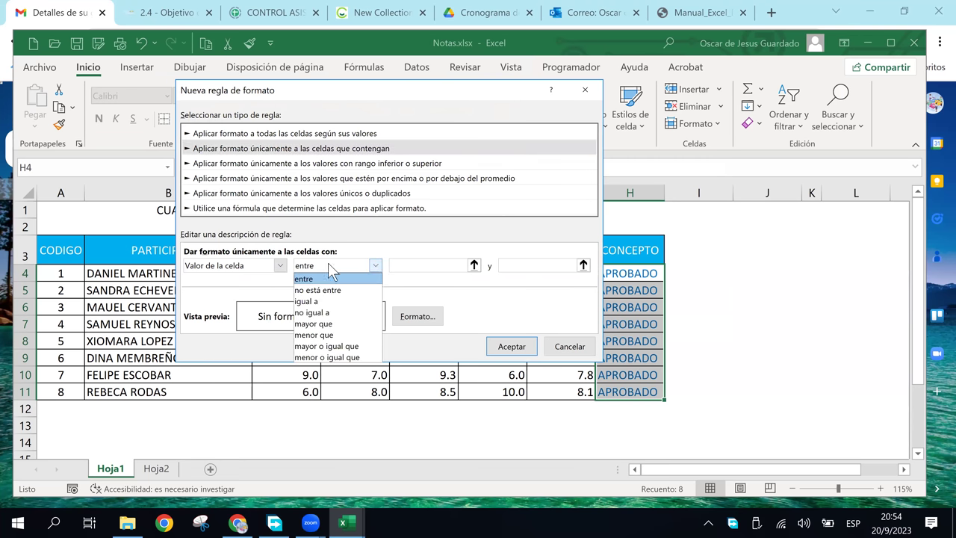
left_click(314, 296)
left_click(413, 263)
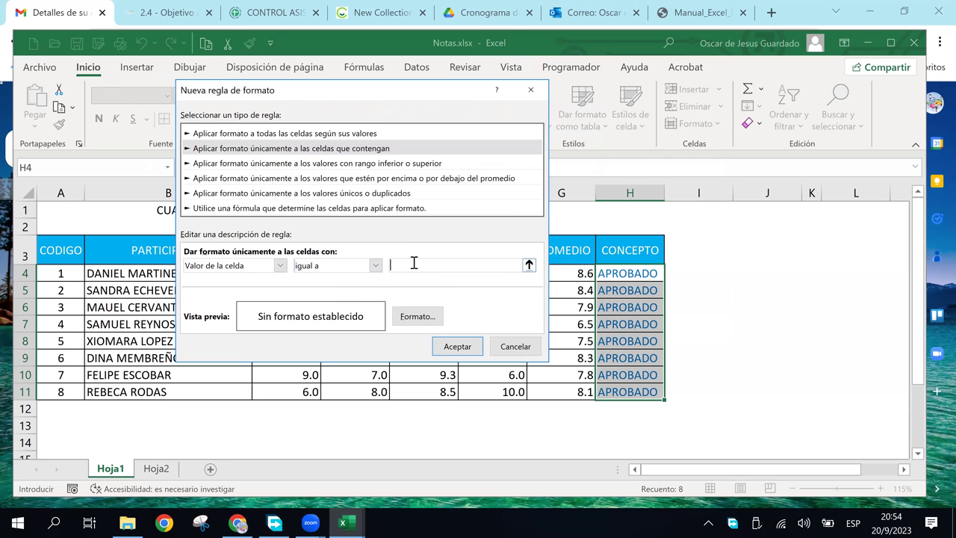
type("REPROBADO")
left_click(407, 319)
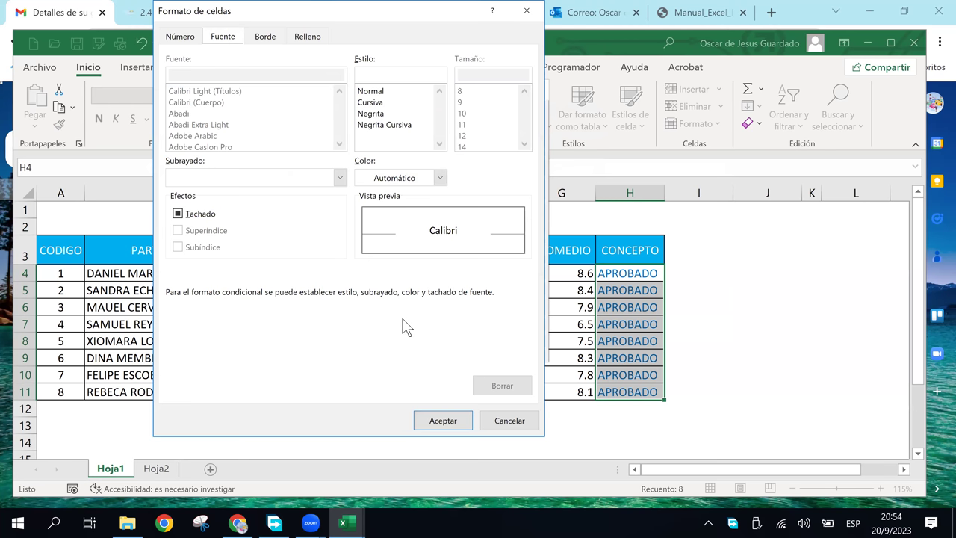
left_click(408, 183)
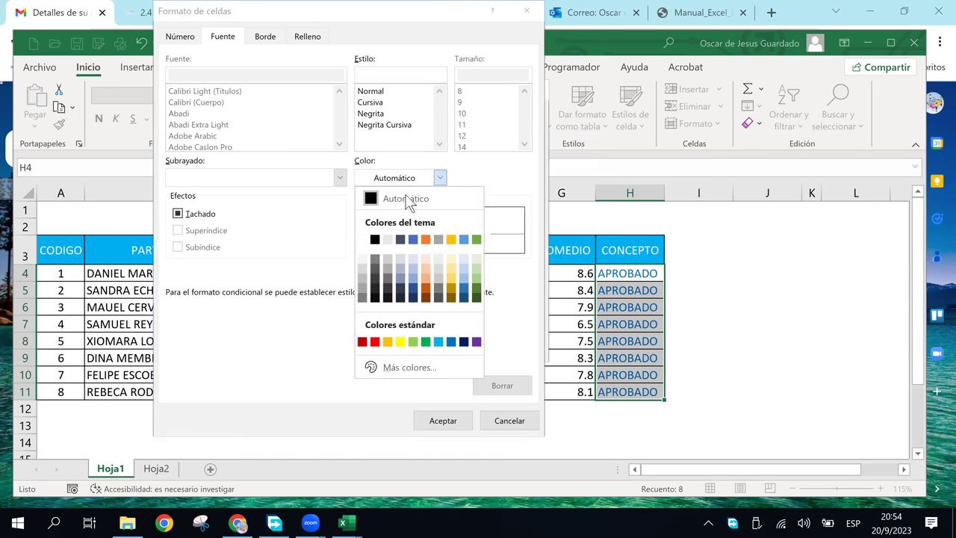
left_click(374, 341)
left_click(443, 420)
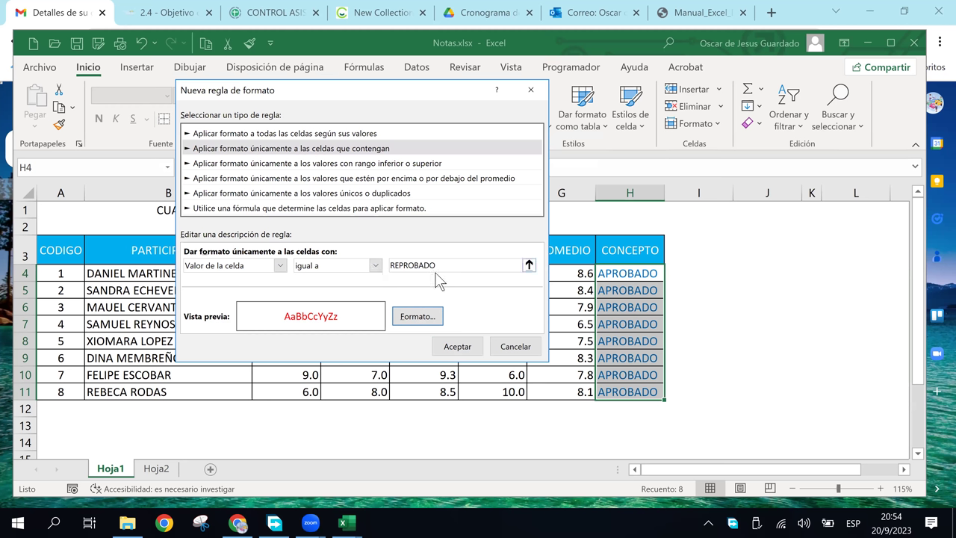
left_click(458, 349)
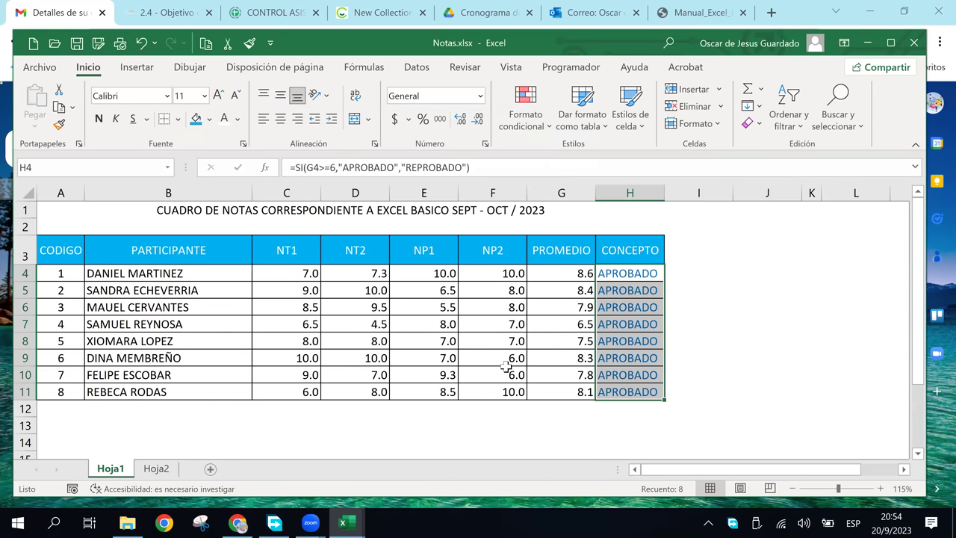
- Inspect the CONCEPTO formulas in H4, H6 and H8
left_click(650, 308)
left_click(620, 341)
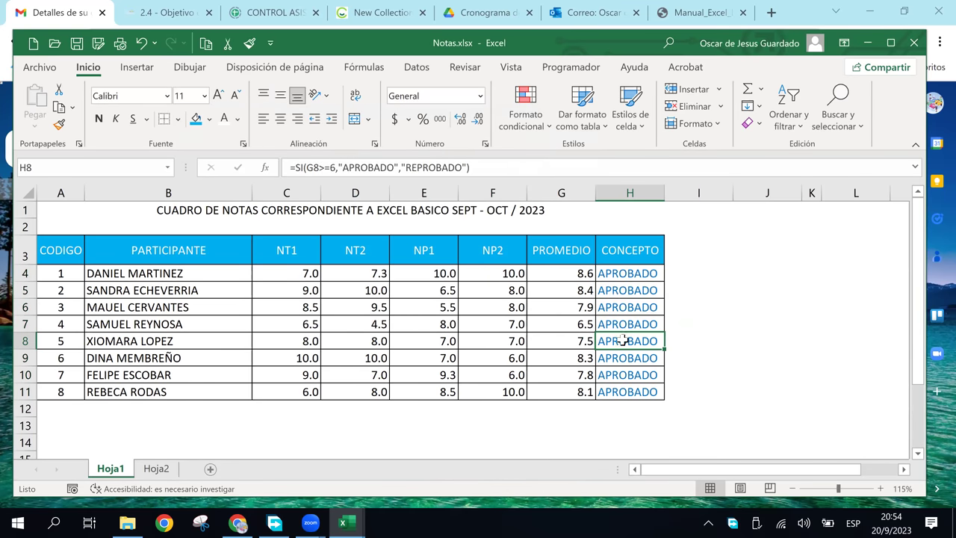
left_click(581, 301)
left_click(613, 307)
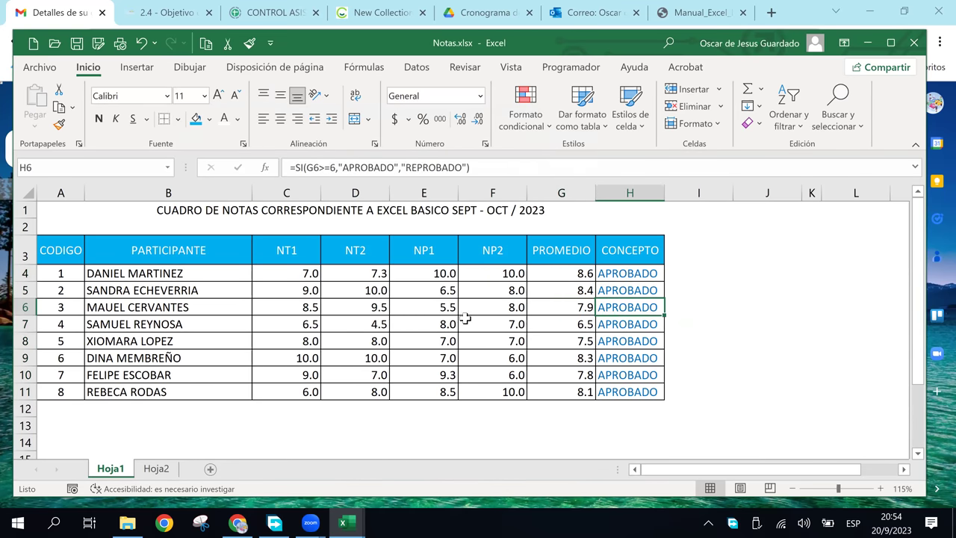
left_click(598, 275)
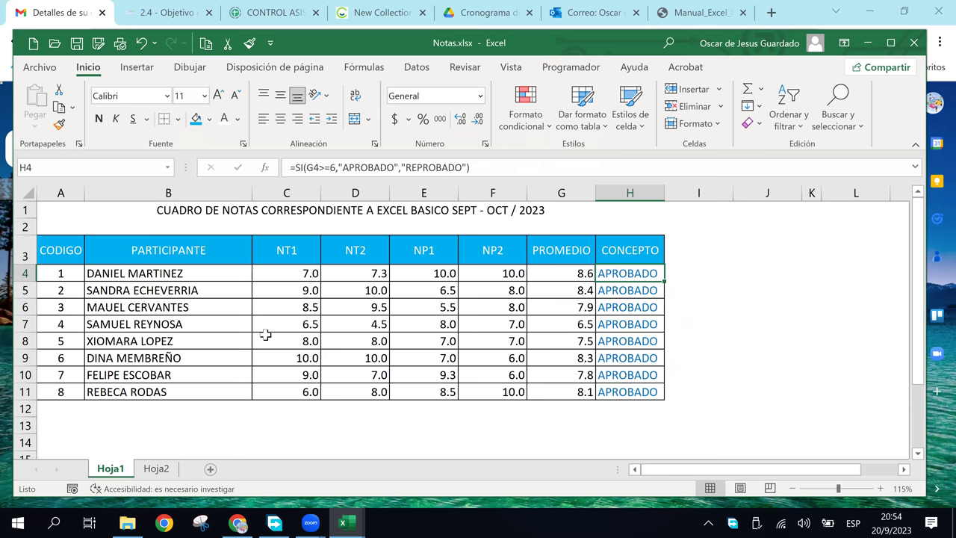
- Lower row 9's grades to 4 in C9 and 6 in D9
left_click(303, 343)
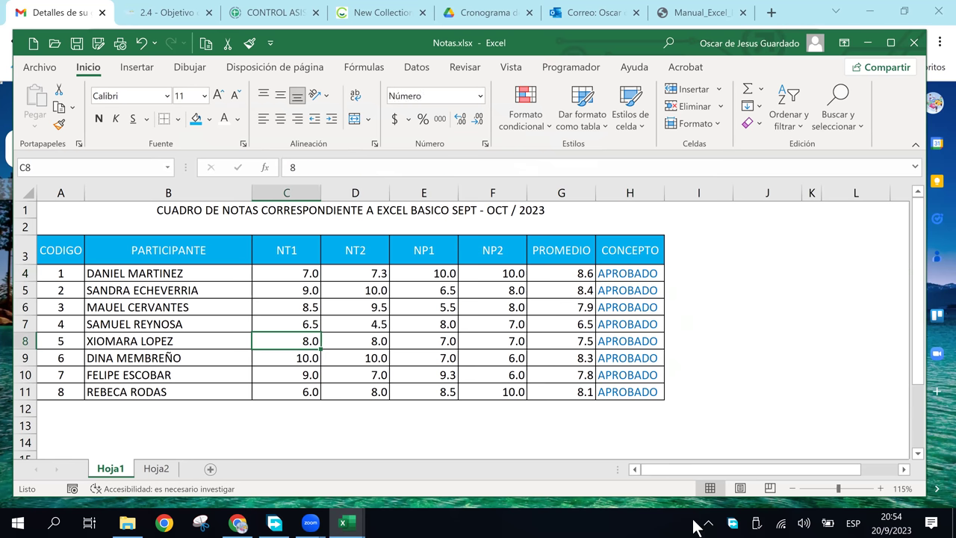
left_click(301, 355)
type("4")
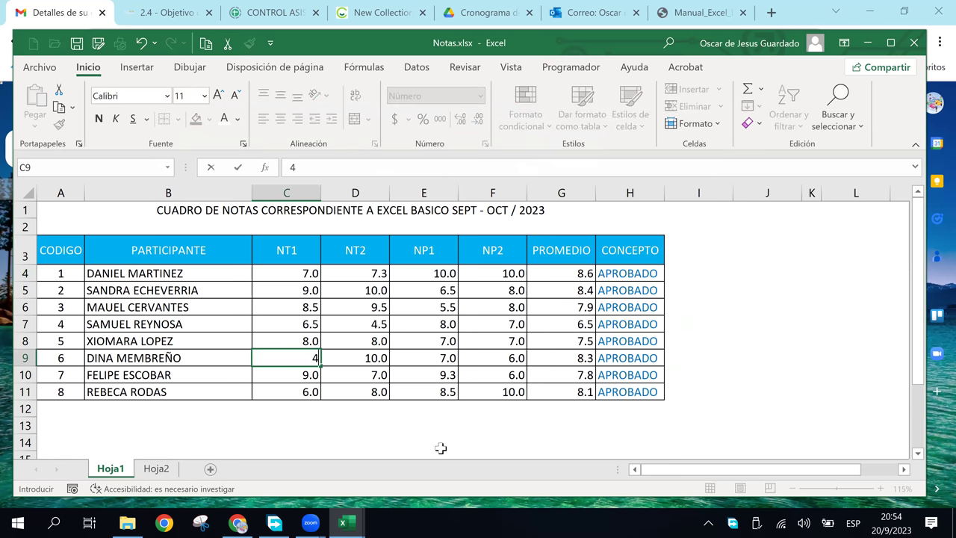
left_click(436, 377)
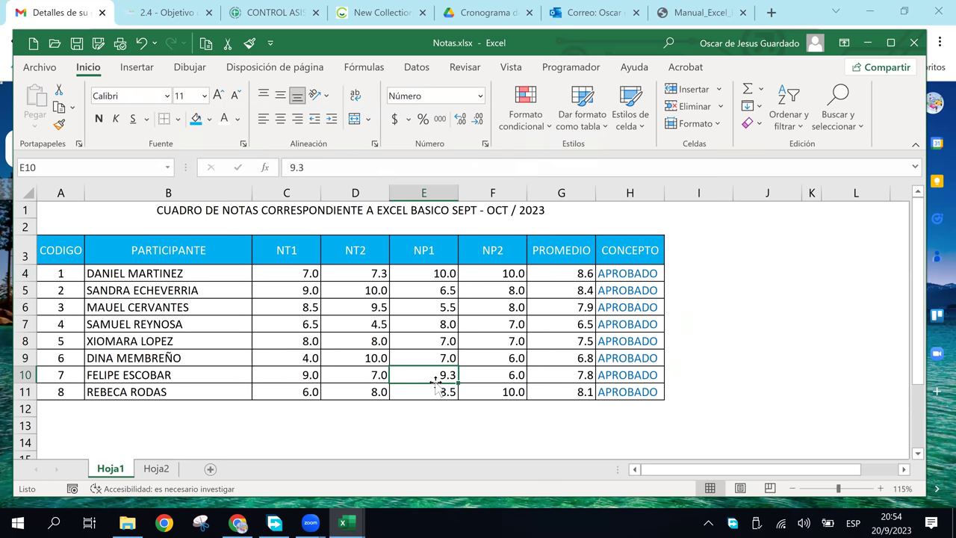
left_click(374, 360)
type("6")
left_click_drag(452, 370, 448, 358)
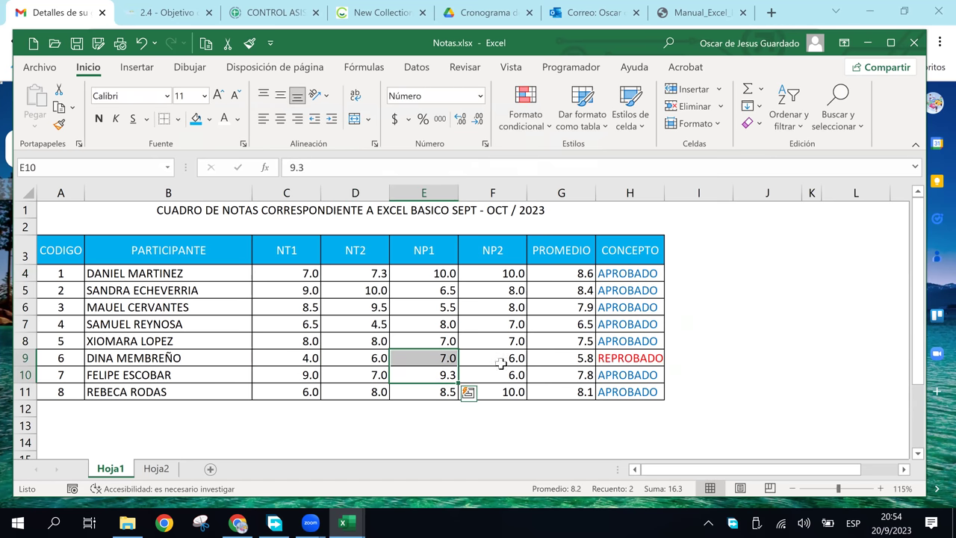
left_click(518, 325)
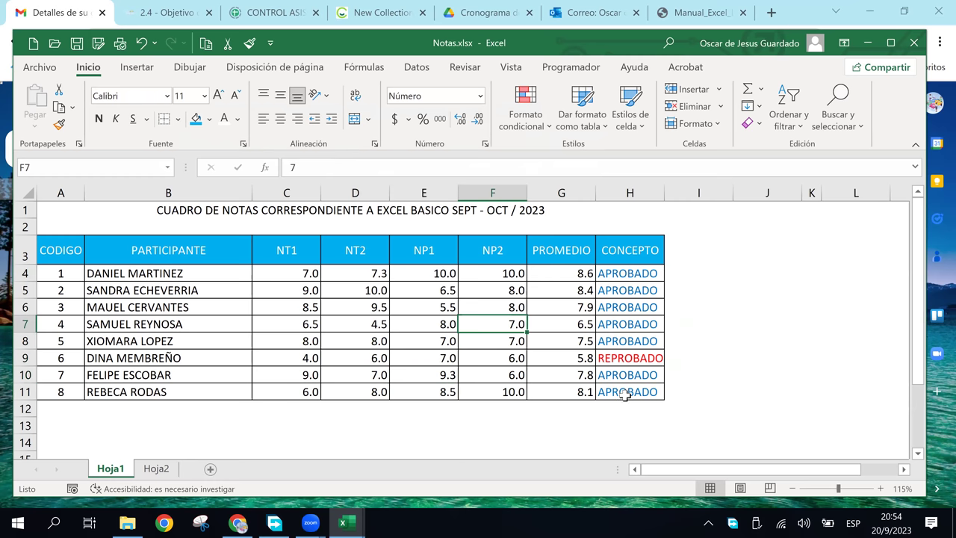
- Change row 6's grades to 5 in C6, 3 in E6 and 6 in F6
left_click(304, 305)
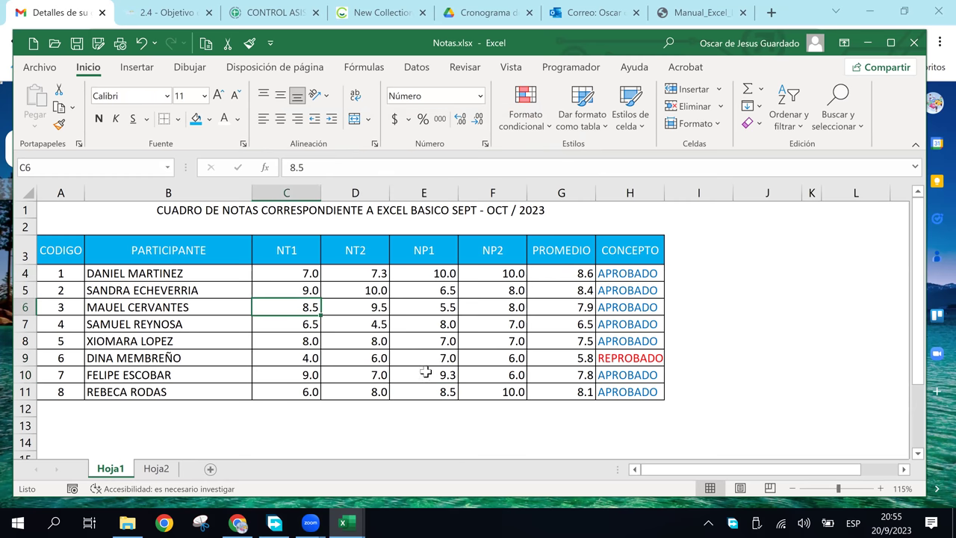
type("5")
left_click(441, 306)
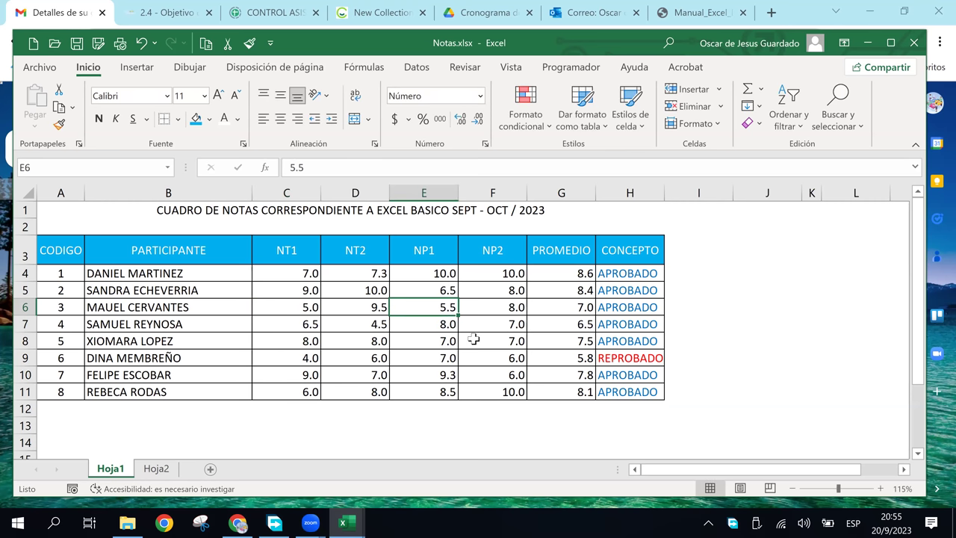
type("3")
left_click(531, 324)
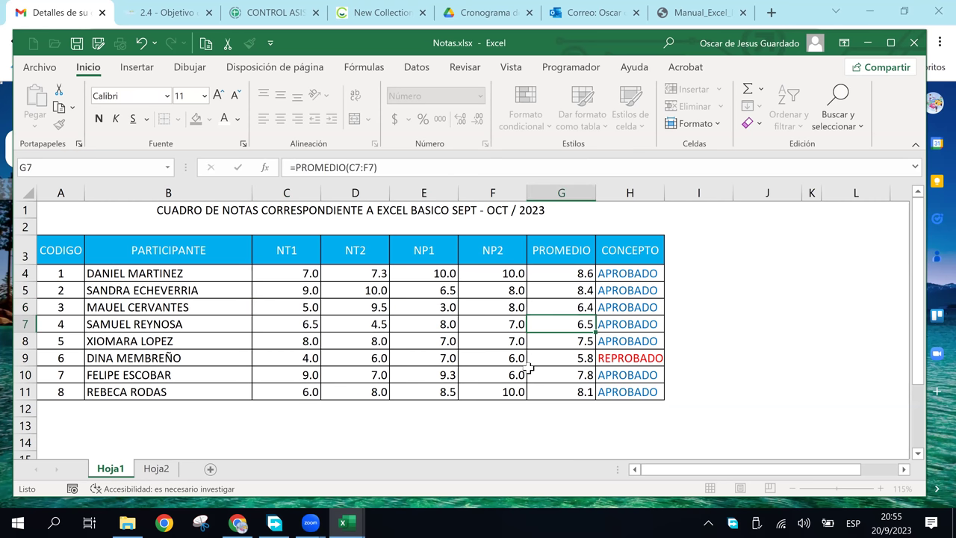
left_click(515, 313)
type("6")
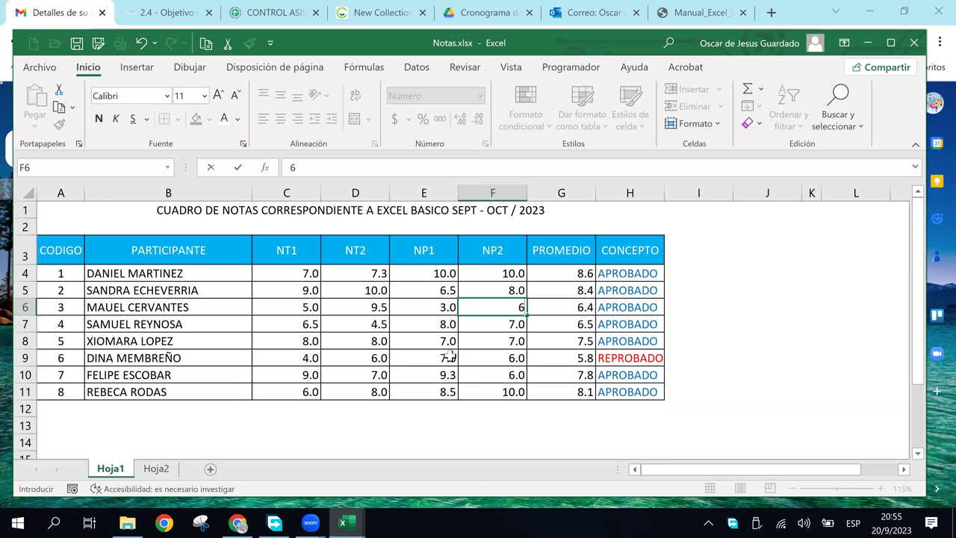
left_click(448, 353)
left_click(766, 324)
left_click(433, 324)
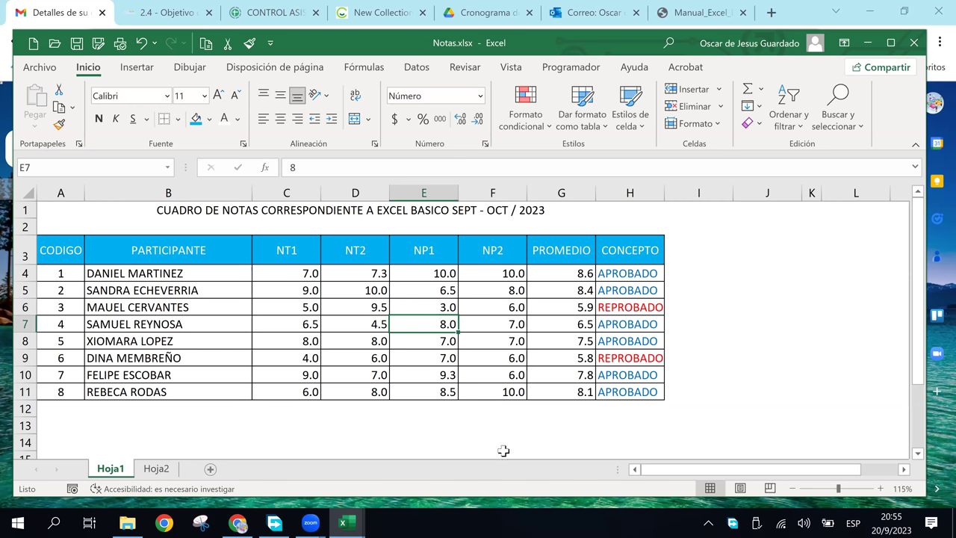
- Check the CONCEPTO cells, where rows 6 and 9 now show REPROBADO in red
left_click(606, 276)
left_click(631, 311)
left_click(618, 288)
left_click(627, 341)
left_click(740, 351)
left_click(623, 317)
left_click(620, 278)
left_click(657, 357)
left_click(741, 322)
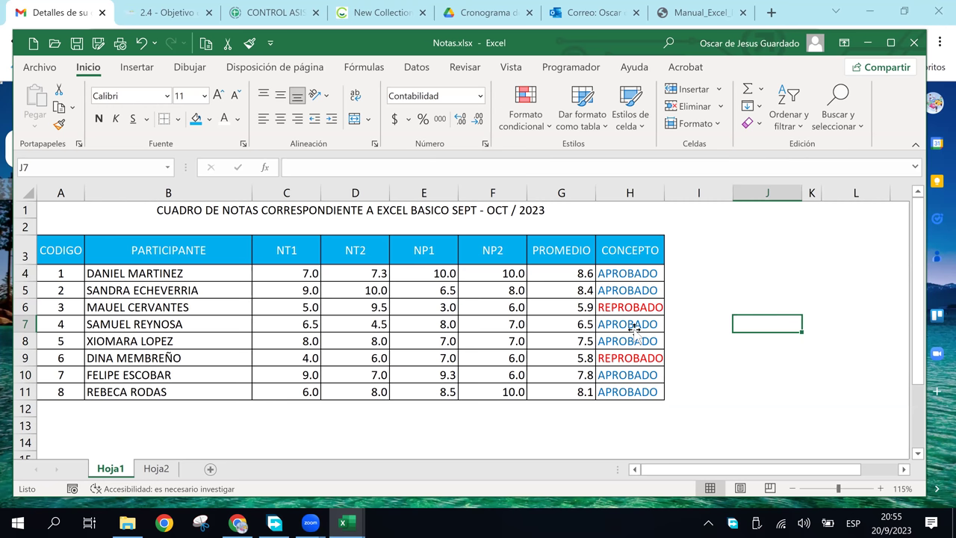
left_click(637, 290)
left_click(635, 325)
left_click(622, 273)
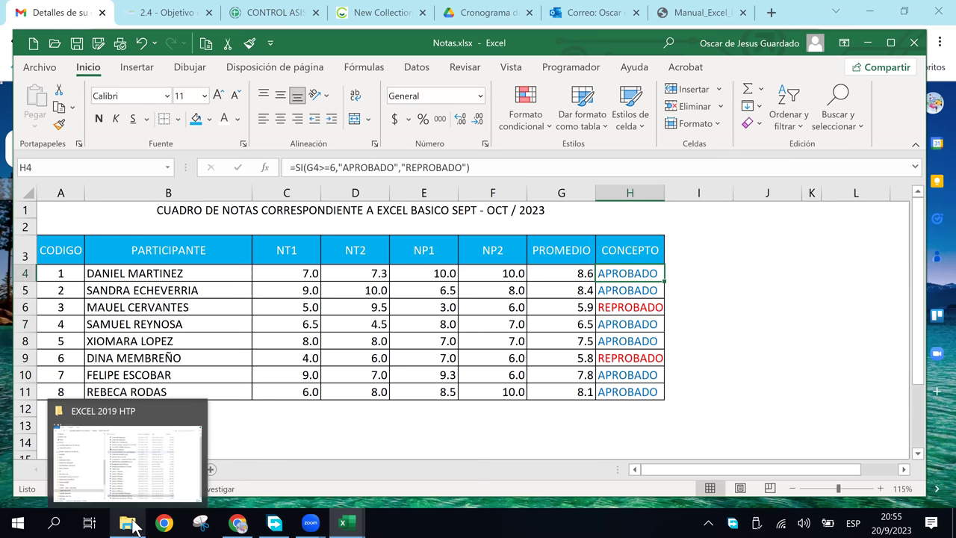
left_click(131, 525)
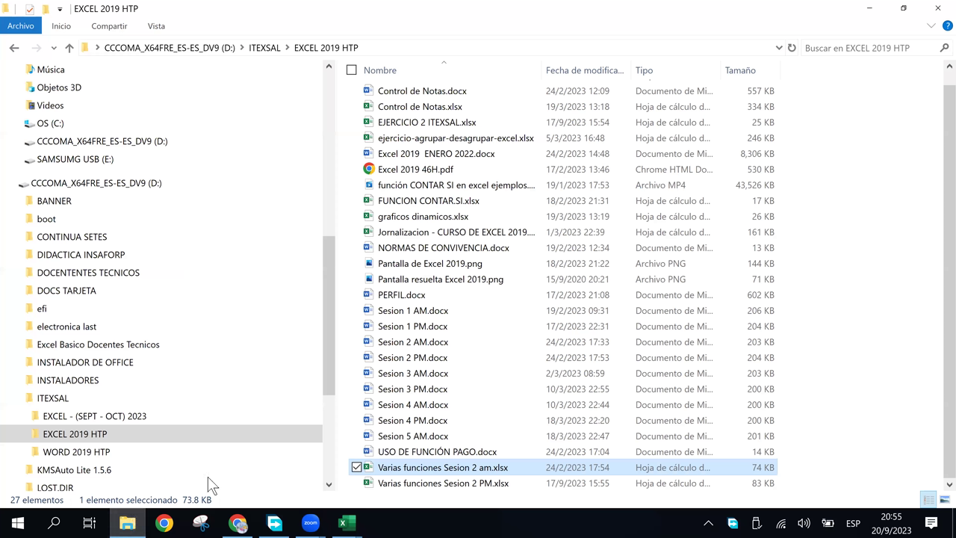
left_click(905, 9)
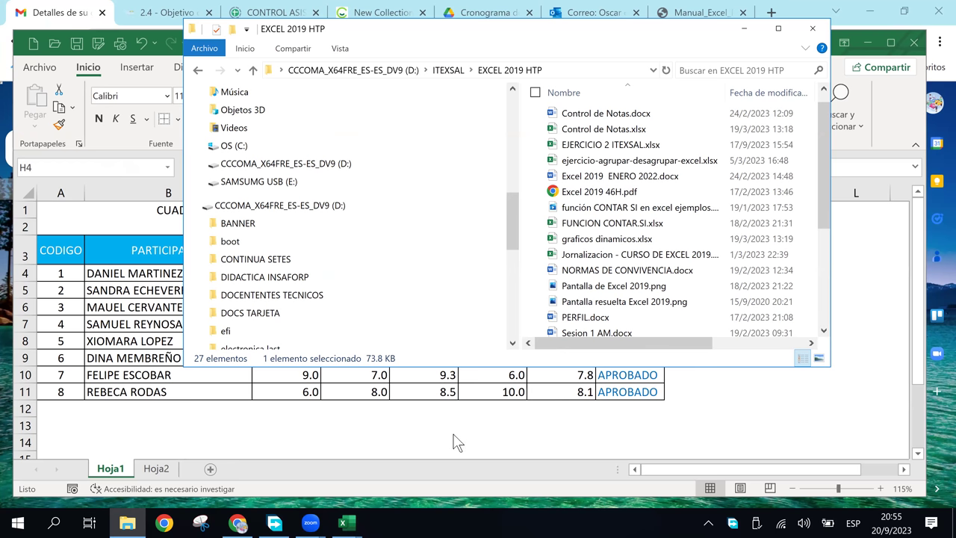
key("alt")
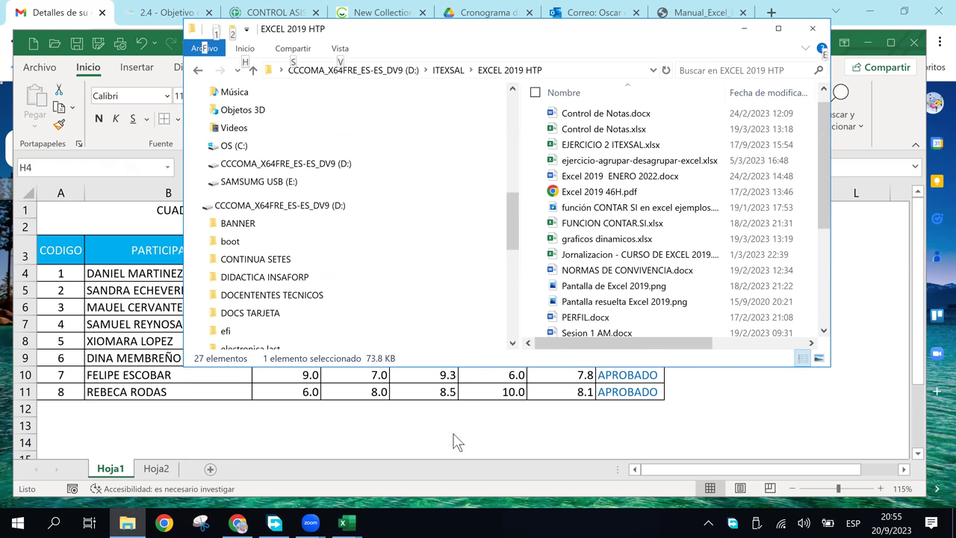
key("alt+Tab")
left_click(679, 310)
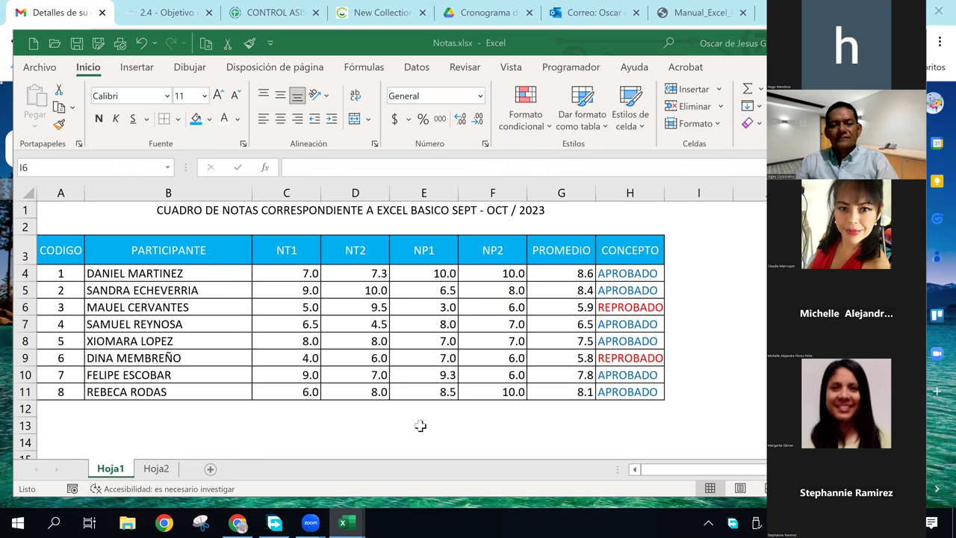
left_click(262, 275)
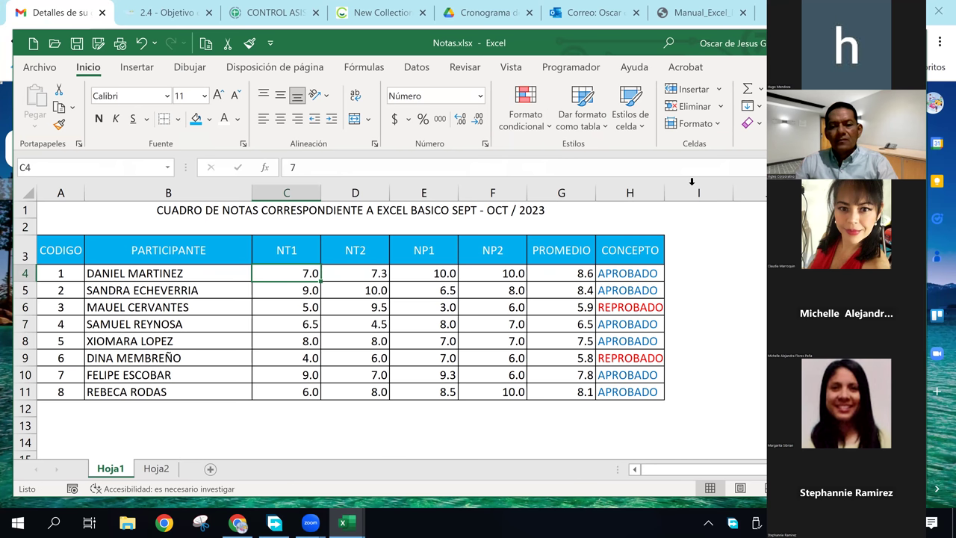
left_click(709, 273)
left_click(497, 278)
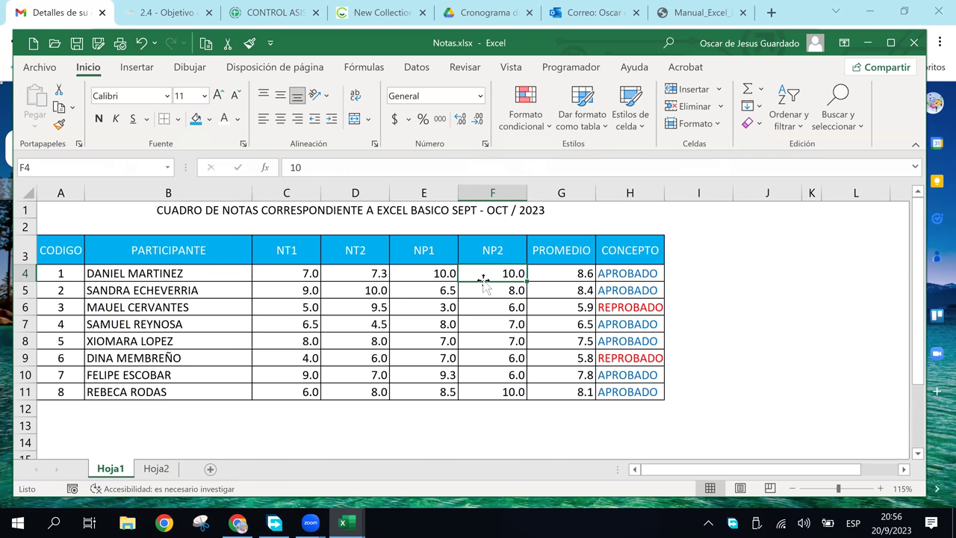
left_click(724, 339)
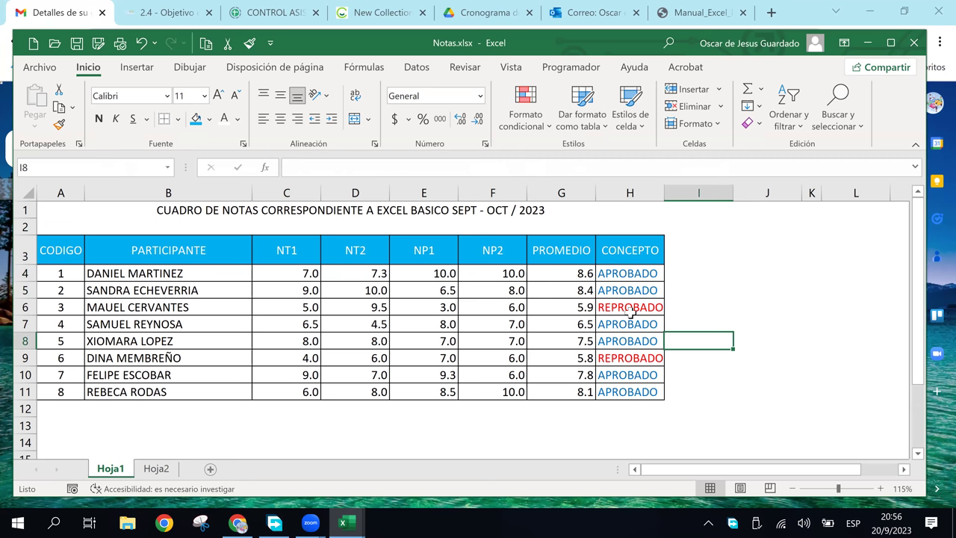
left_click(552, 308)
left_click(632, 307)
left_click(631, 324)
left_click(630, 341)
left_click(630, 307)
left_click(631, 297)
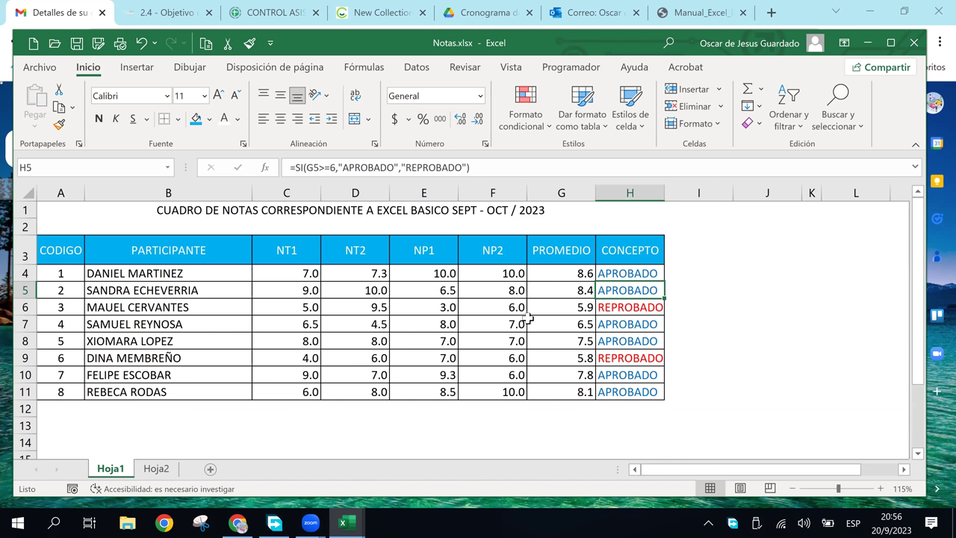
left_click(550, 292)
left_click(622, 290)
left_click(623, 339)
left_click(622, 292)
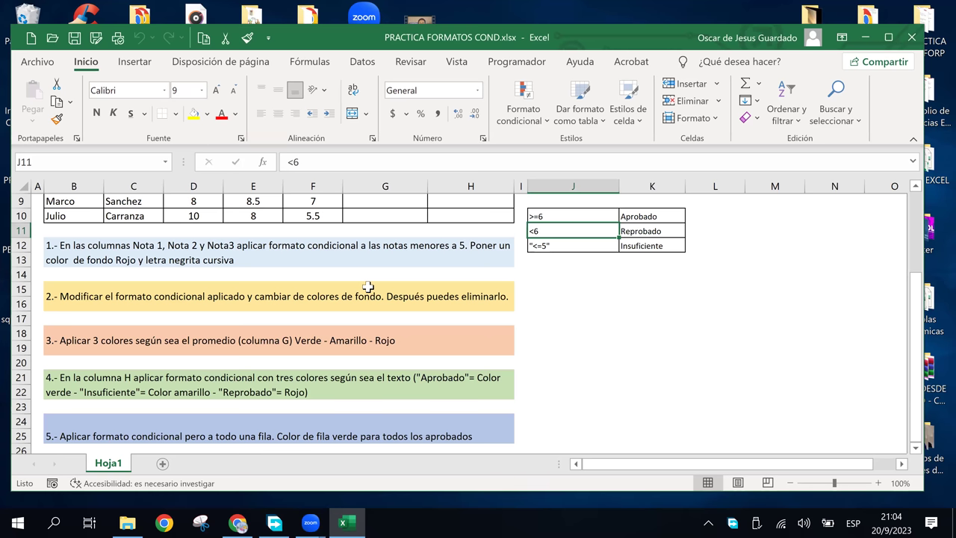
- Scroll to the top and point out the empty Promedio and General column cells
scroll(485, 294, "up", 3)
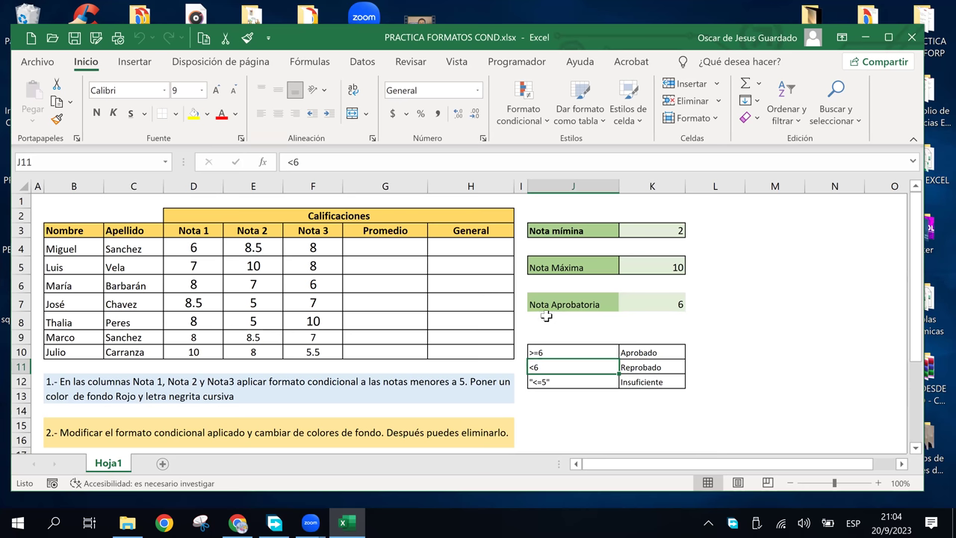
left_click(405, 303)
left_click(378, 250)
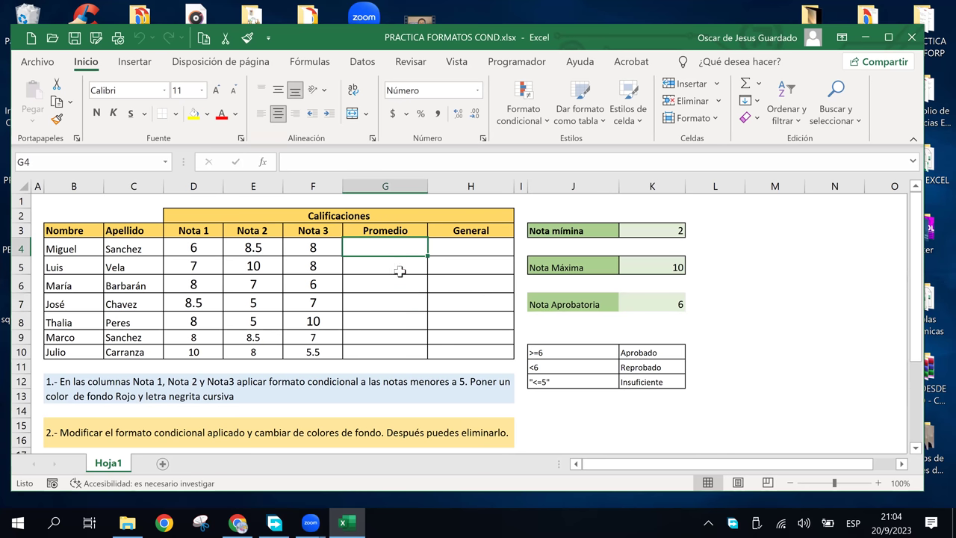
left_click(471, 253)
left_click(393, 254)
left_click(388, 283)
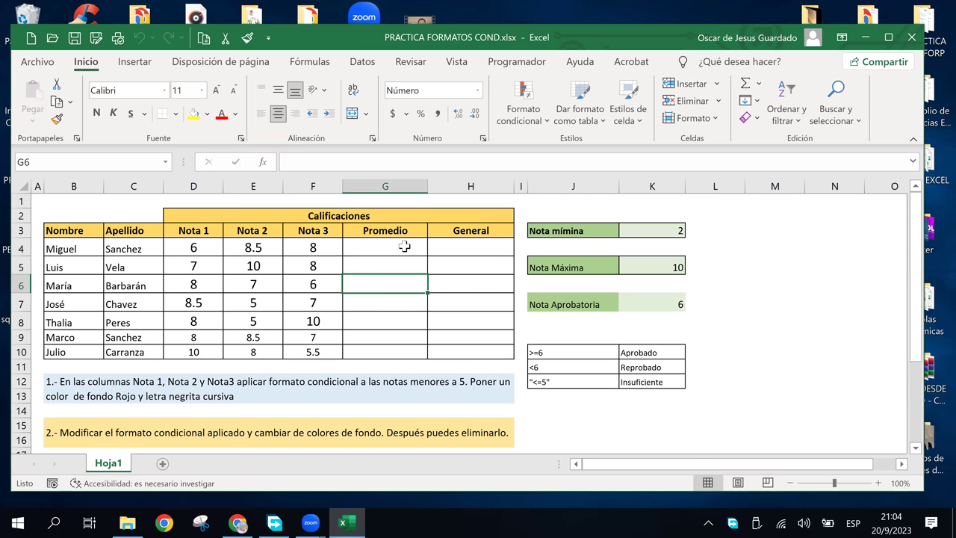
left_click(404, 246)
left_click(463, 248)
- Replace the General header in H3 with Concepto
left_click(463, 319)
left_click(461, 233)
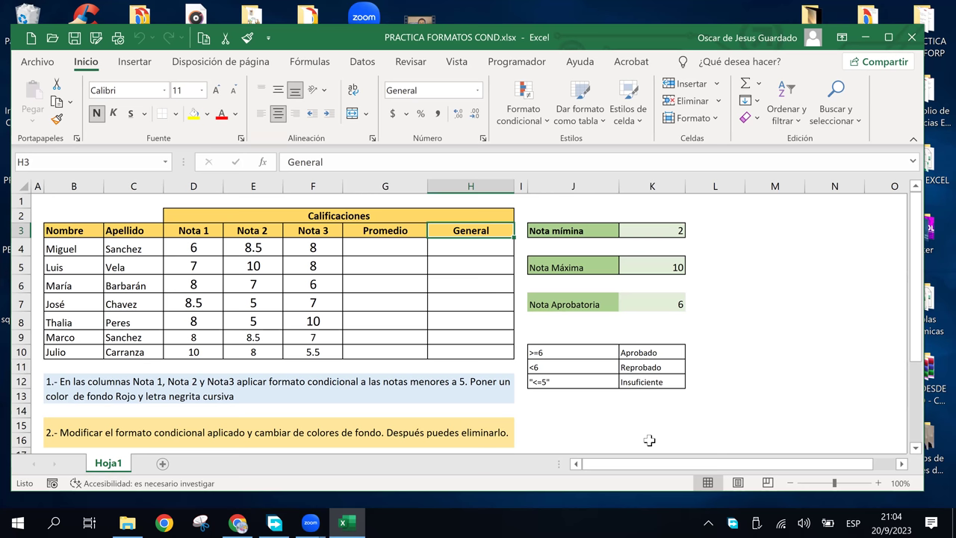
type("C")
key("BackSpace")
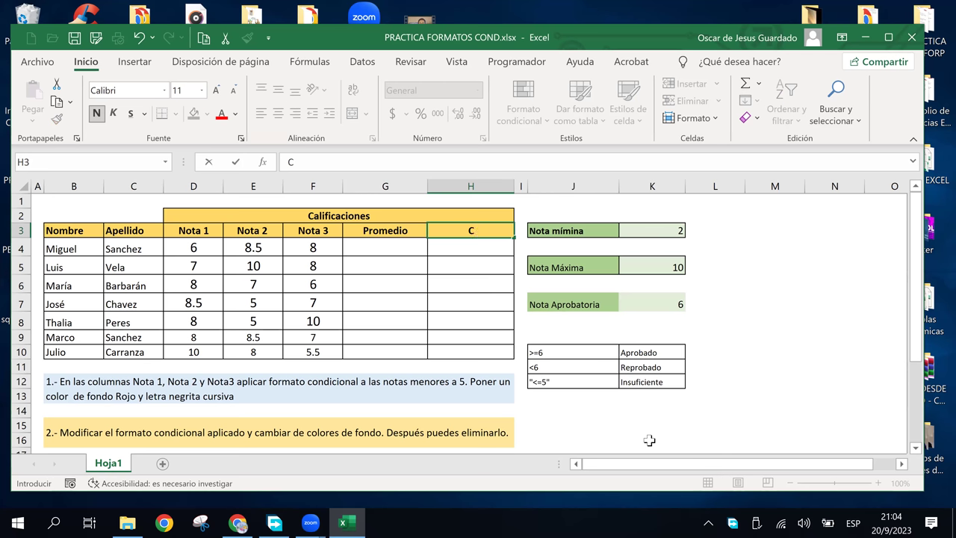
type("oncepto")
key("Return")
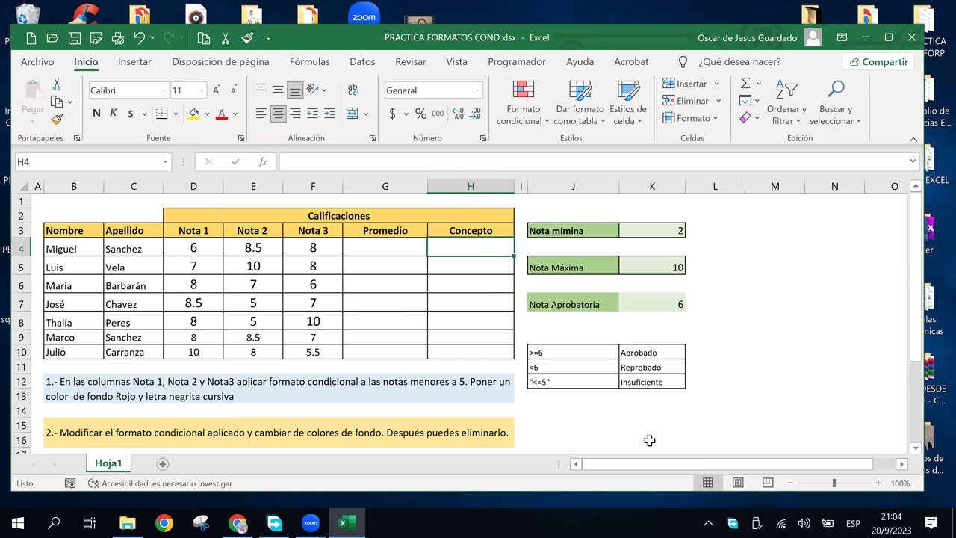
left_click(601, 320)
left_click(499, 267)
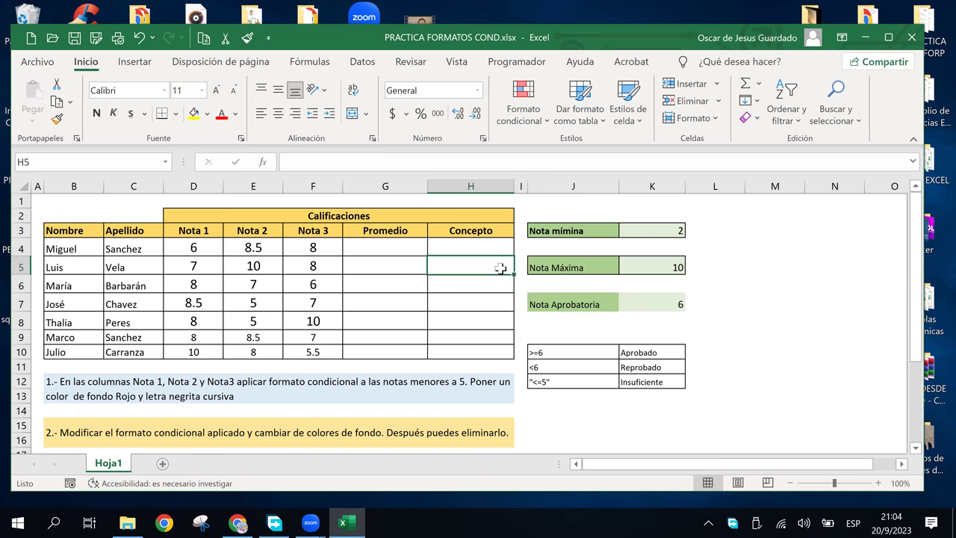
left_click(595, 355)
left_click(643, 381)
left_click(642, 367)
left_click(643, 352)
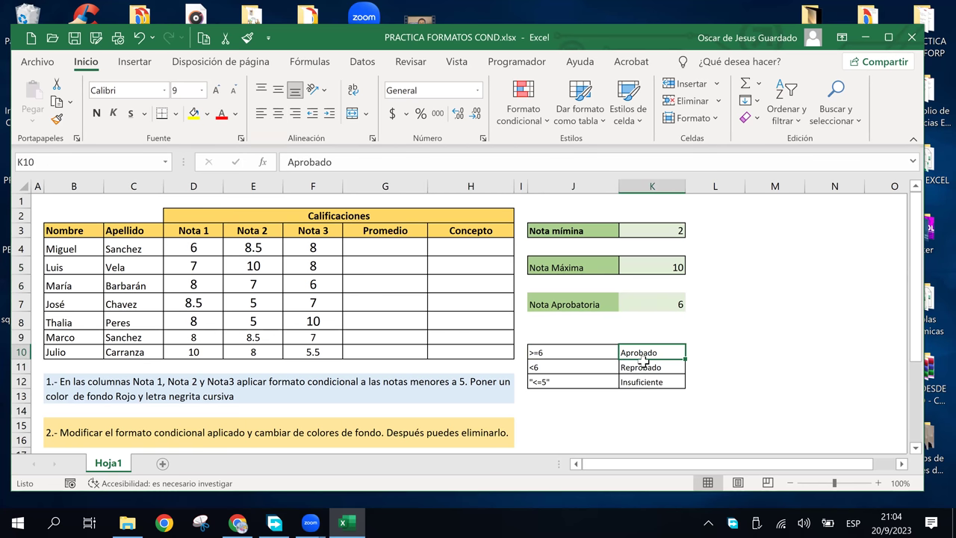
left_click(642, 381)
left_click(643, 352)
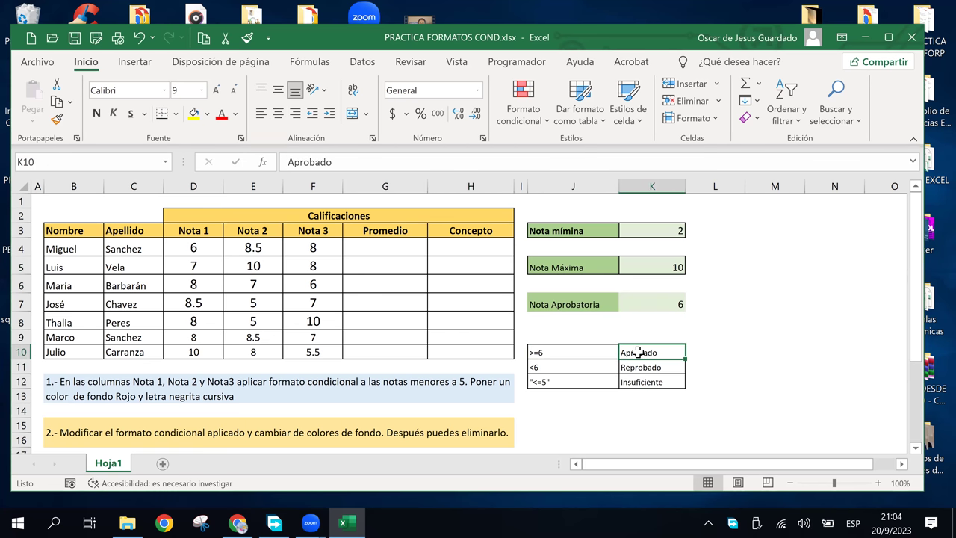
left_click(594, 350)
left_click(594, 377)
left_click(547, 356)
left_click(561, 367)
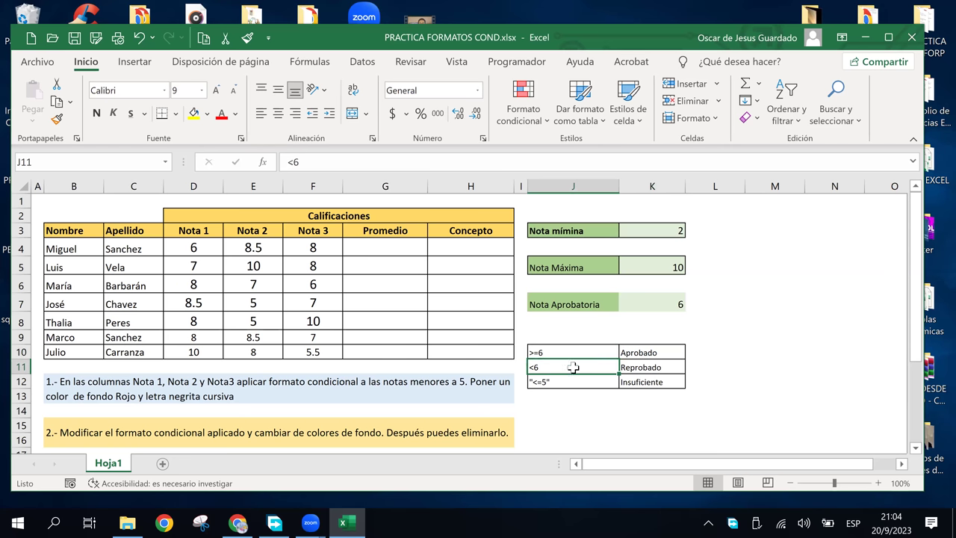
left_click(615, 353)
left_click(639, 352)
left_click(640, 368)
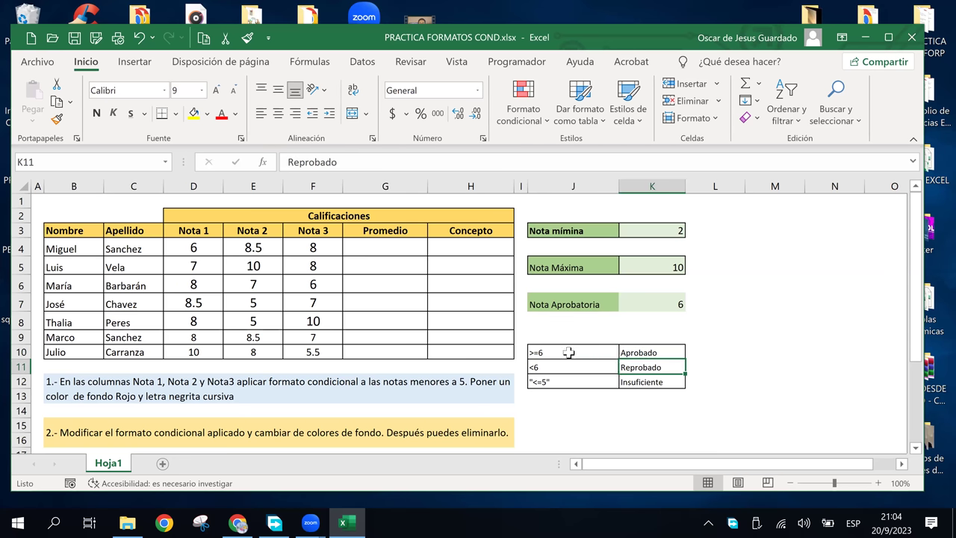
left_click(563, 366)
left_click(560, 351)
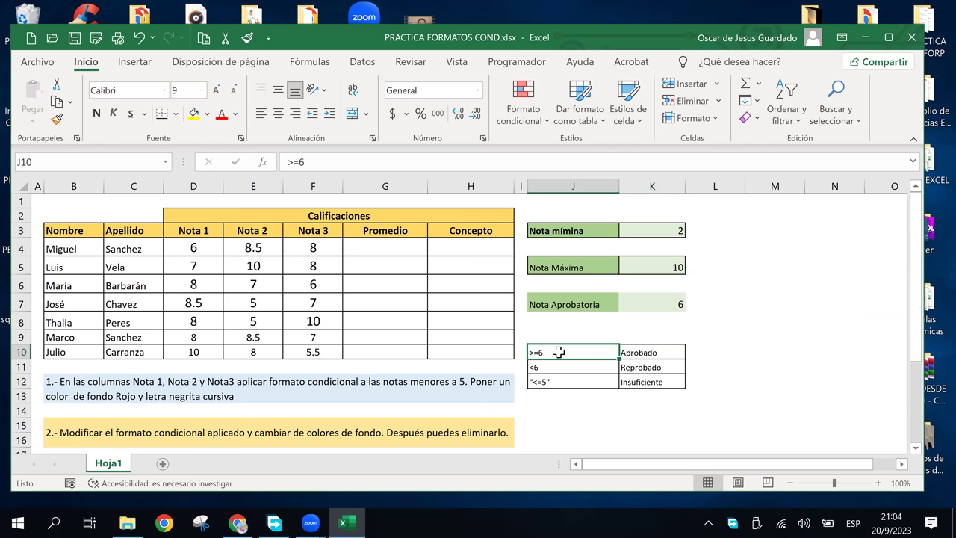
left_click(635, 369)
left_click(647, 353)
left_click(647, 382)
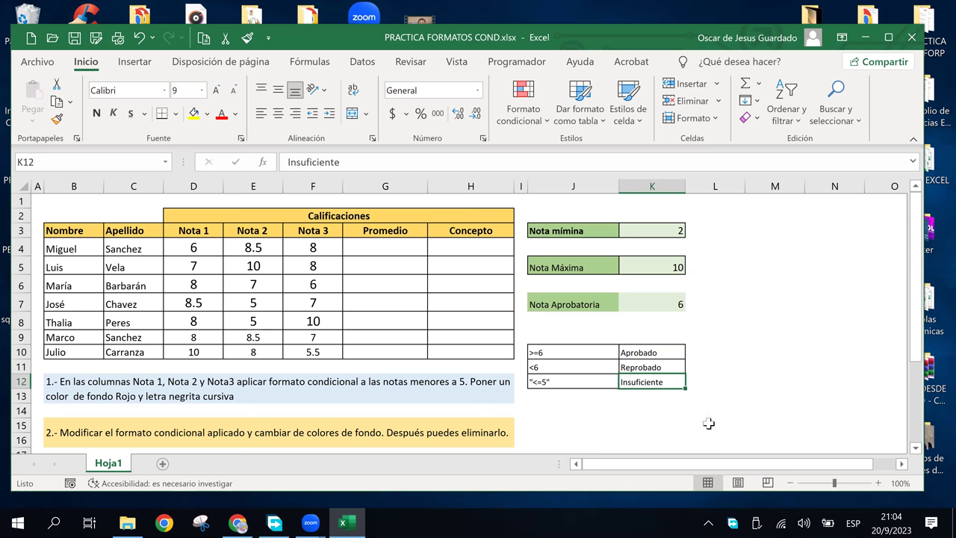
left_click(705, 364)
left_click(700, 383)
left_click(690, 351)
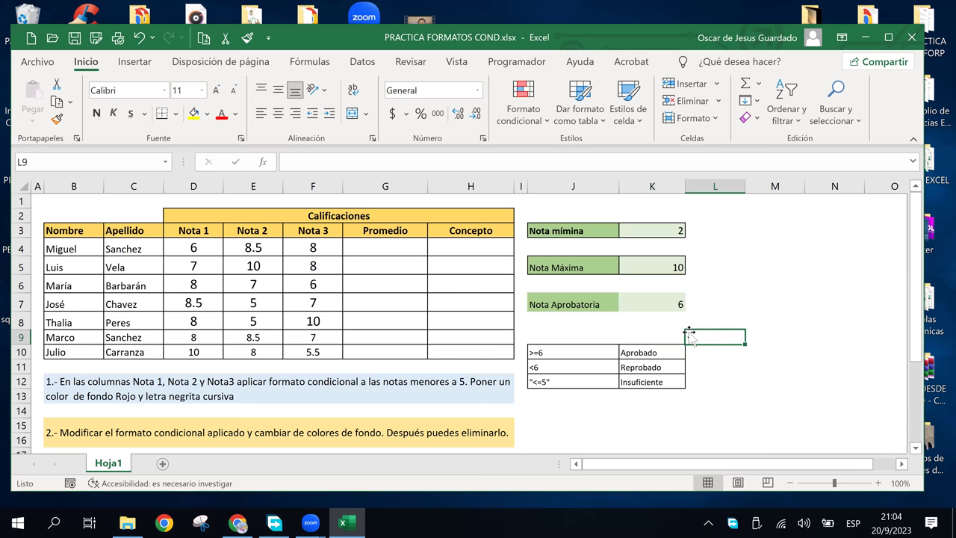
left_click(446, 247)
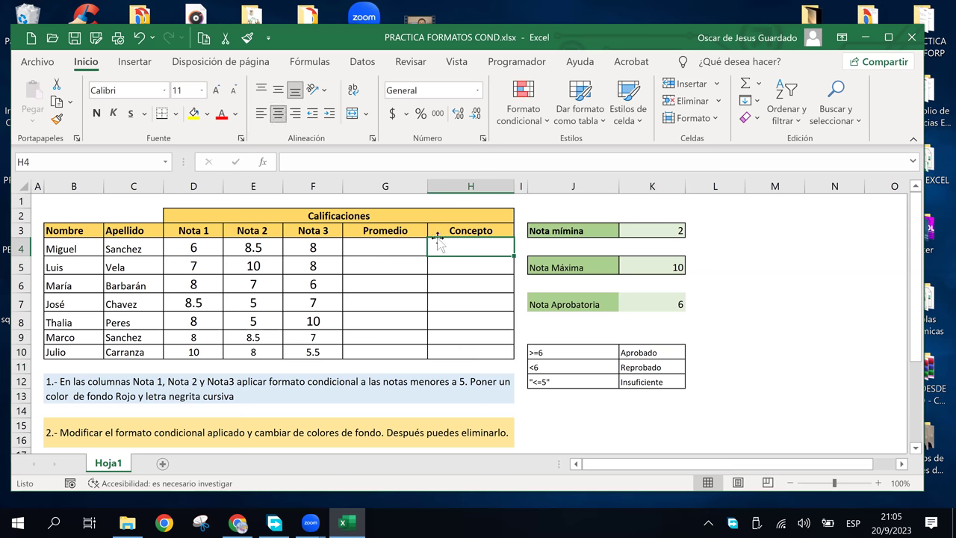
left_click(640, 353)
left_click(640, 365)
left_click(640, 352)
left_click(640, 366)
left_click(640, 352)
left_click(641, 369)
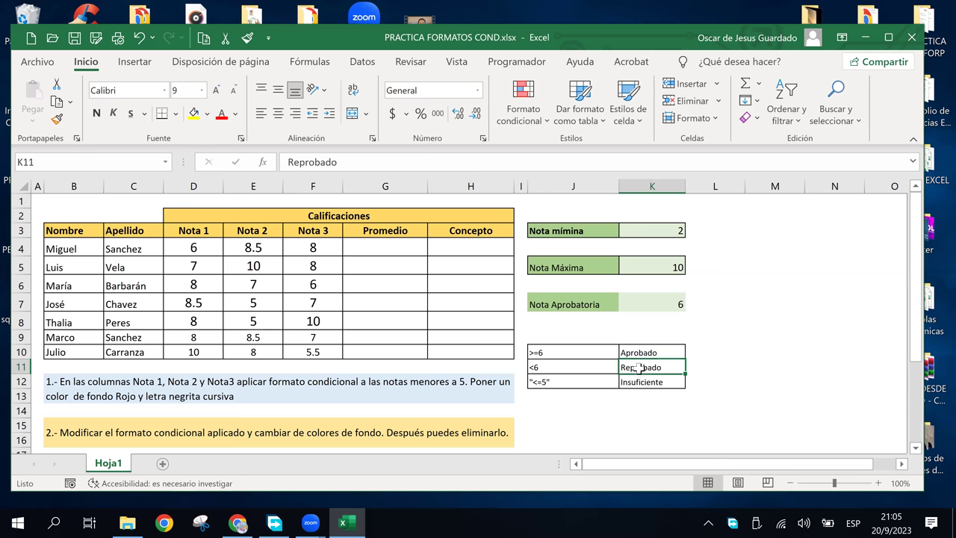
left_click(640, 352)
left_click(640, 367)
left_click(637, 350)
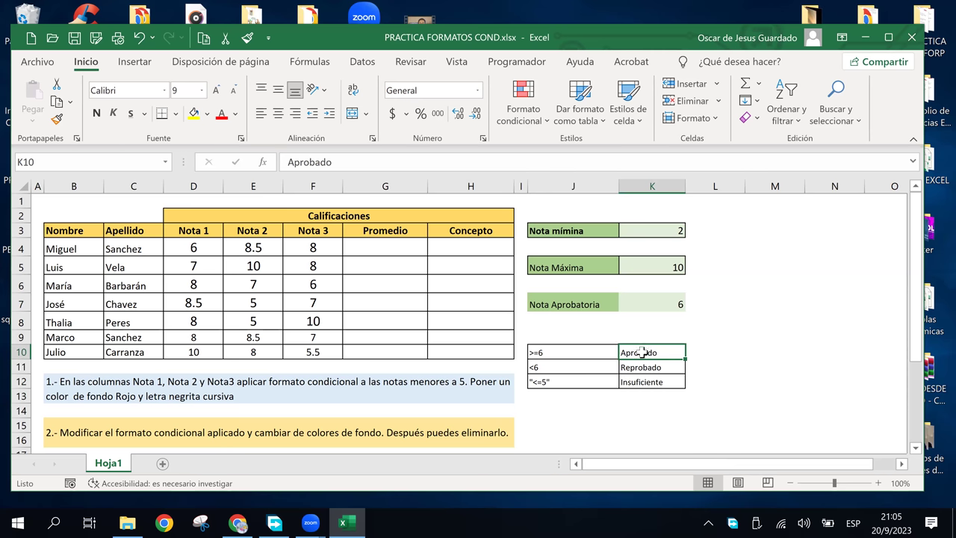
left_click(676, 338)
left_click(647, 323)
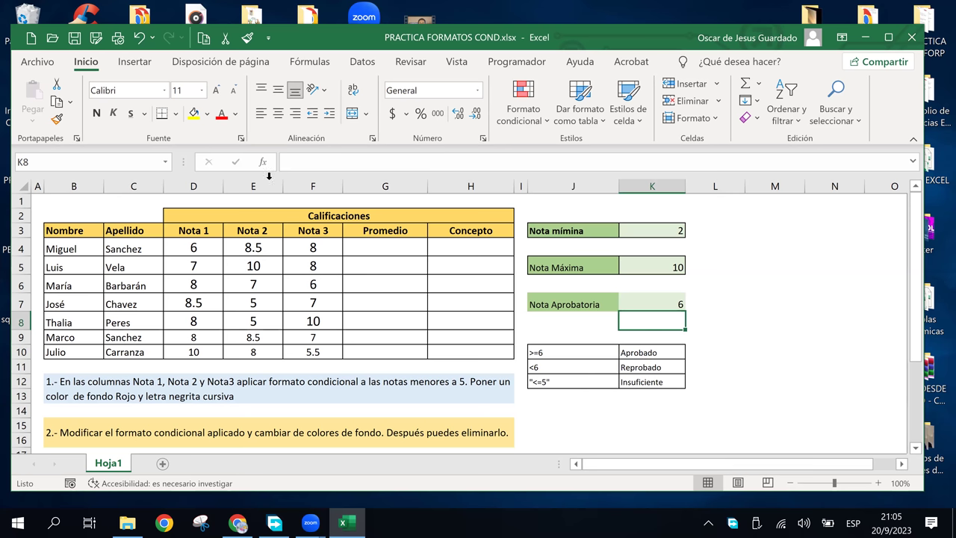
left_click_drag(635, 353, 637, 383)
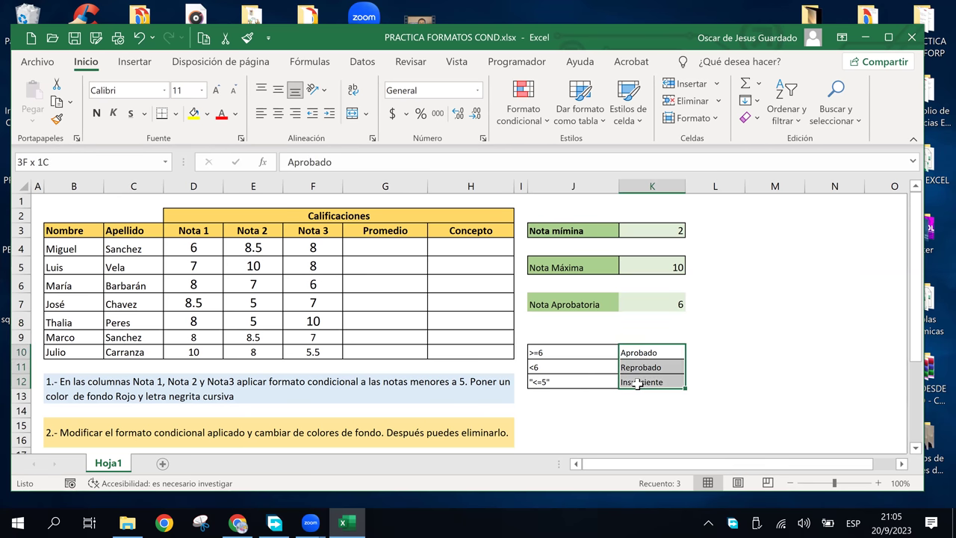
left_click(437, 253)
left_click(464, 282)
left_click(458, 253)
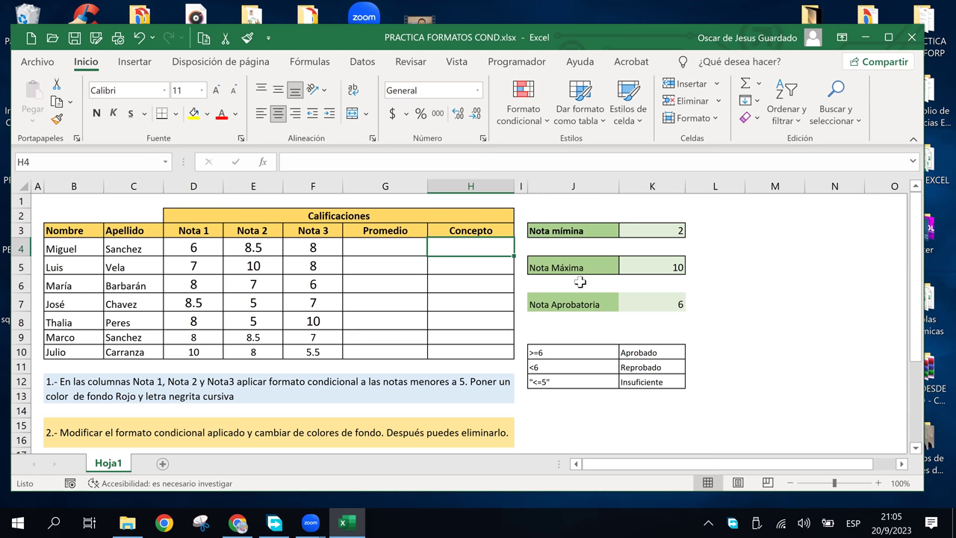
left_click(470, 302)
scroll(470, 307, "down", 2)
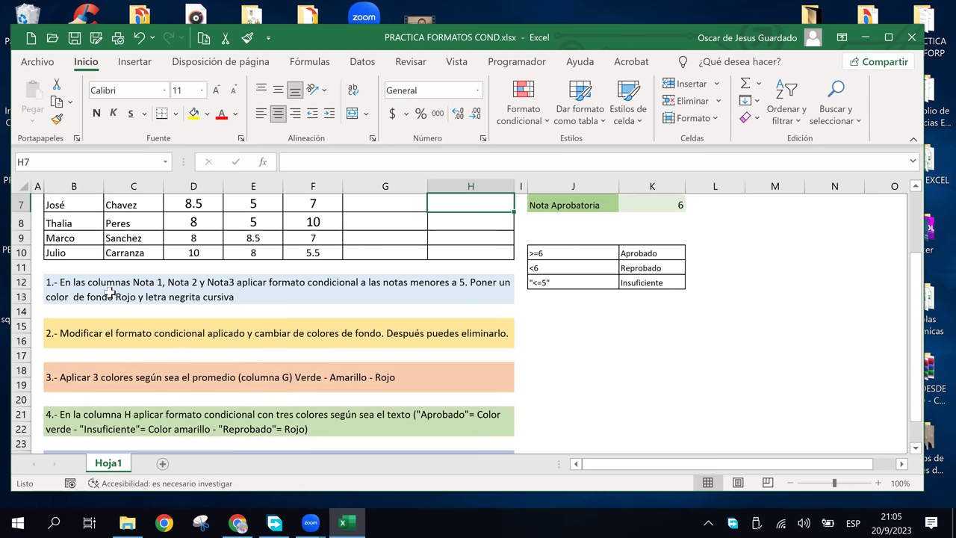
left_click(59, 289)
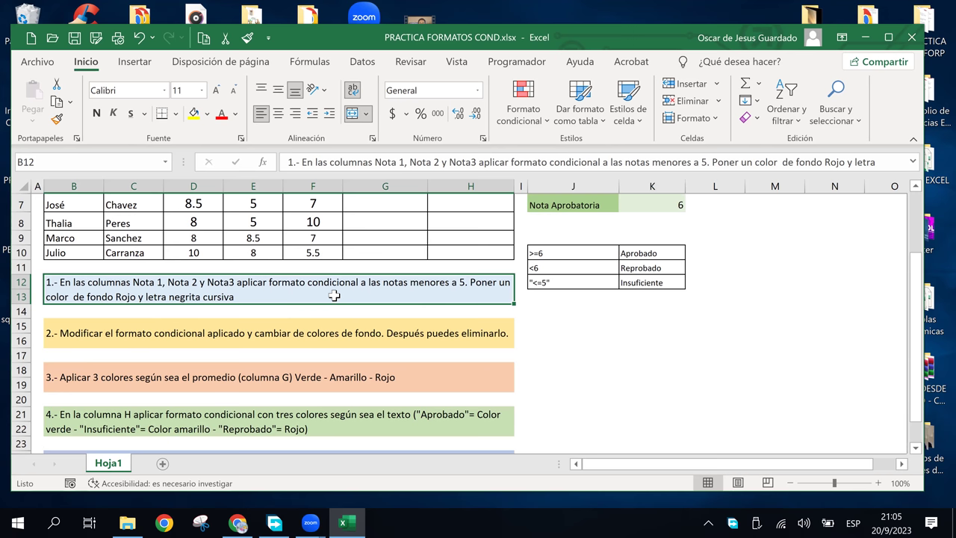
scroll(396, 327, "up", 1)
scroll(396, 327, "up", 1)
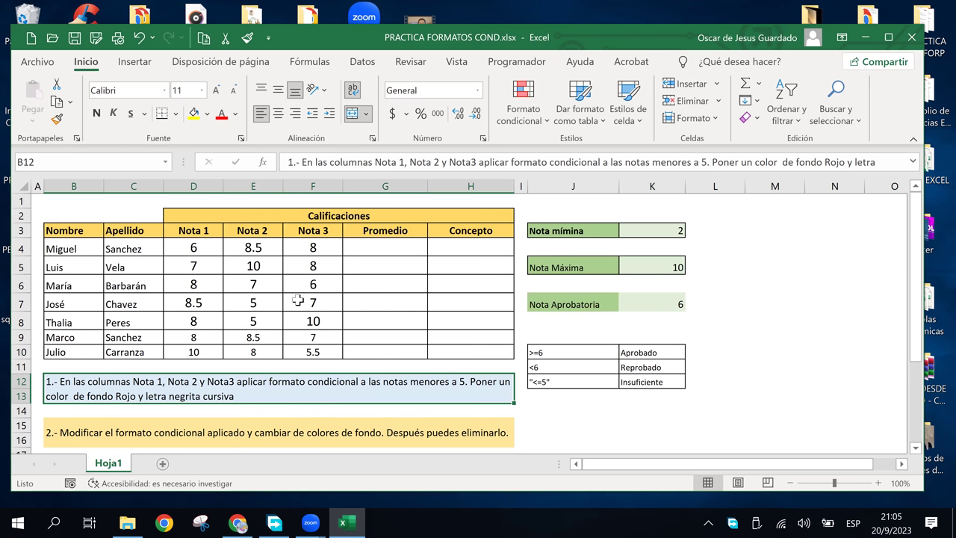
scroll(311, 325, "down", 1)
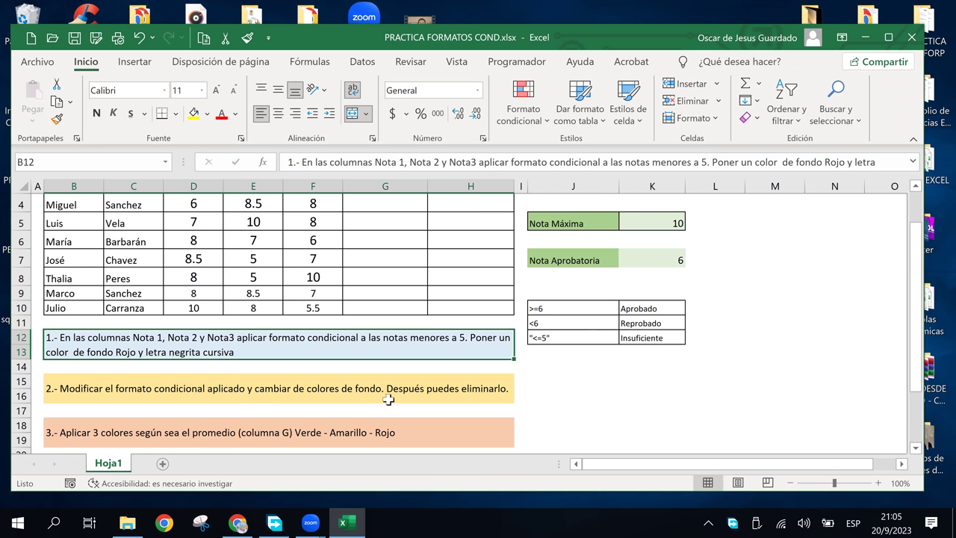
left_click(478, 394)
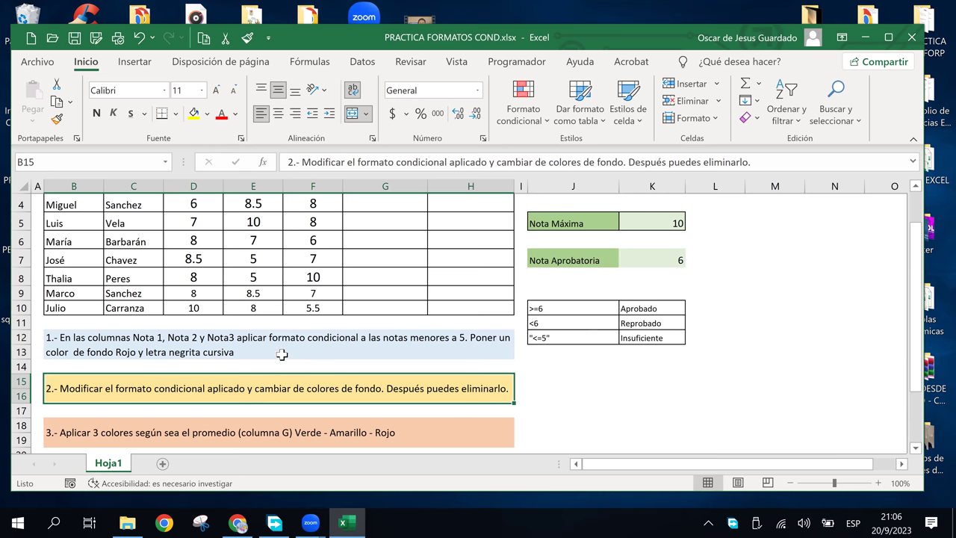
scroll(158, 390, "down", 1)
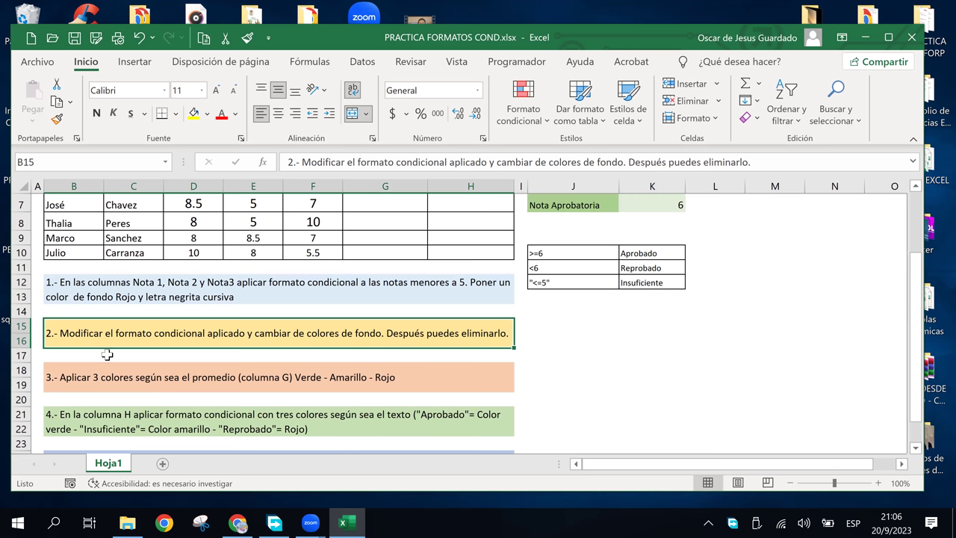
- Delete 'Después puedes eliminarlo.' from the end of the exercise 2 text in B15
double_click(259, 329)
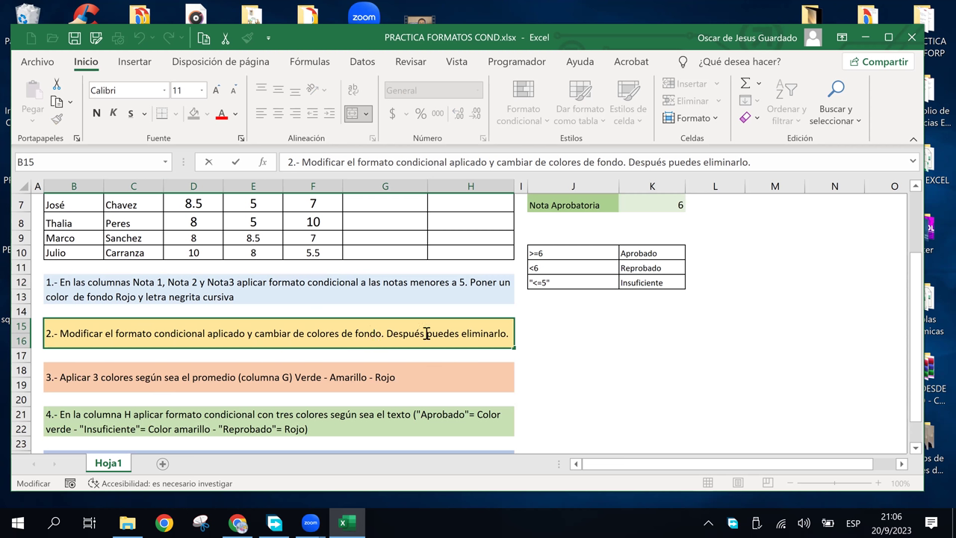
left_click(408, 337)
left_click_drag(387, 334, 522, 339)
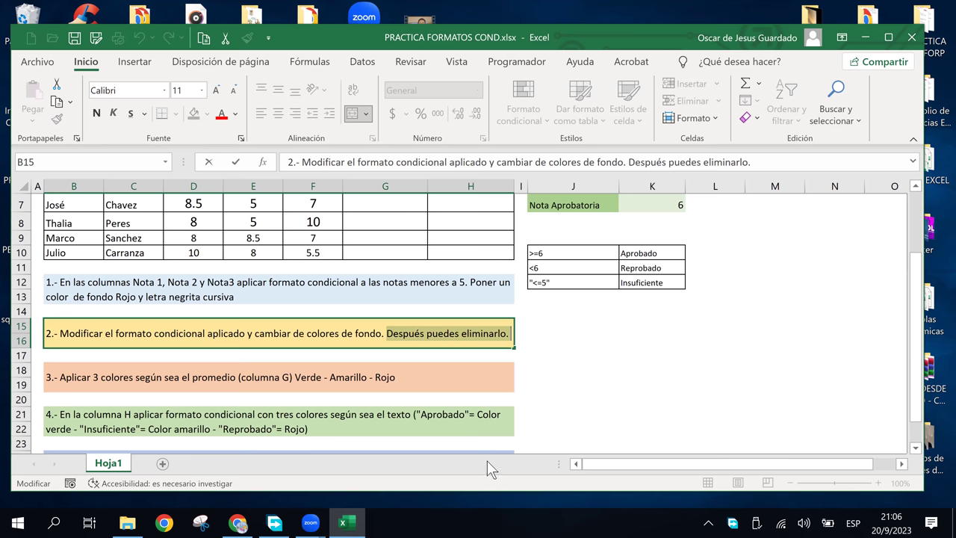
key("Delete")
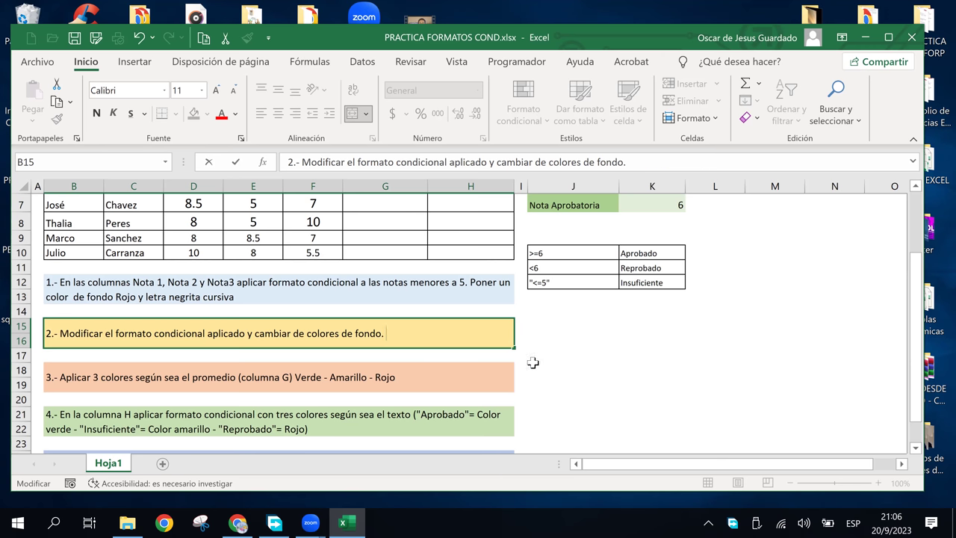
left_click(548, 340)
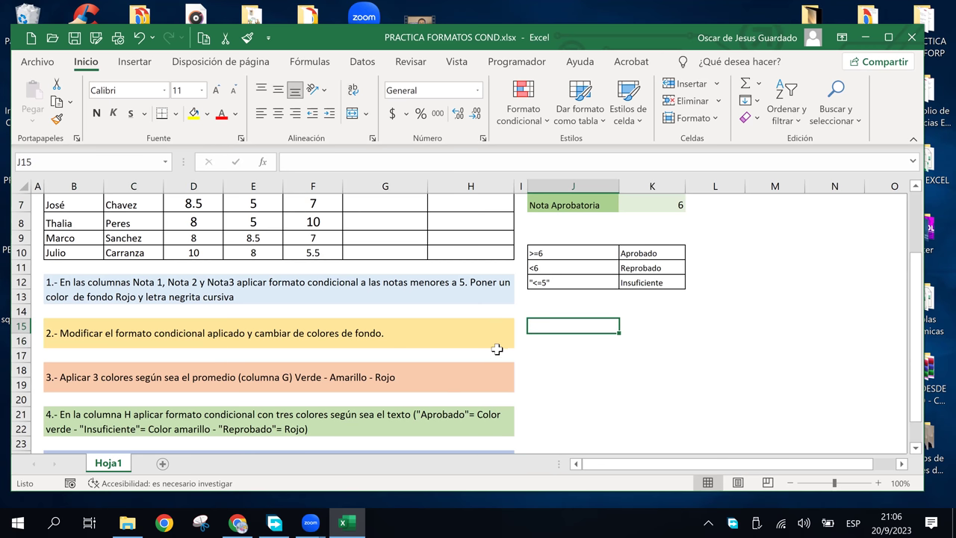
left_click(329, 341)
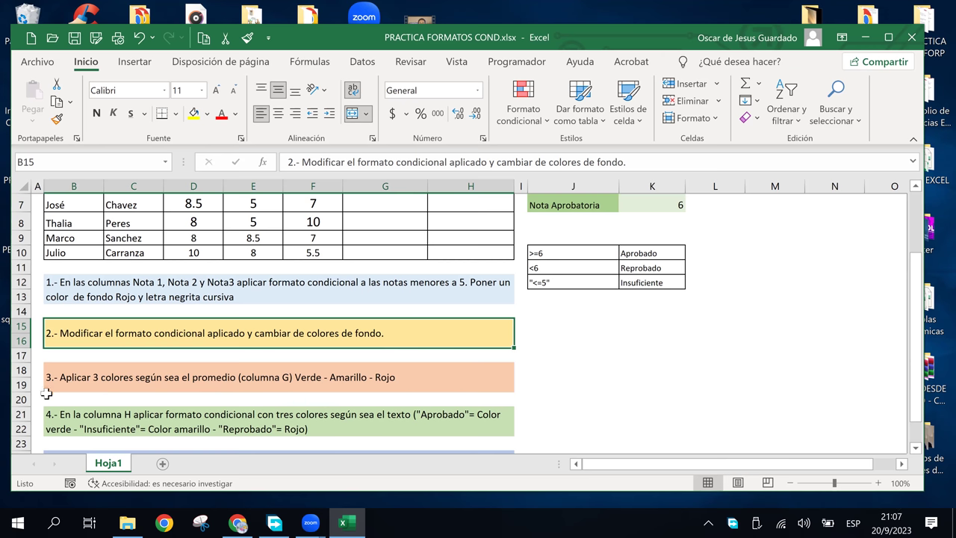
left_click(266, 382)
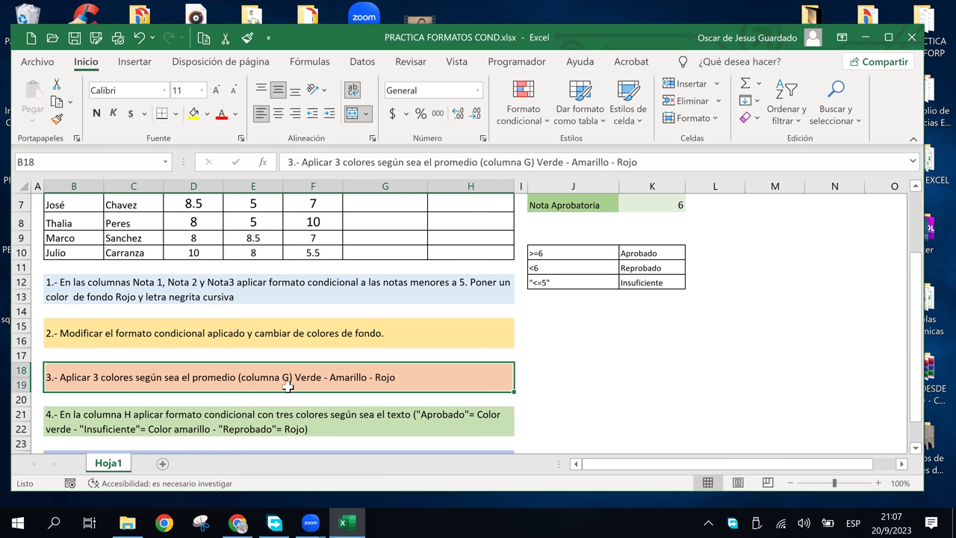
left_click(656, 252)
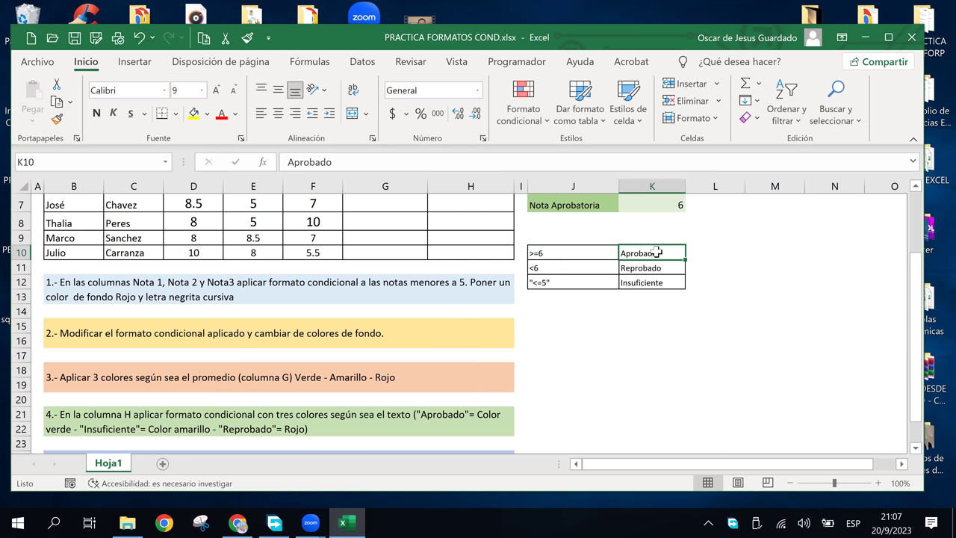
left_click(636, 268)
left_click(635, 283)
left_click(633, 254)
left_click(638, 268)
left_click(635, 282)
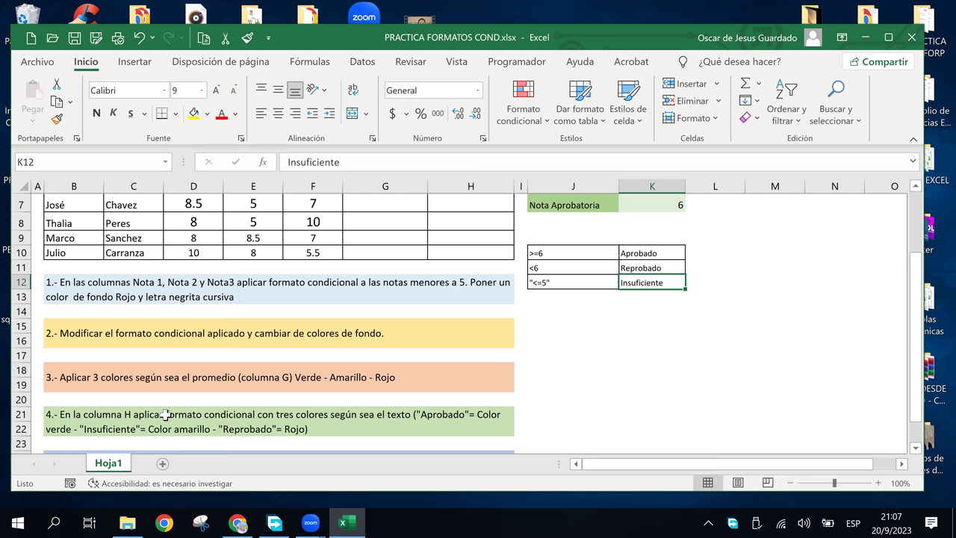
scroll(183, 416, "down", 1)
scroll(183, 417, "down", 1)
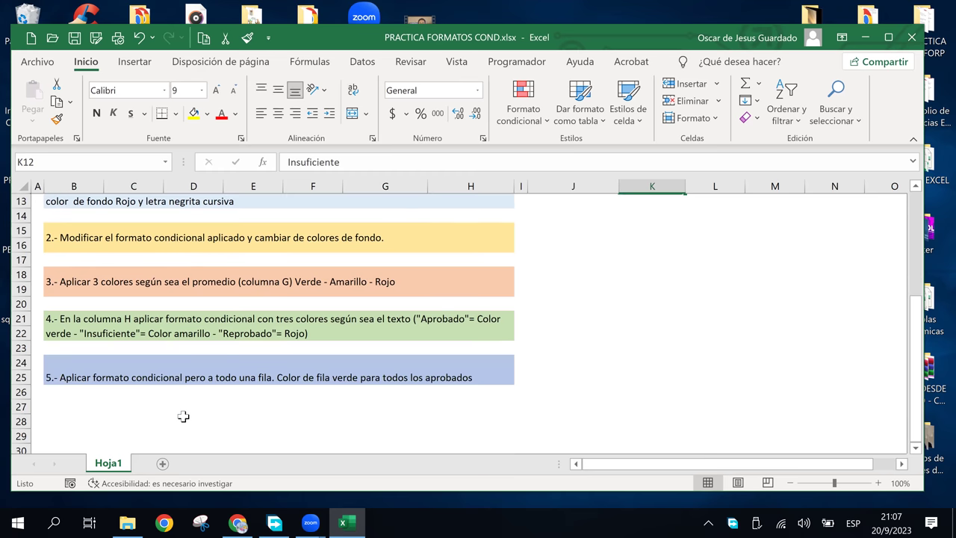
scroll(183, 416, "up", 3)
scroll(183, 416, "up", 1)
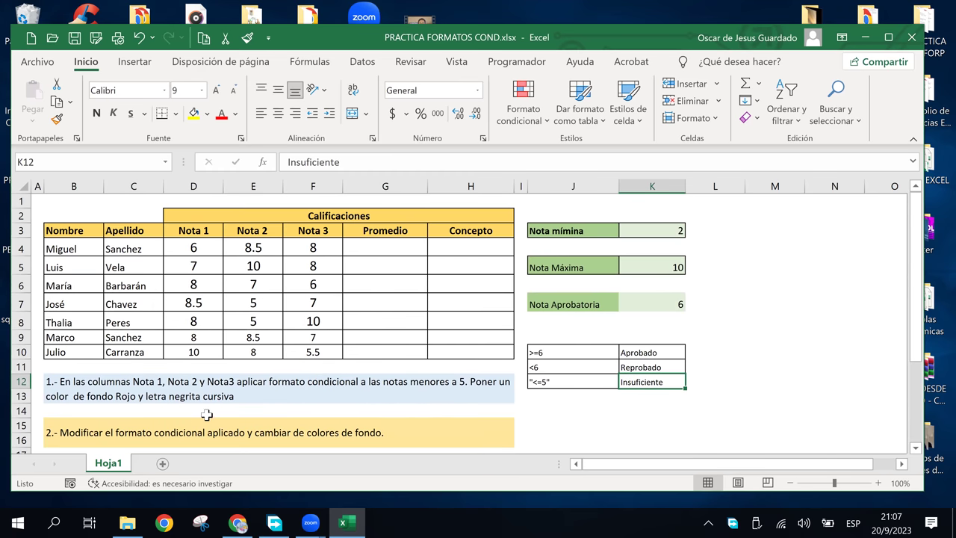
left_click(456, 250)
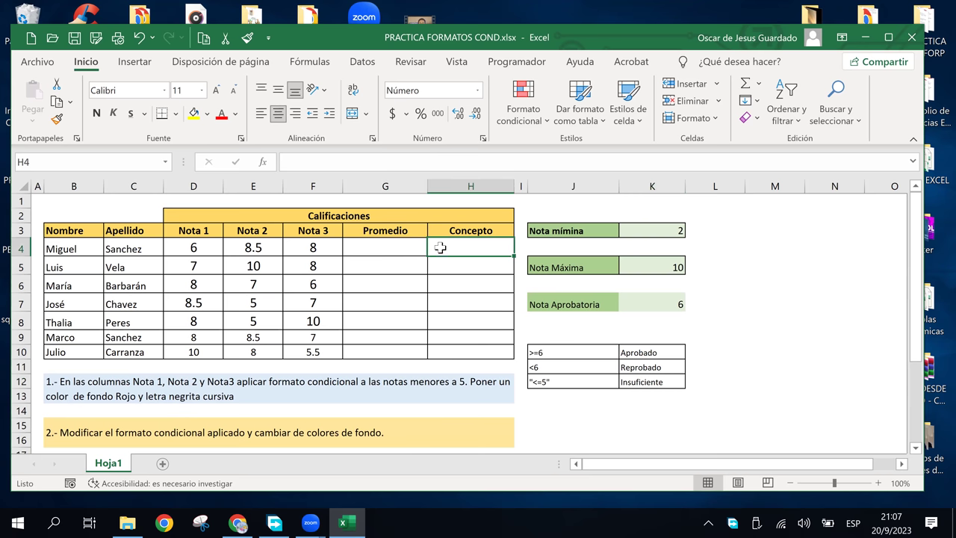
left_click(457, 300)
left_click(464, 327)
left_click(454, 265)
left_click(456, 247)
left_click(466, 288)
left_click(469, 346)
left_click(465, 321)
left_click(460, 265)
left_click(451, 246)
left_click(456, 267)
left_click(465, 299)
left_click(465, 269)
left_click(490, 317)
left_click(746, 302)
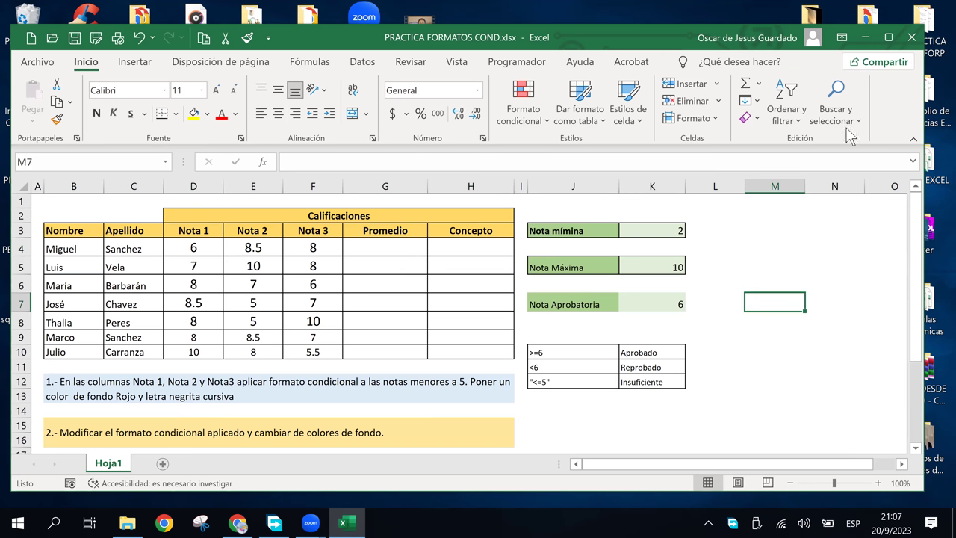